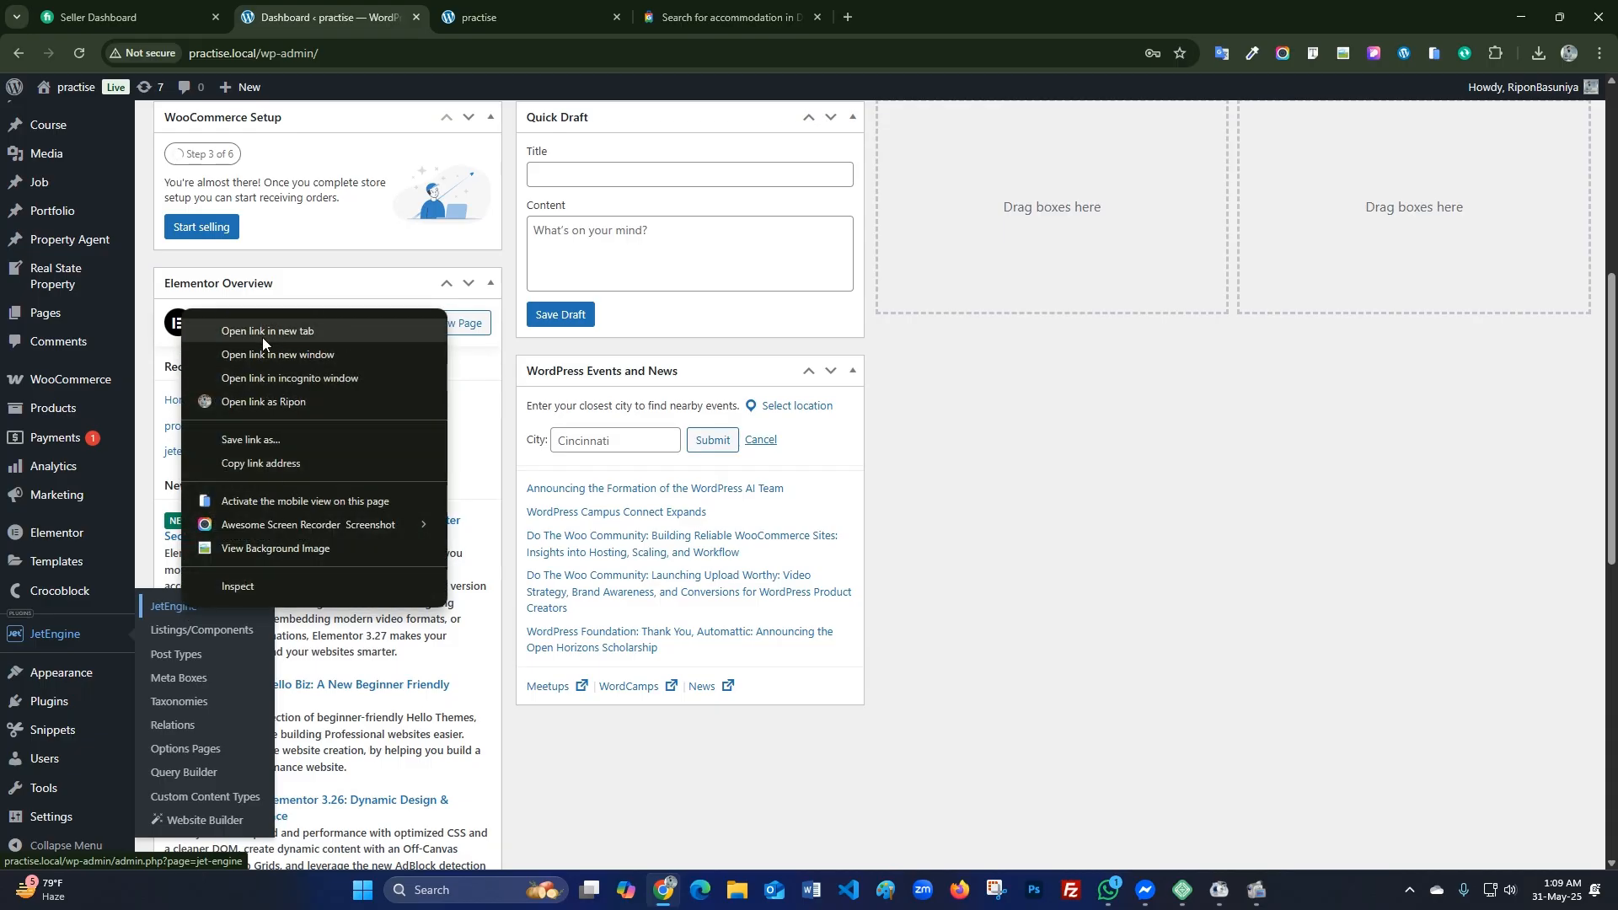
Open the JetEngine dashboard in a new tab and save its modules with Maps Listings enabled.
click(278, 330)
key(ctrl+Tab)
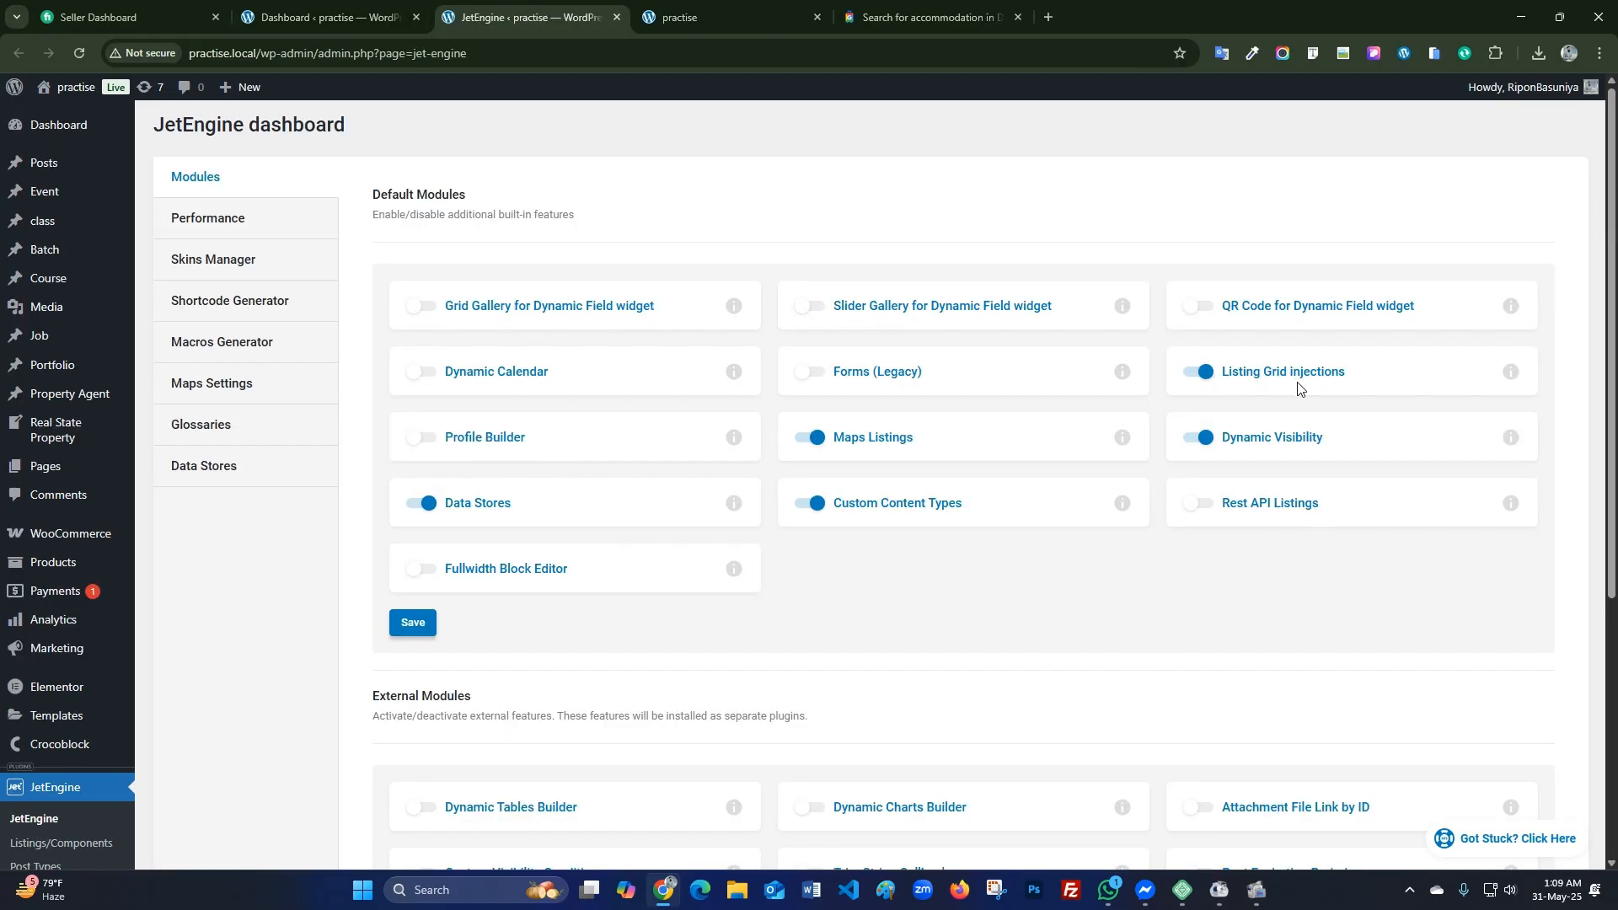
click(817, 439)
click(817, 438)
scroll(208, 735, down, 1)
click(427, 540)
click(238, 212)
click(238, 181)
click(814, 437)
click(814, 437)
click(426, 631)
Open JetEngine's Maps Settings and examine the API Key field and the meta fields to preload.
click(212, 392)
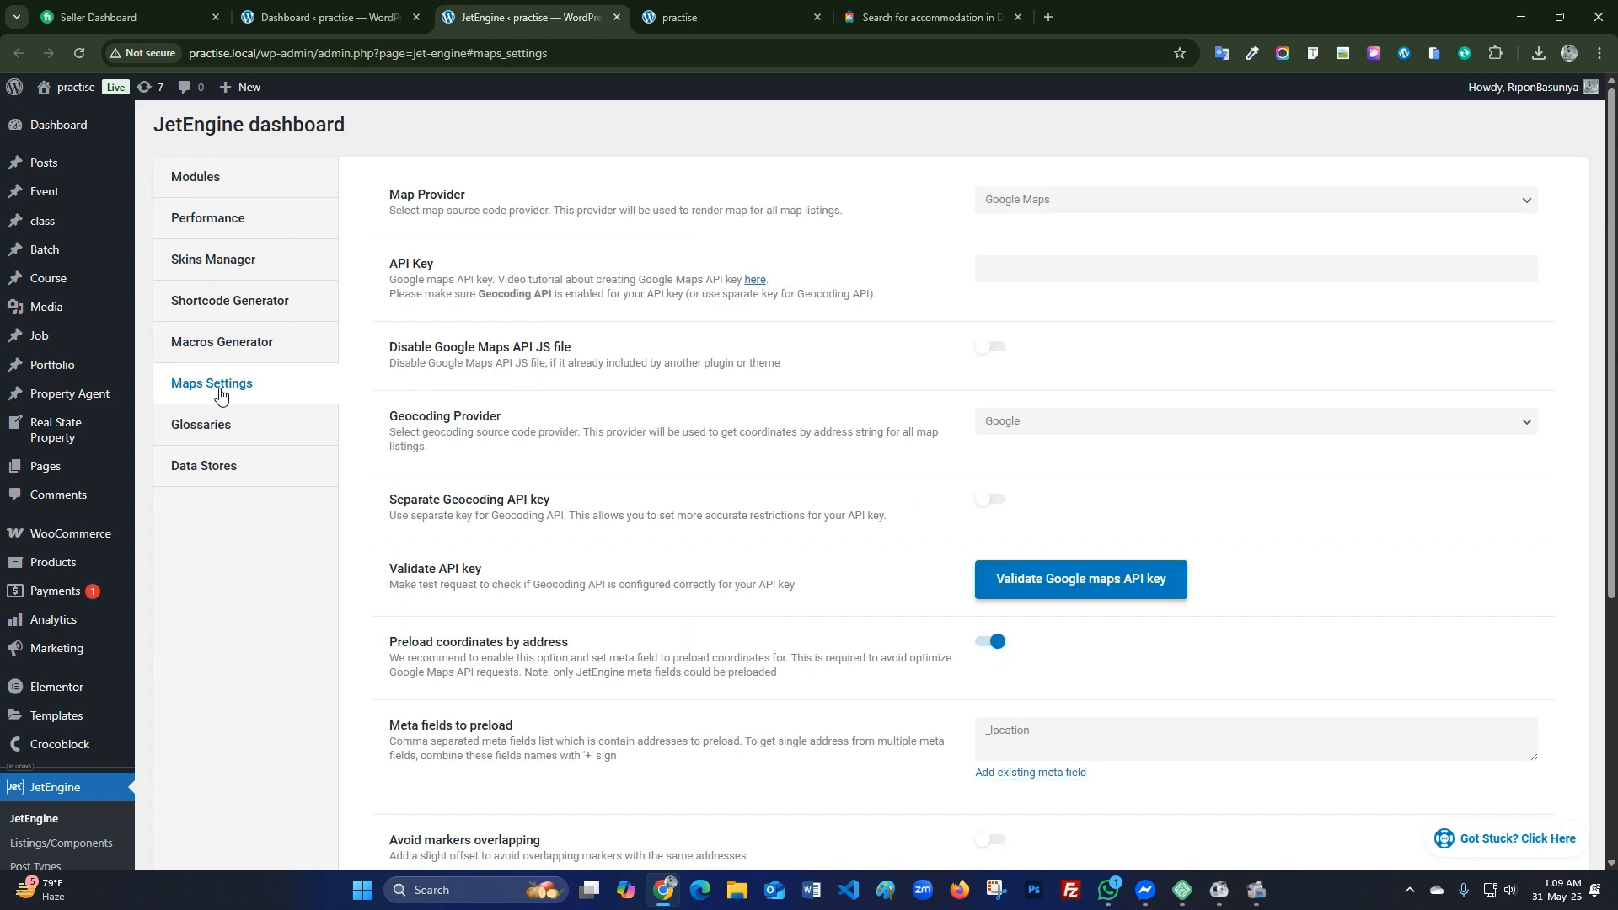
click(1069, 270)
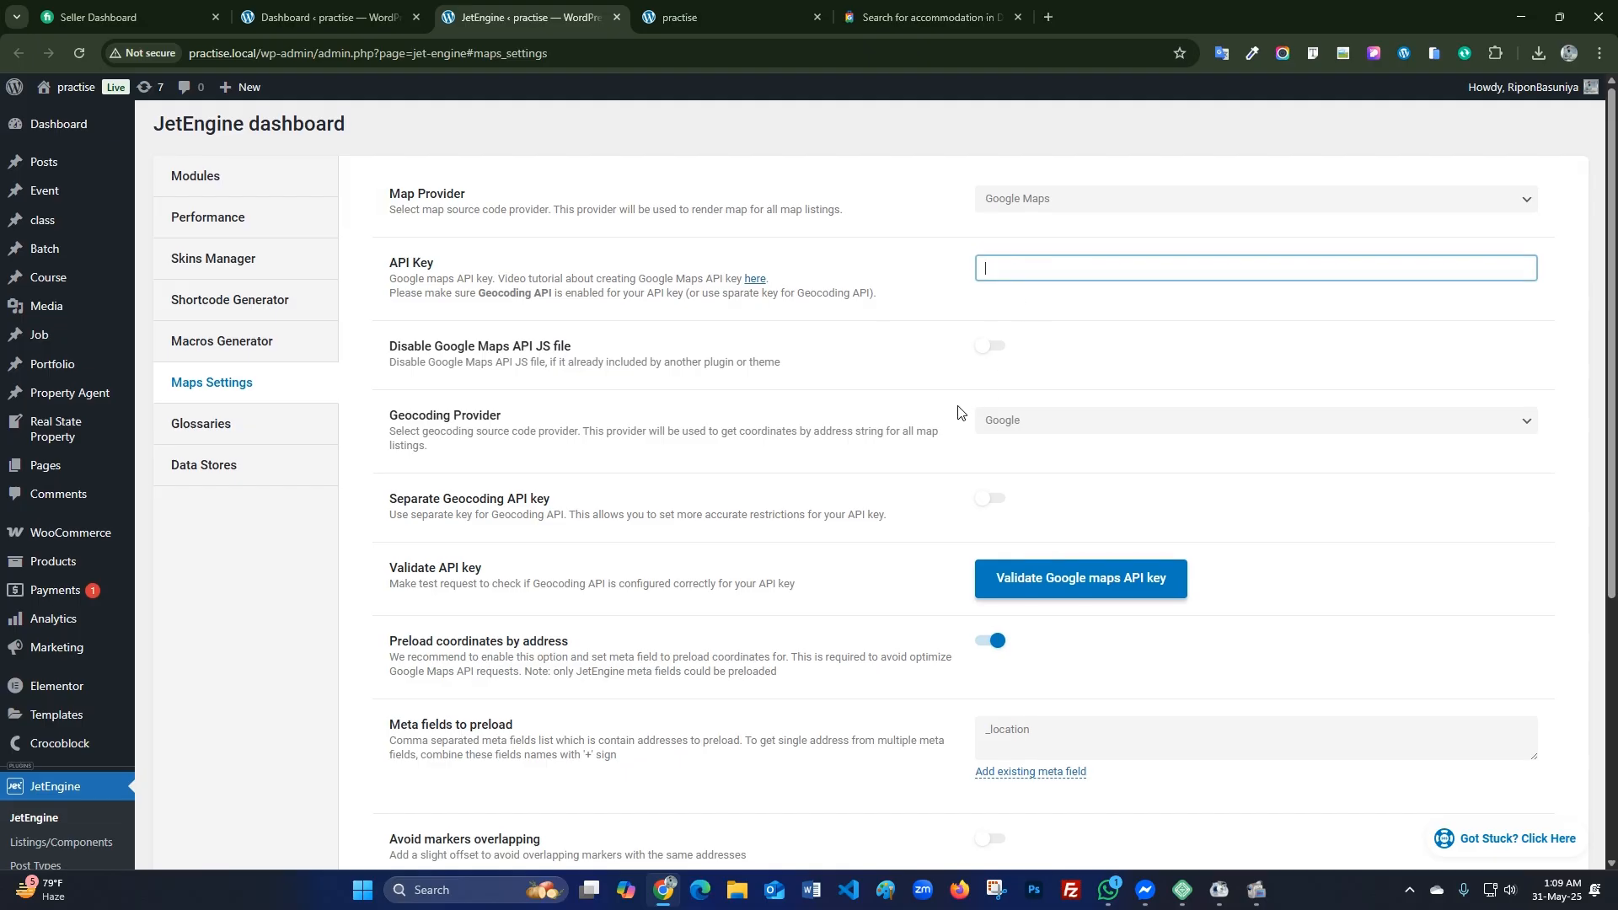
scroll(921, 395, down, 1)
scroll(848, 503, up, 1)
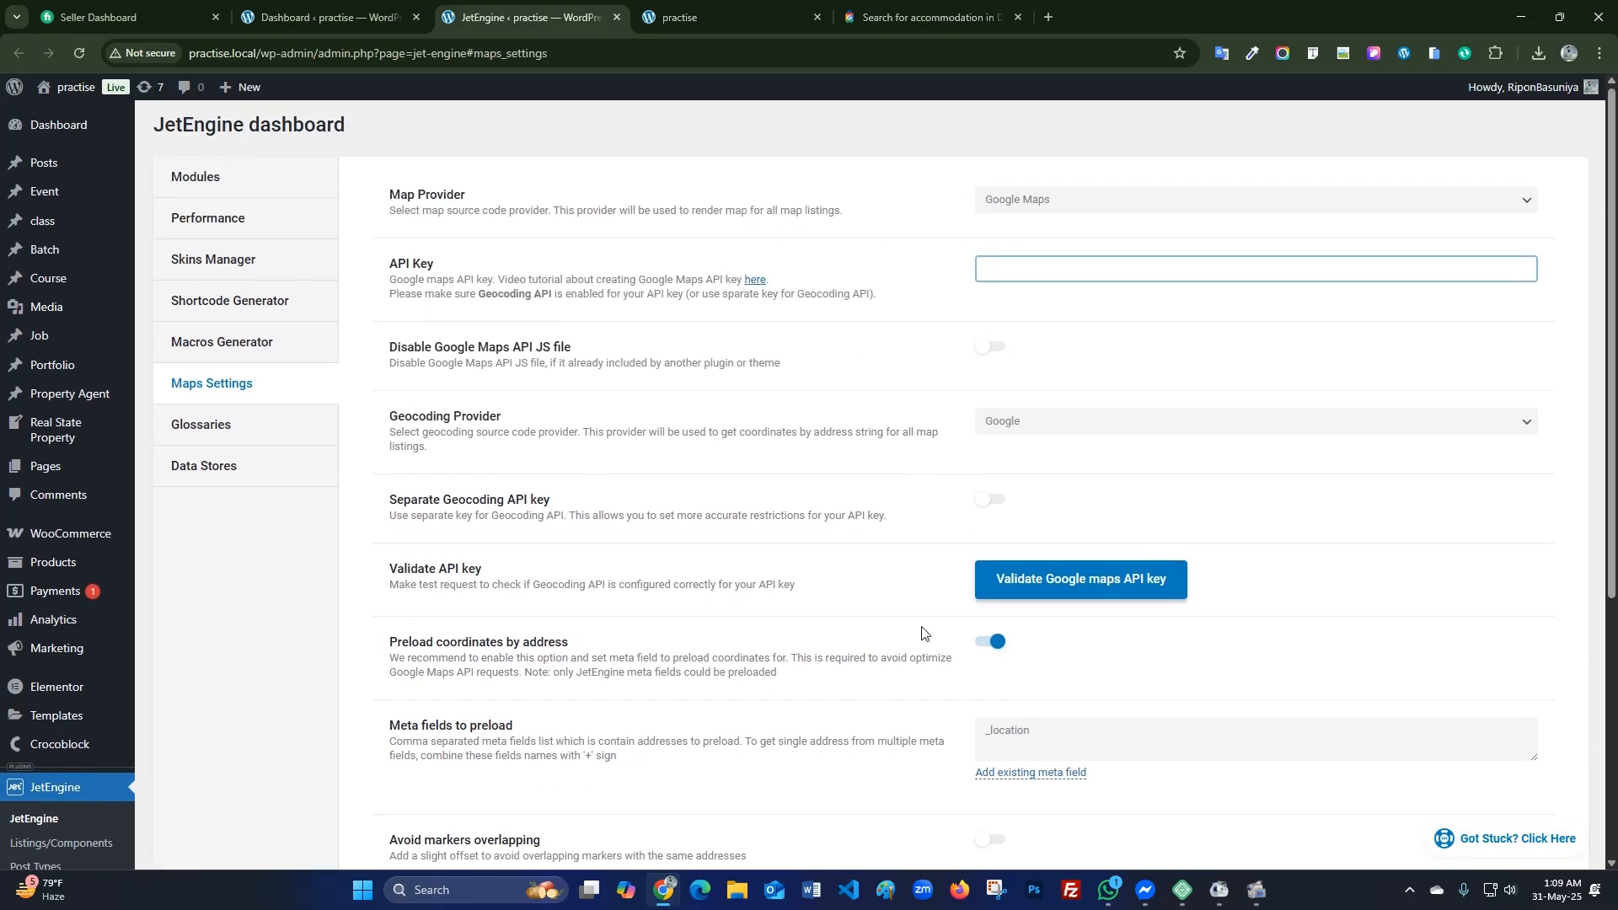
scroll(780, 520, down, 2)
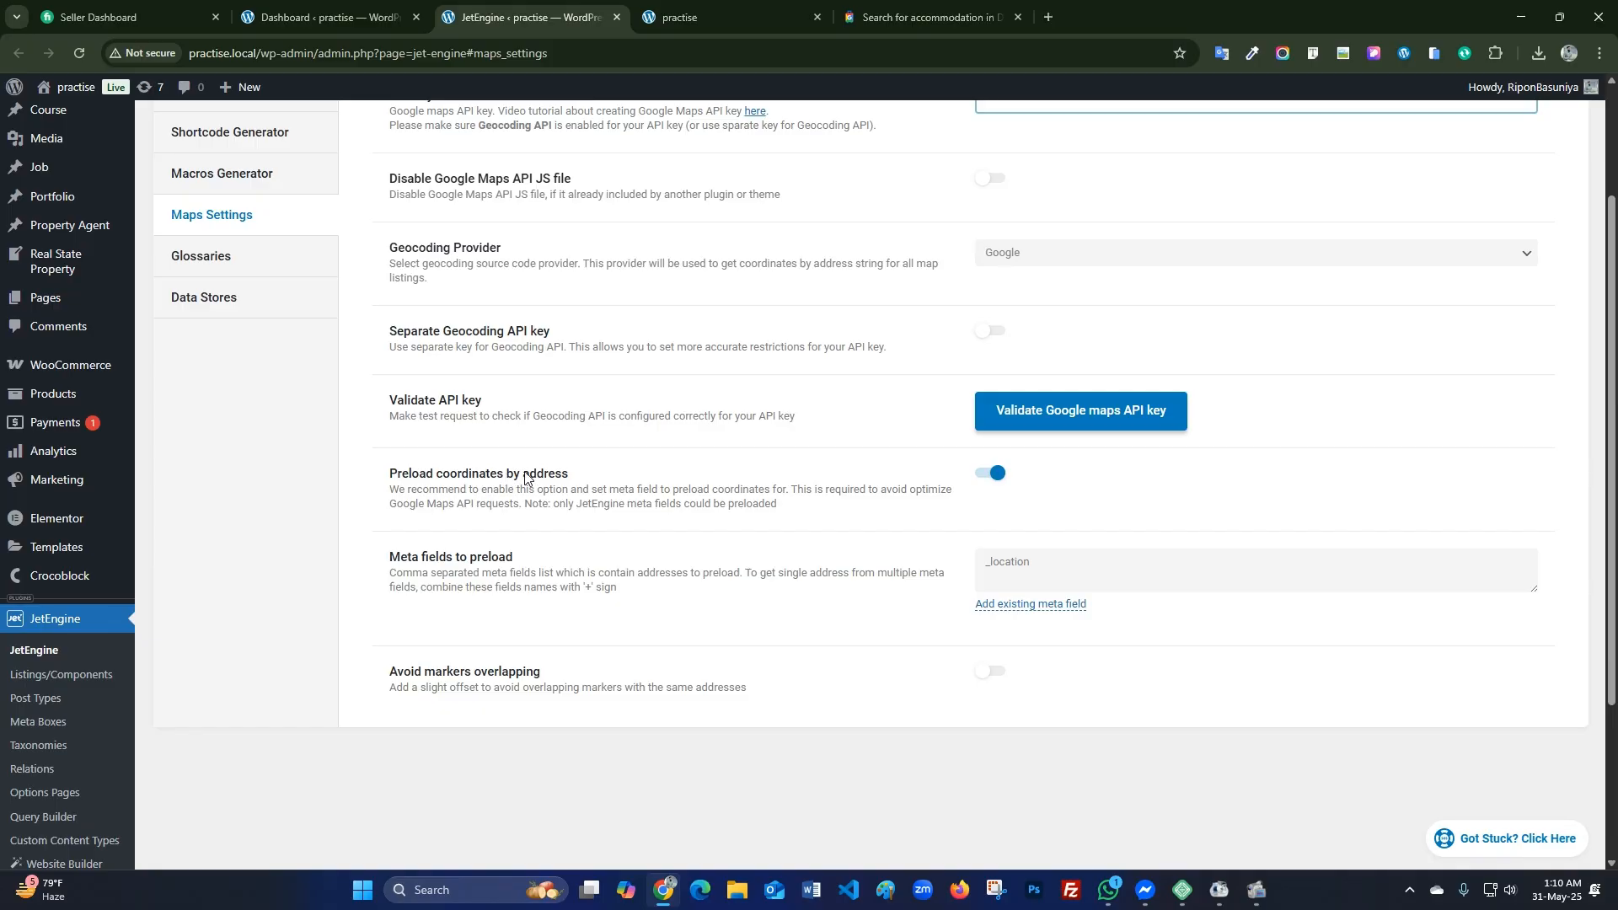
click(1020, 565)
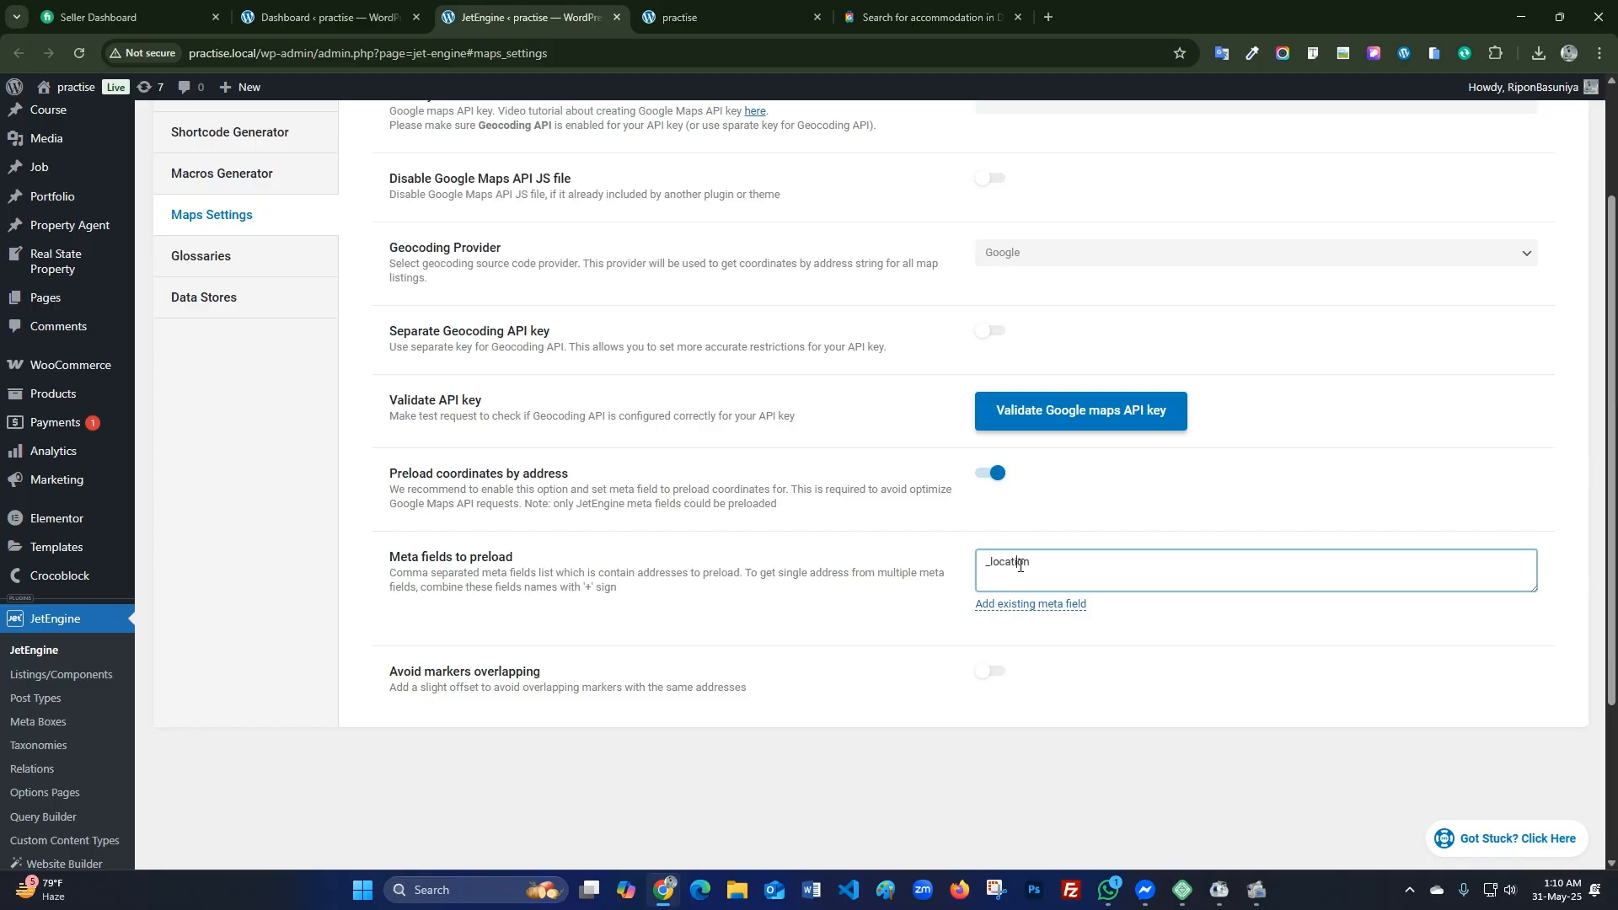
drag(1040, 562, 980, 563)
drag(1077, 570, 950, 570)
click(1040, 590)
Search Google for "hostel in dhaka" in a new tab and open the results on the large hotel map.
click(930, 15)
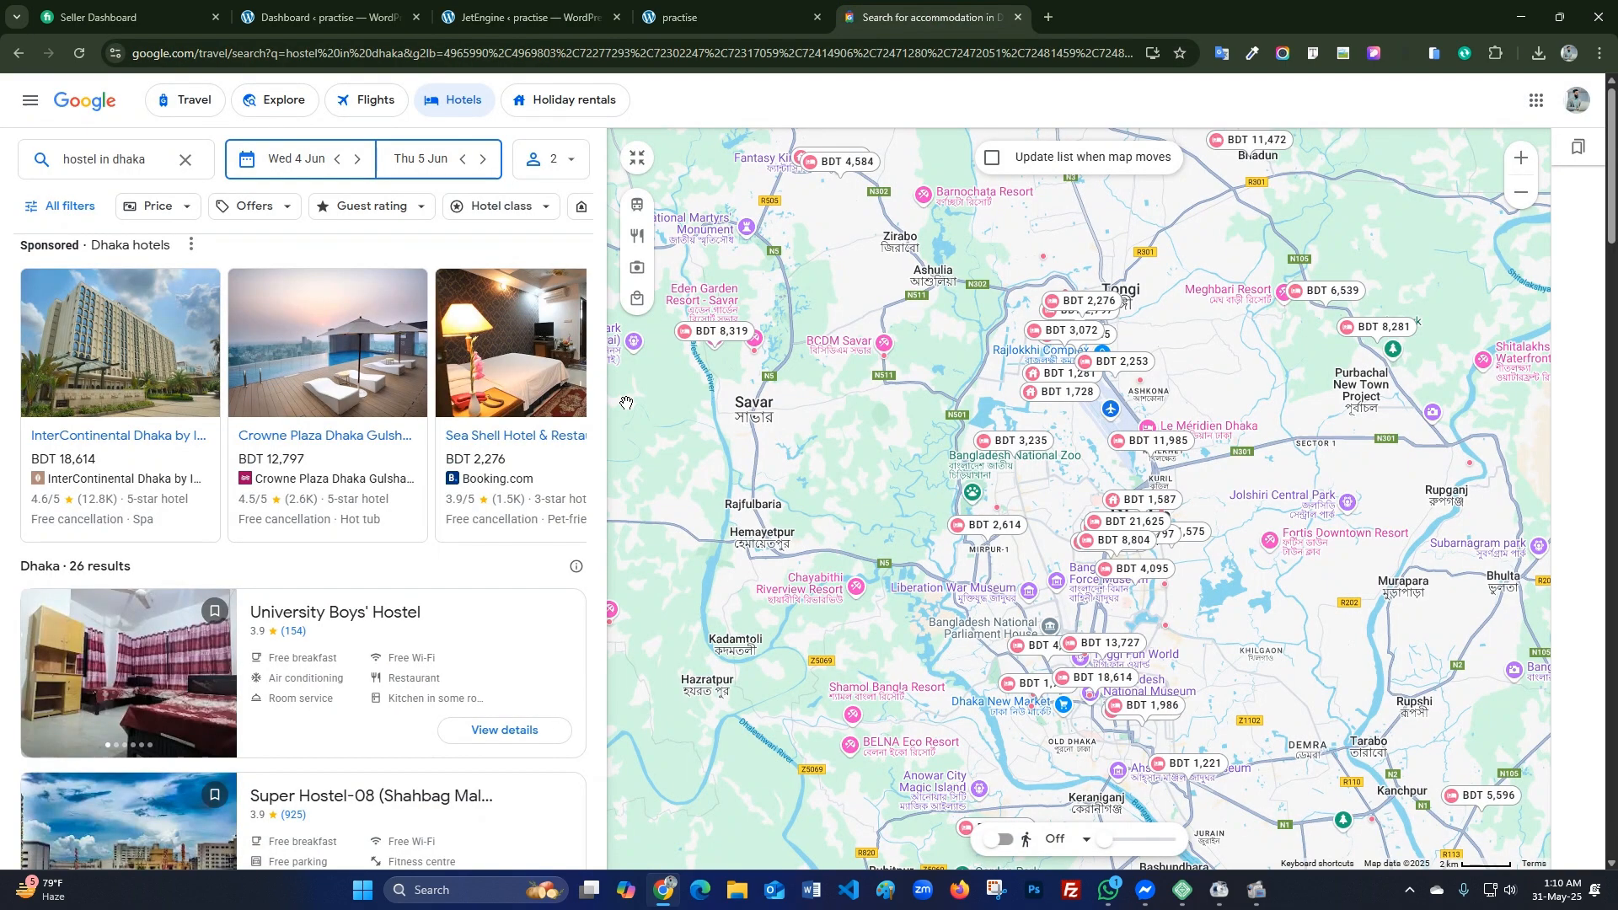
click(1048, 17)
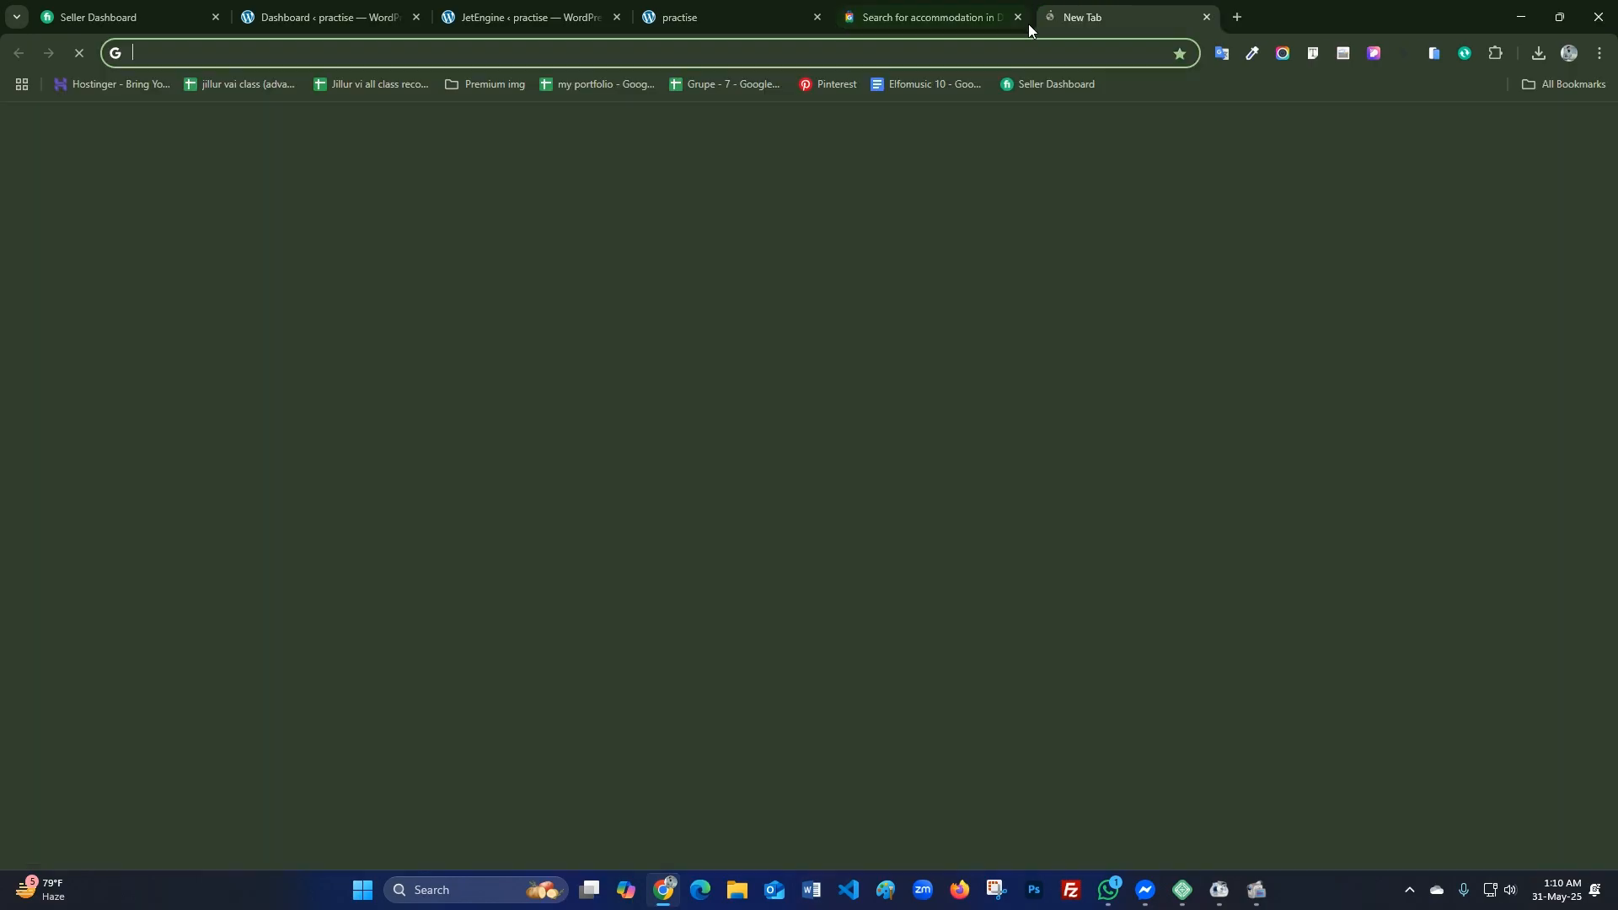
click(902, 57)
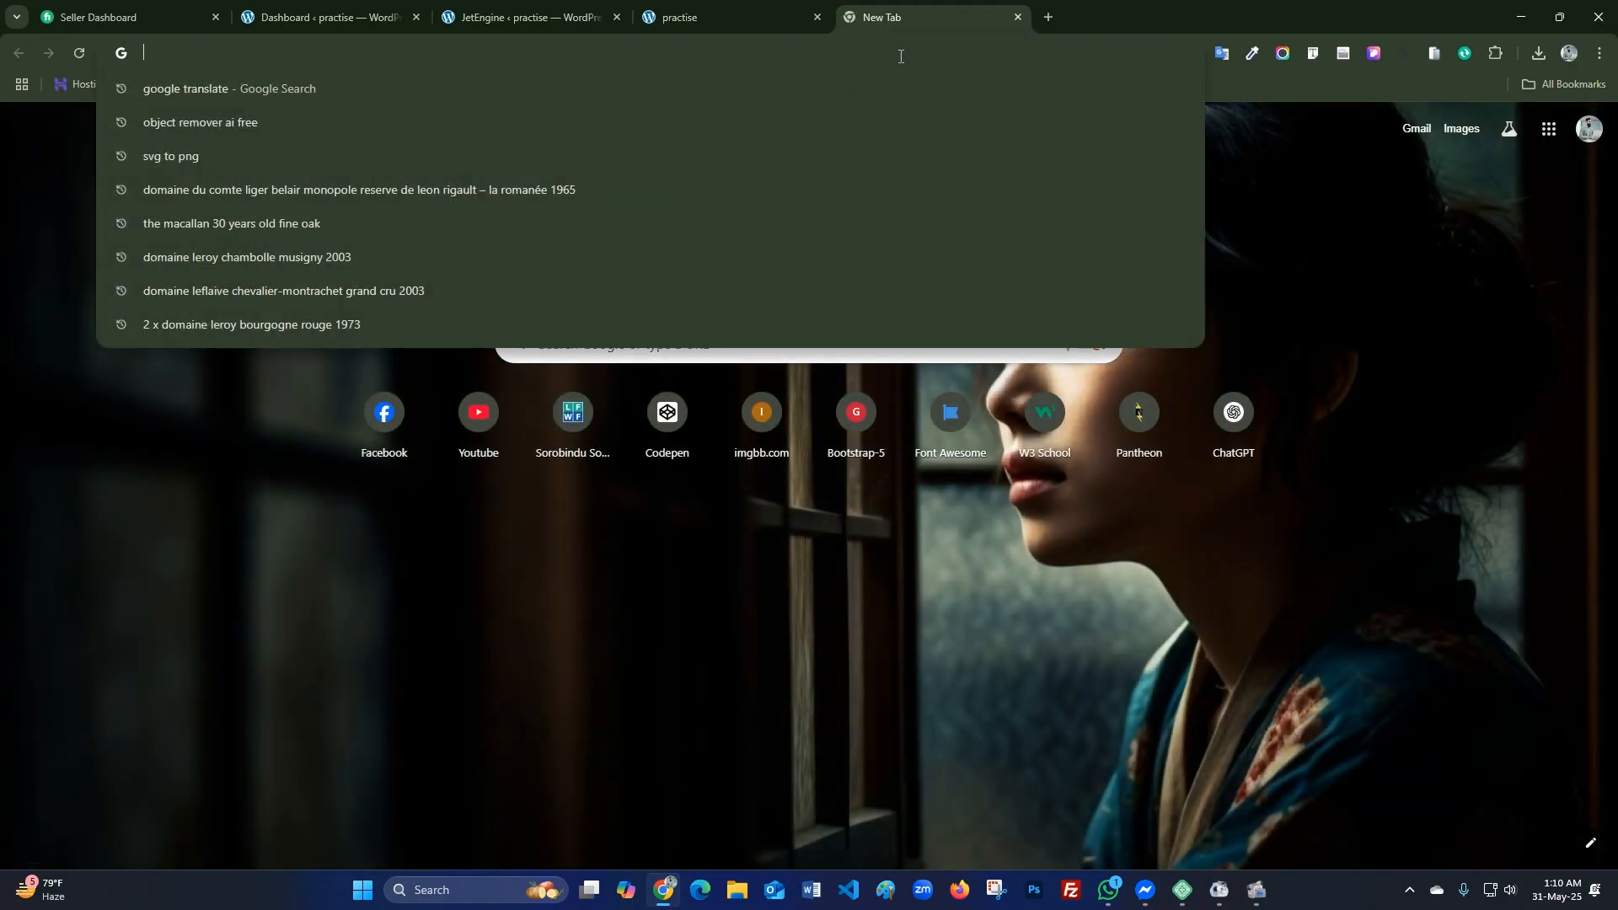
text(h)
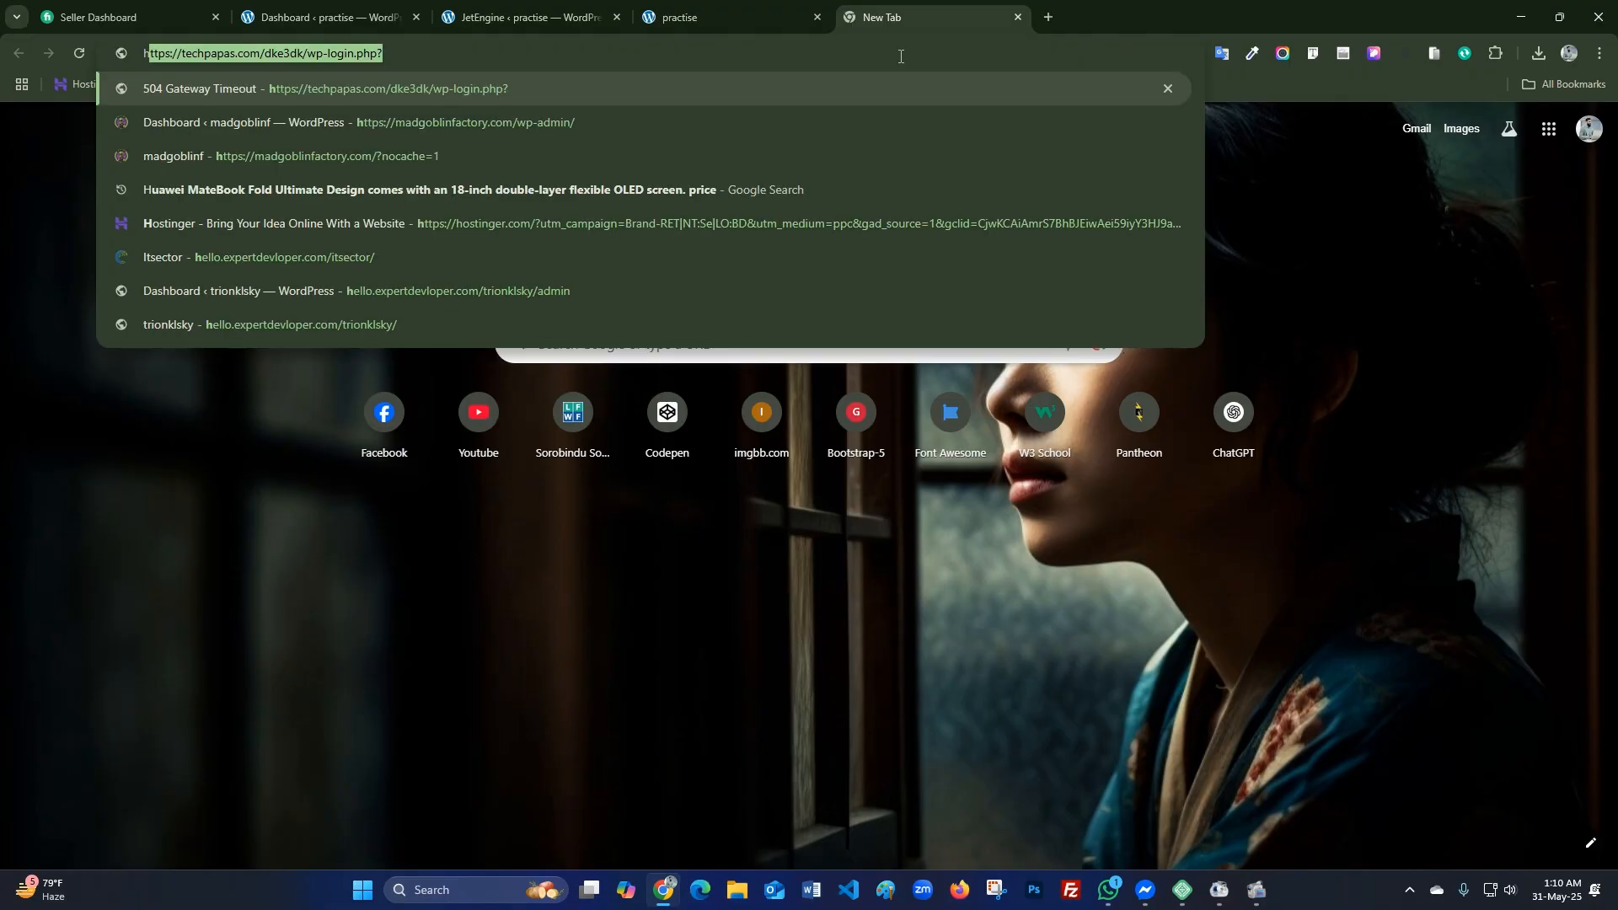
text(ostel in)
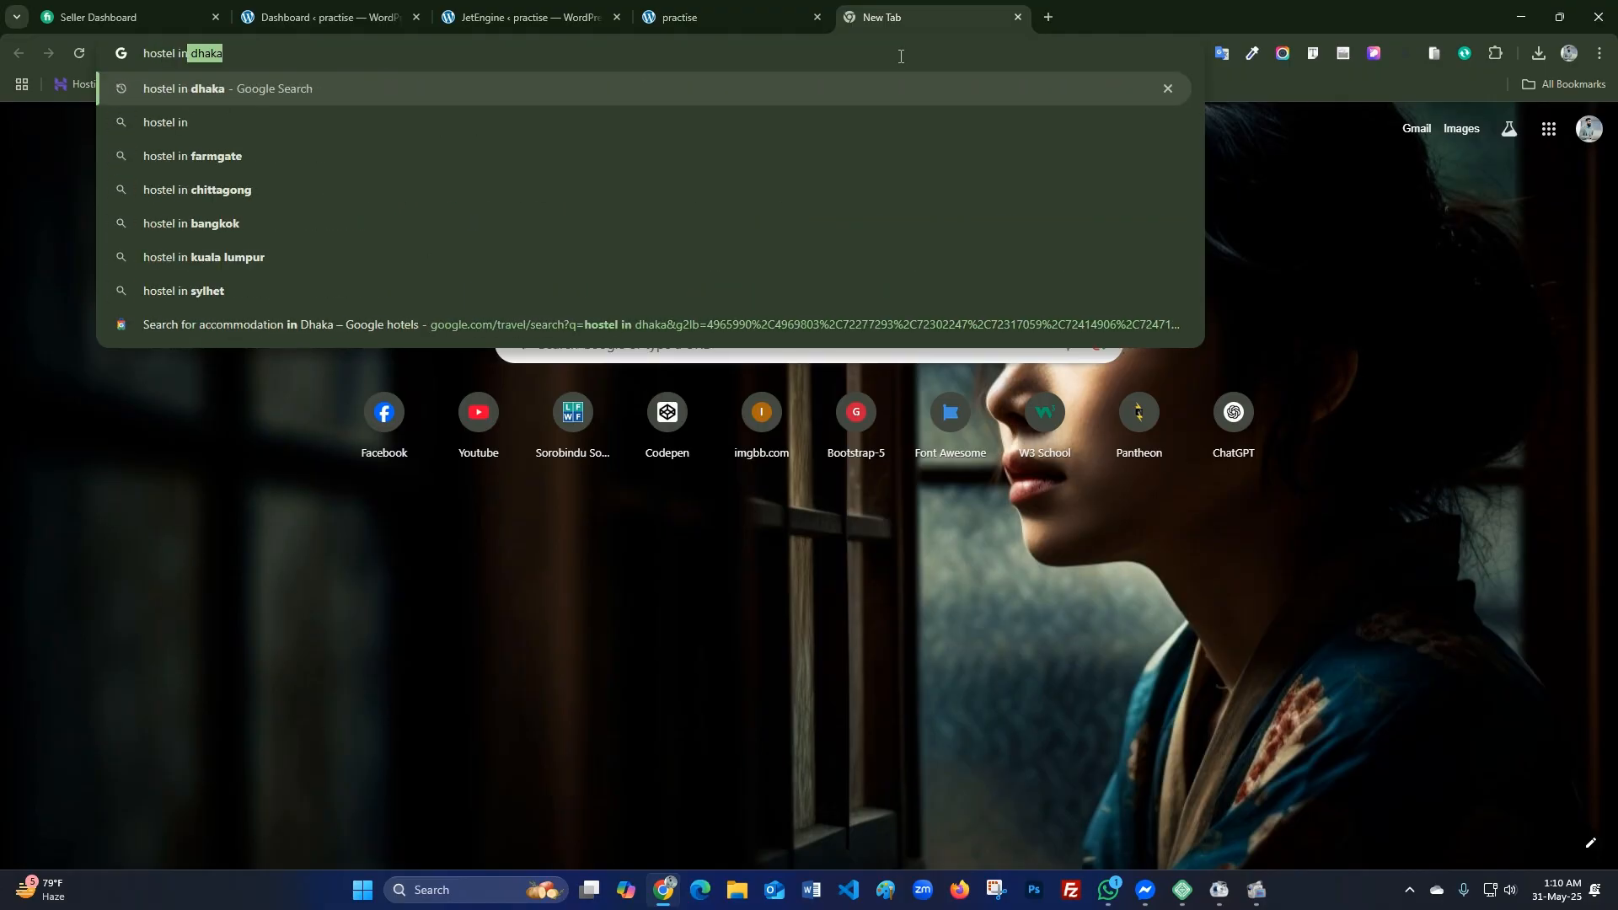
key(Return)
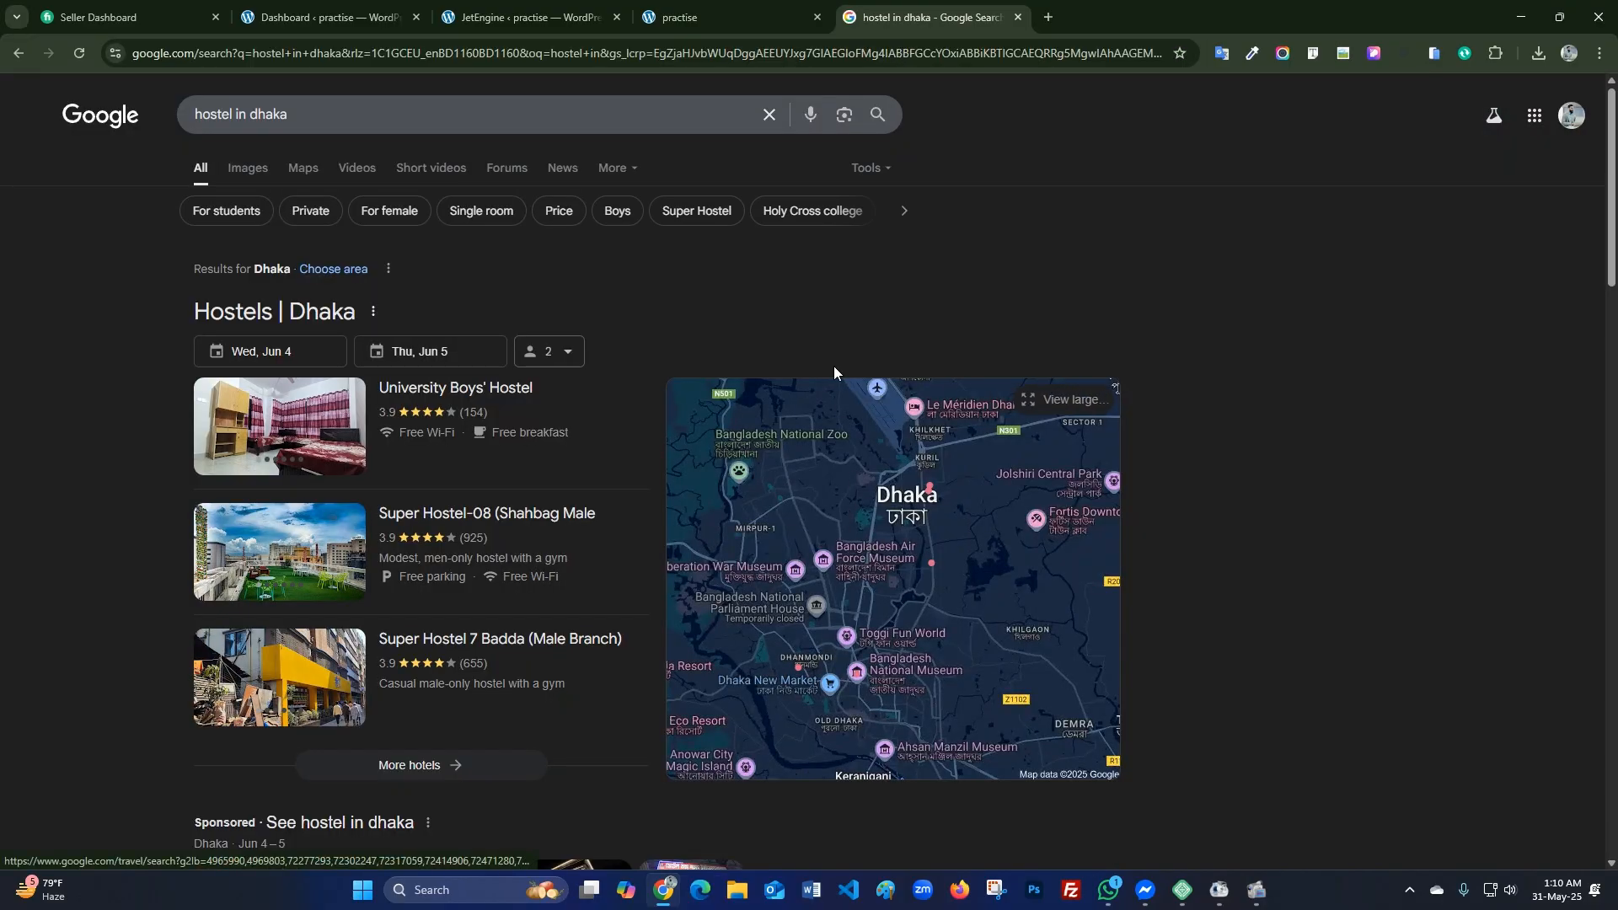
click(741, 474)
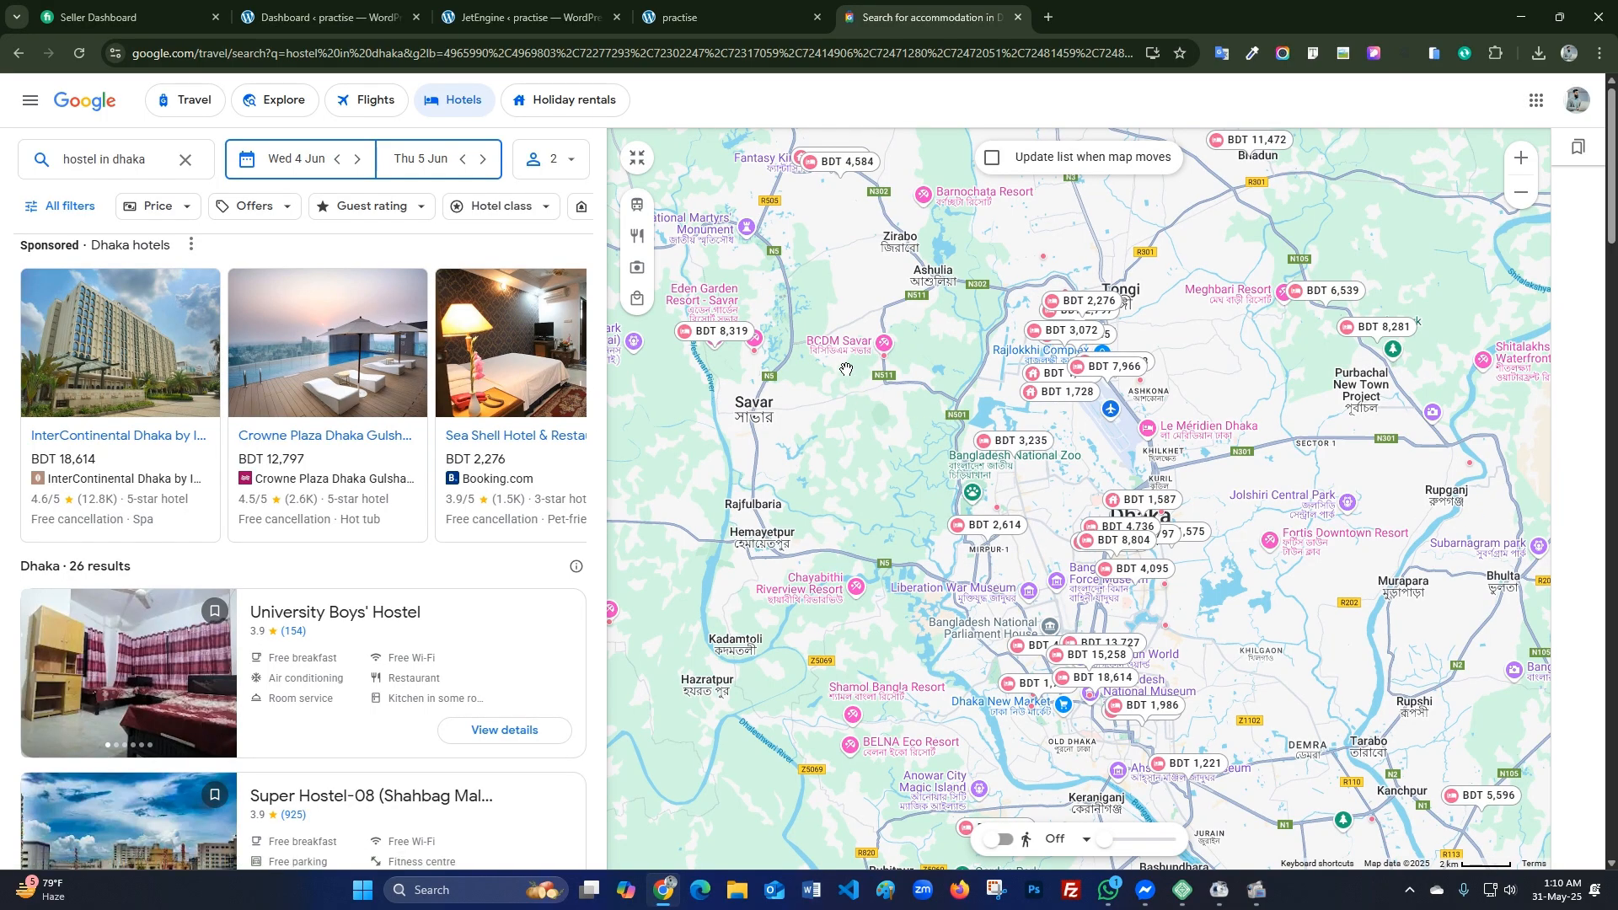
Examine the place card of the BCDM Savar marker and the nearby markers on the hotel map.
click(883, 344)
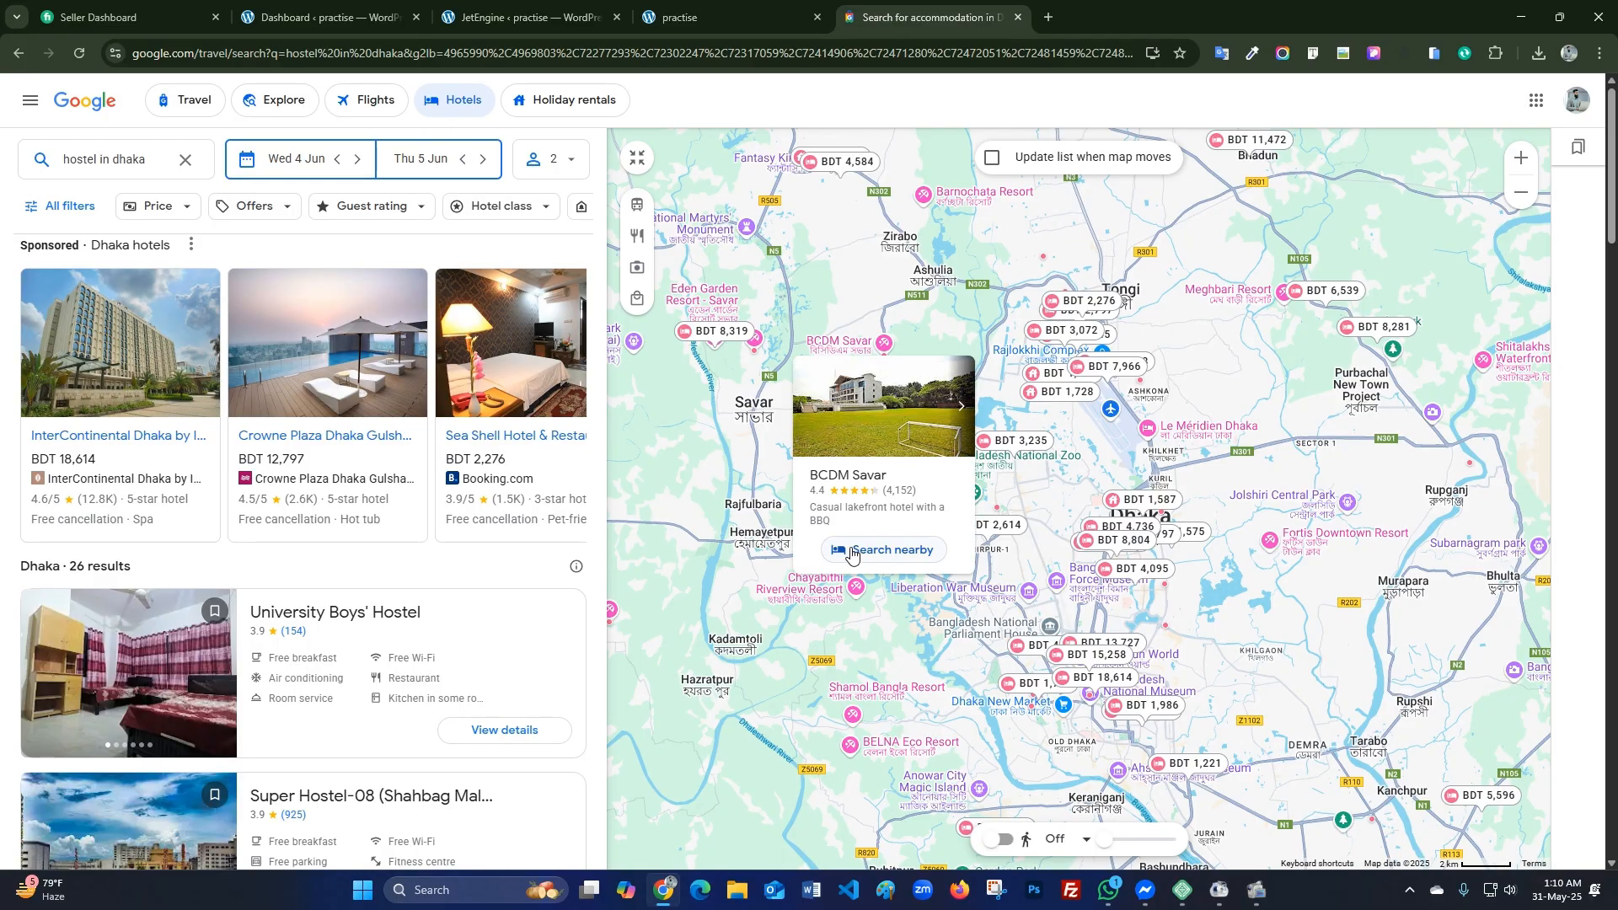
mouse_move(726, 331)
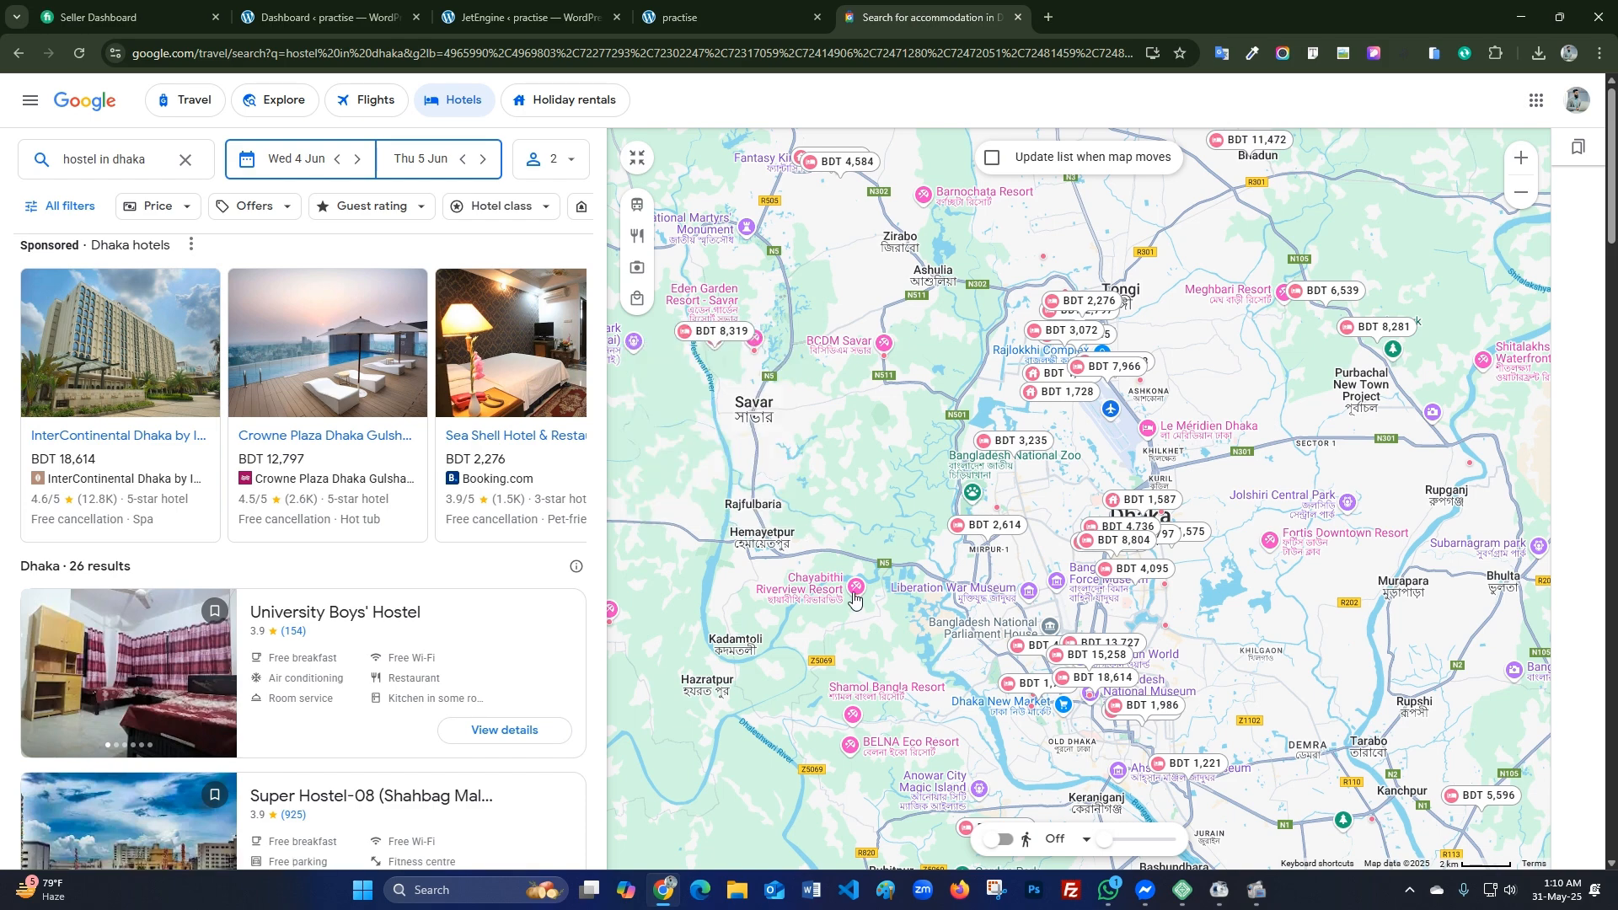
mouse_move(854, 598)
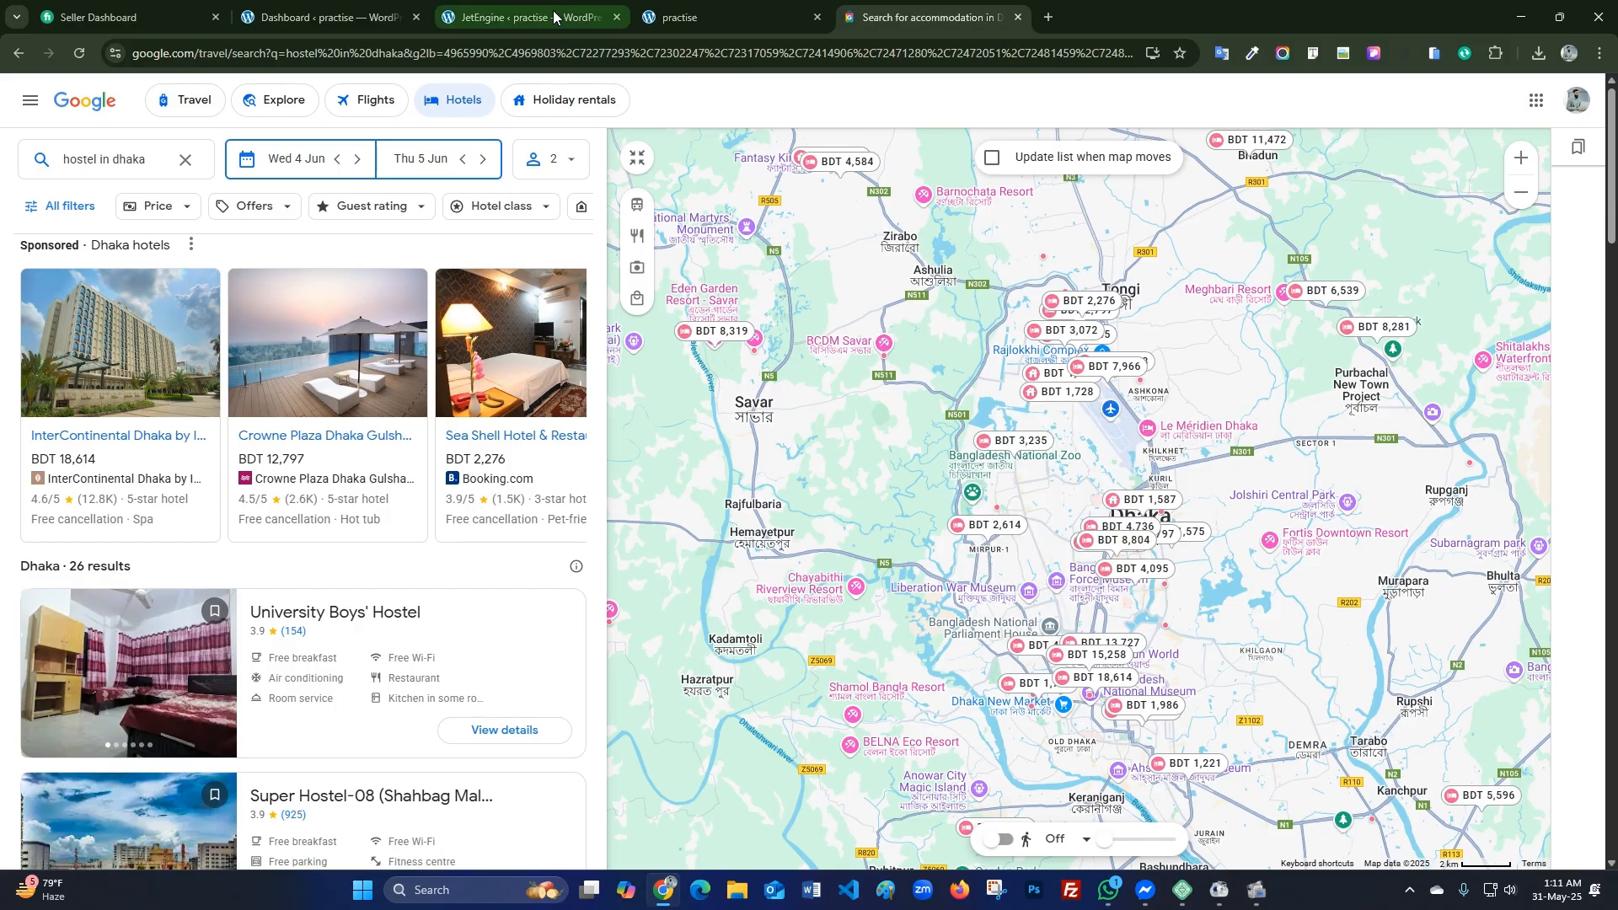
Review the _location preload entry in Maps Settings, and look over the property cards on the practise homepage.
click(531, 17)
scroll(369, 390, down, 1)
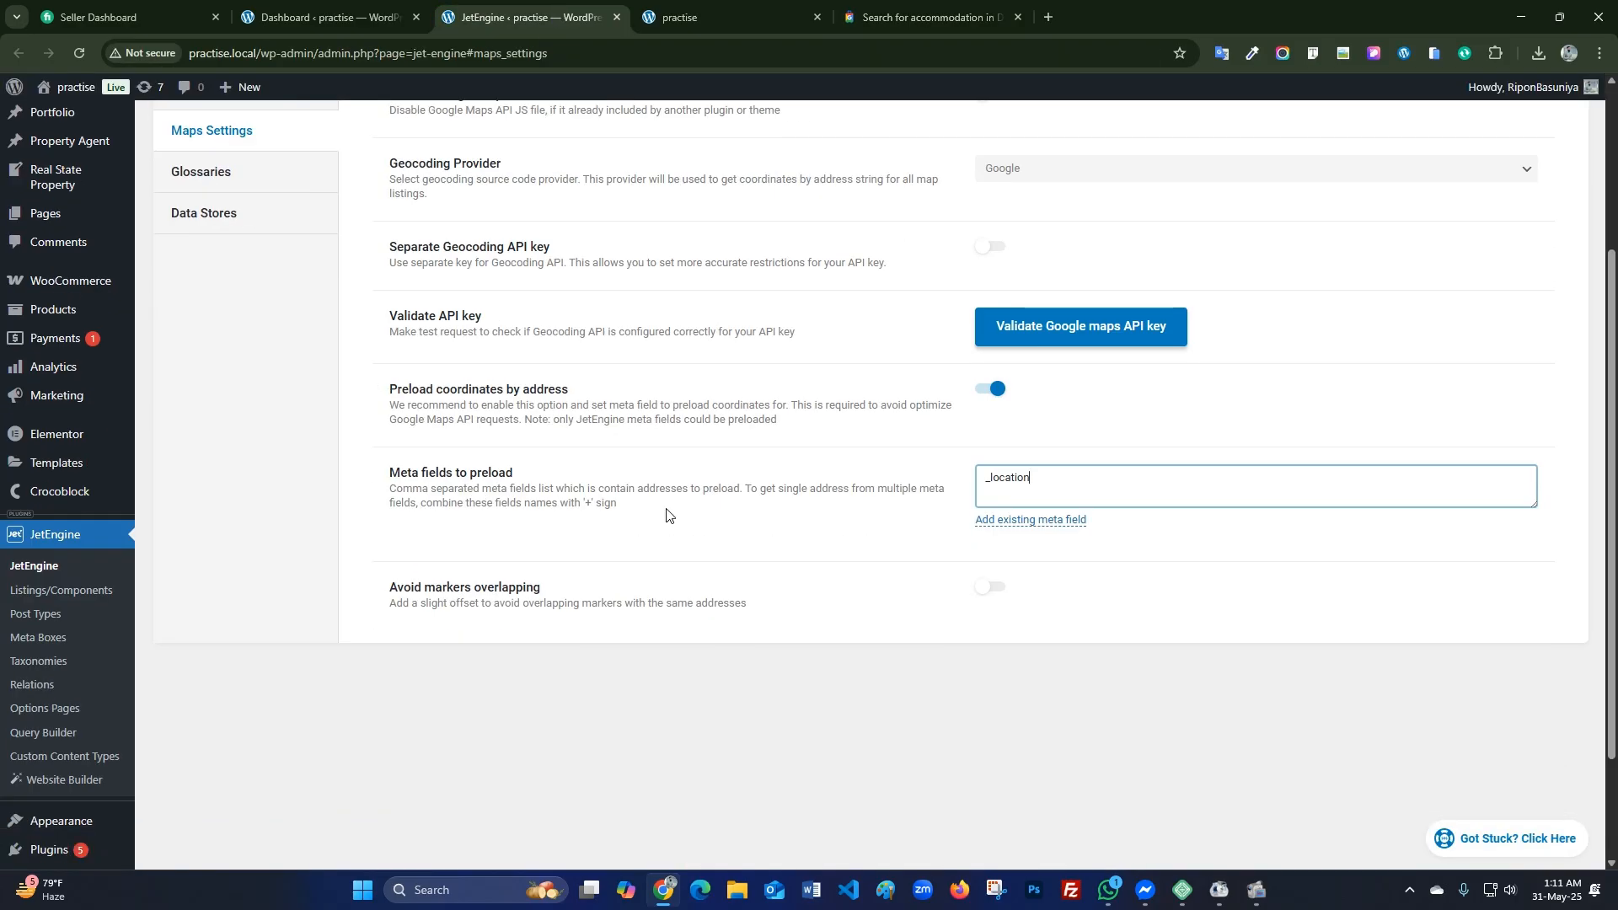
drag(1074, 502, 985, 504)
click(724, 17)
scroll(819, 355, down, 5)
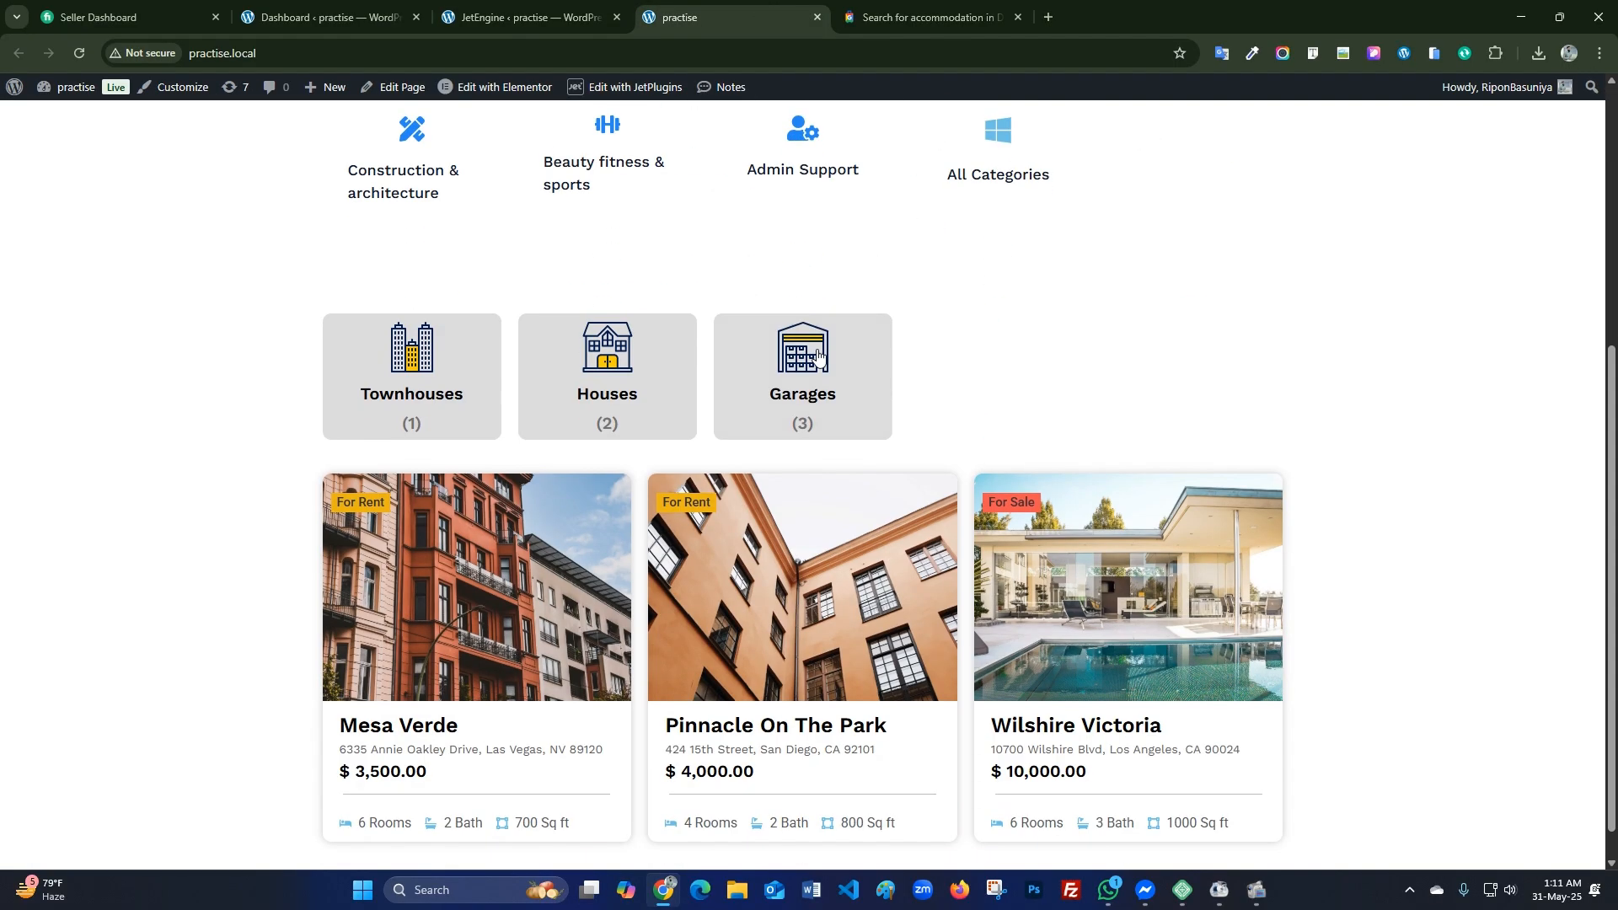
scroll(818, 356, down, 1)
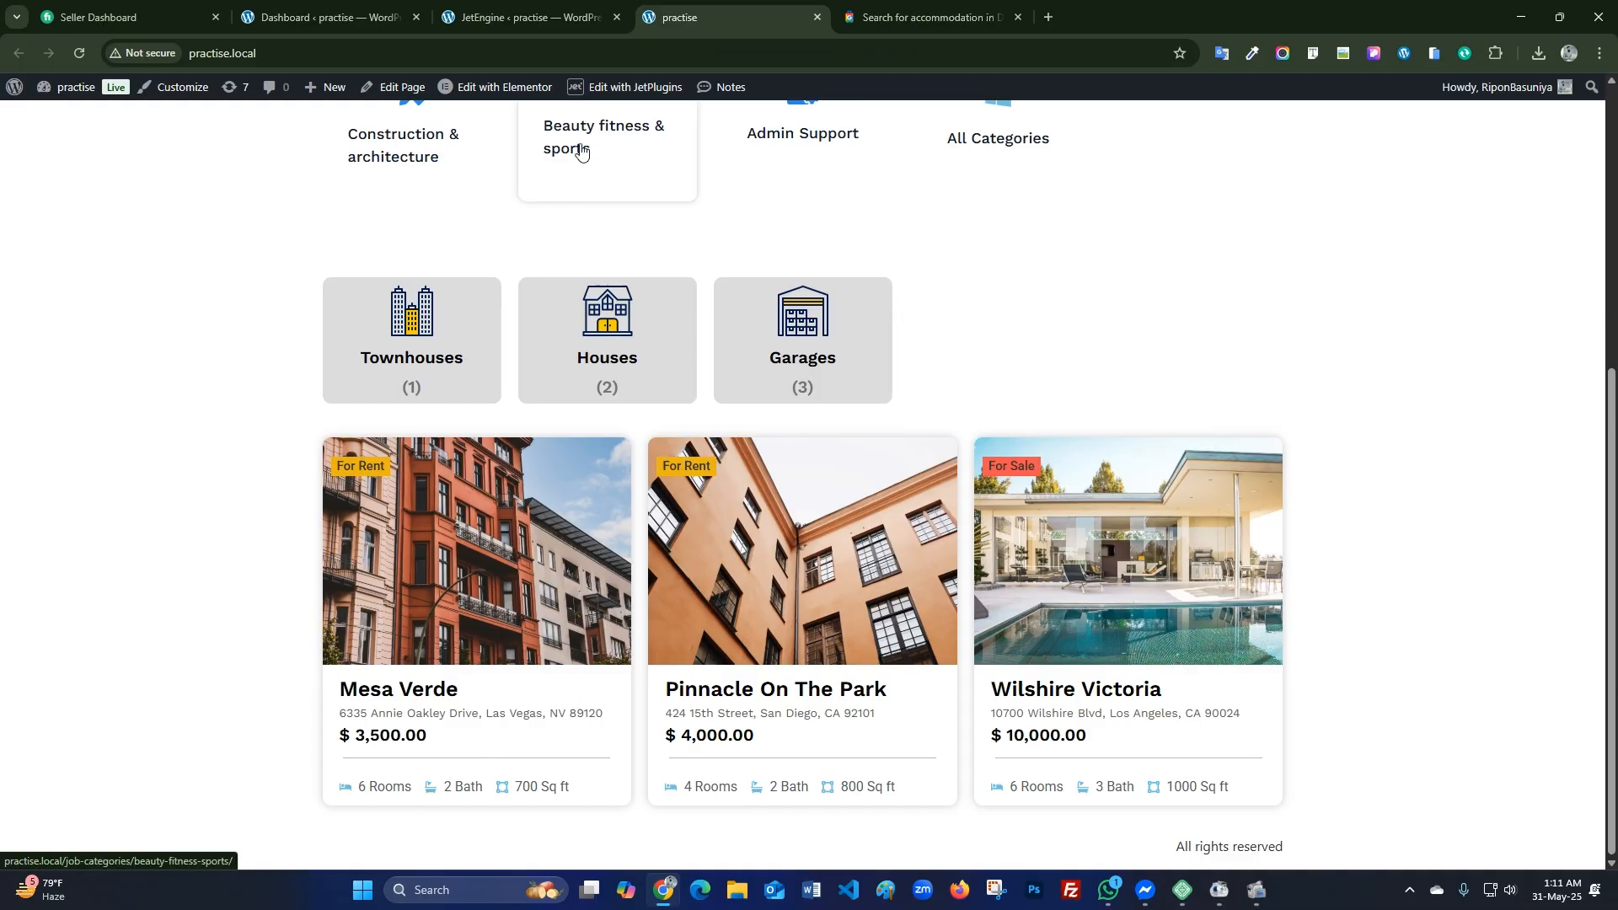
Open the All Real State Property list and the Real State Property post type editor in separate new tabs.
click(522, 17)
scroll(73, 736, down, 1)
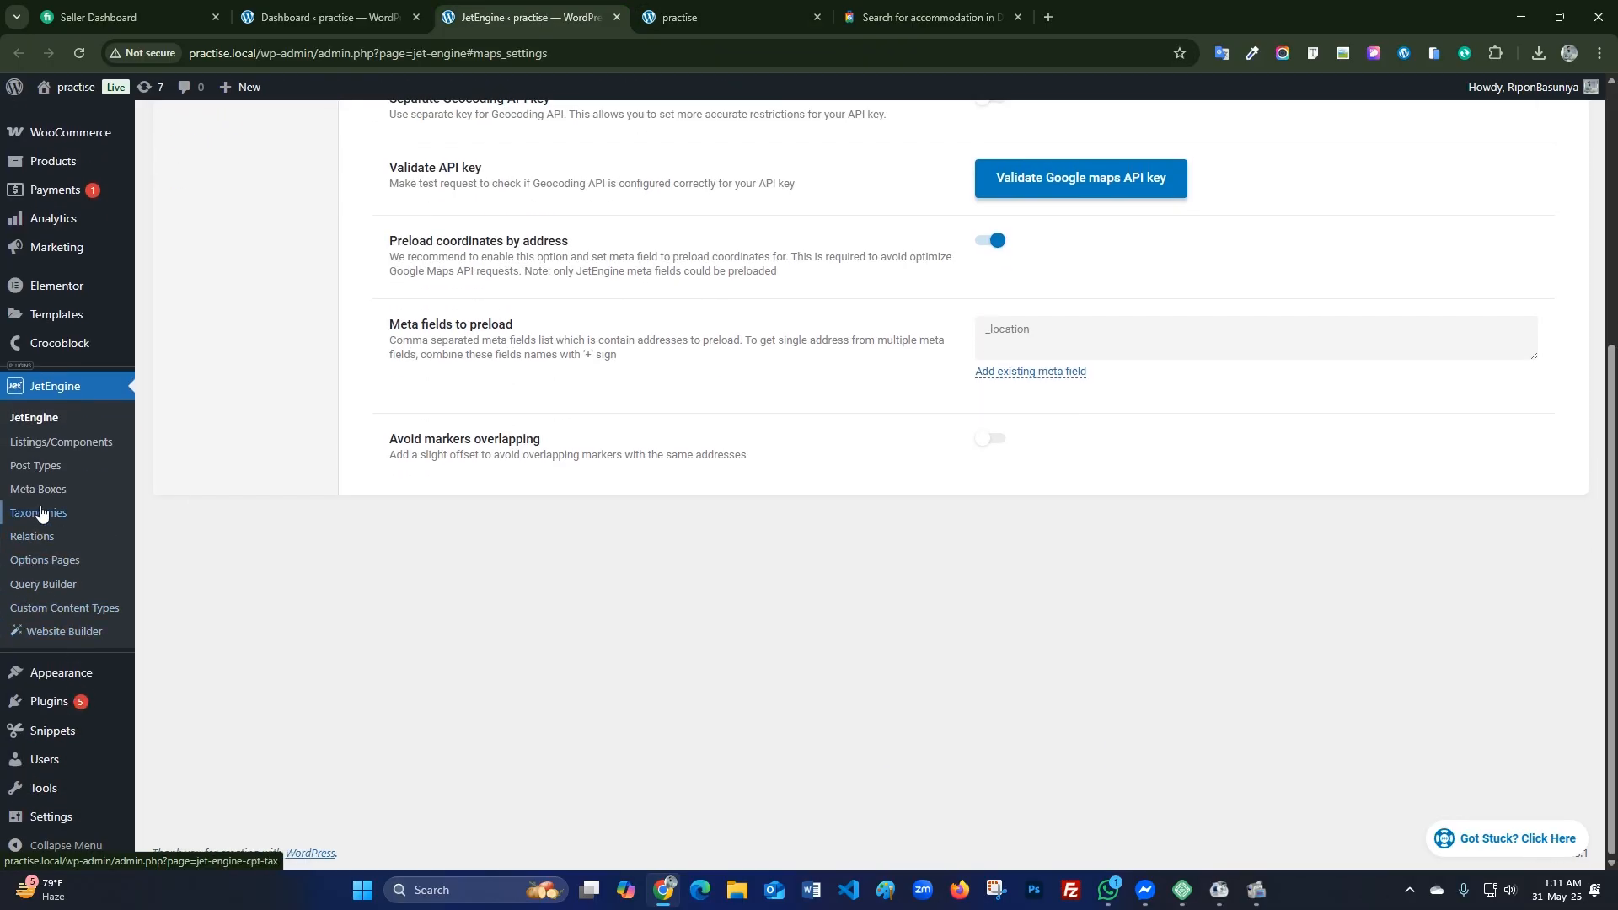
click(36, 465)
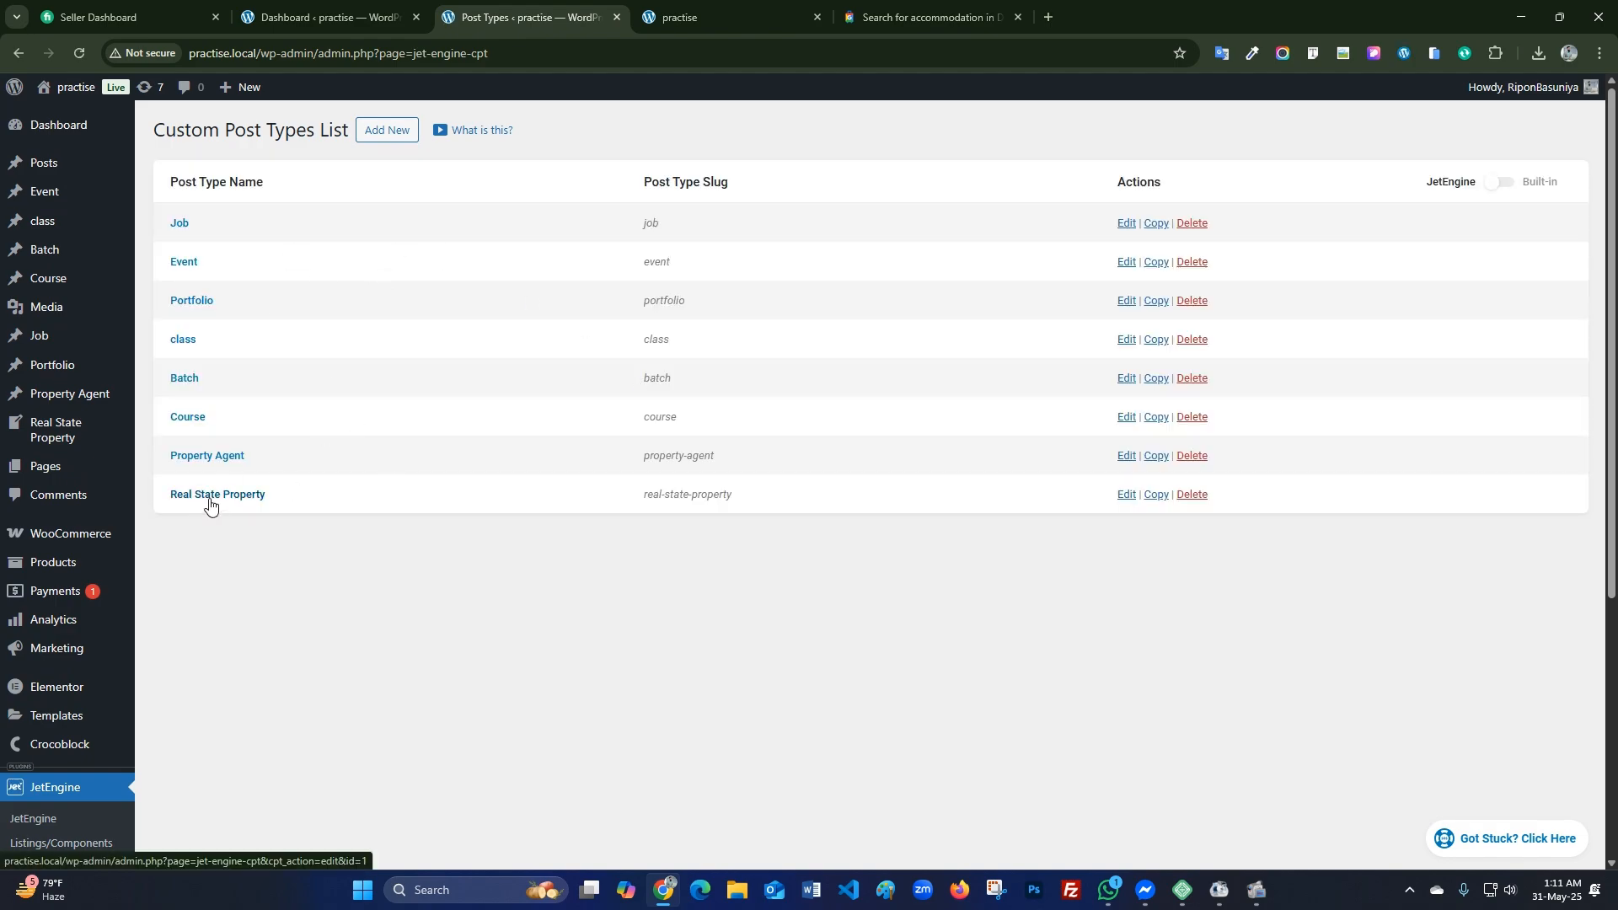
mouse_move(63, 436)
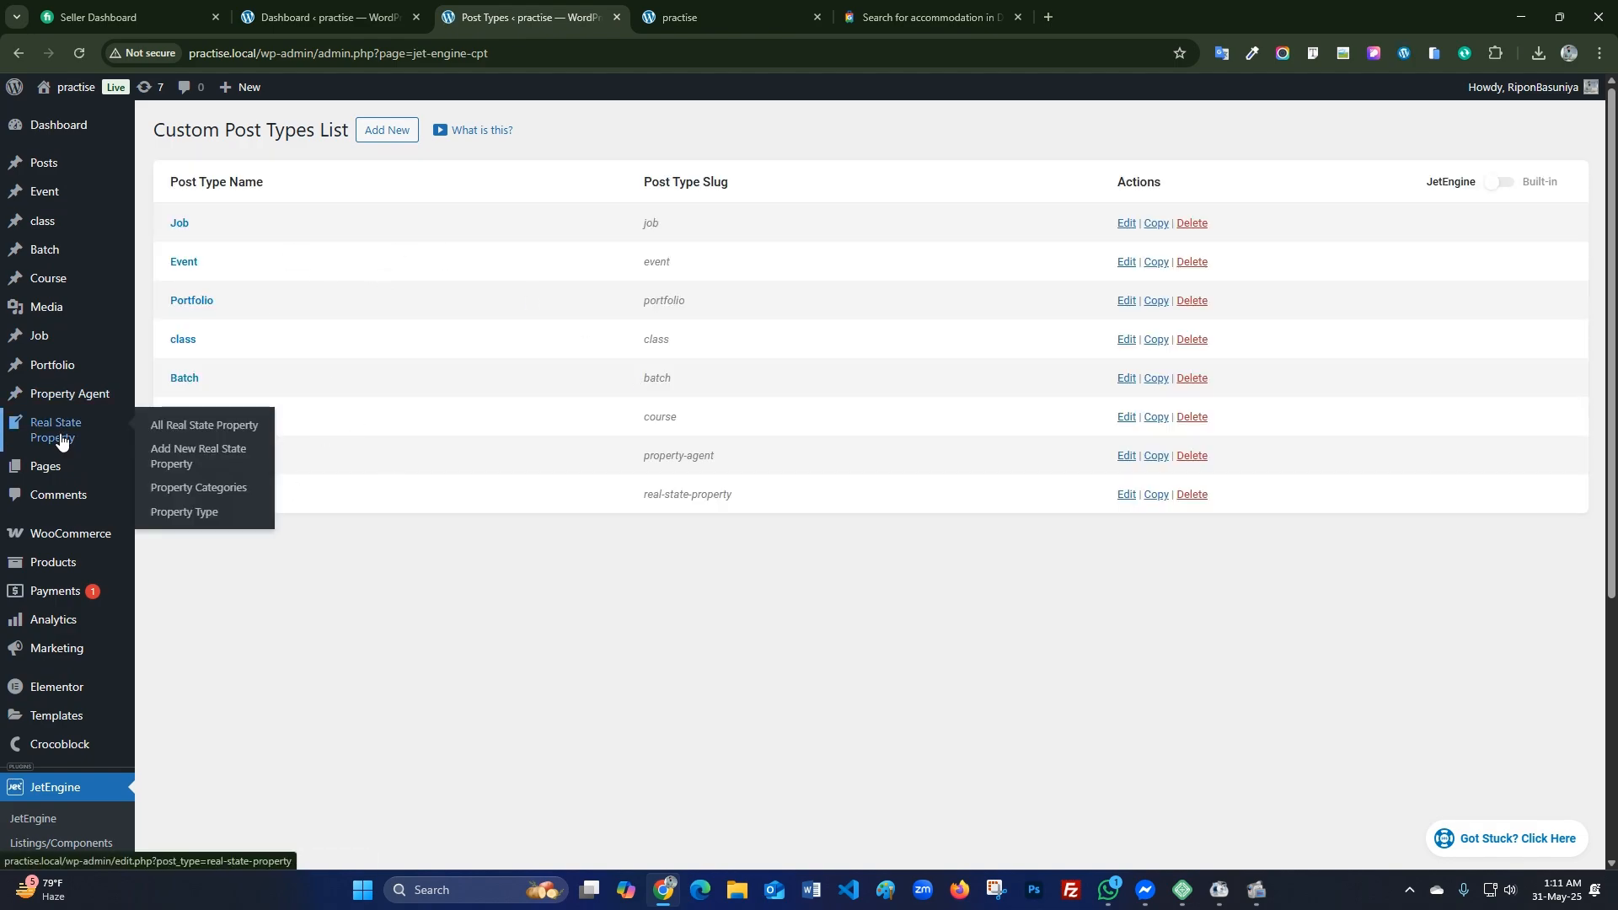
right_click(184, 426)
click(244, 448)
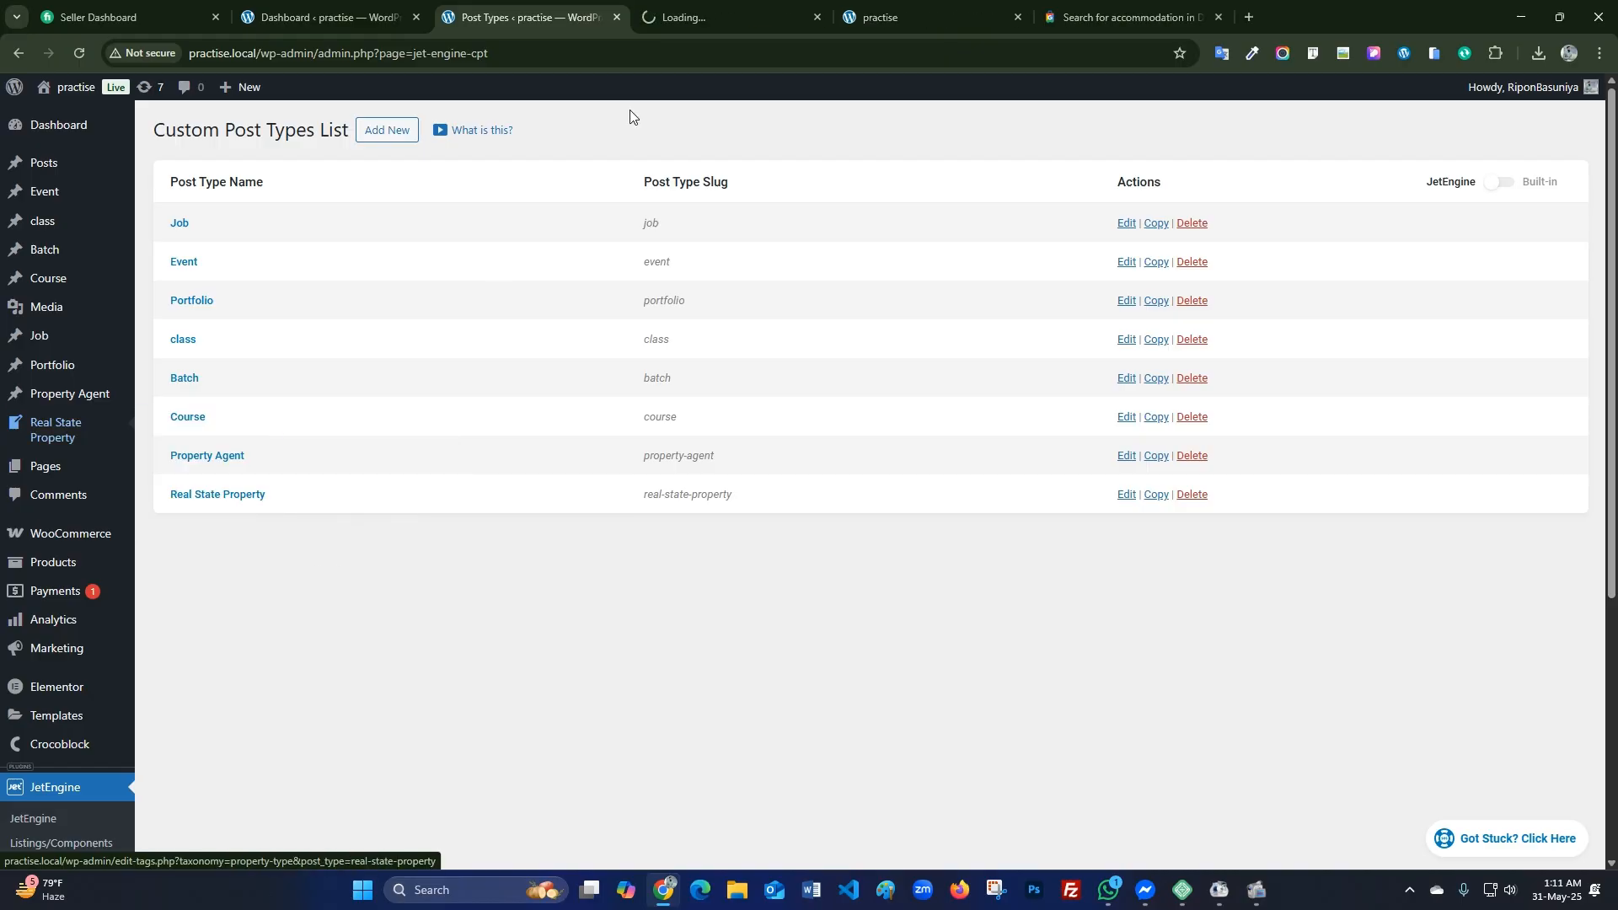
right_click(229, 499)
click(262, 515)
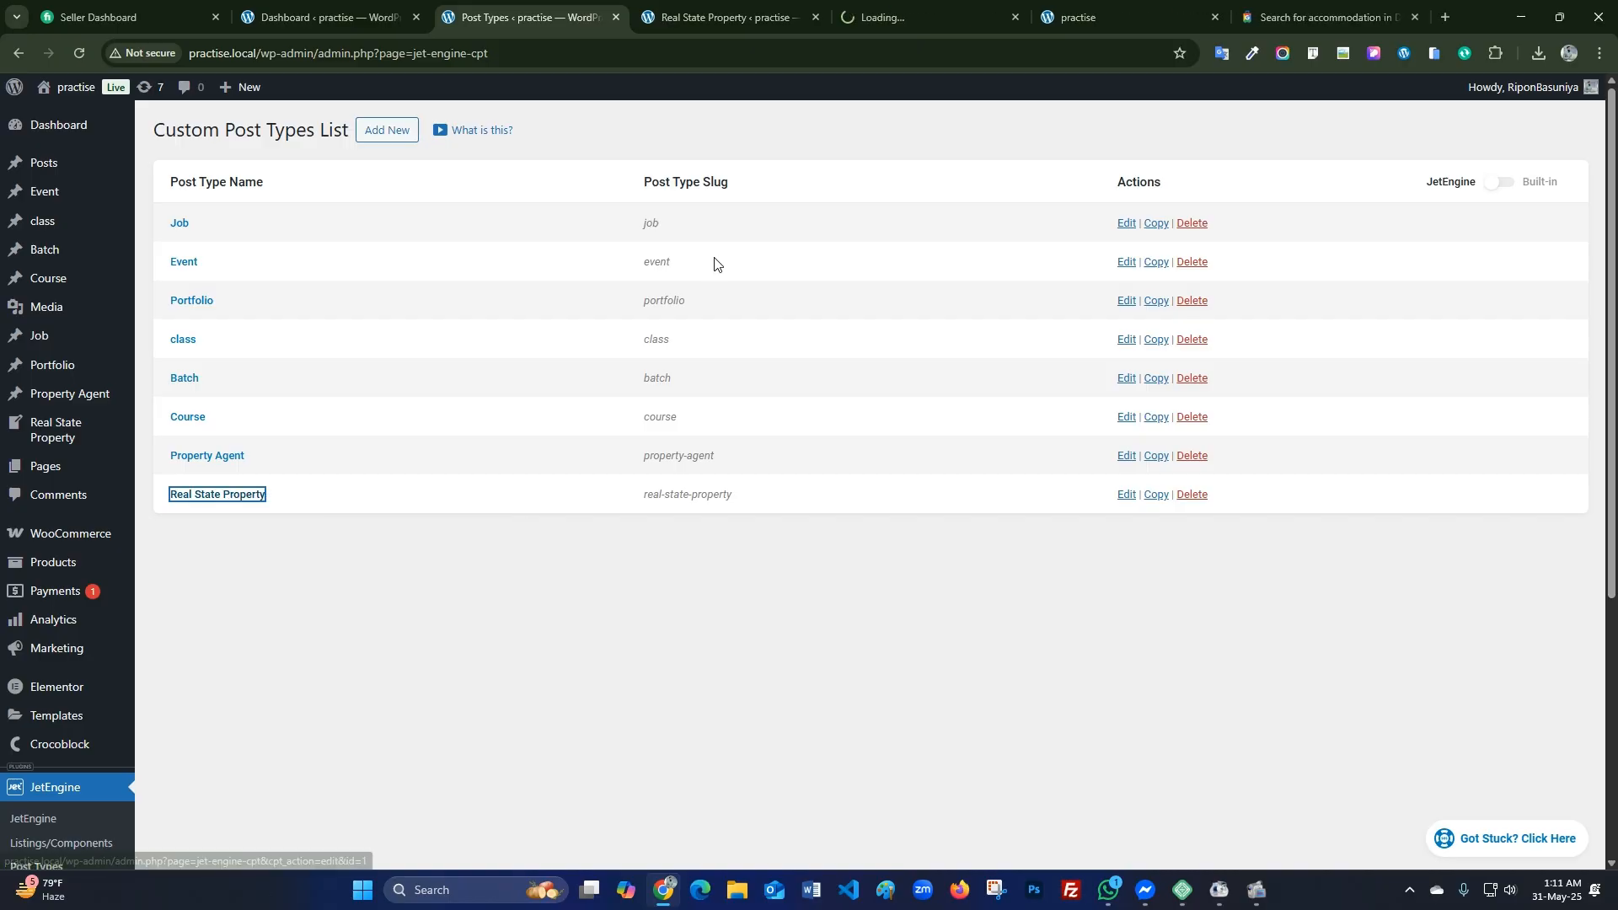
click(969, 12)
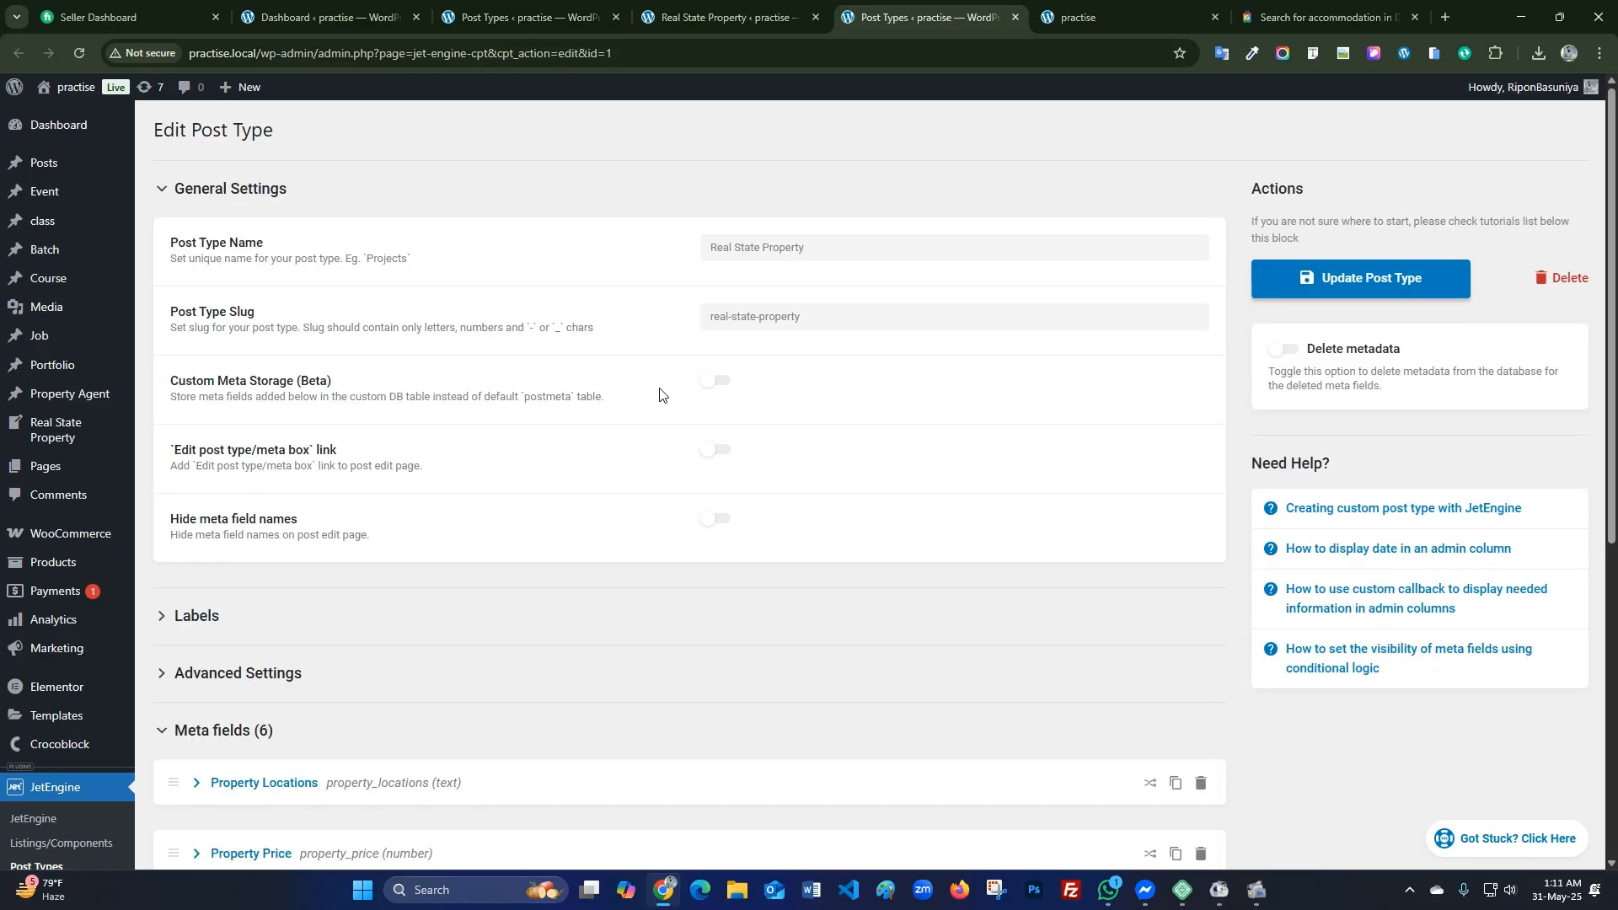
Expand the Location meta field of the Real State Property post type and inspect its Name/ID.
scroll(660, 395, down, 6)
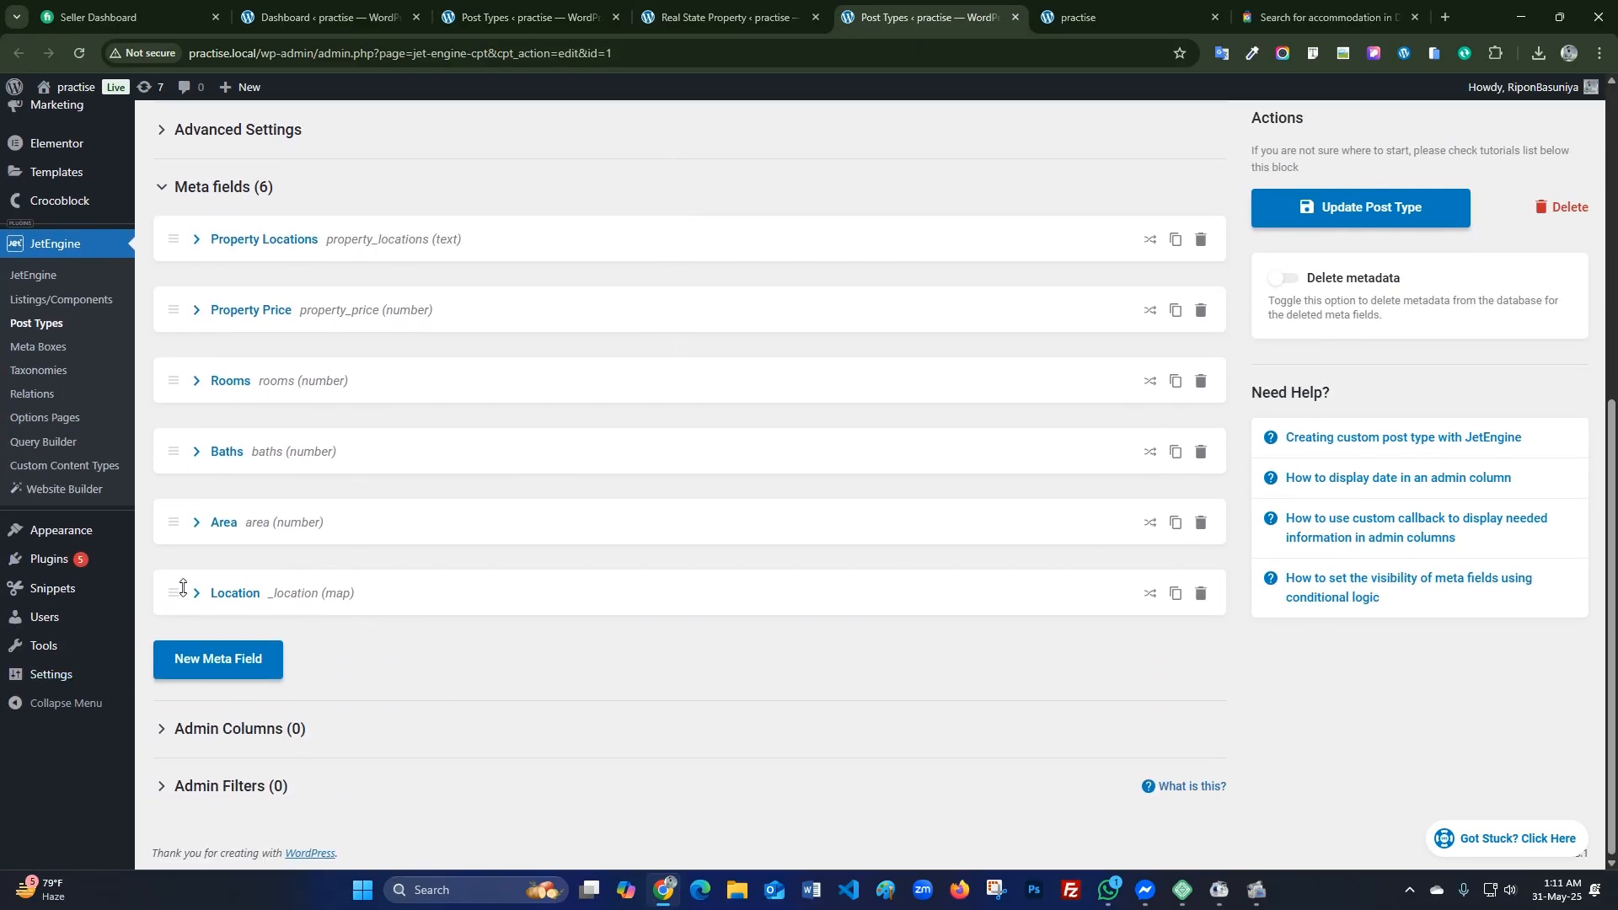
click(183, 590)
scroll(419, 643, down, 1)
click(936, 565)
click(814, 635)
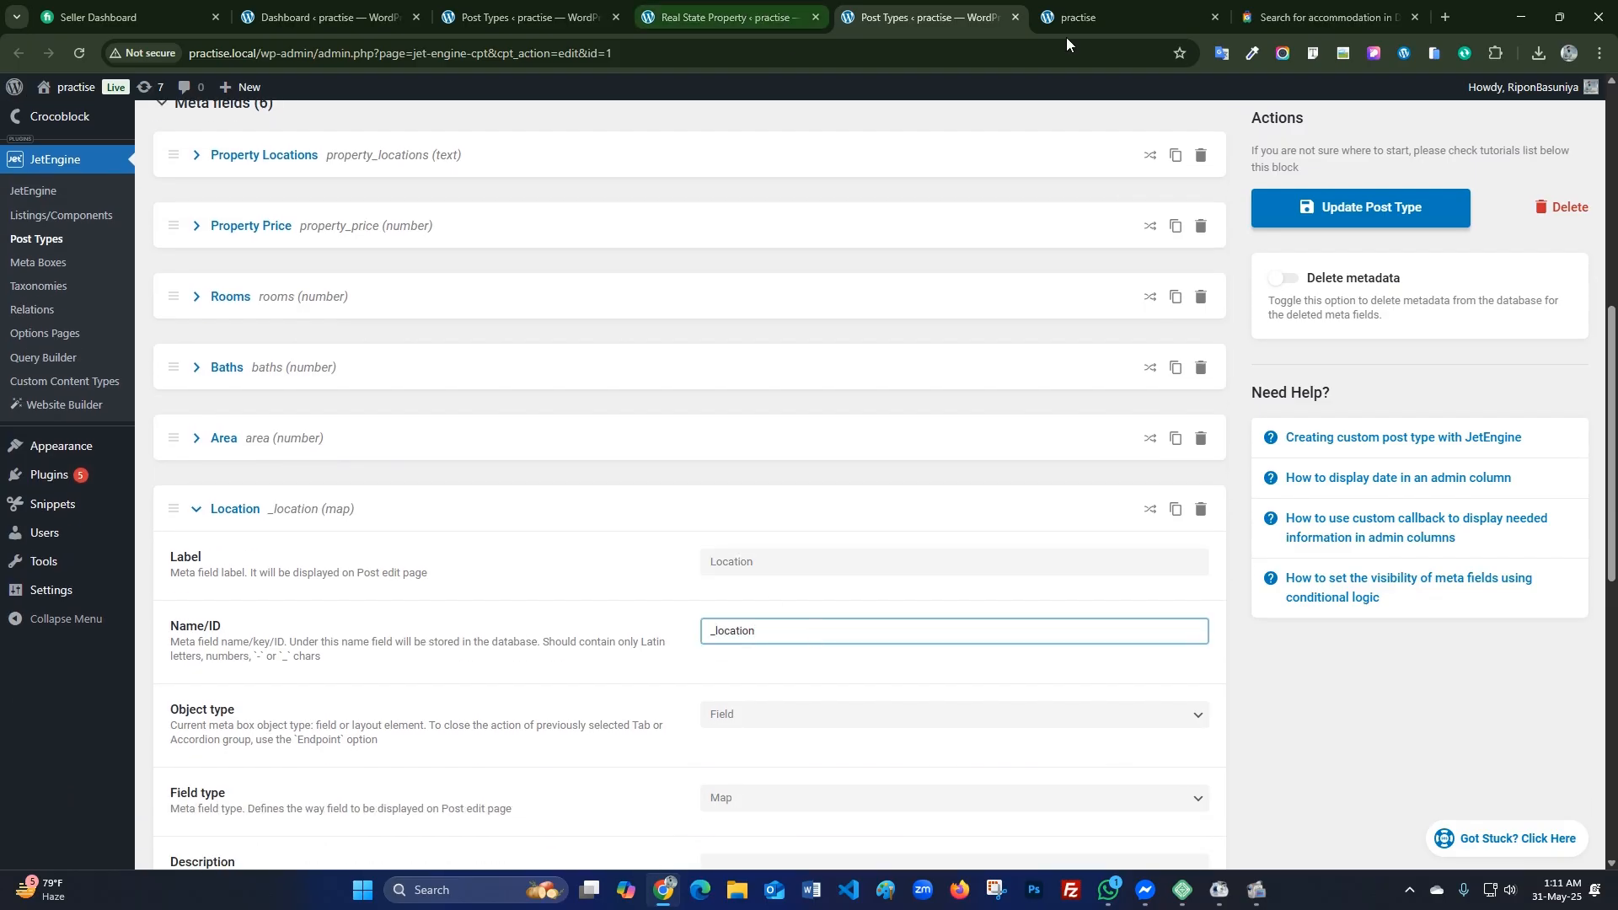
click(1126, 10)
click(560, 4)
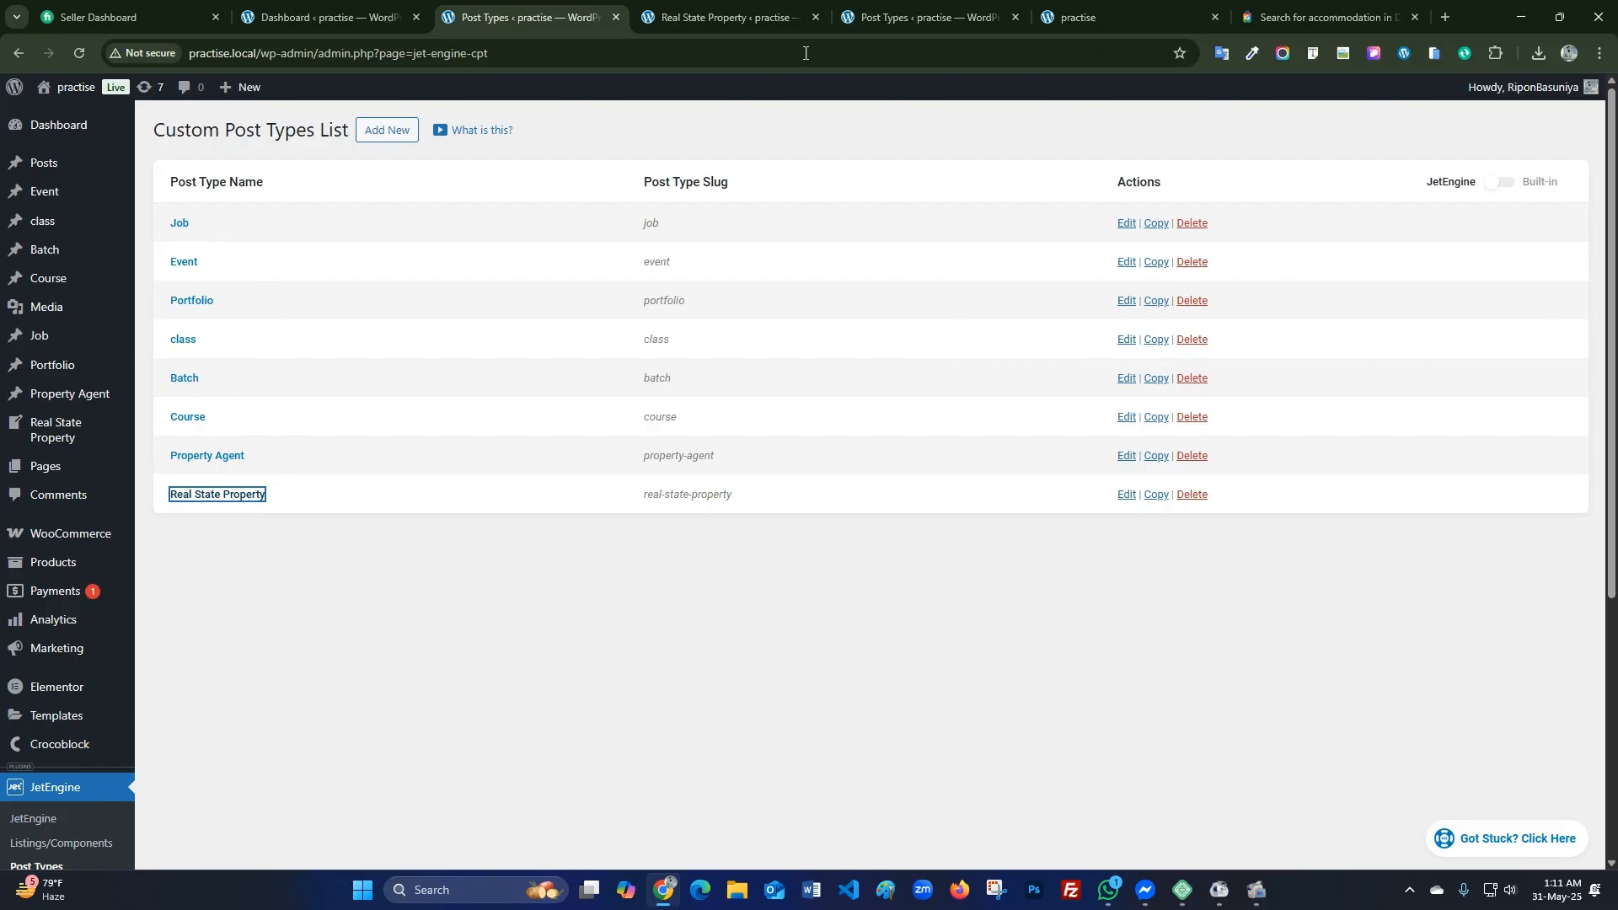
click(878, 25)
drag(797, 636, 665, 636)
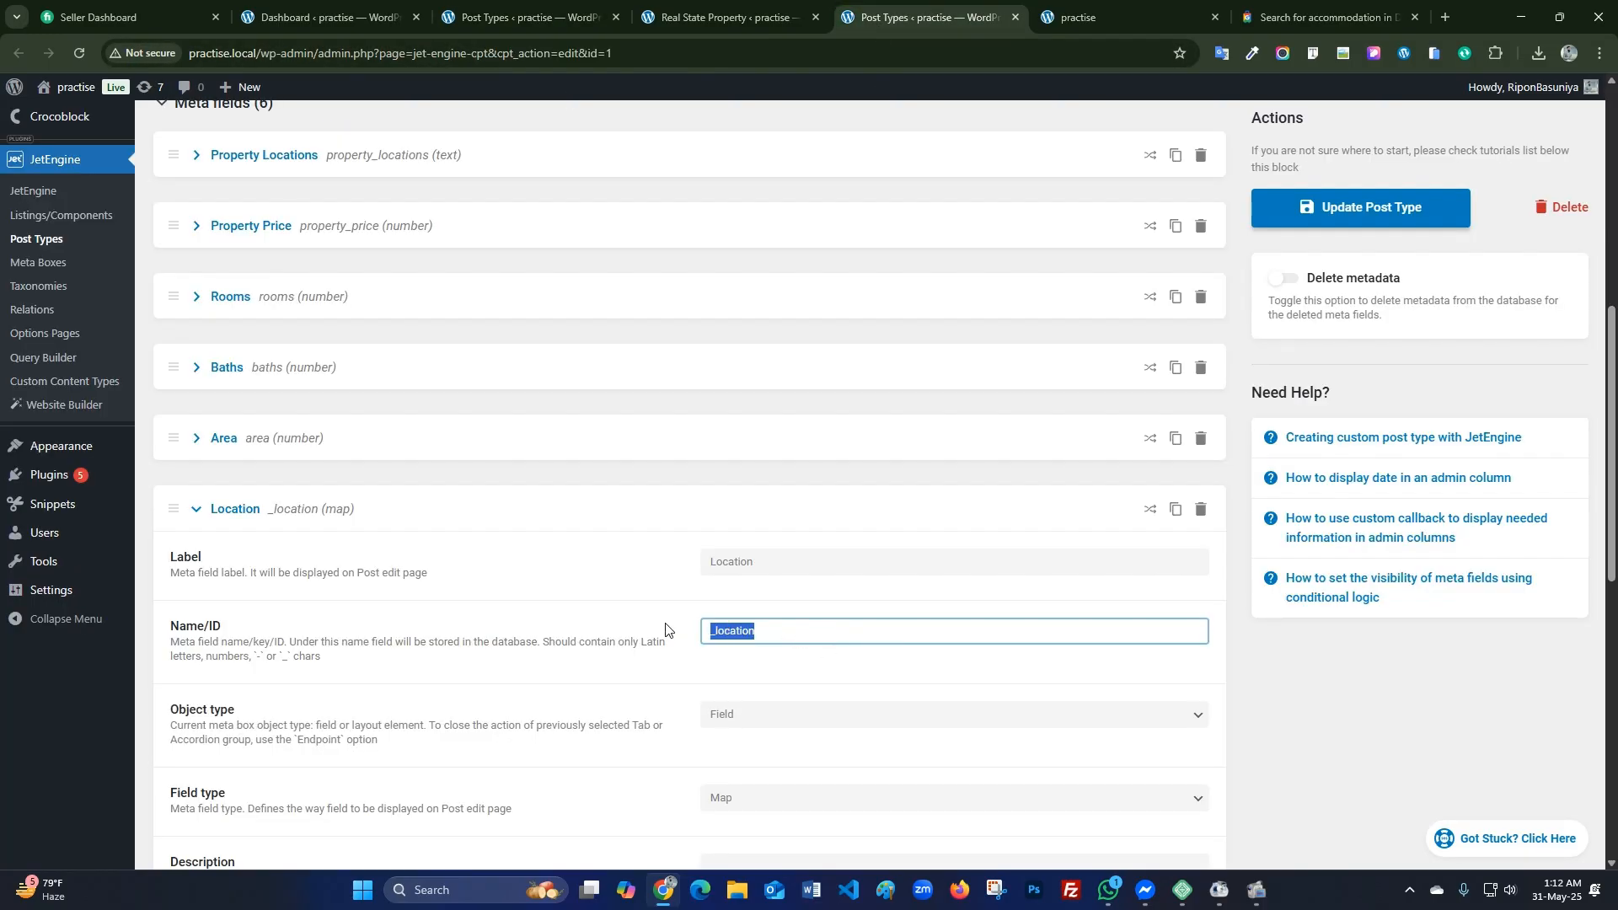
click(664, 602)
Keep the Location meta field's type as Map and update the Real State Property post type.
click(1357, 208)
scroll(809, 544, down, 3)
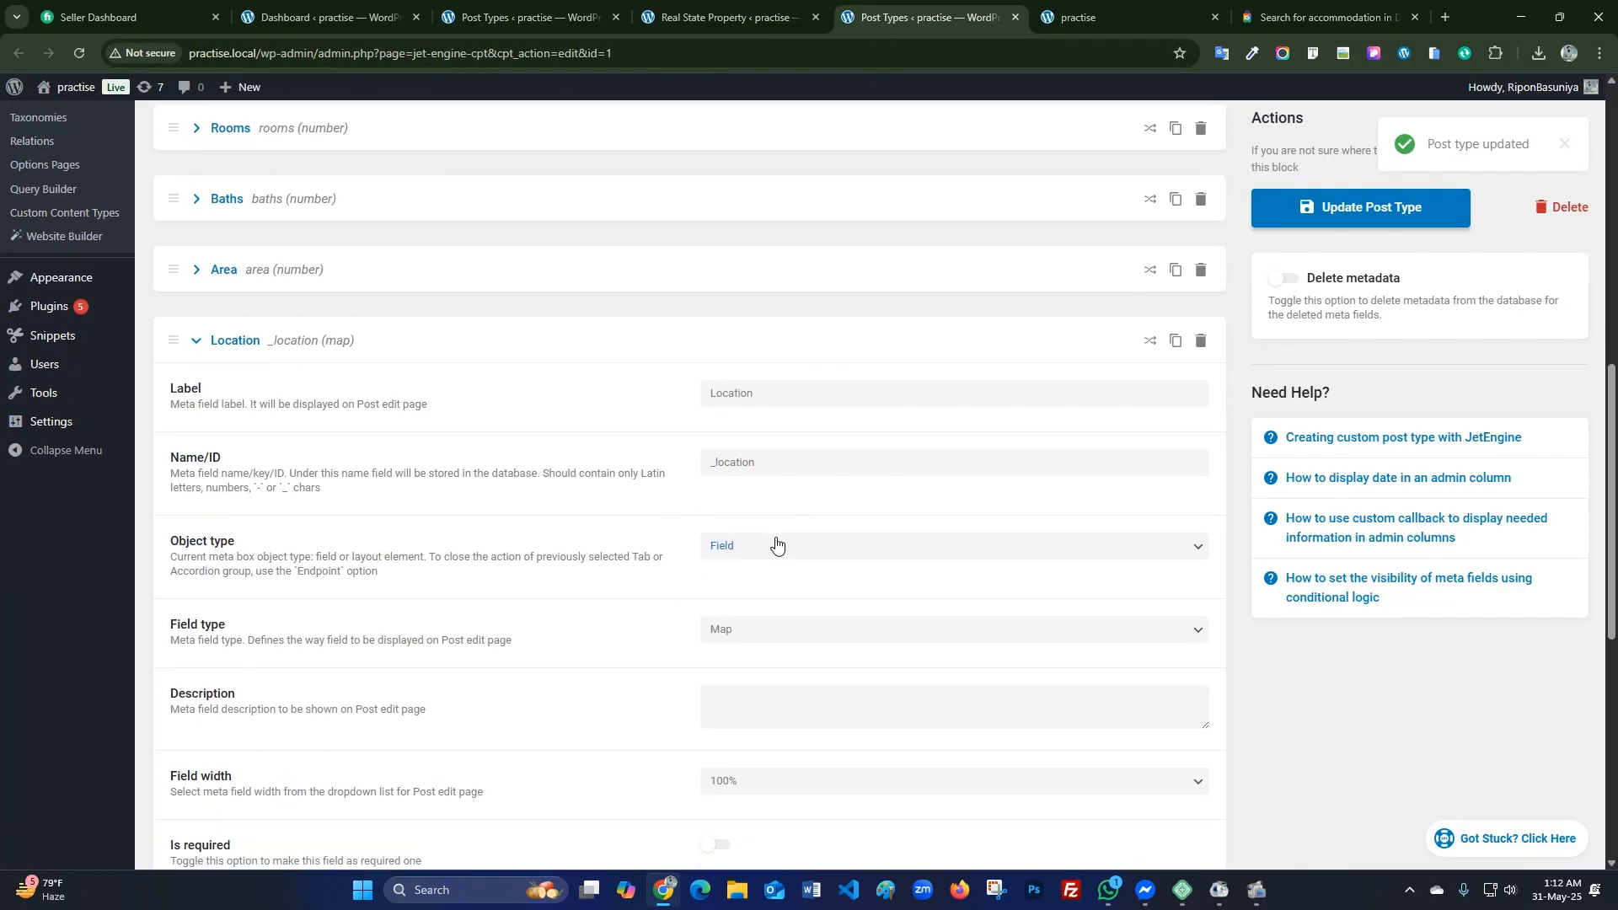
click(749, 545)
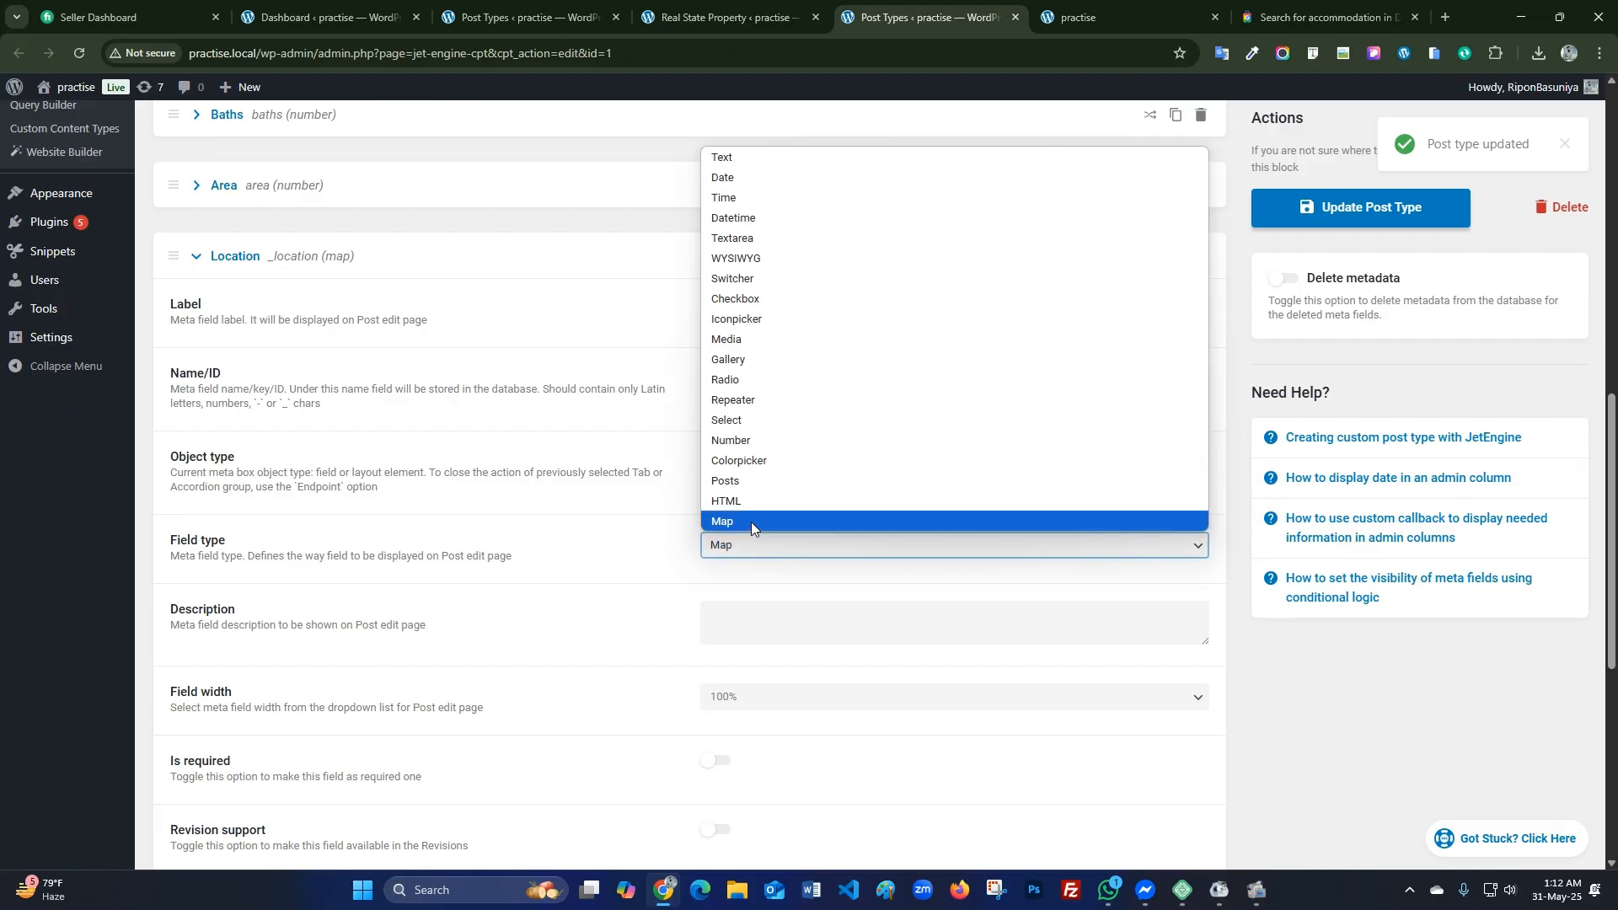
click(735, 557)
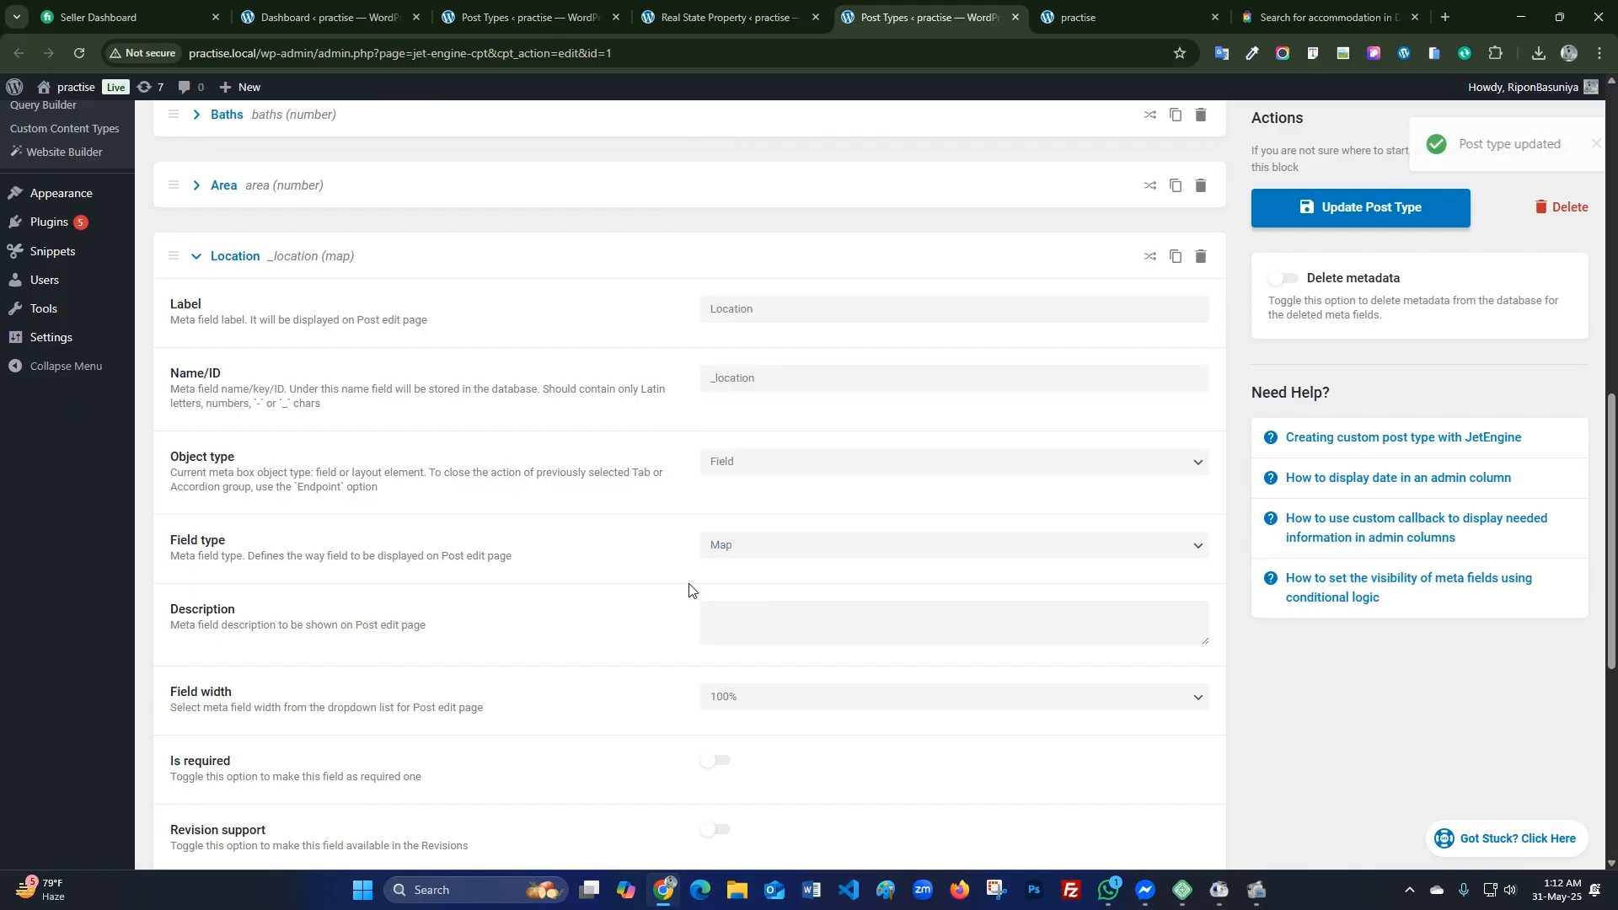
click(1277, 221)
Close the post type editor tab and reload the Real State Property list.
click(1016, 18)
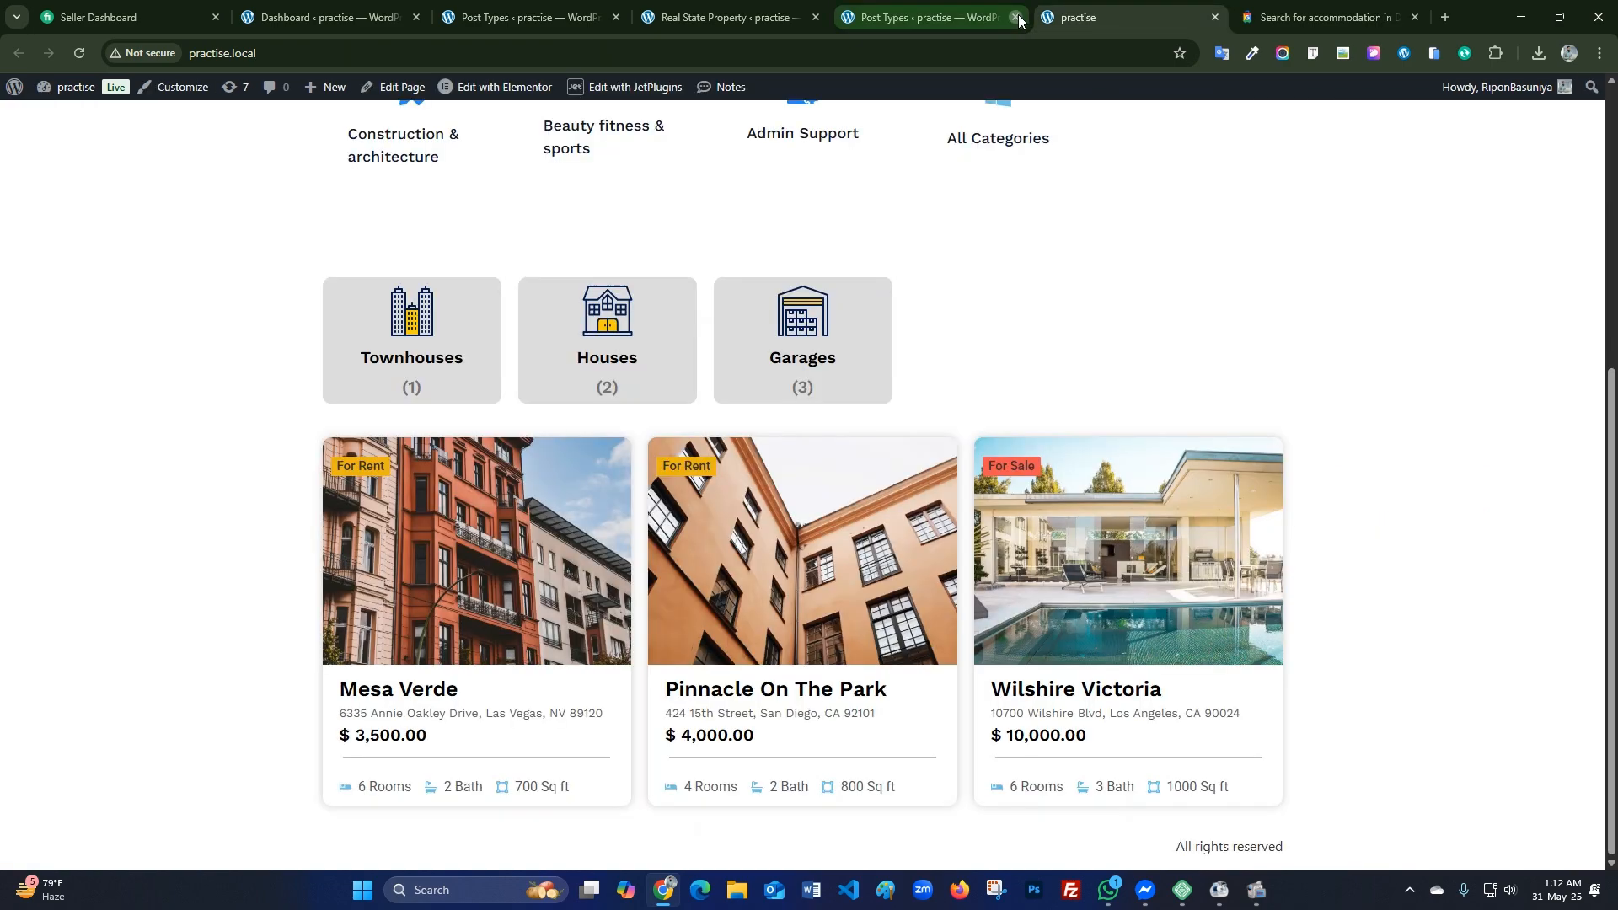
click(759, 10)
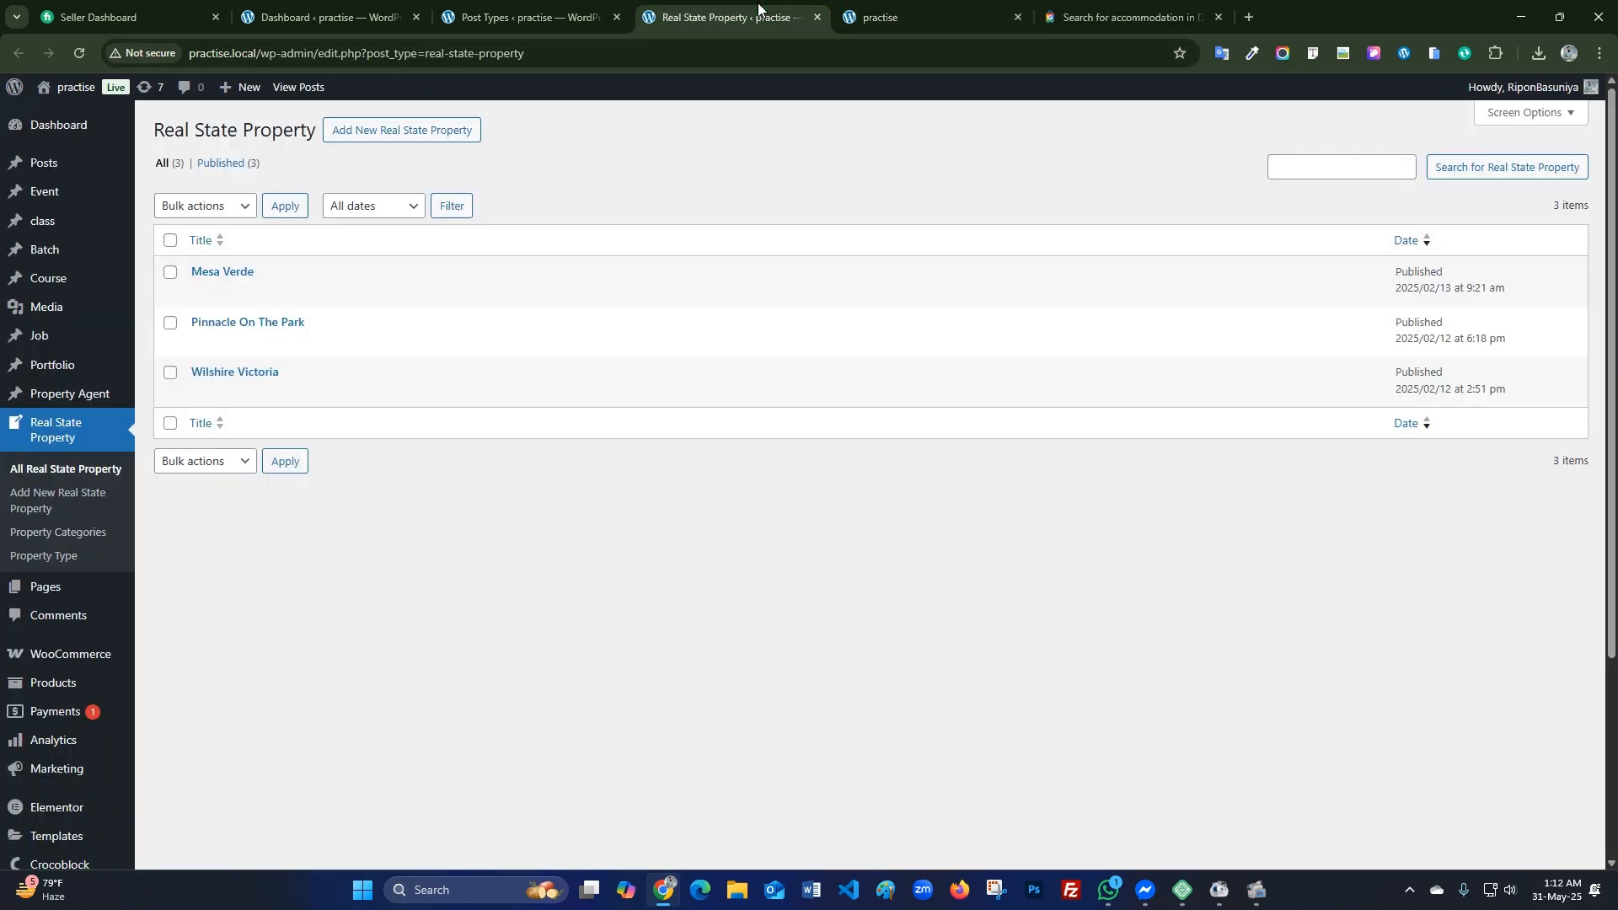
click(78, 53)
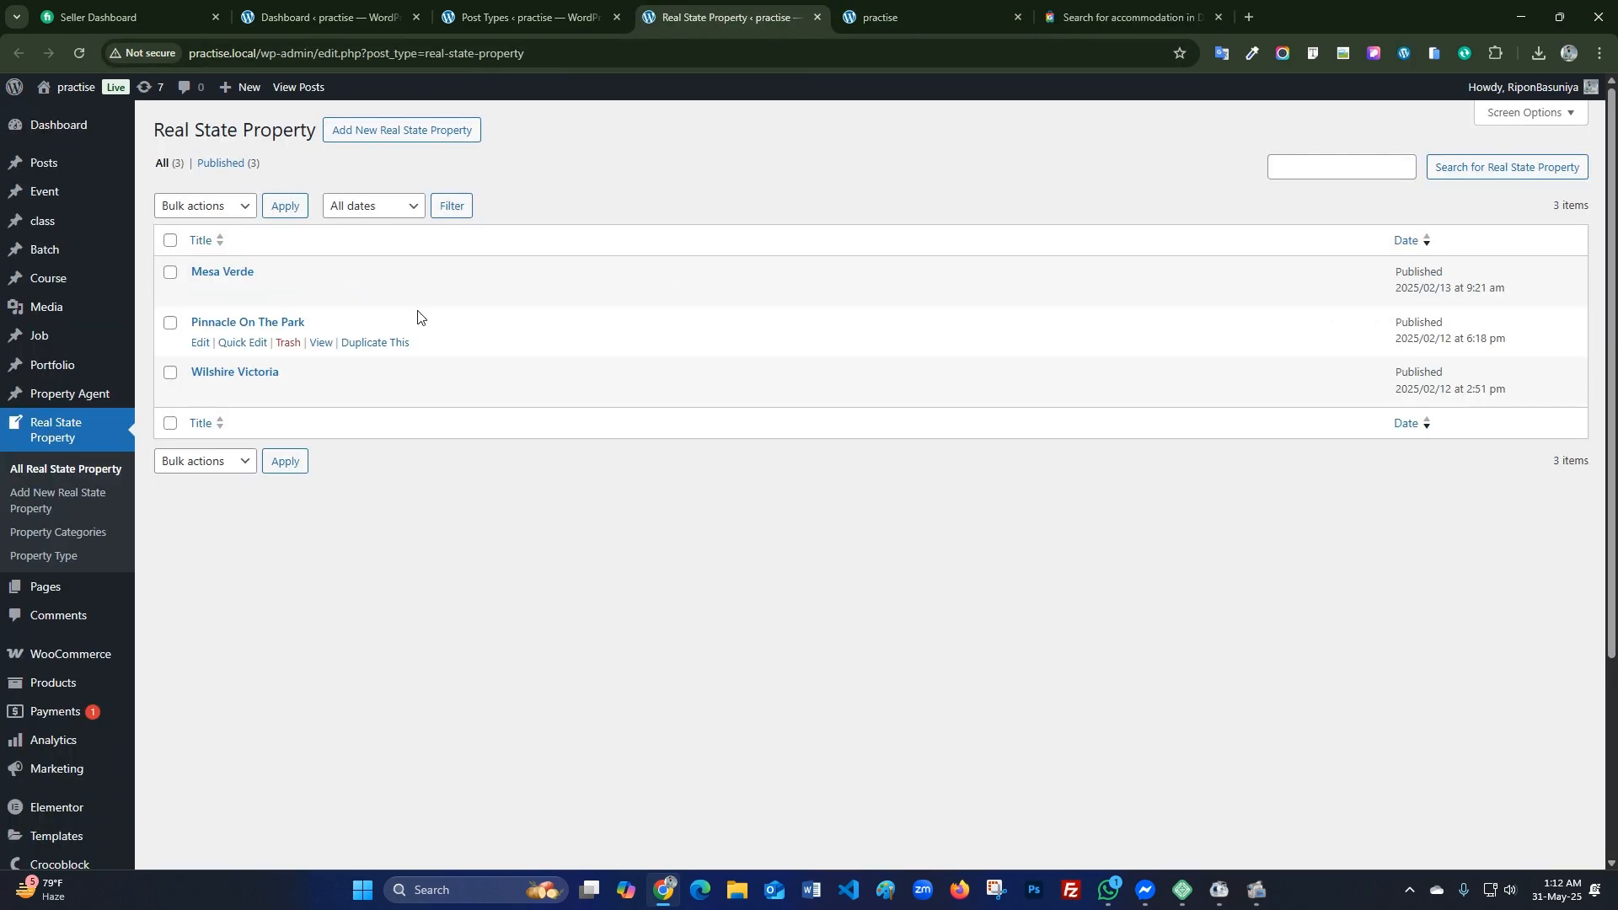
Open the Mesa Verde, Pinnacle On The Park and Wilshire Victoria properties in separate new tabs, and go to Mesa Verde's Location field.
right_click(232, 272)
click(249, 287)
right_click(237, 327)
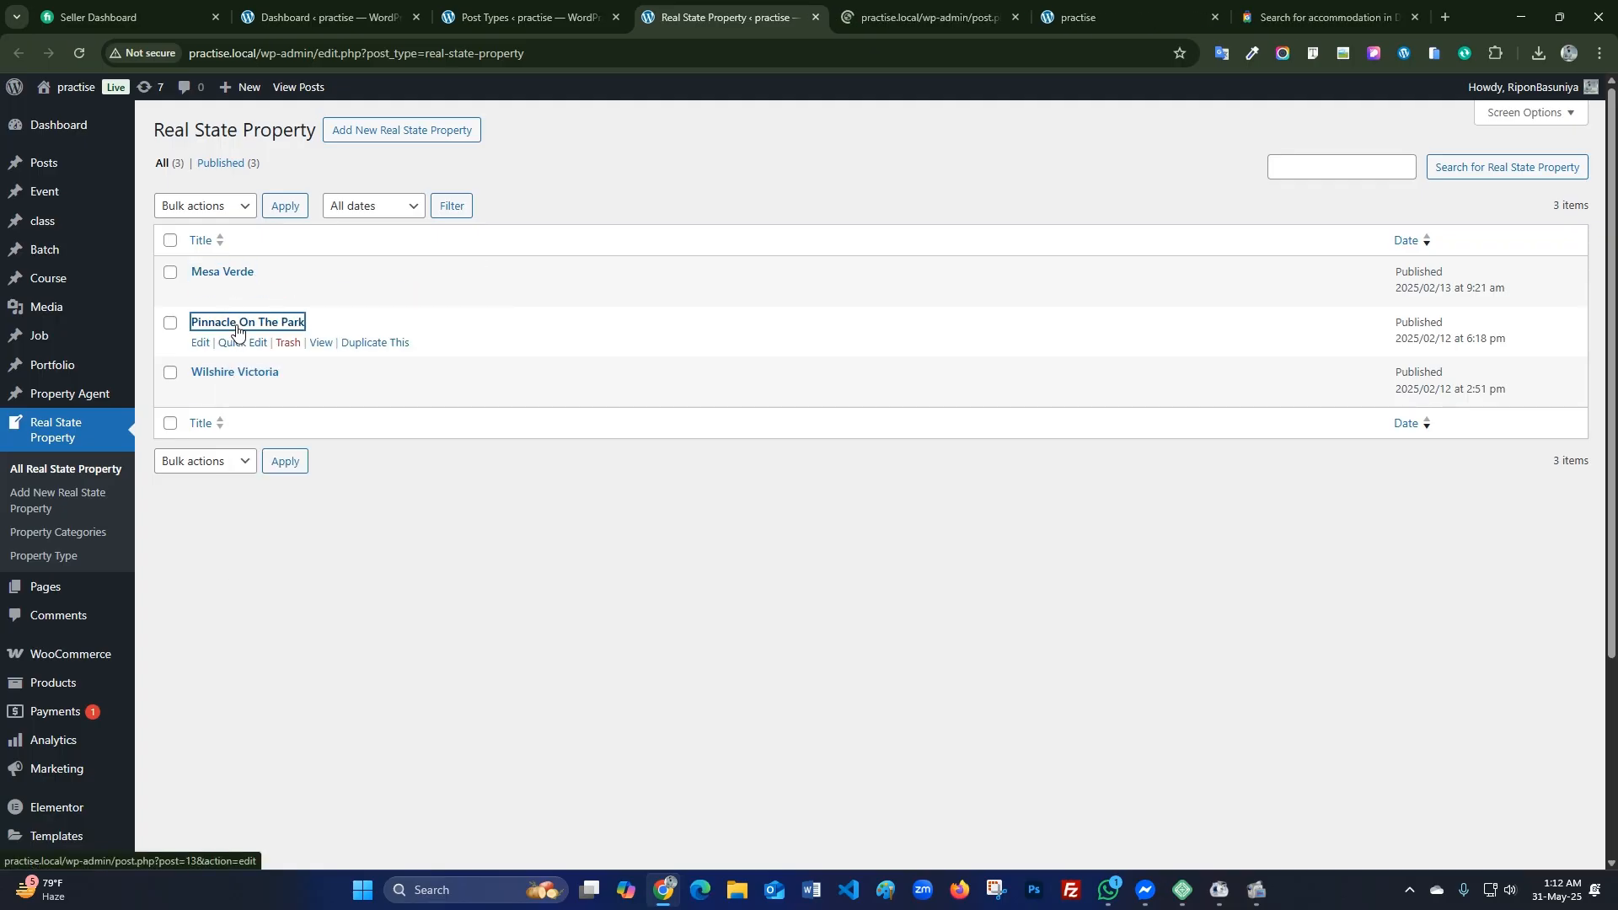
click(272, 344)
right_click(238, 374)
click(285, 388)
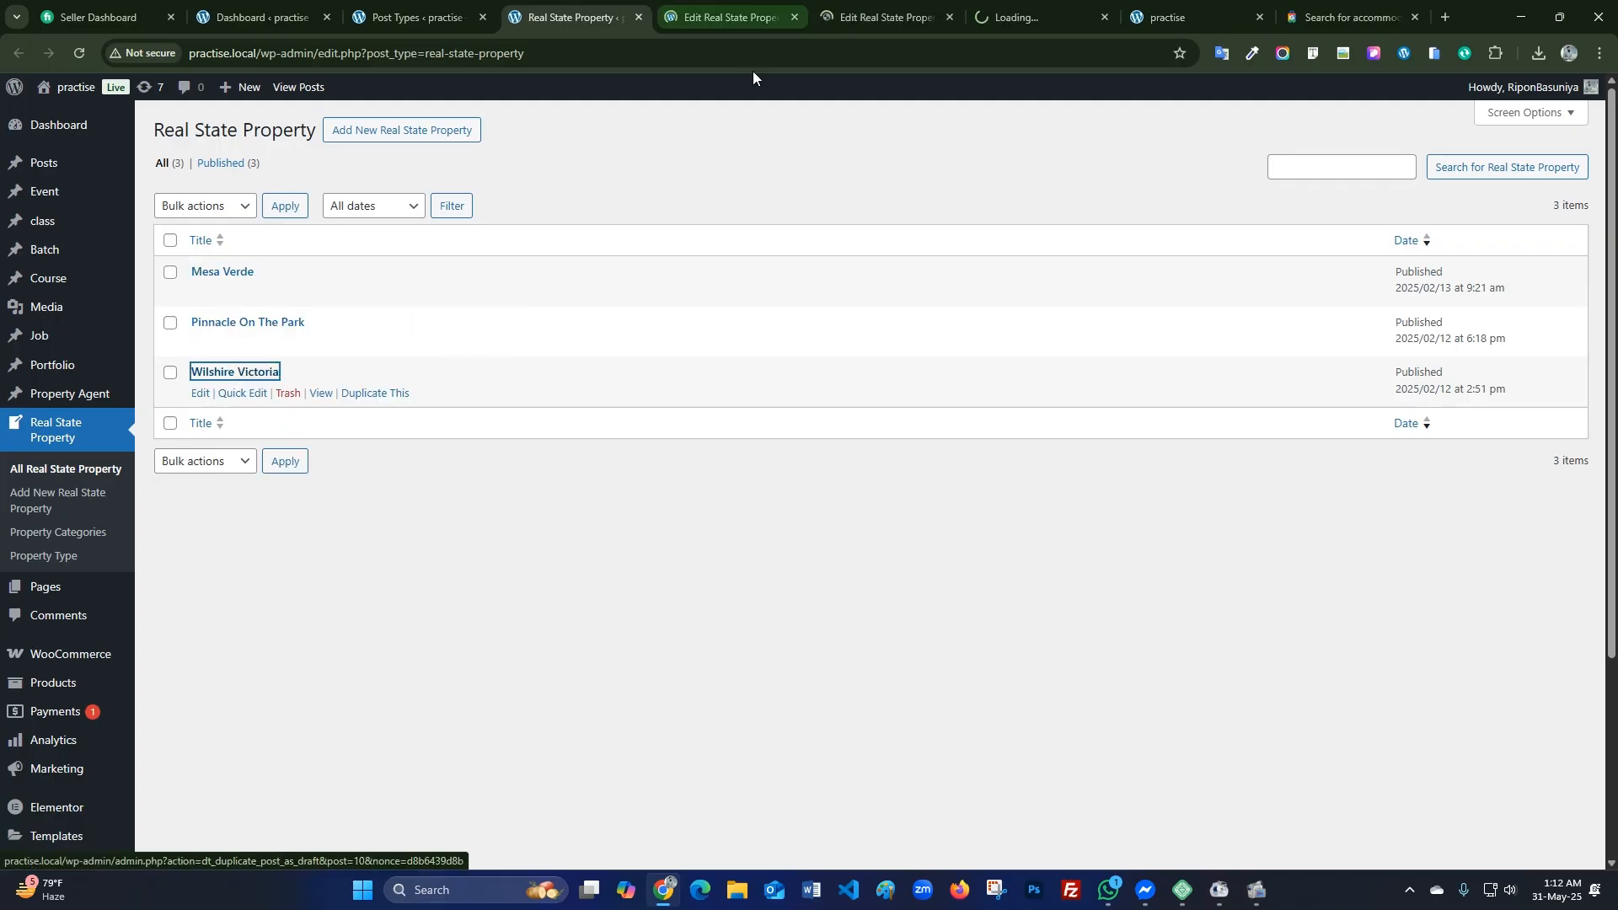
click(717, 31)
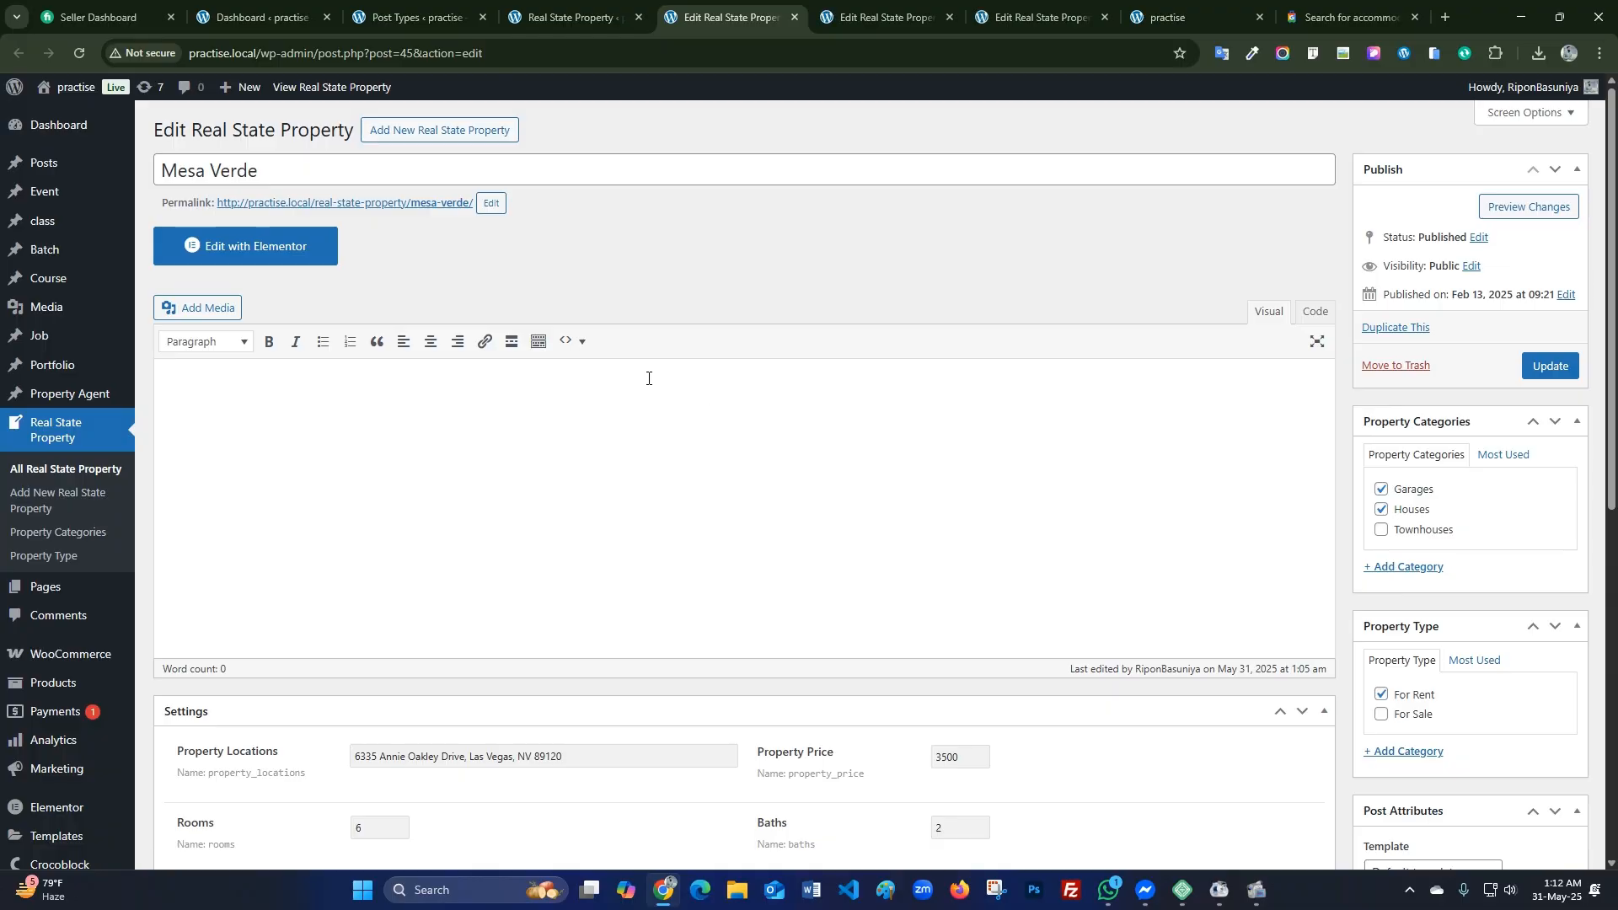
scroll(708, 396, down, 7)
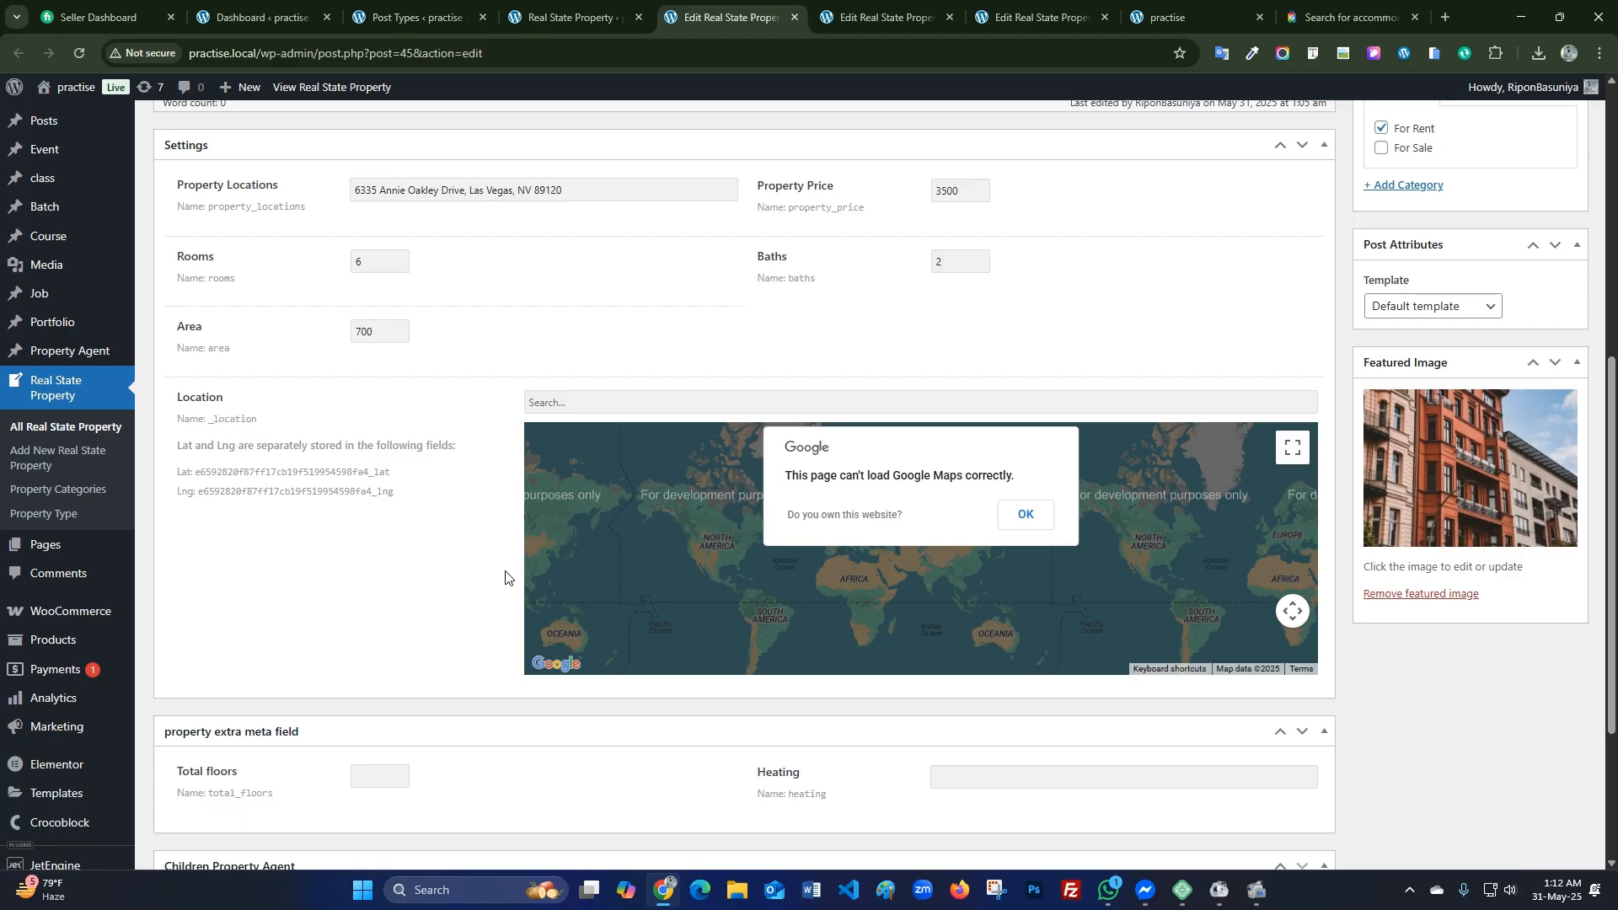
Try to find Panchagarh through the Mesa Verde Location field's map search, and clear the search text.
click(611, 404)
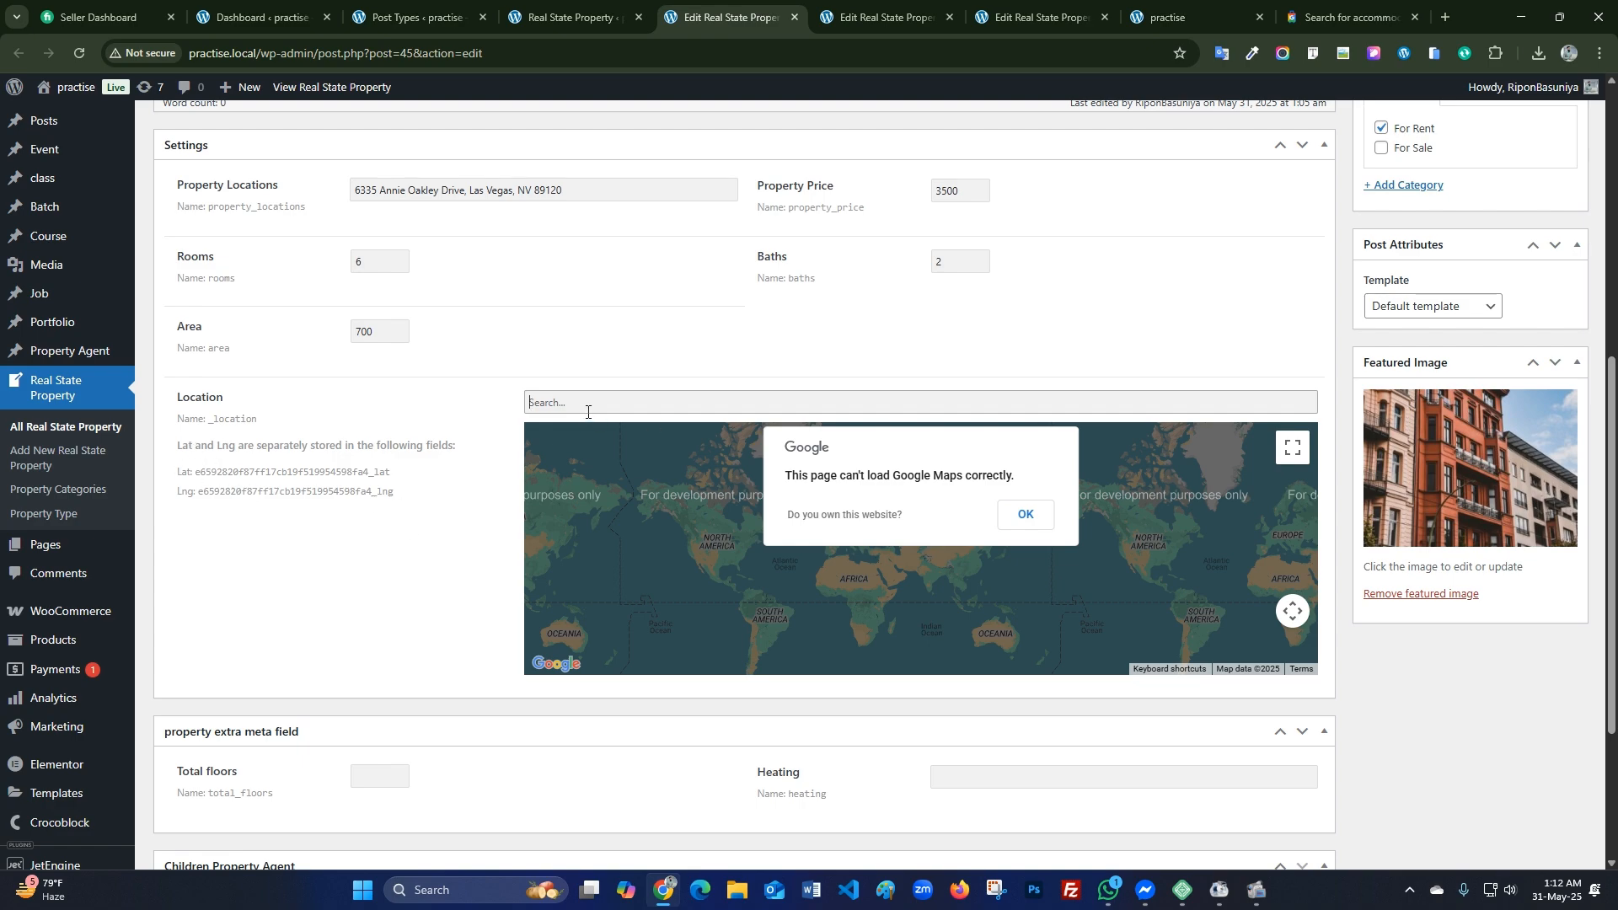
text(Panchagarh)
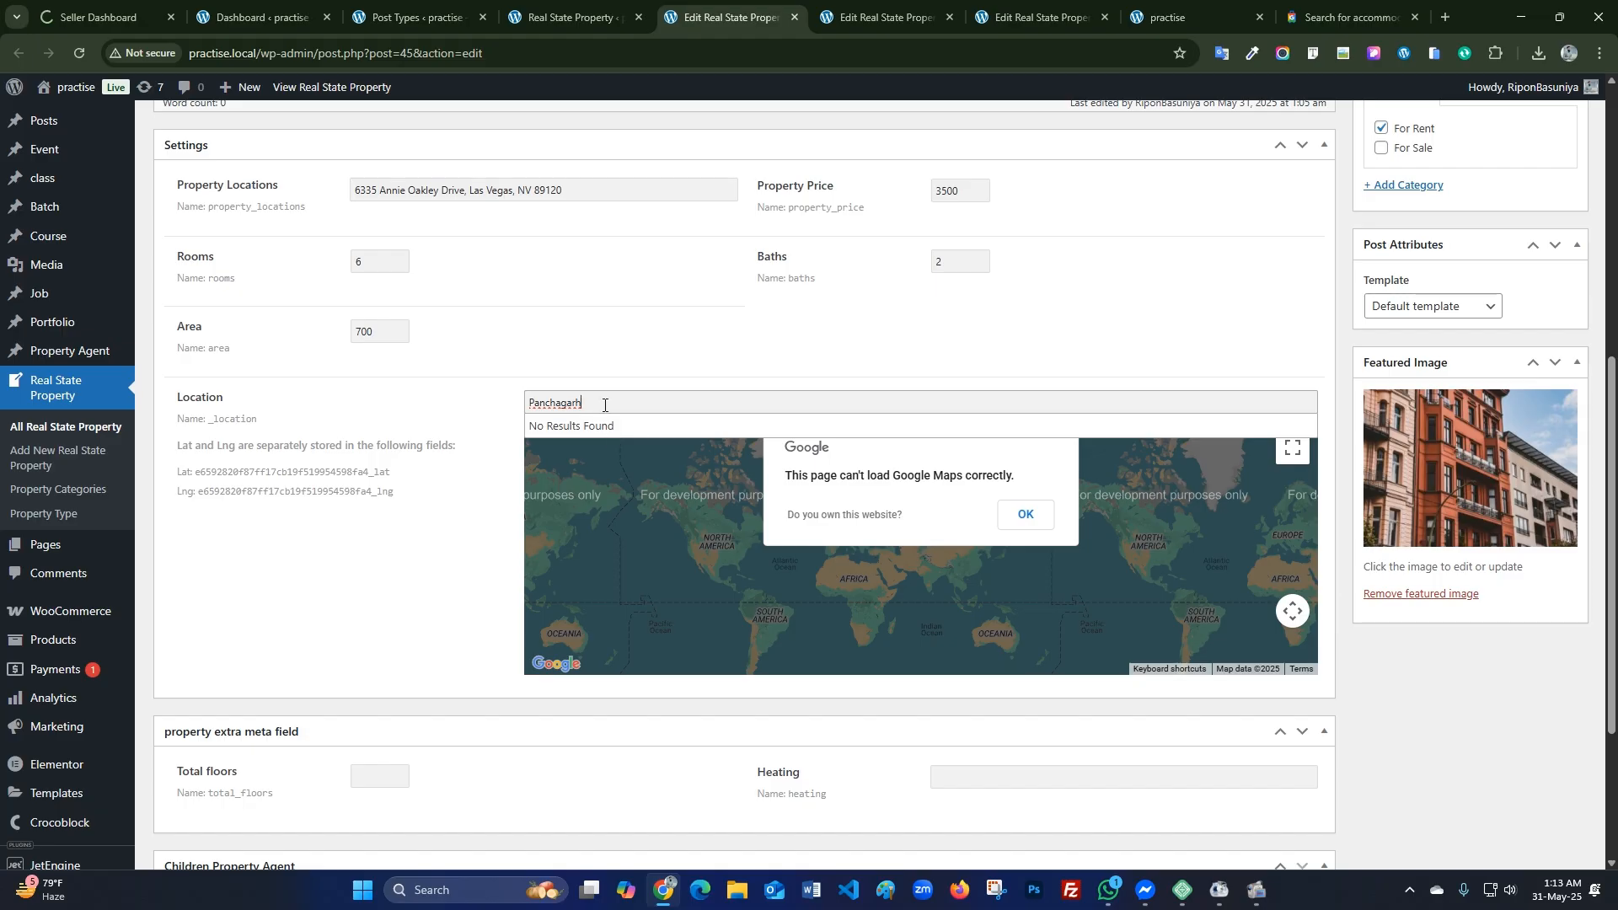
drag(596, 403, 527, 401)
click(373, 593)
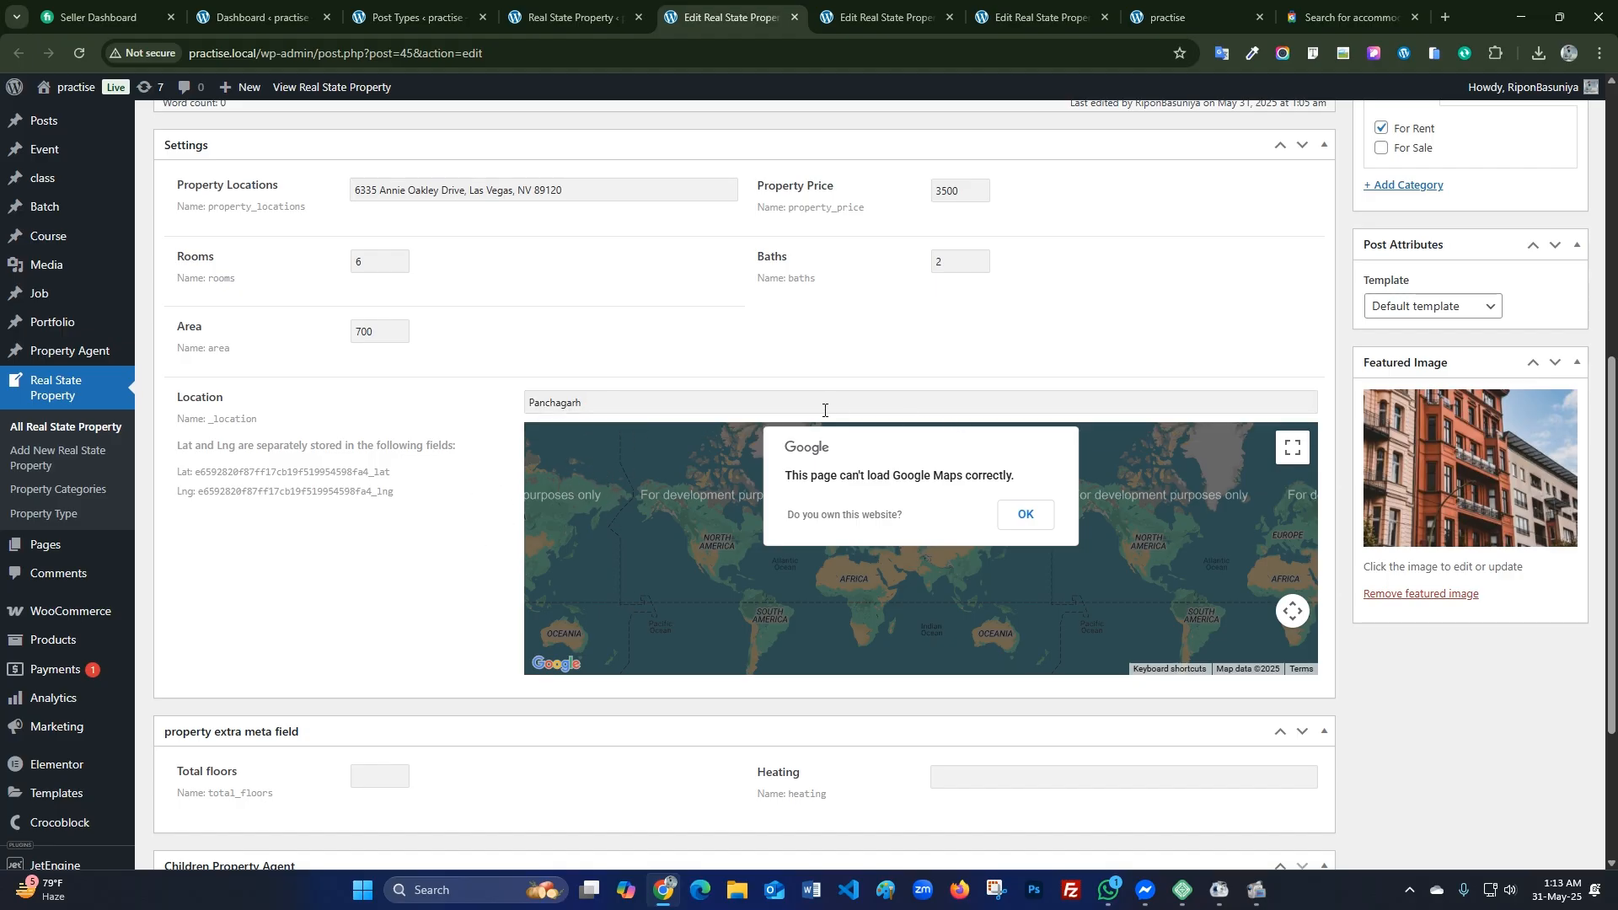
click(628, 403)
key(ctrl+a)
key(BackSpace)
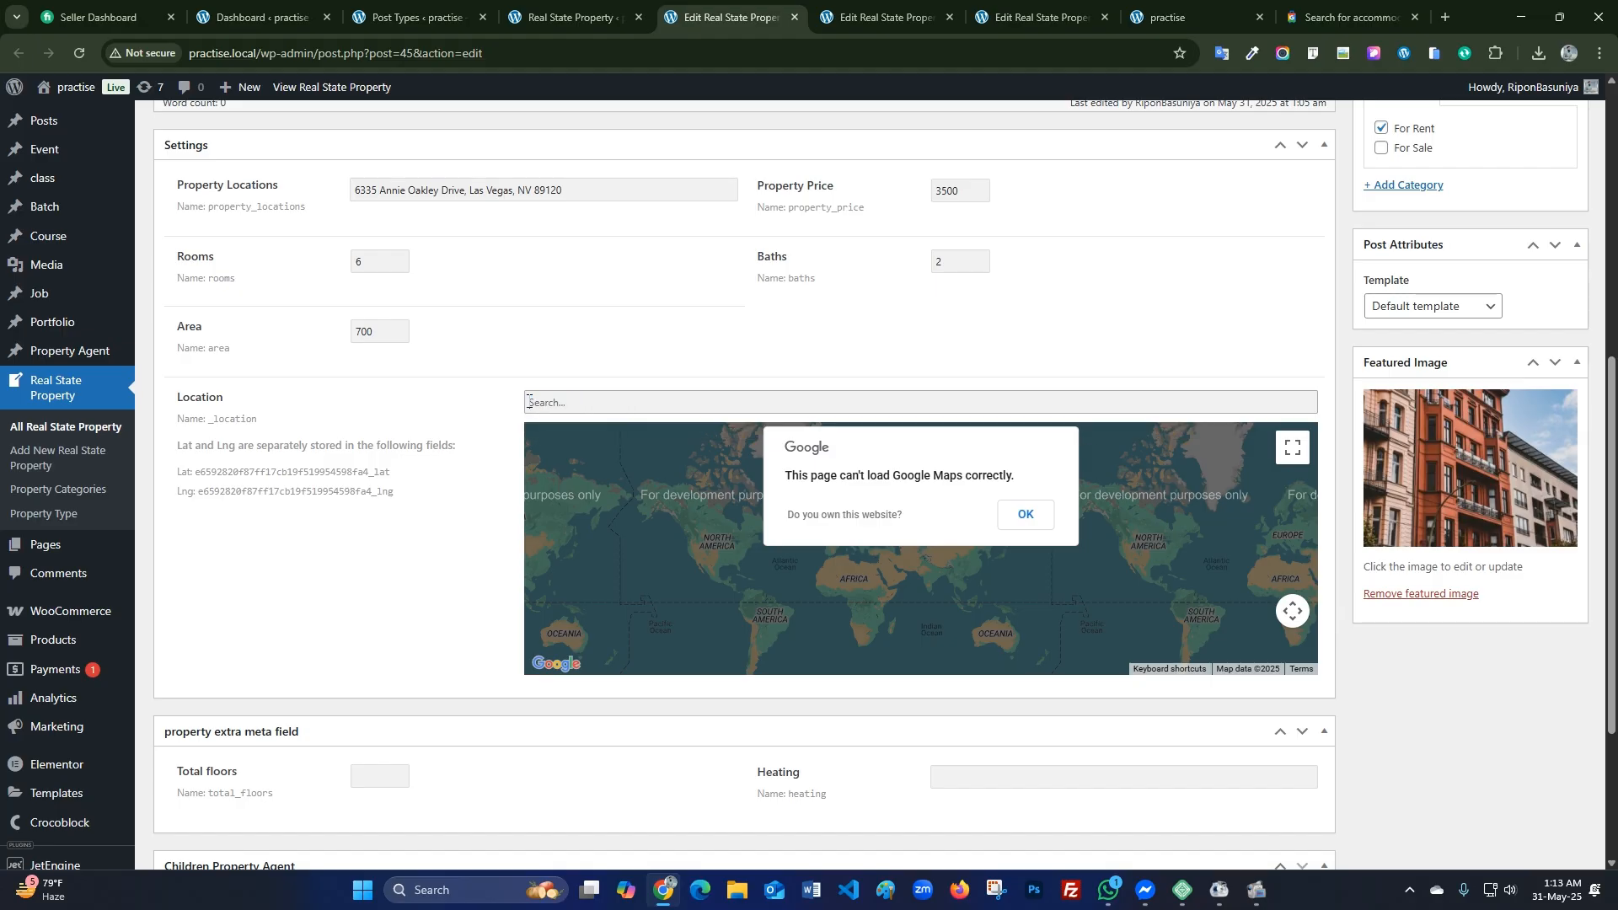
Dismiss the Google Maps error and place Mesa Verde's location marker at Panchagarh Bus Terminal Mosque in Panchagarh, Bangladesh.
click(1044, 527)
scroll(974, 575, up, 2)
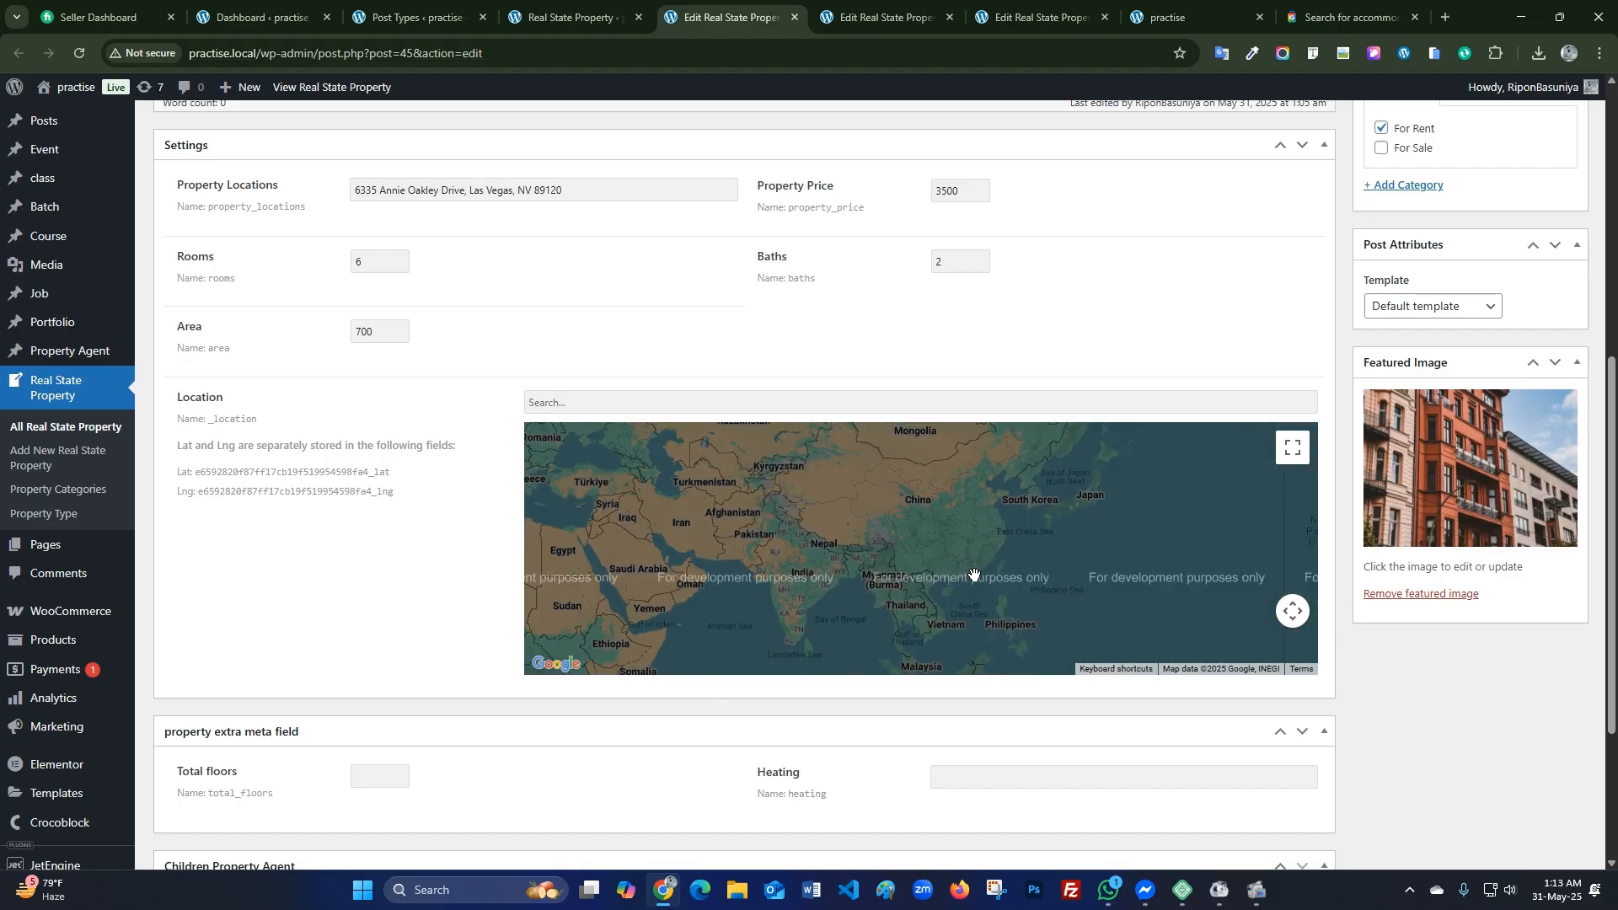
scroll(871, 584, up, 1)
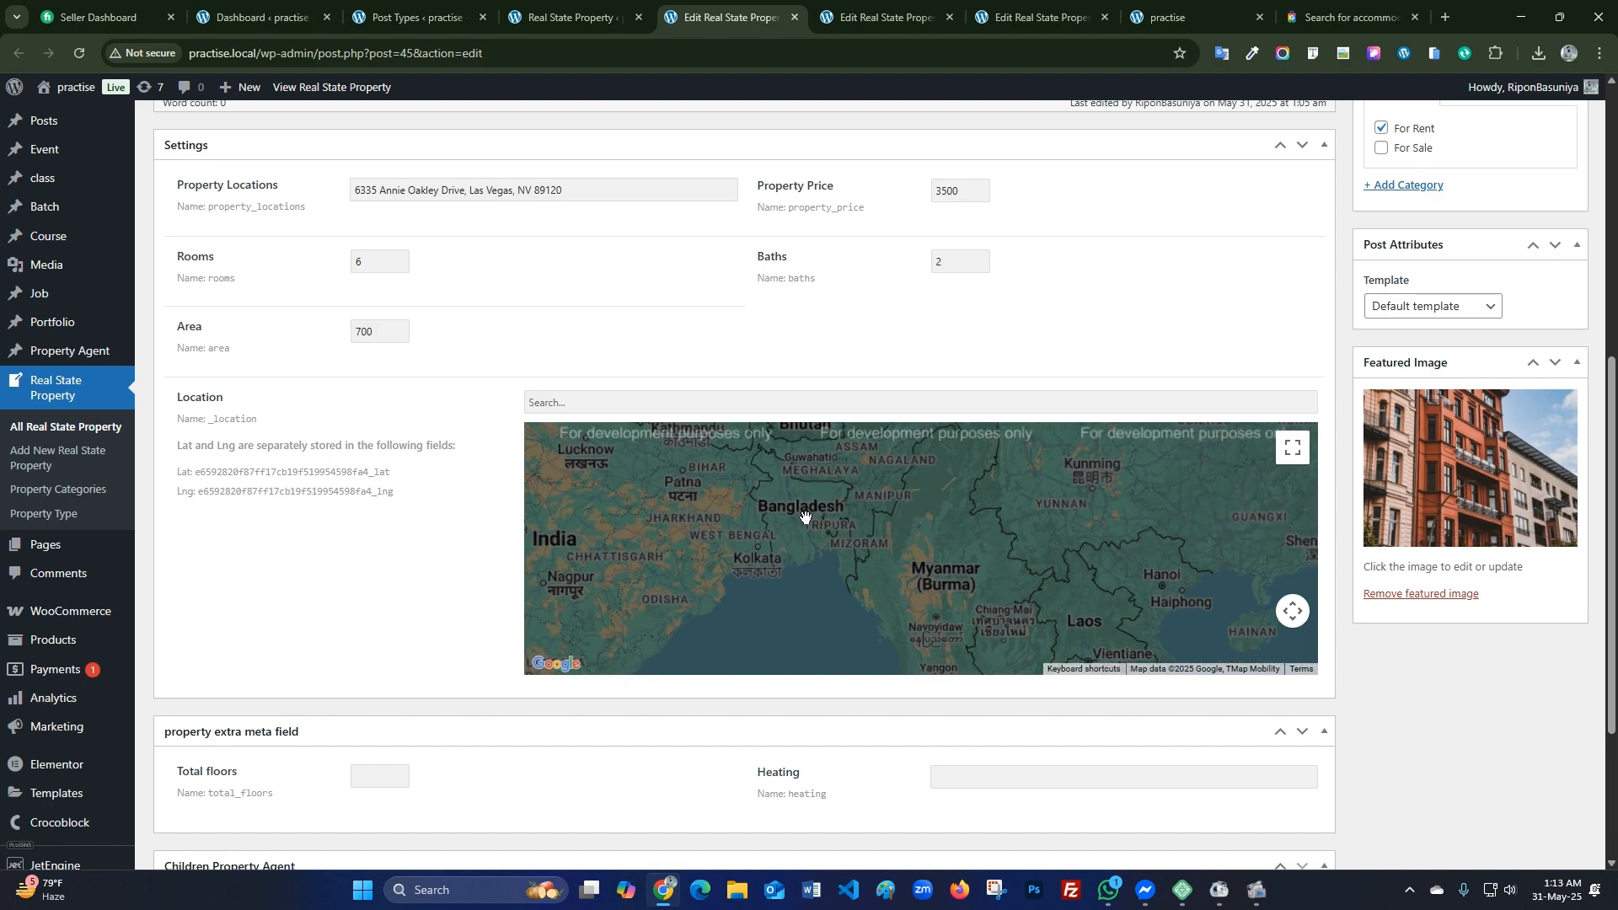
scroll(803, 520, up, 2)
drag(772, 482, 827, 629)
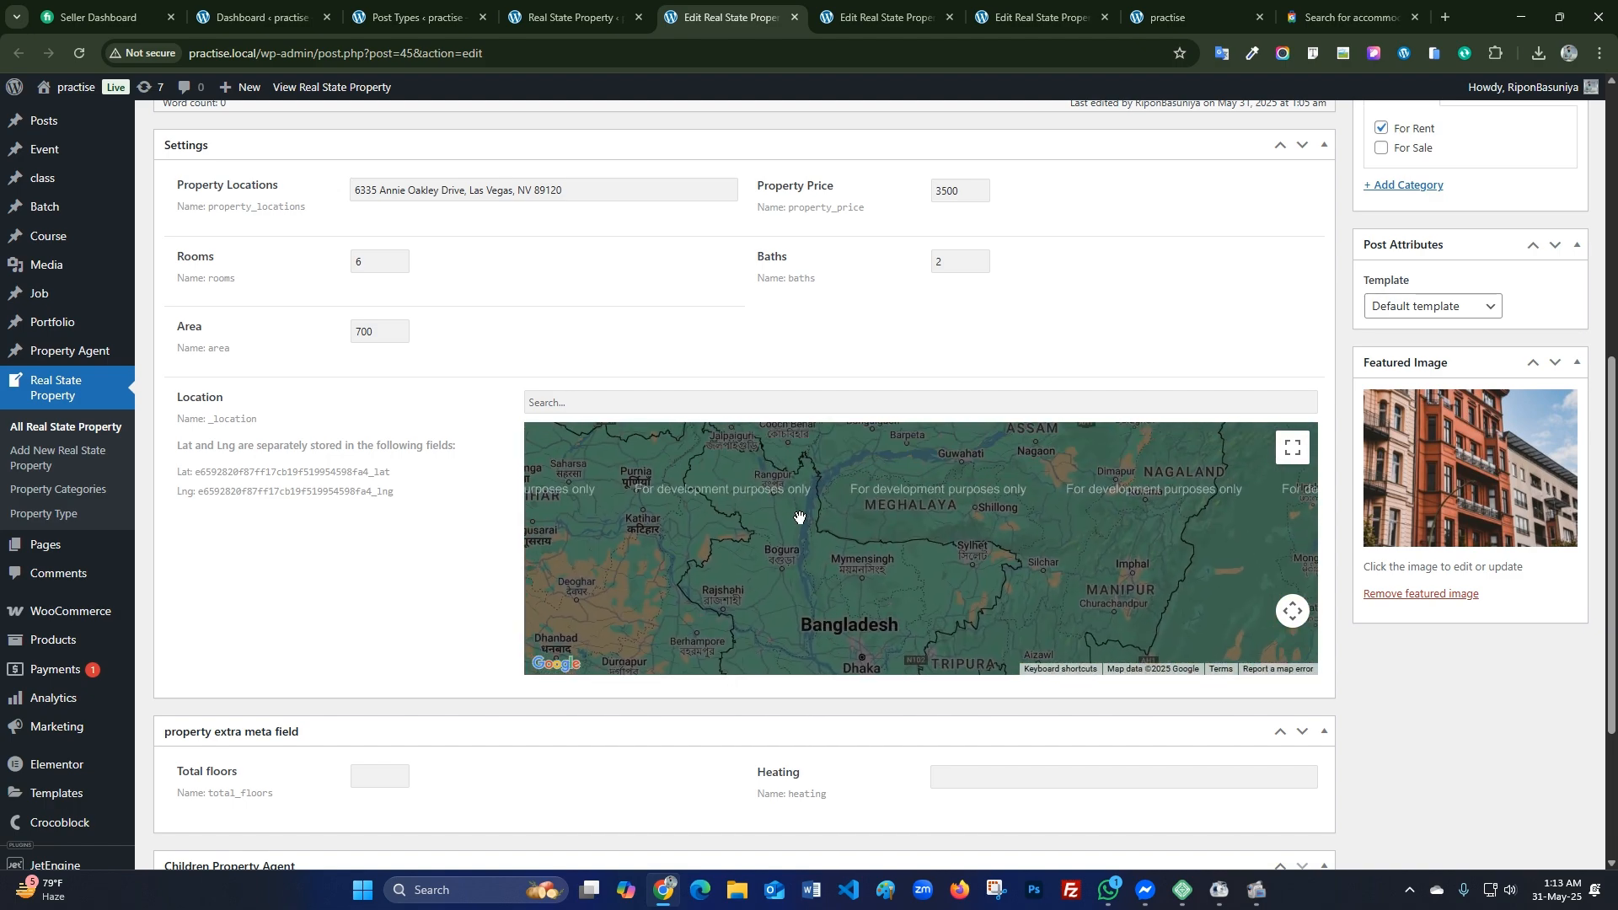
drag(799, 520, 820, 583)
scroll(820, 581, up, 2)
drag(687, 488, 842, 603)
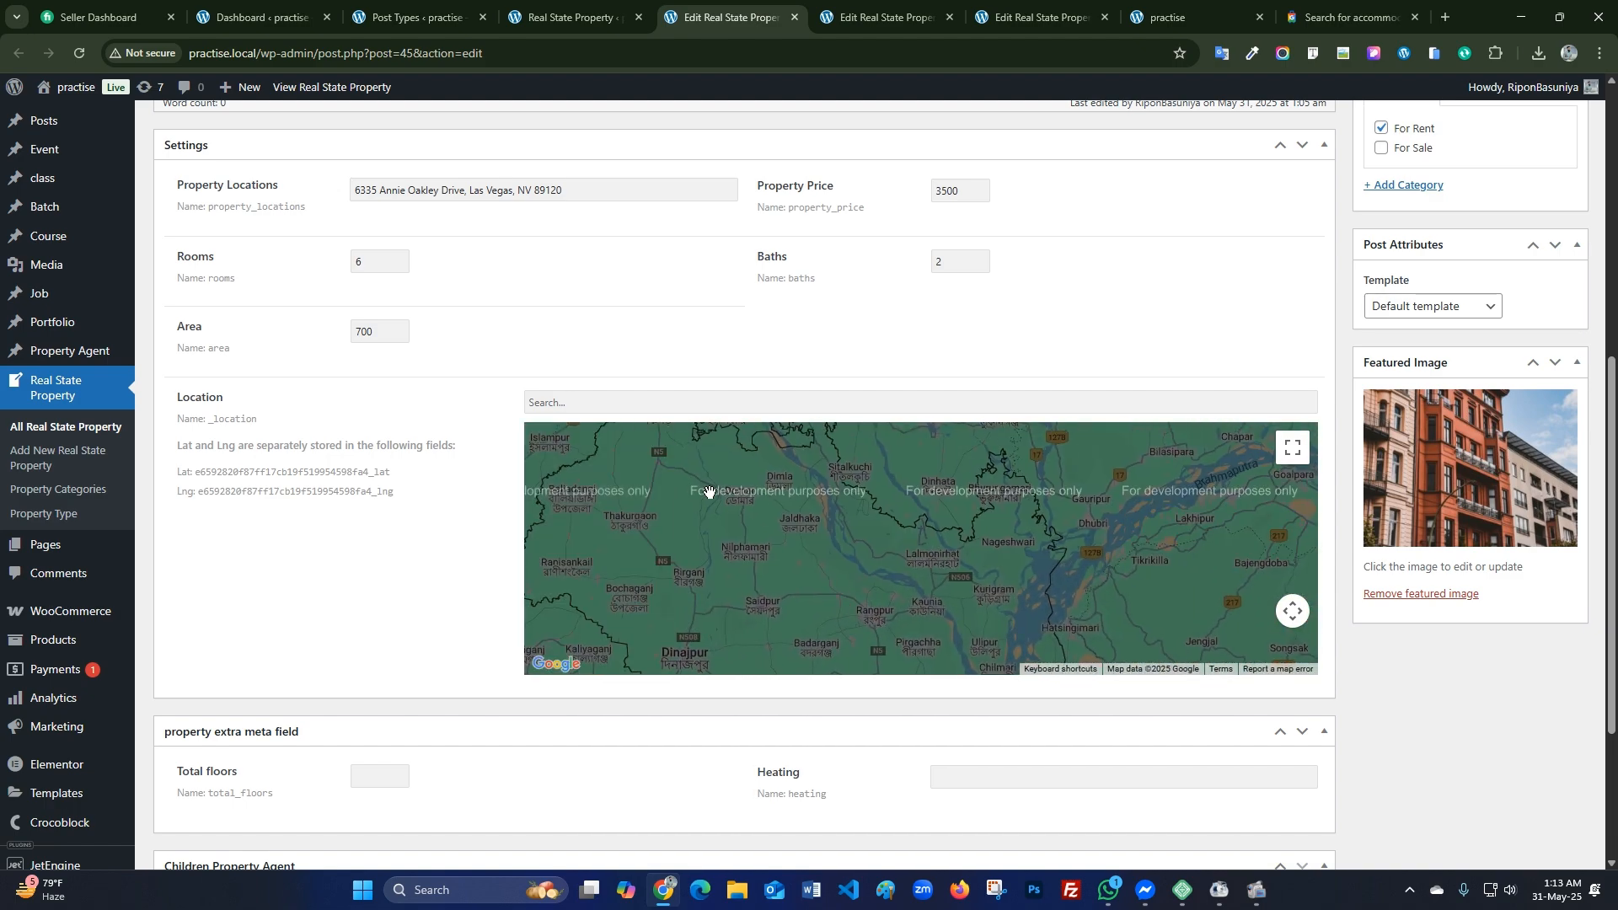
drag(710, 494, 831, 625)
scroll(785, 546, up, 2)
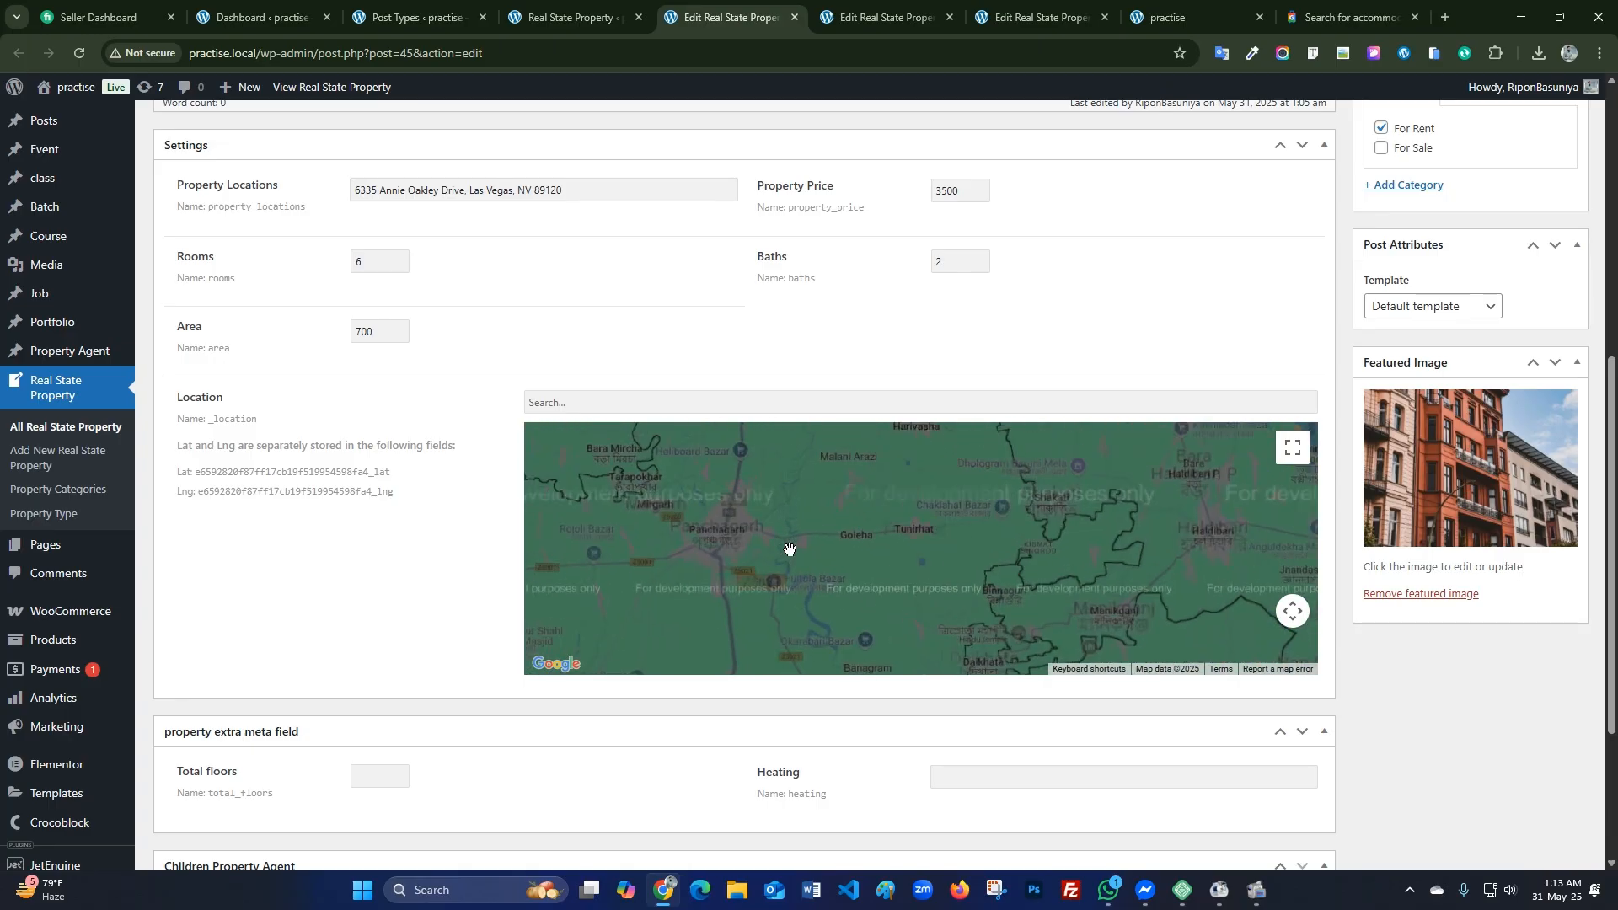
scroll(767, 538, up, 1)
scroll(772, 541, up, 2)
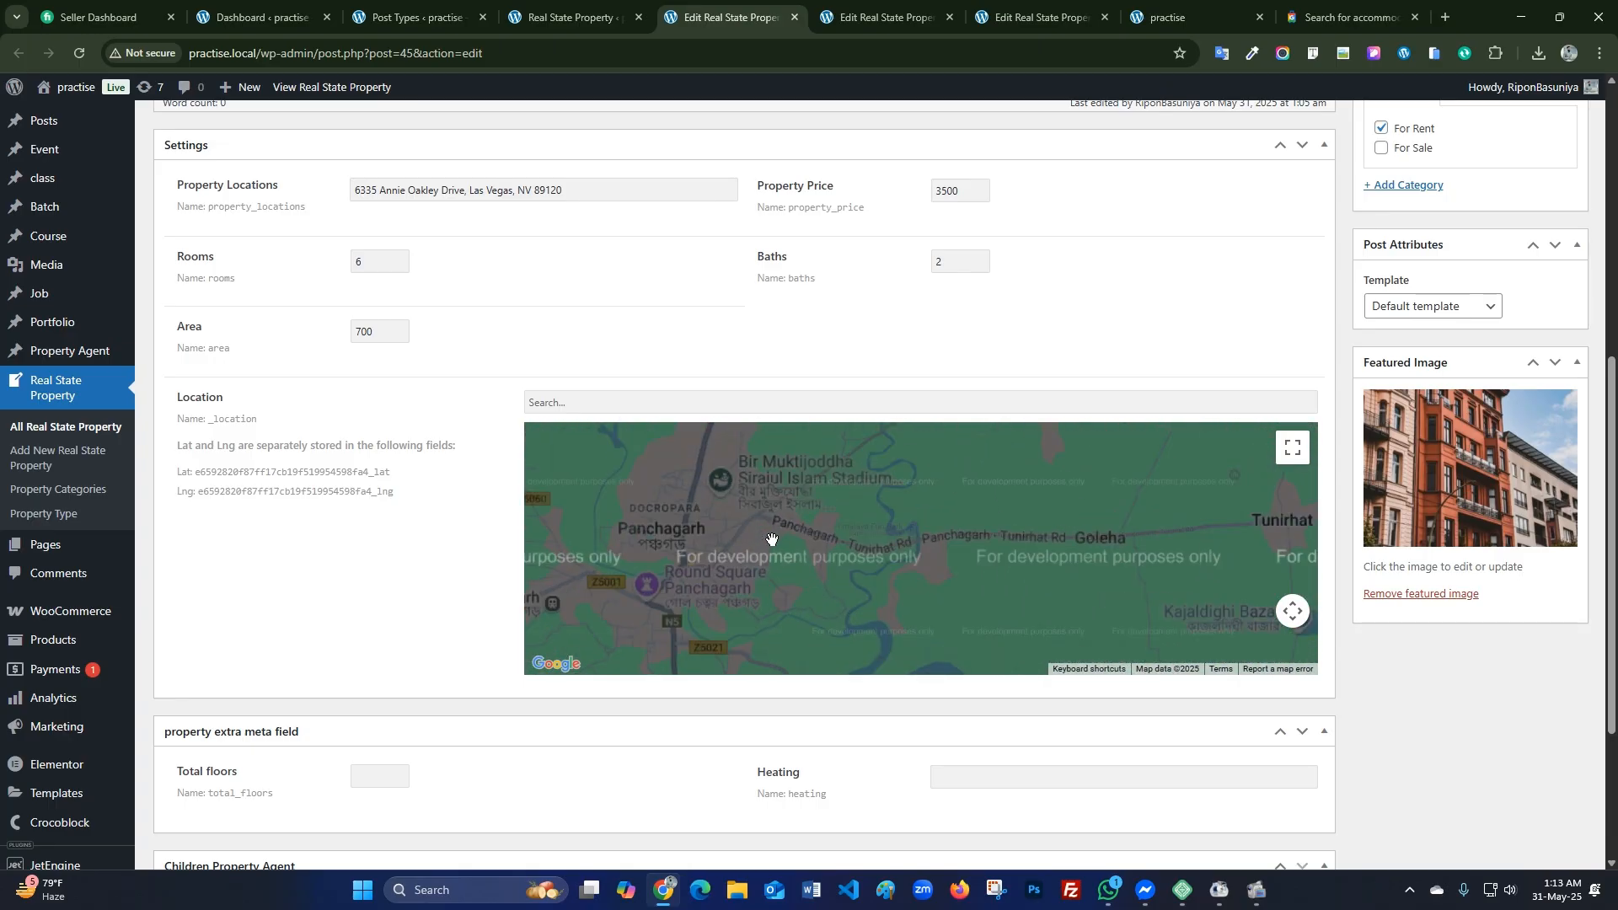
drag(740, 560, 834, 551)
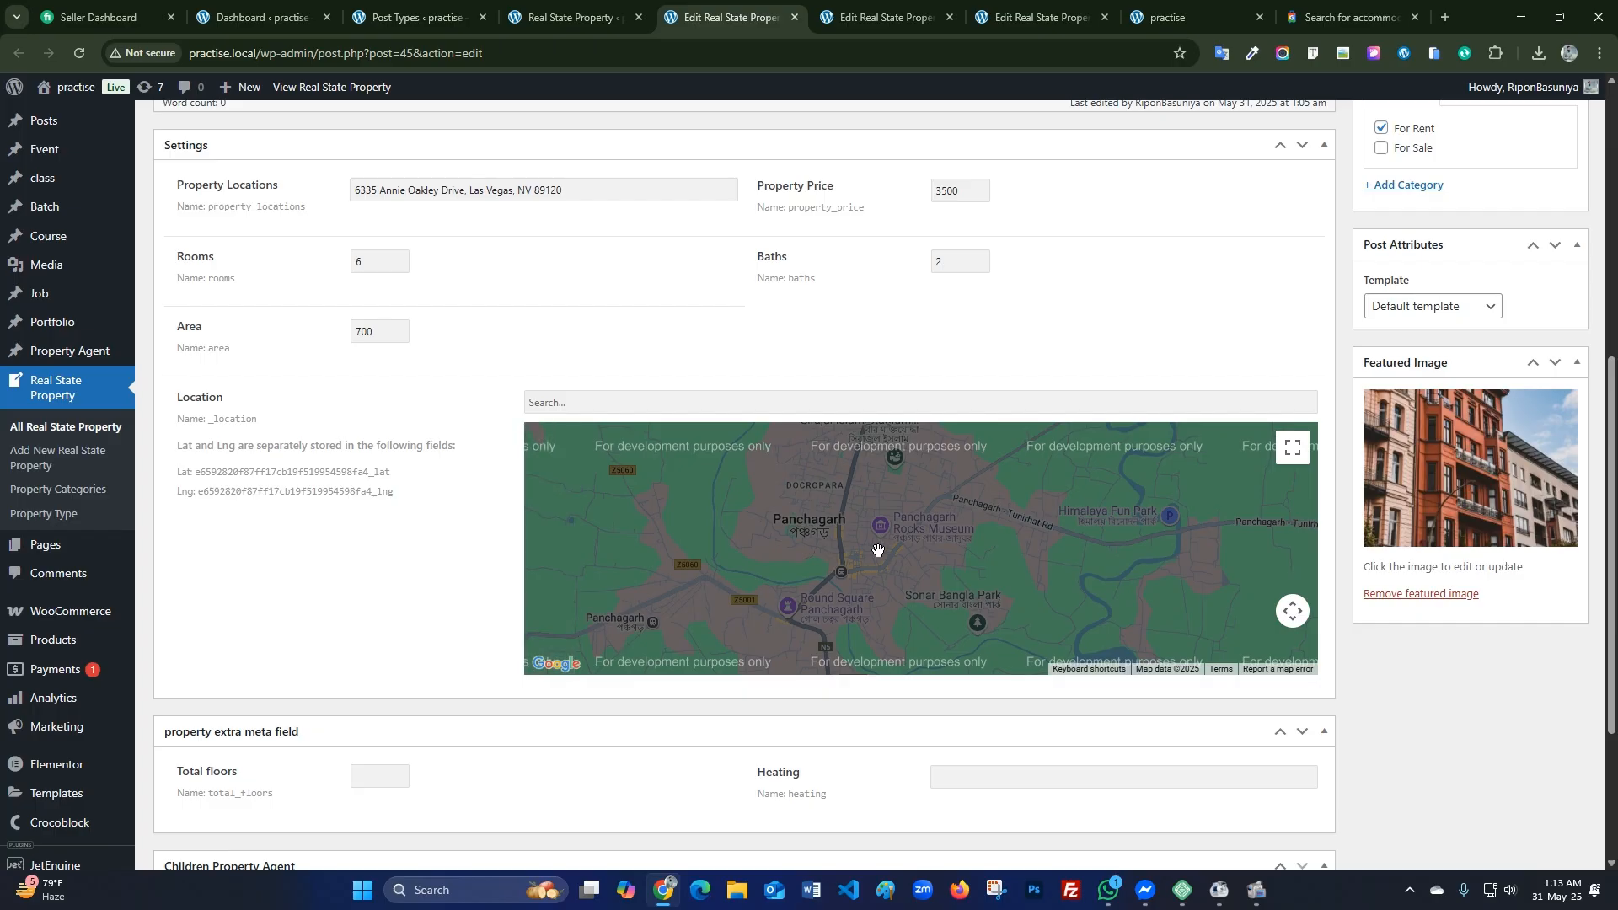
scroll(877, 549, up, 2)
drag(783, 600, 880, 562)
drag(870, 631, 867, 576)
scroll(865, 615, up, 1)
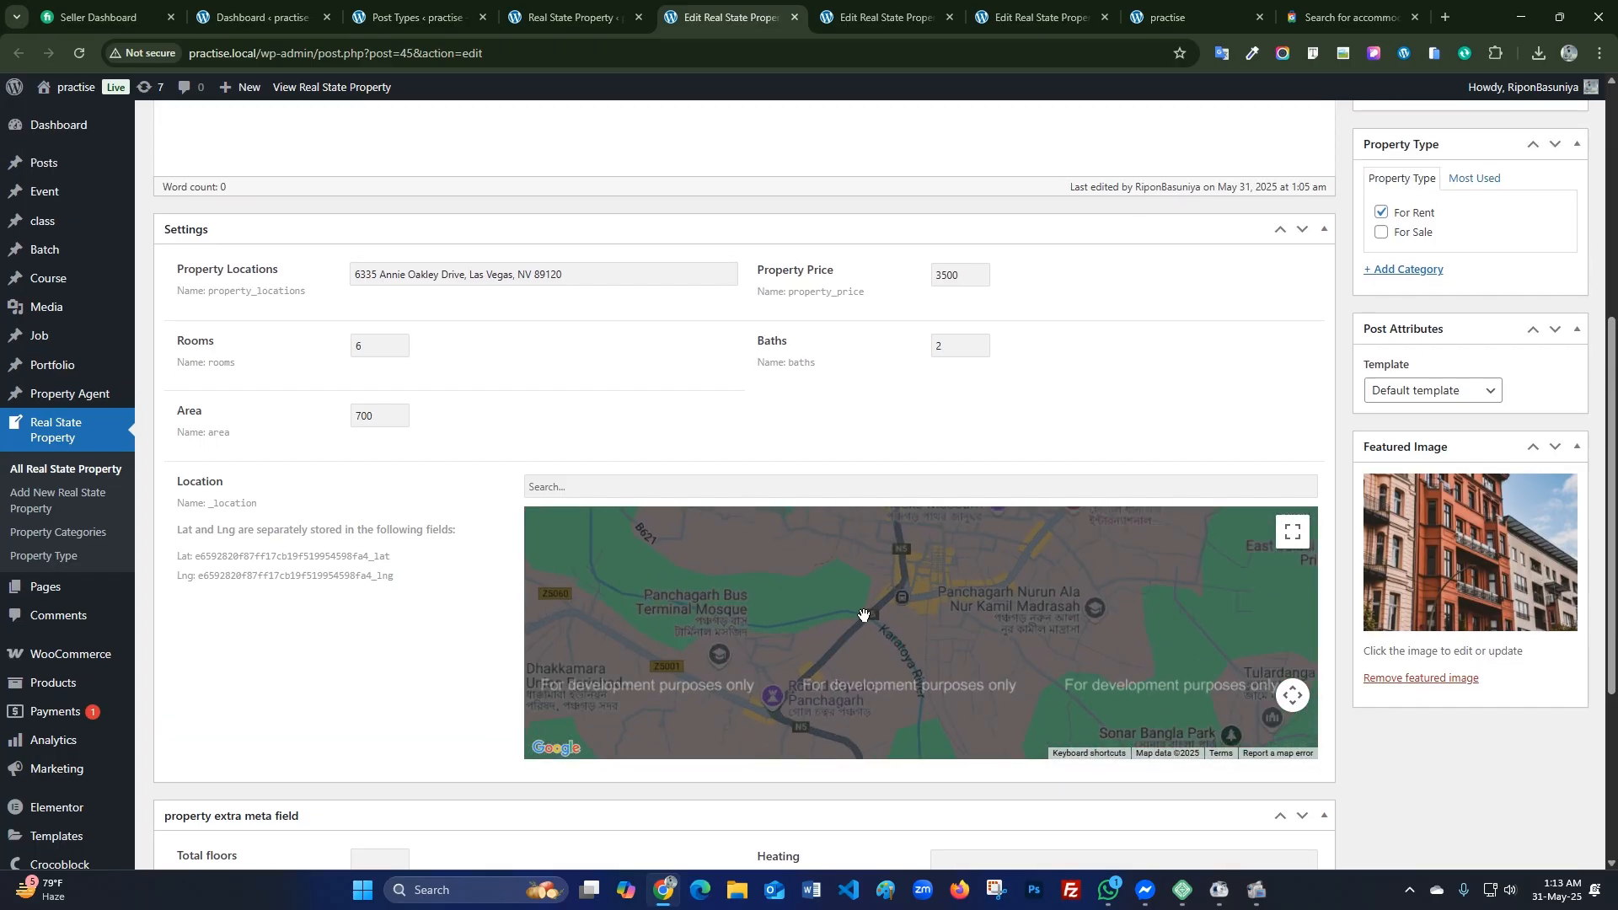
drag(660, 645, 751, 641)
click(707, 644)
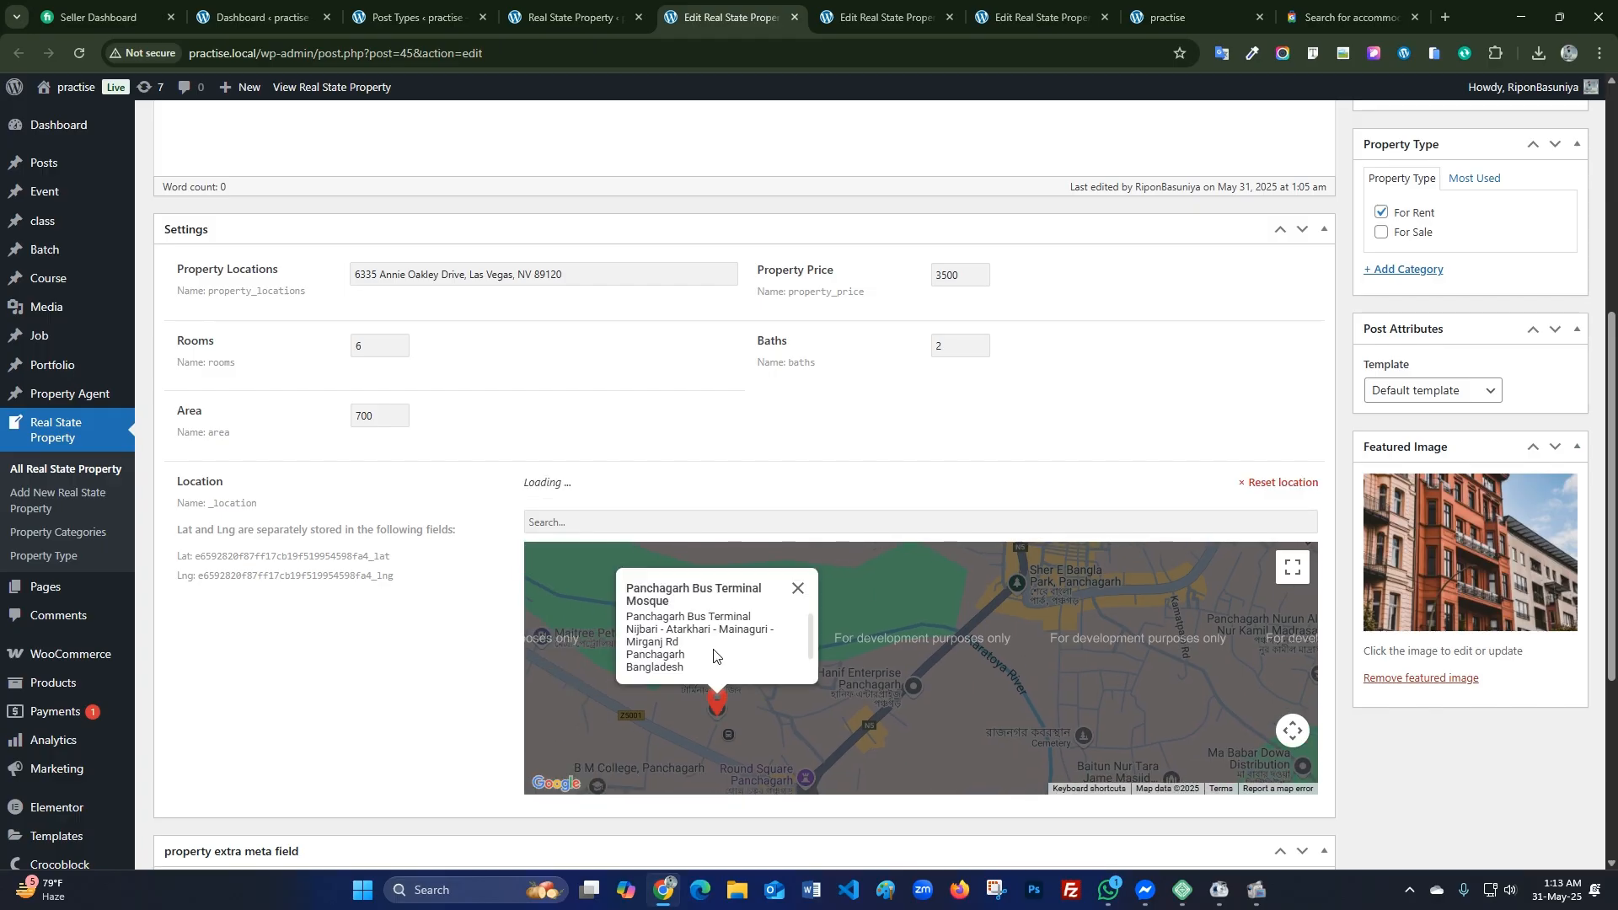
Update the Mesa Verde property to save its map location.
scroll(945, 652, down, 1)
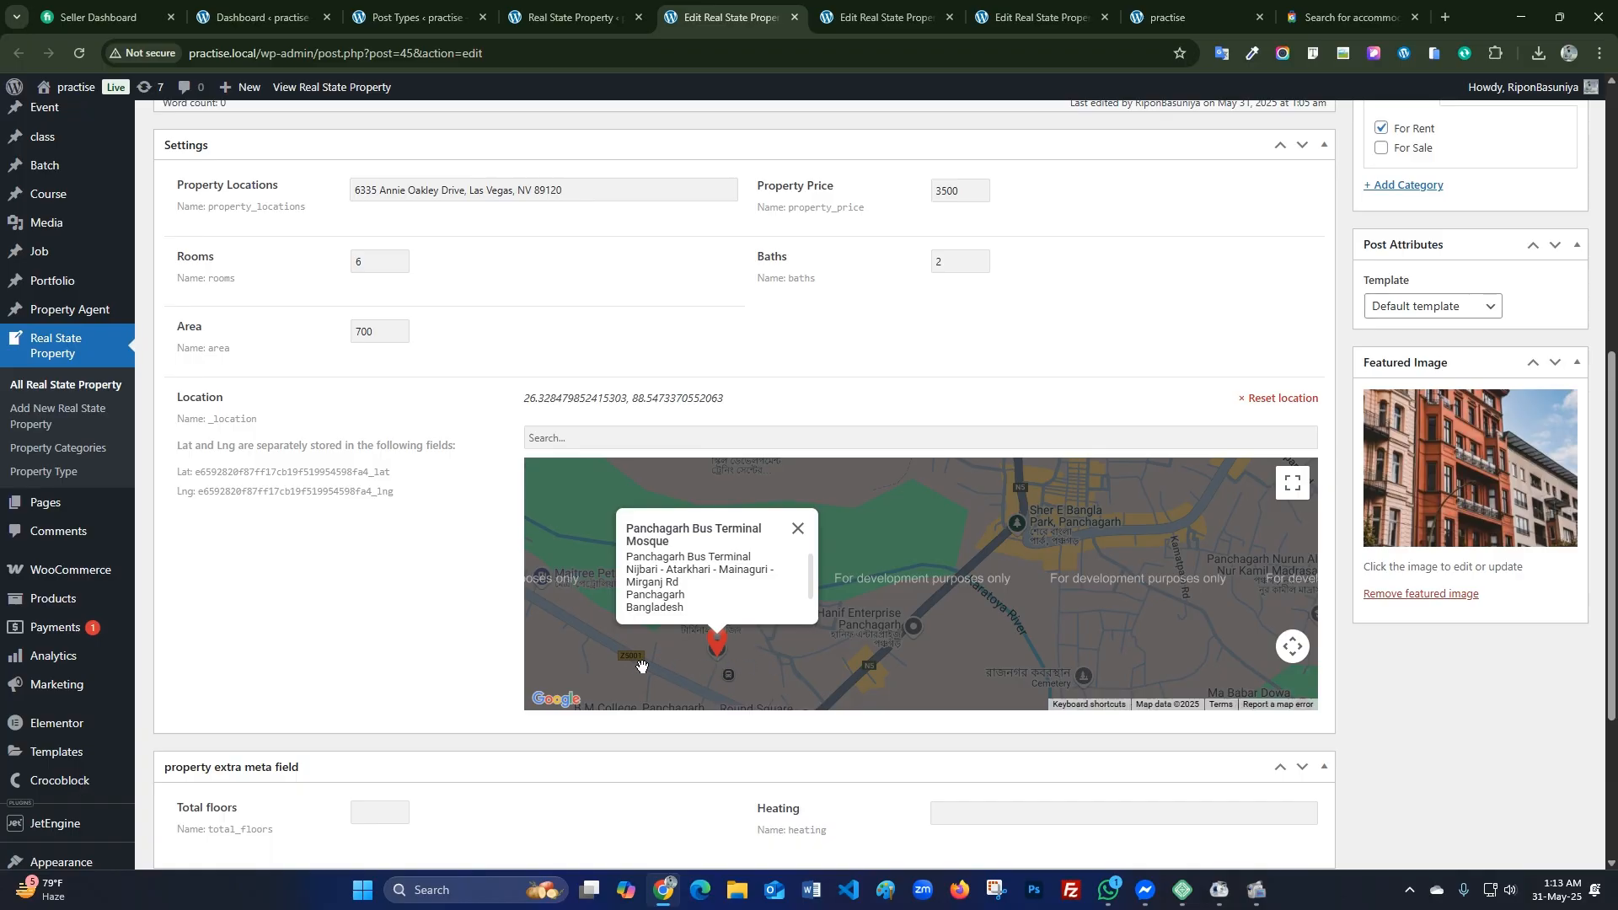
scroll(1492, 491, up, 7)
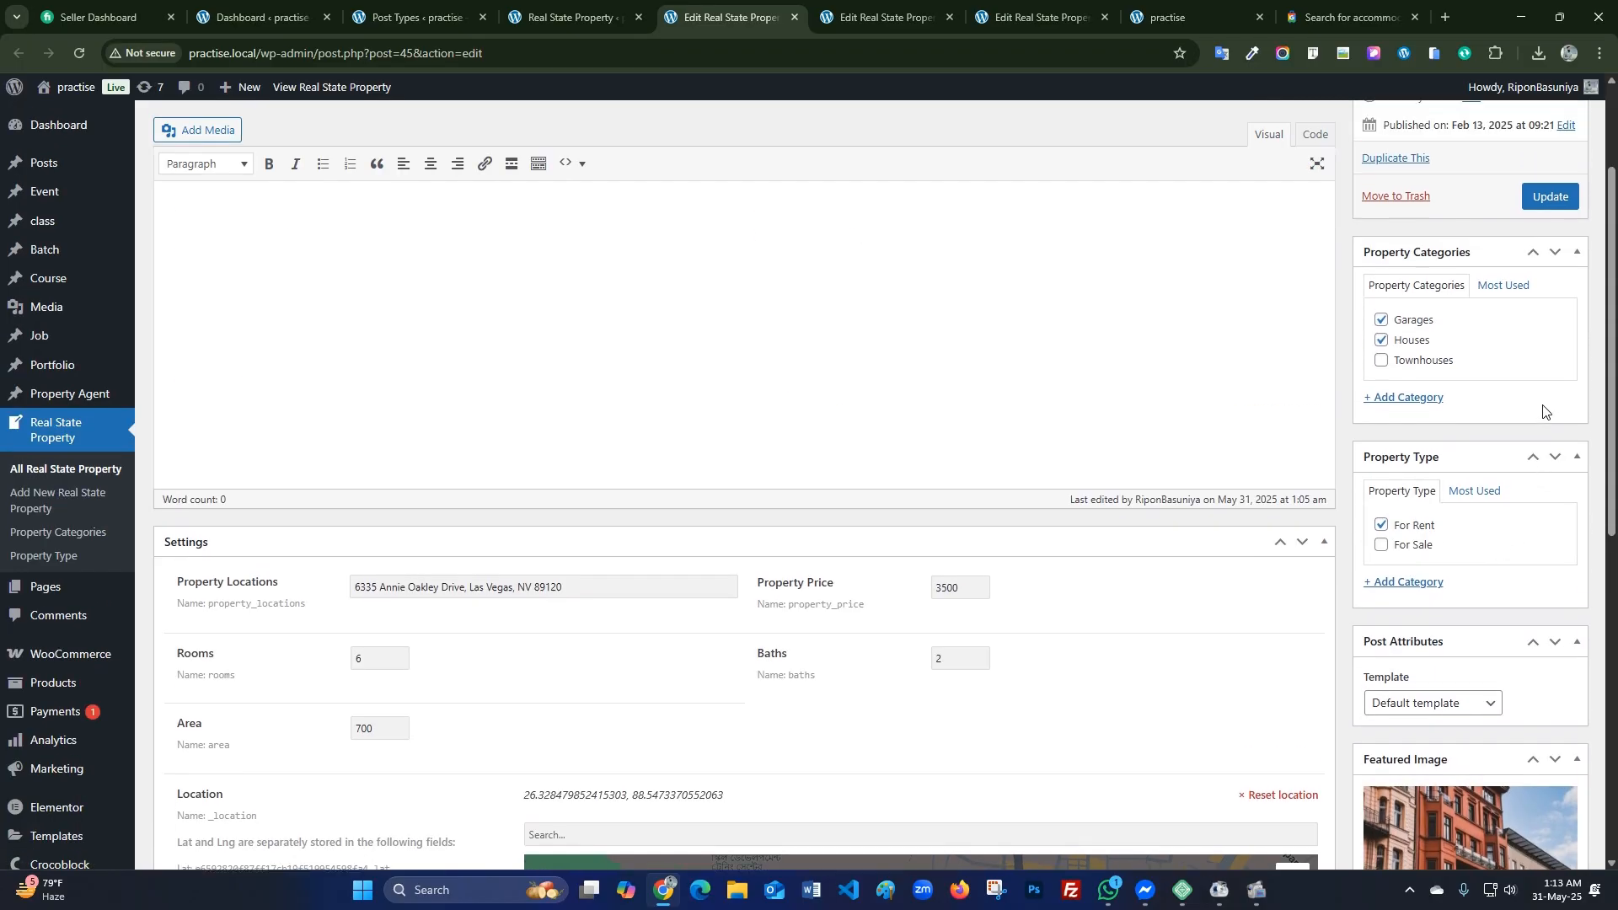
click(1546, 365)
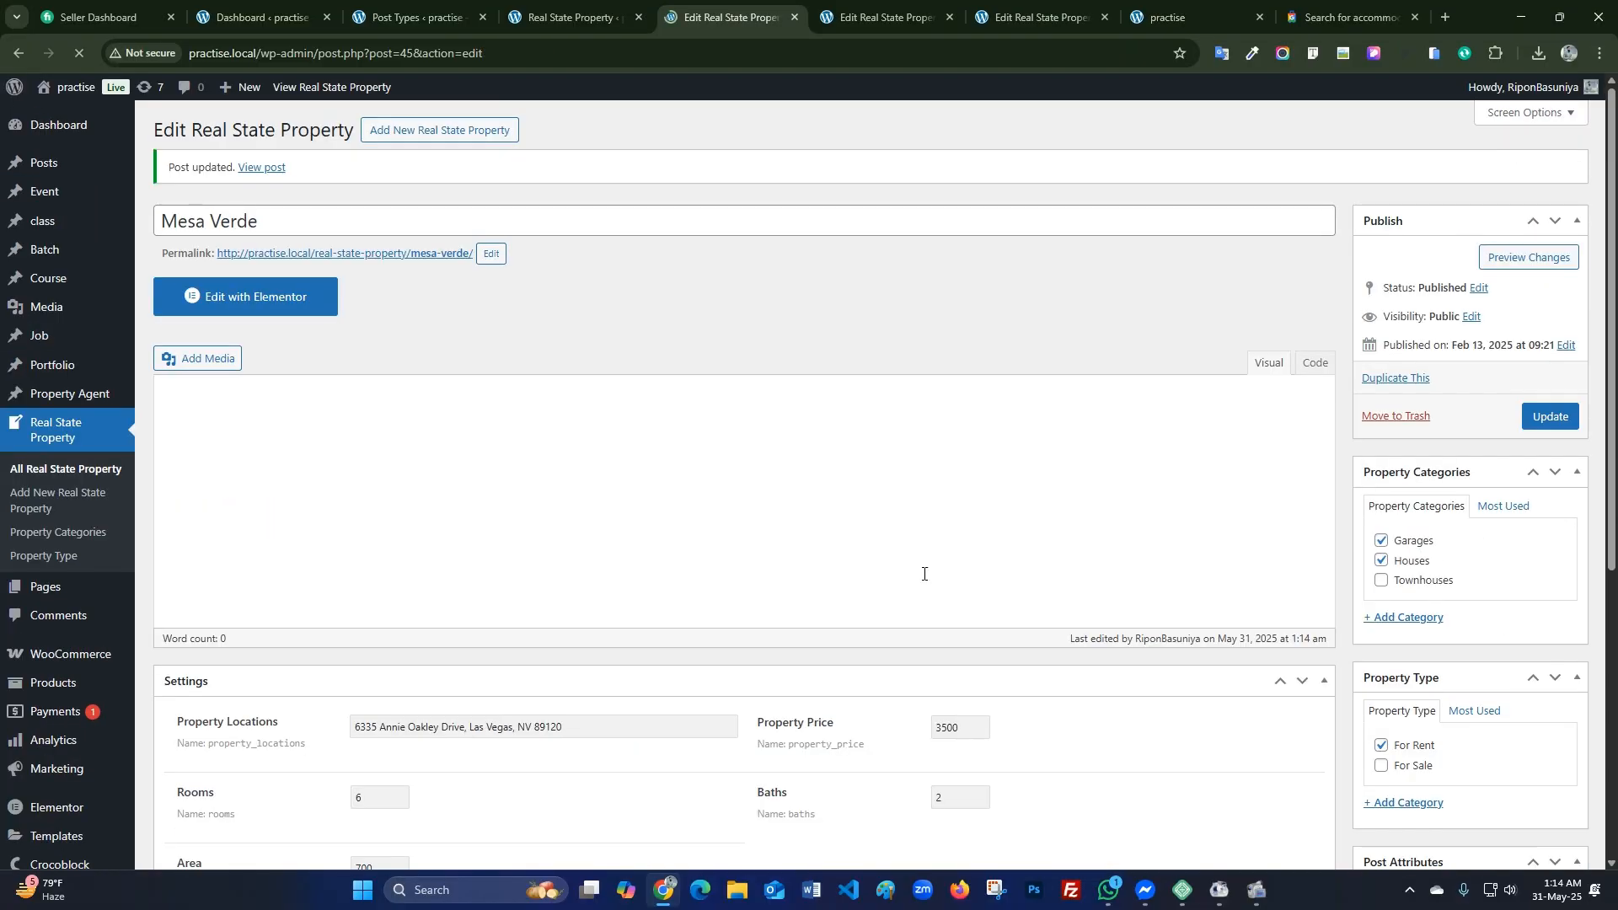
In the Pinnacle On The Park property, dismiss the Google Maps error and place the location marker at Round Square Panchagarh on the full-screen map.
click(877, 17)
scroll(712, 513, down, 10)
scroll(760, 527, up, 3)
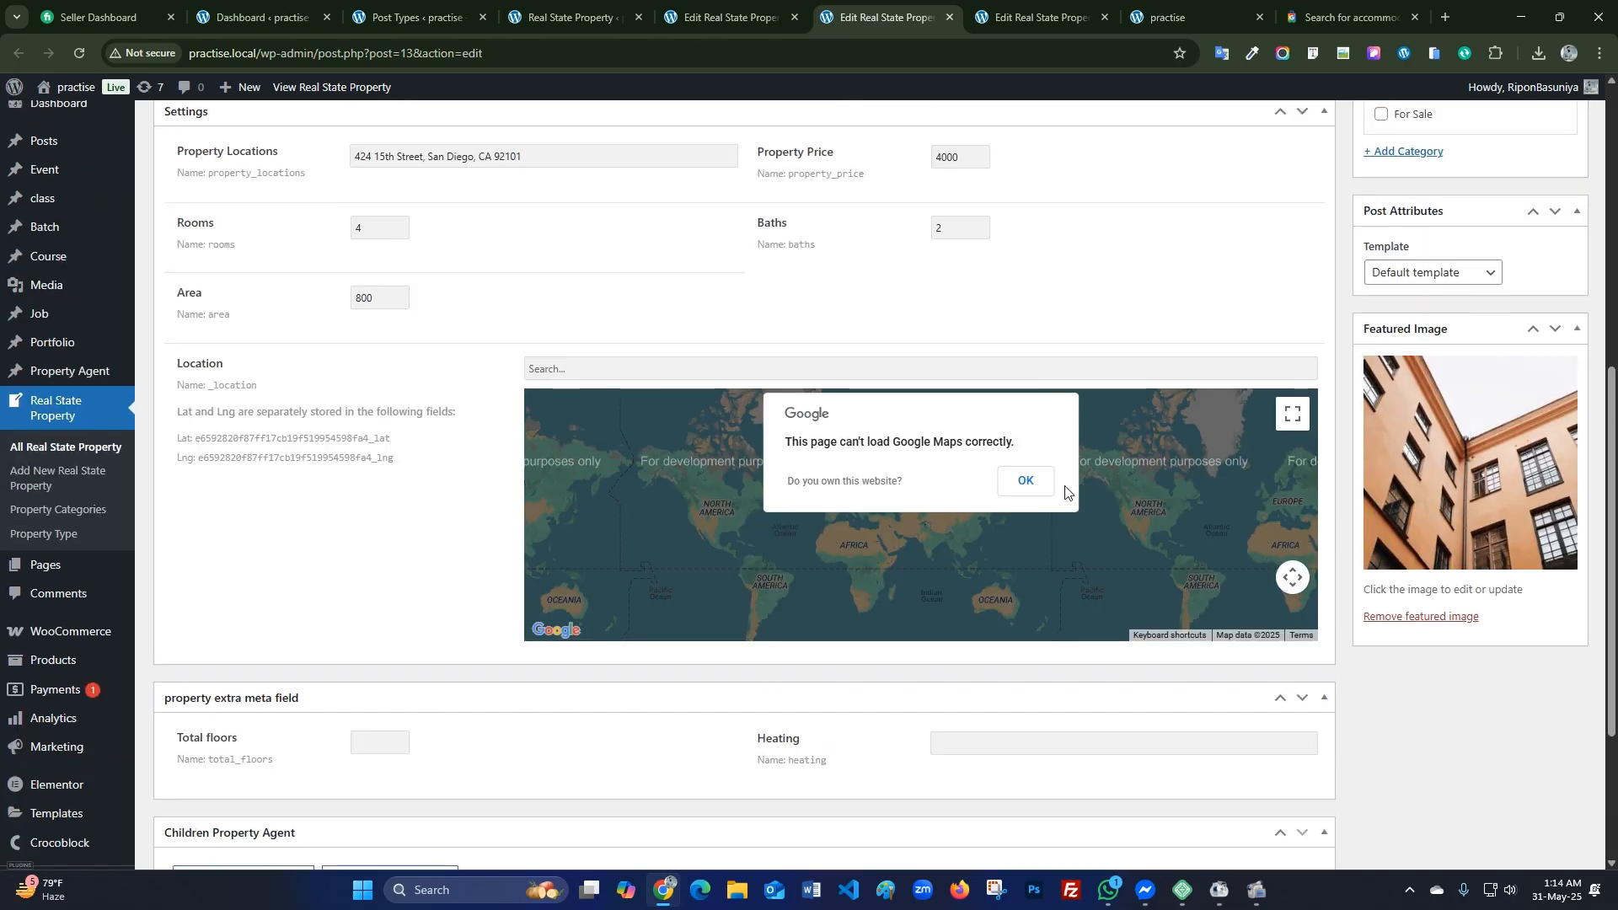
click(1028, 482)
click(1294, 417)
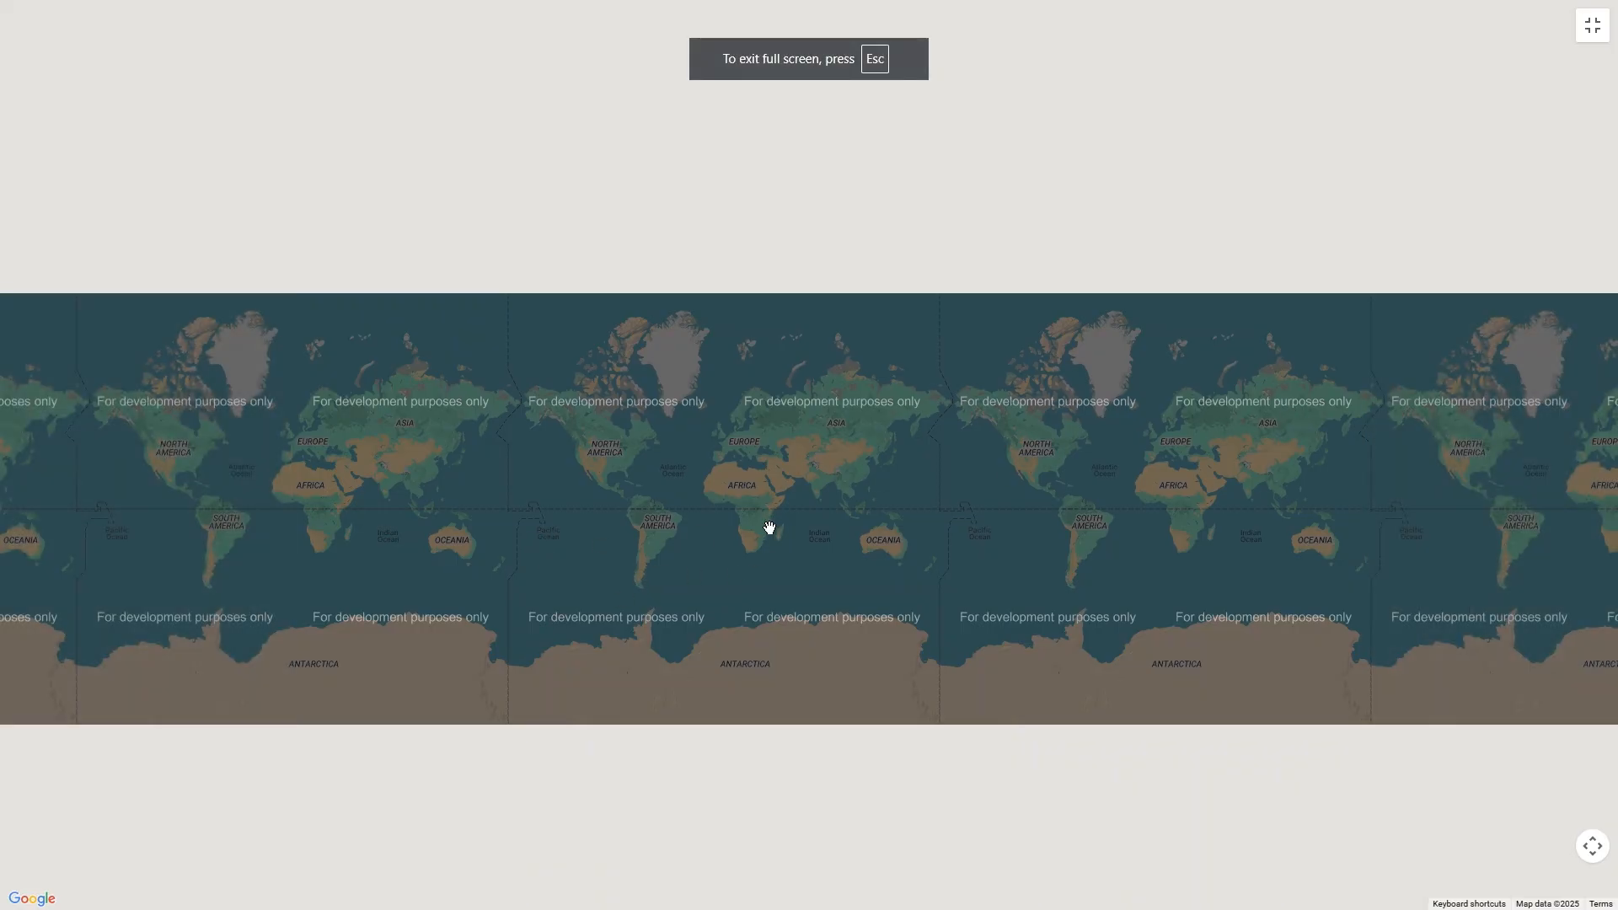
scroll(769, 528, up, 5)
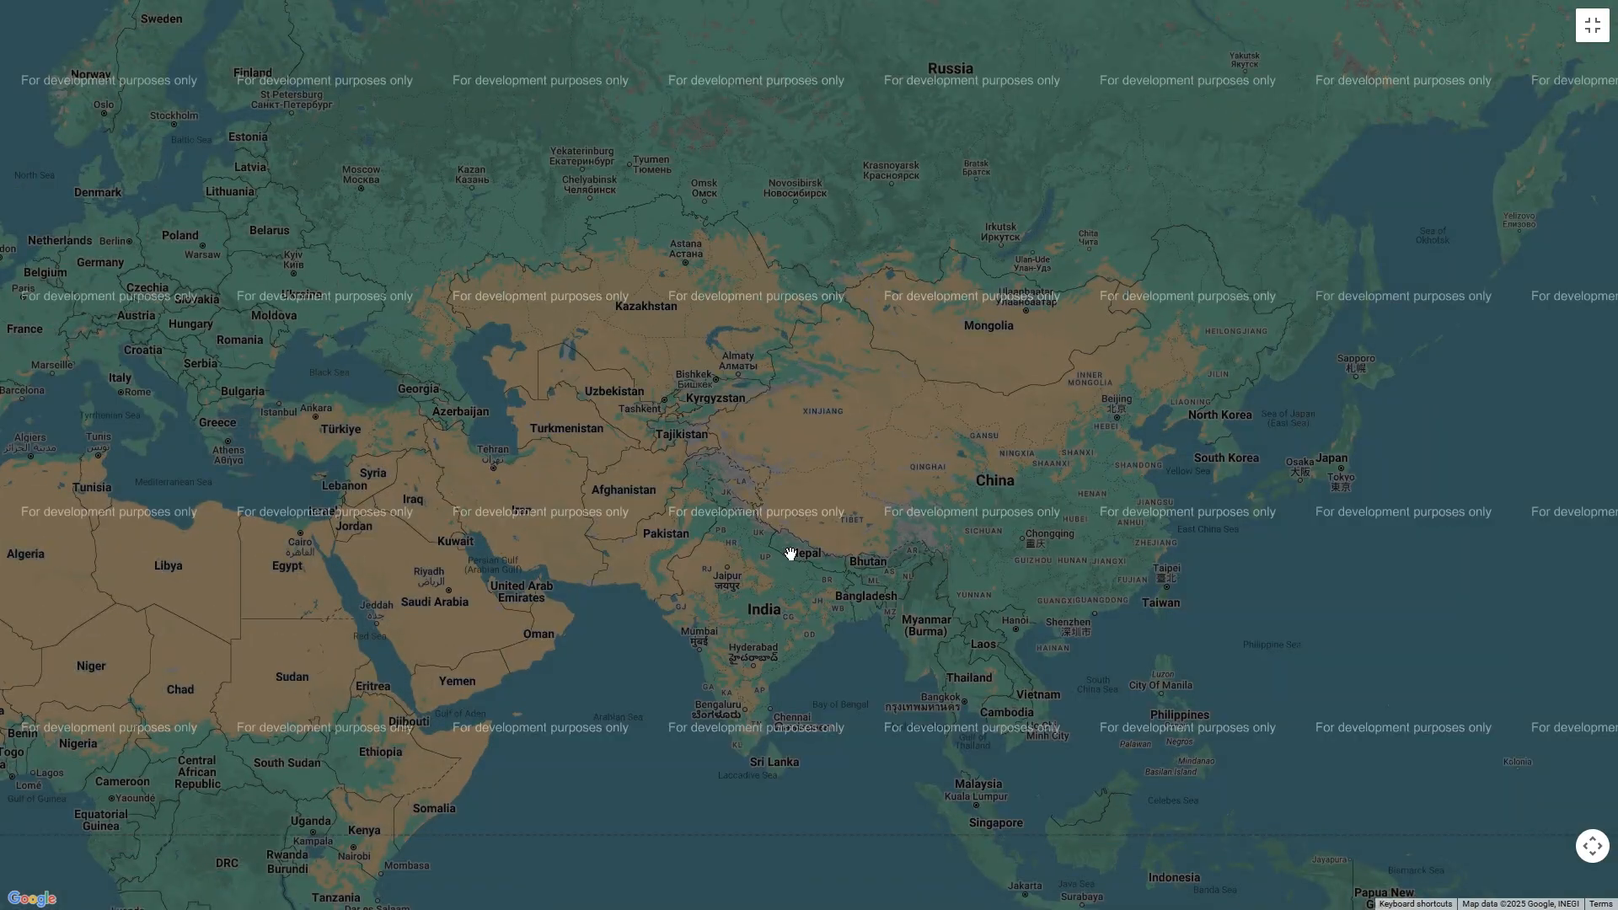
scroll(849, 644, up, 3)
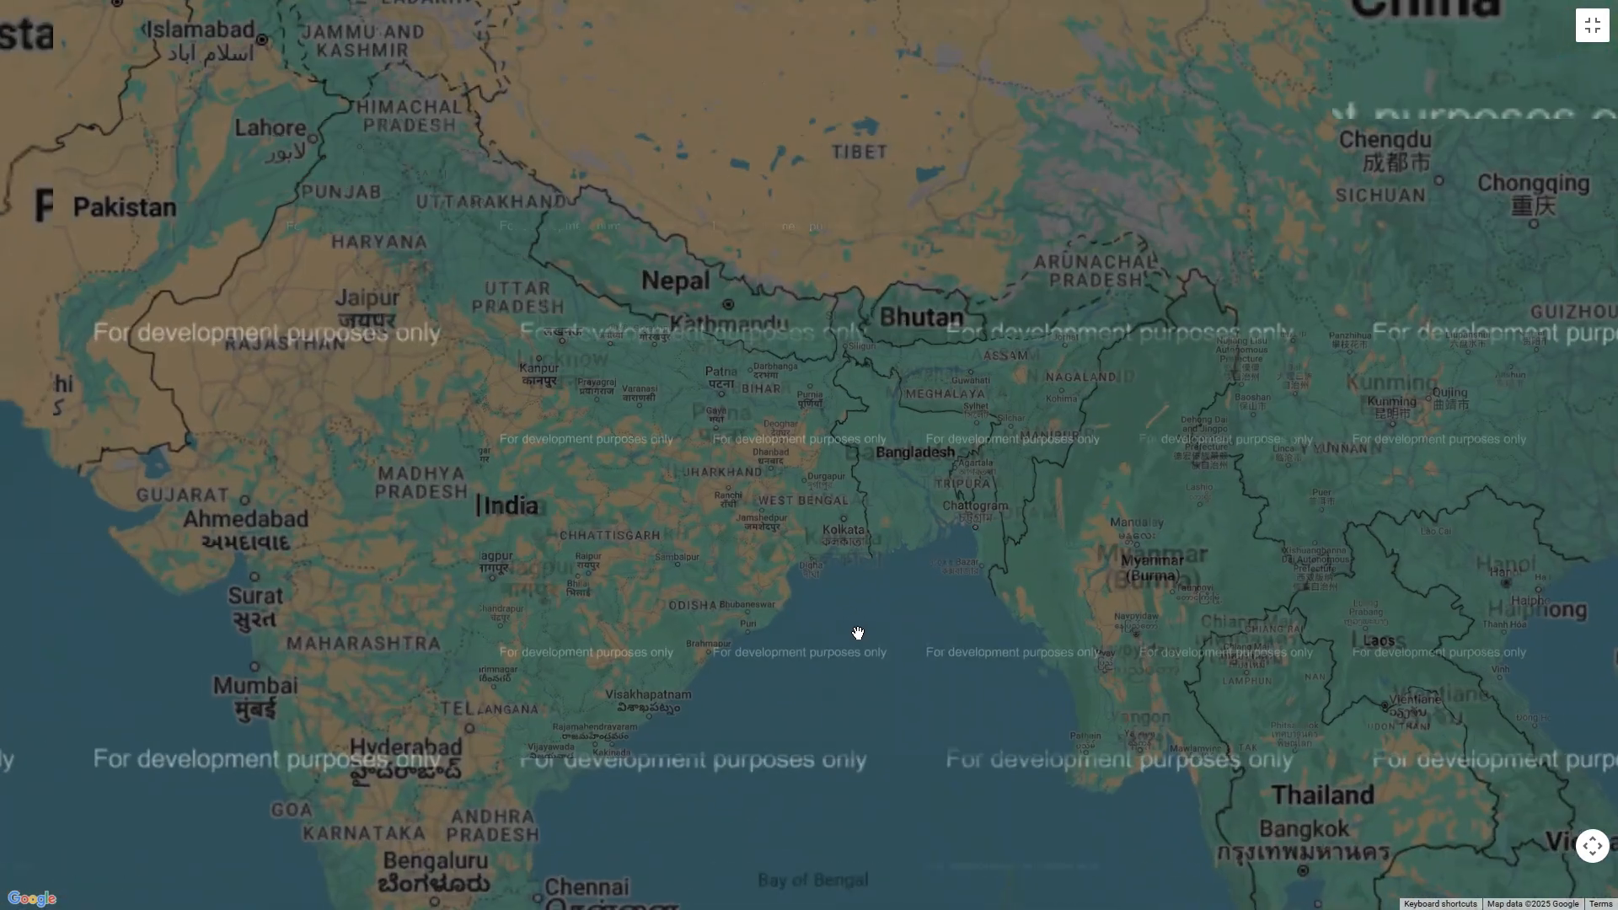
drag(946, 318, 742, 608)
scroll(741, 608, up, 2)
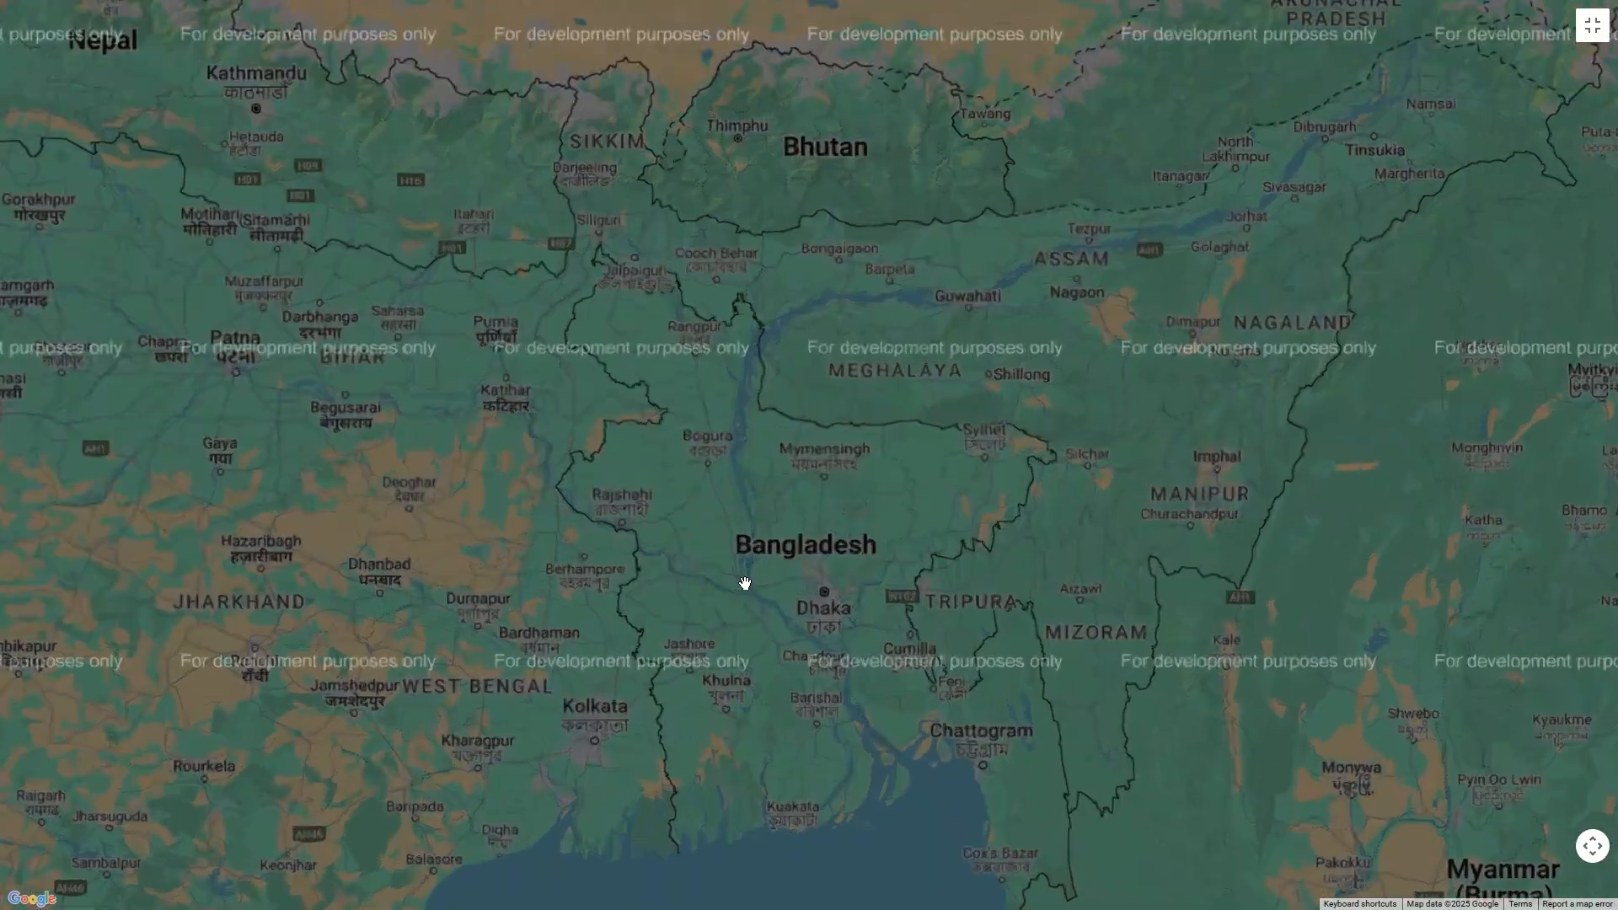
drag(657, 408, 675, 509)
scroll(675, 509, up, 2)
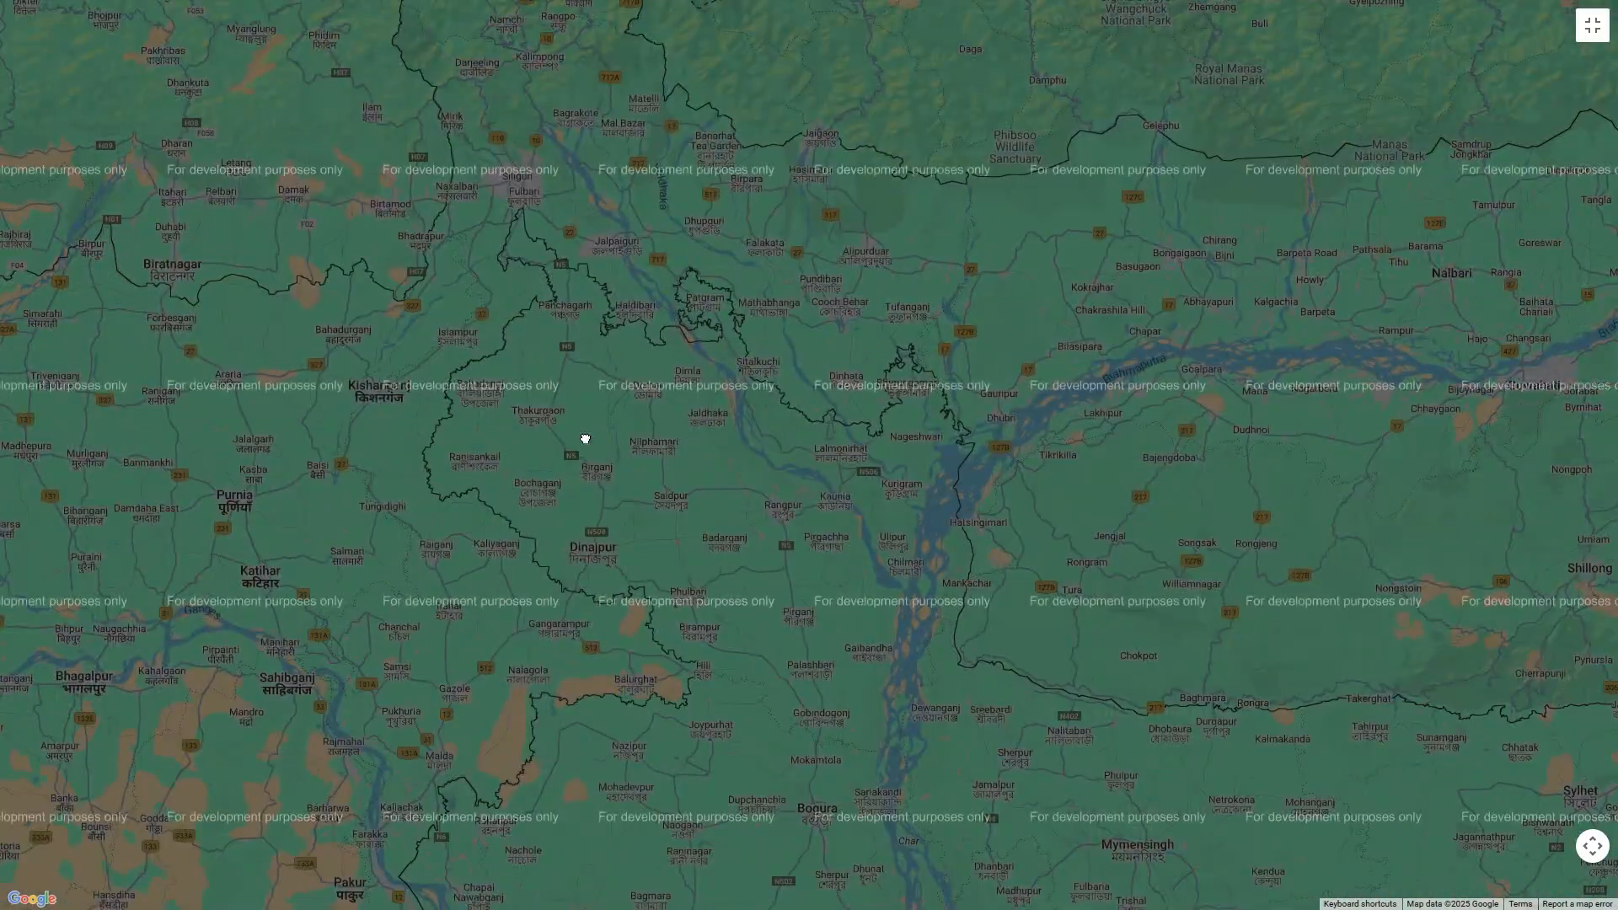
drag(582, 441, 629, 480)
scroll(629, 481, up, 2)
scroll(629, 480, up, 2)
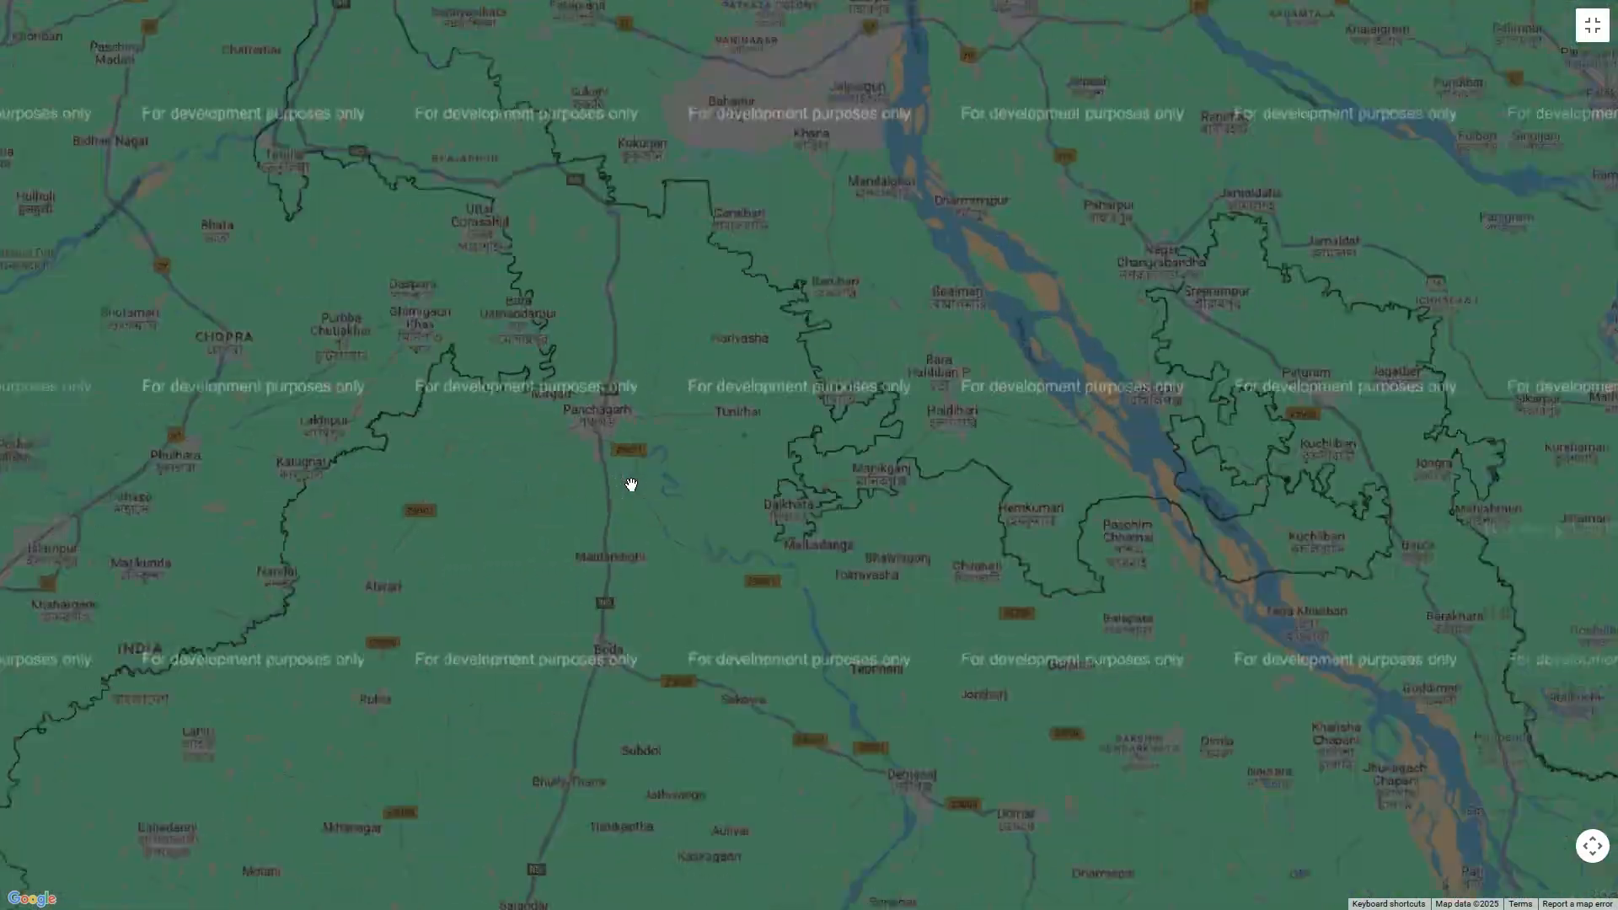
drag(592, 365, 696, 548)
scroll(636, 487, up, 2)
scroll(636, 487, up, 2)
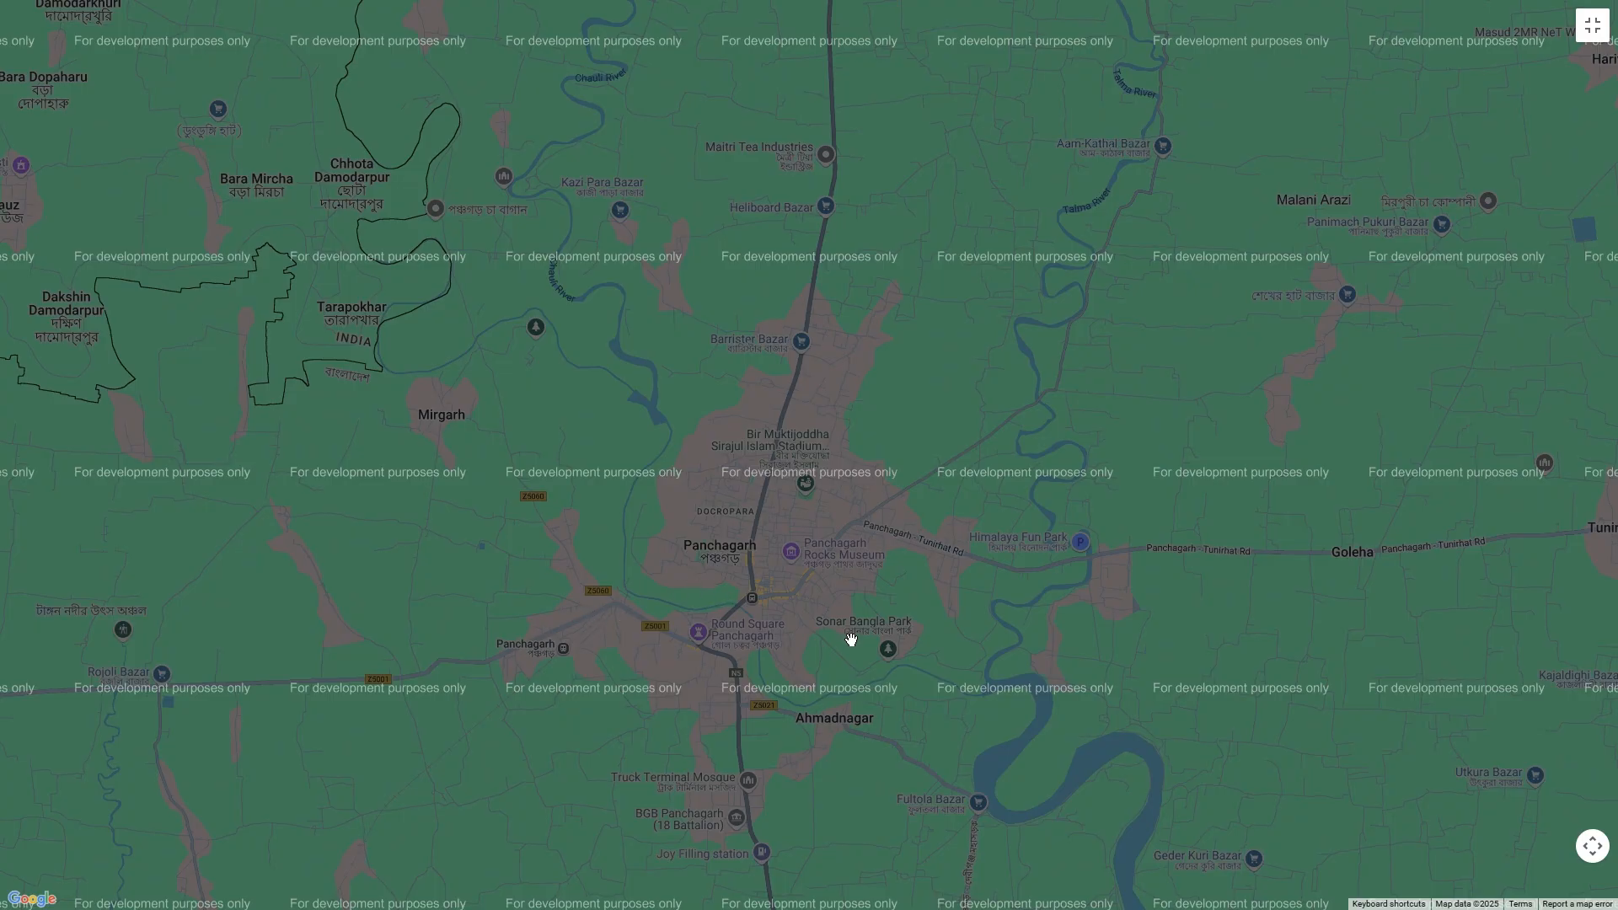
click(746, 638)
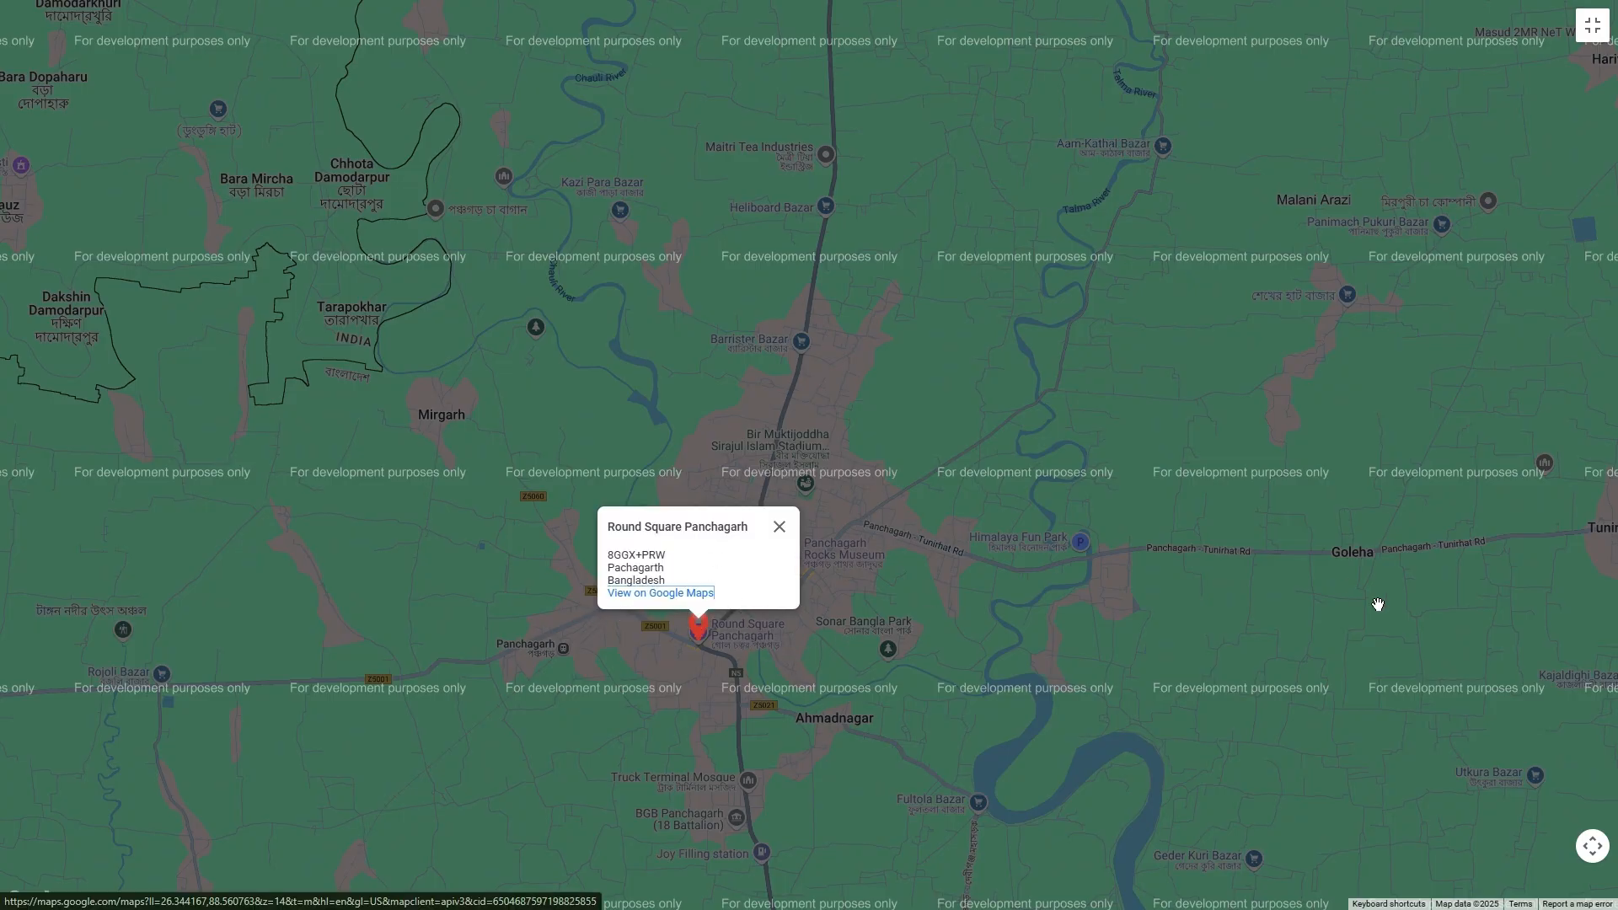
Exit the full-screen map and update the Pinnacle On The Park property.
click(1593, 25)
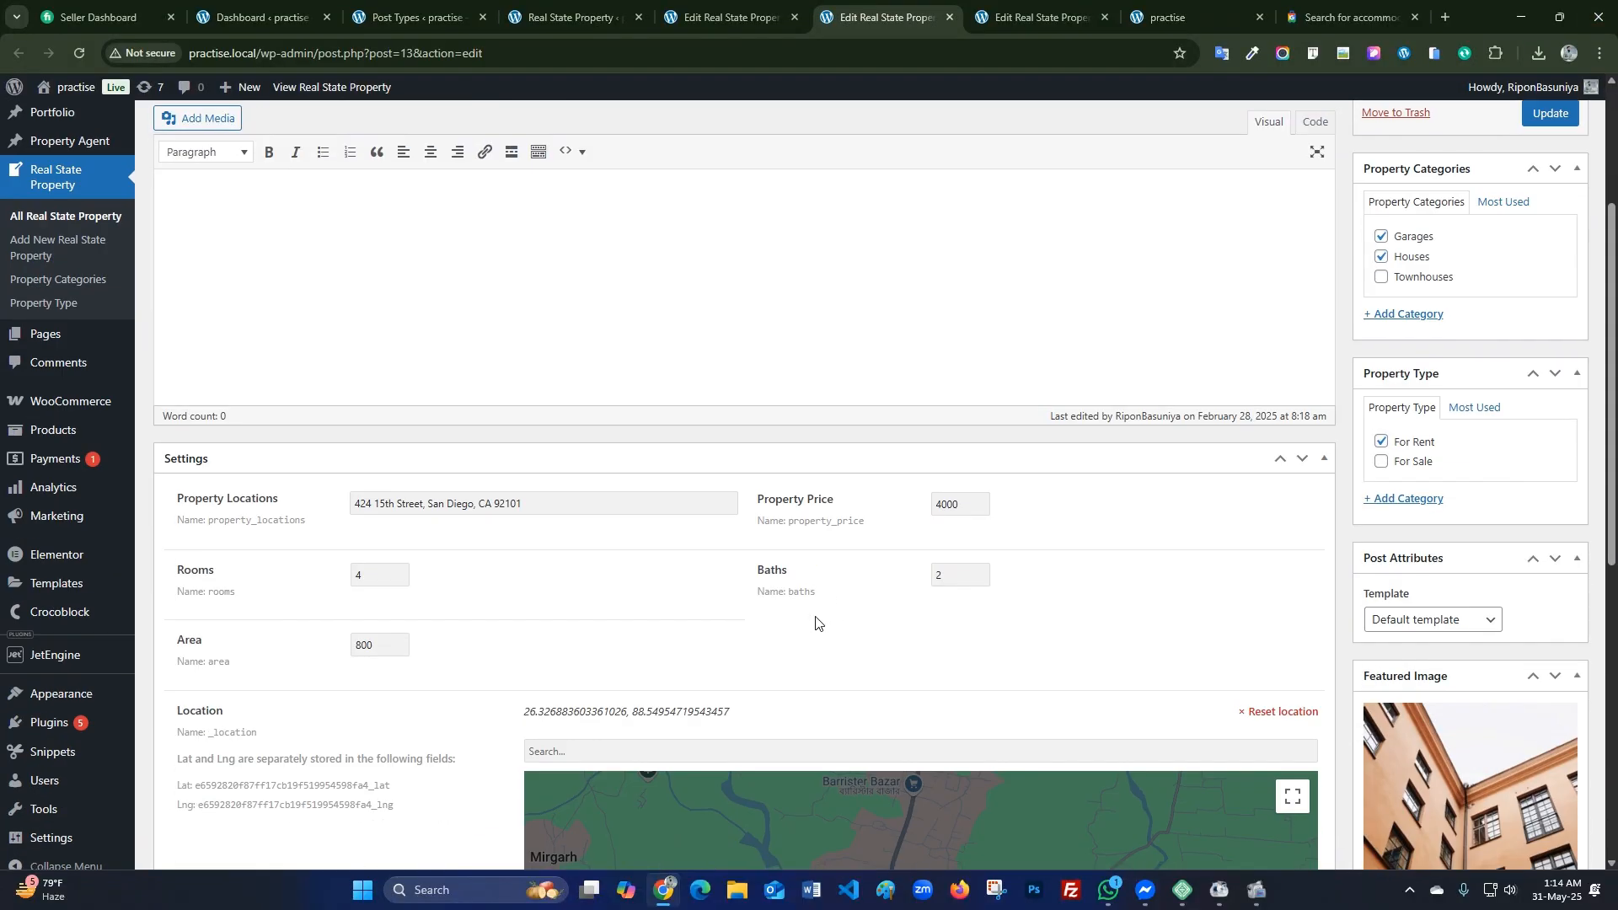
scroll(1536, 187, up, 2)
click(1547, 283)
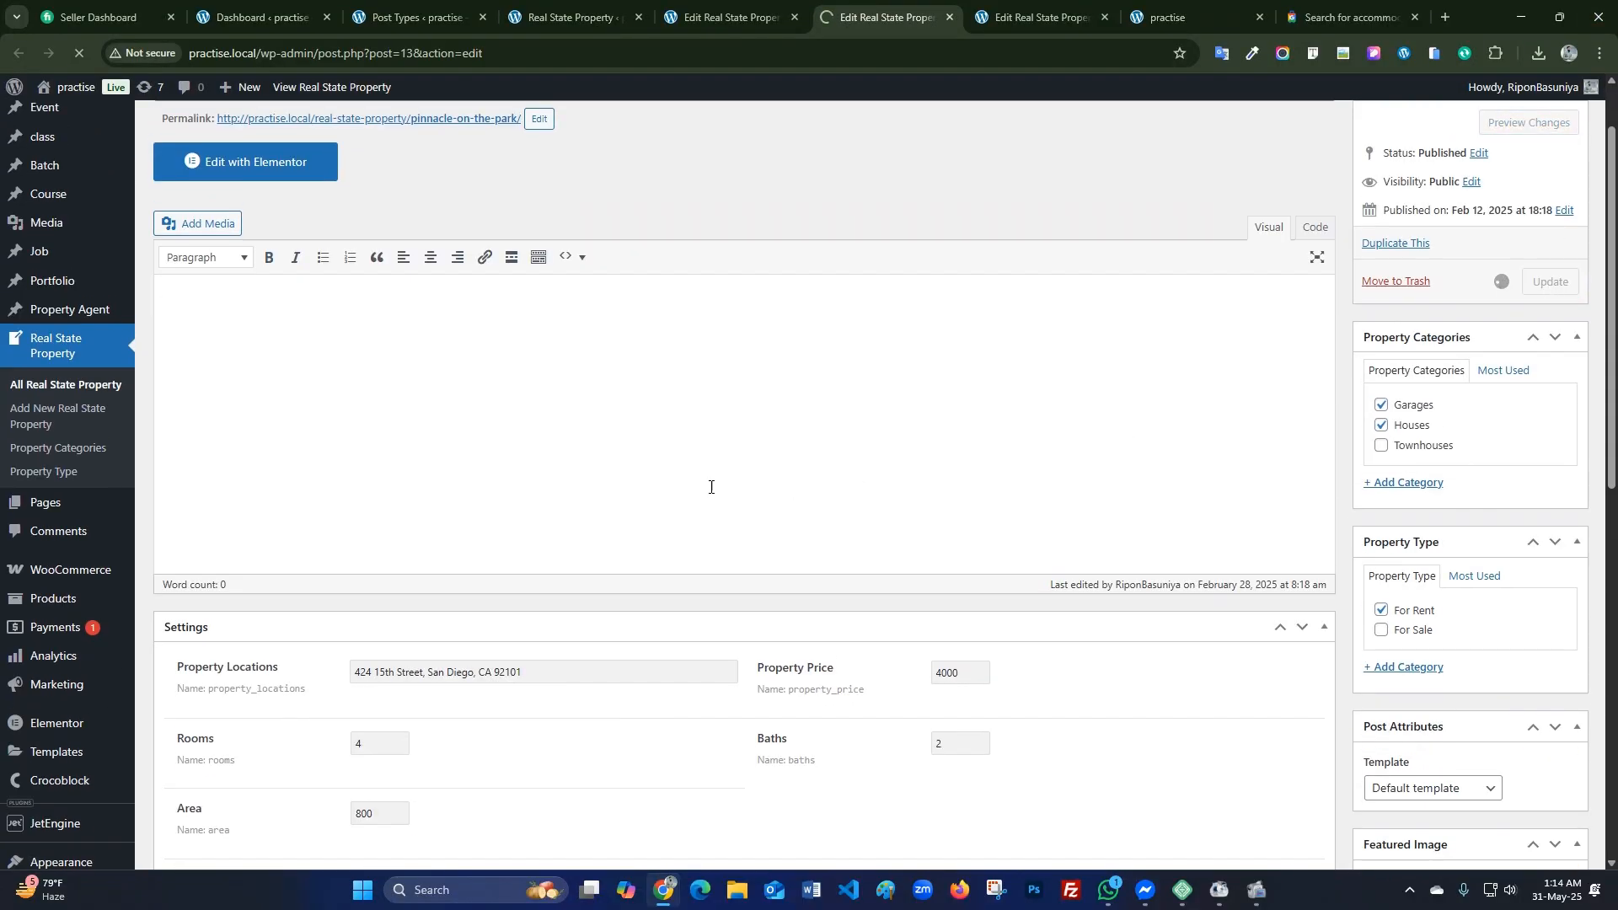
In the Wilshire Victoria property, dismiss the Google Maps error and show the Location map full screen.
key(ctrl+Tab)
scroll(607, 437, down, 7)
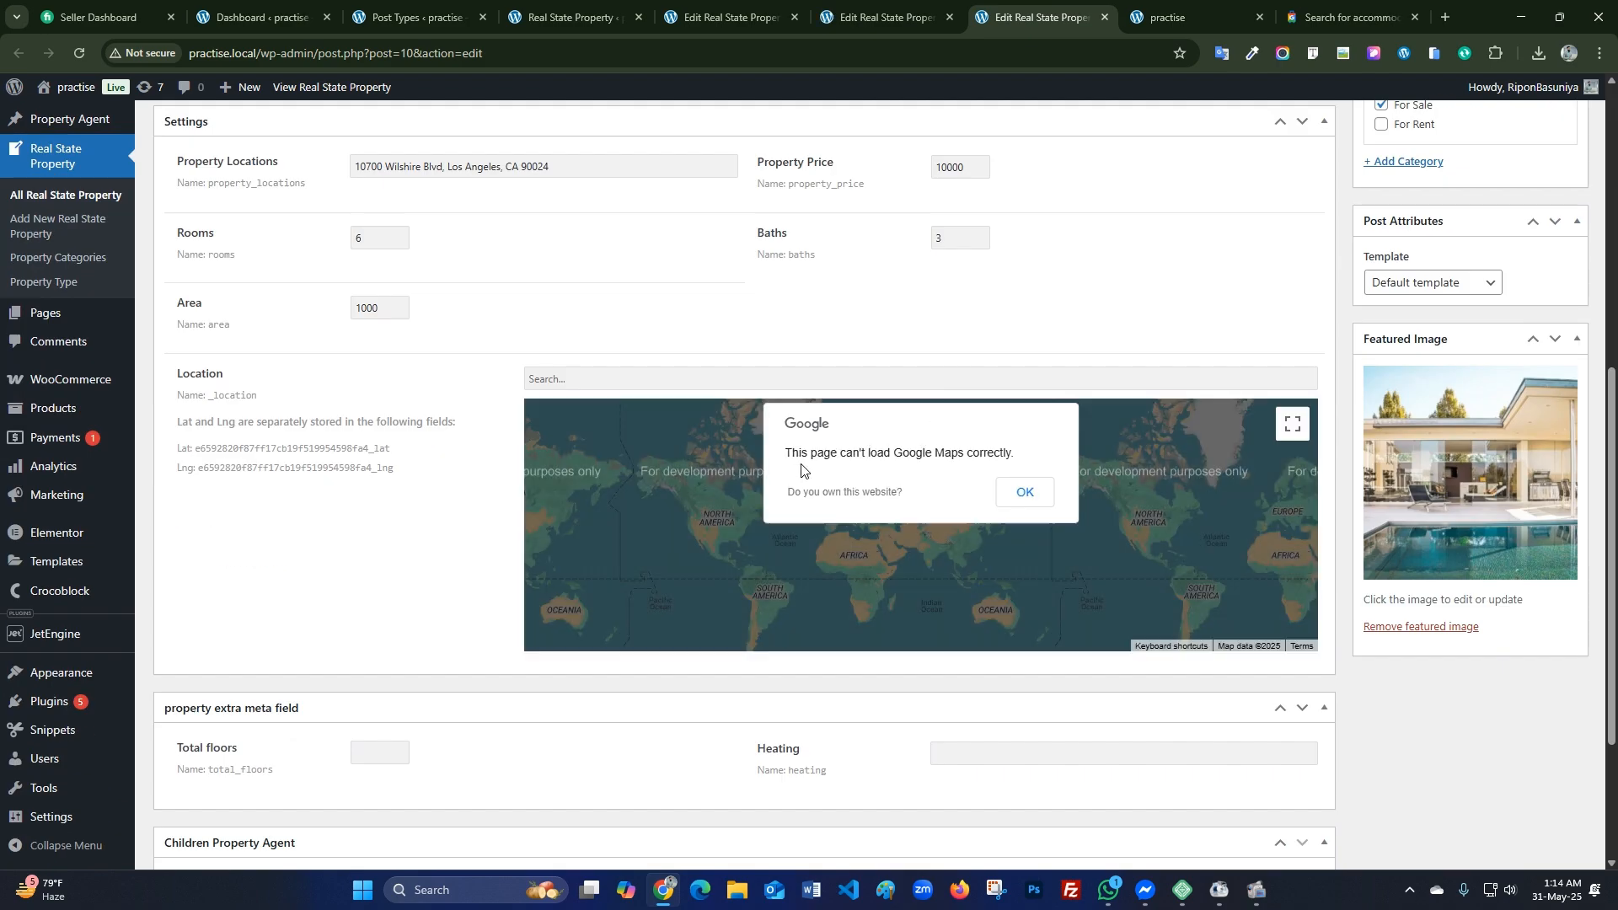
click(1025, 491)
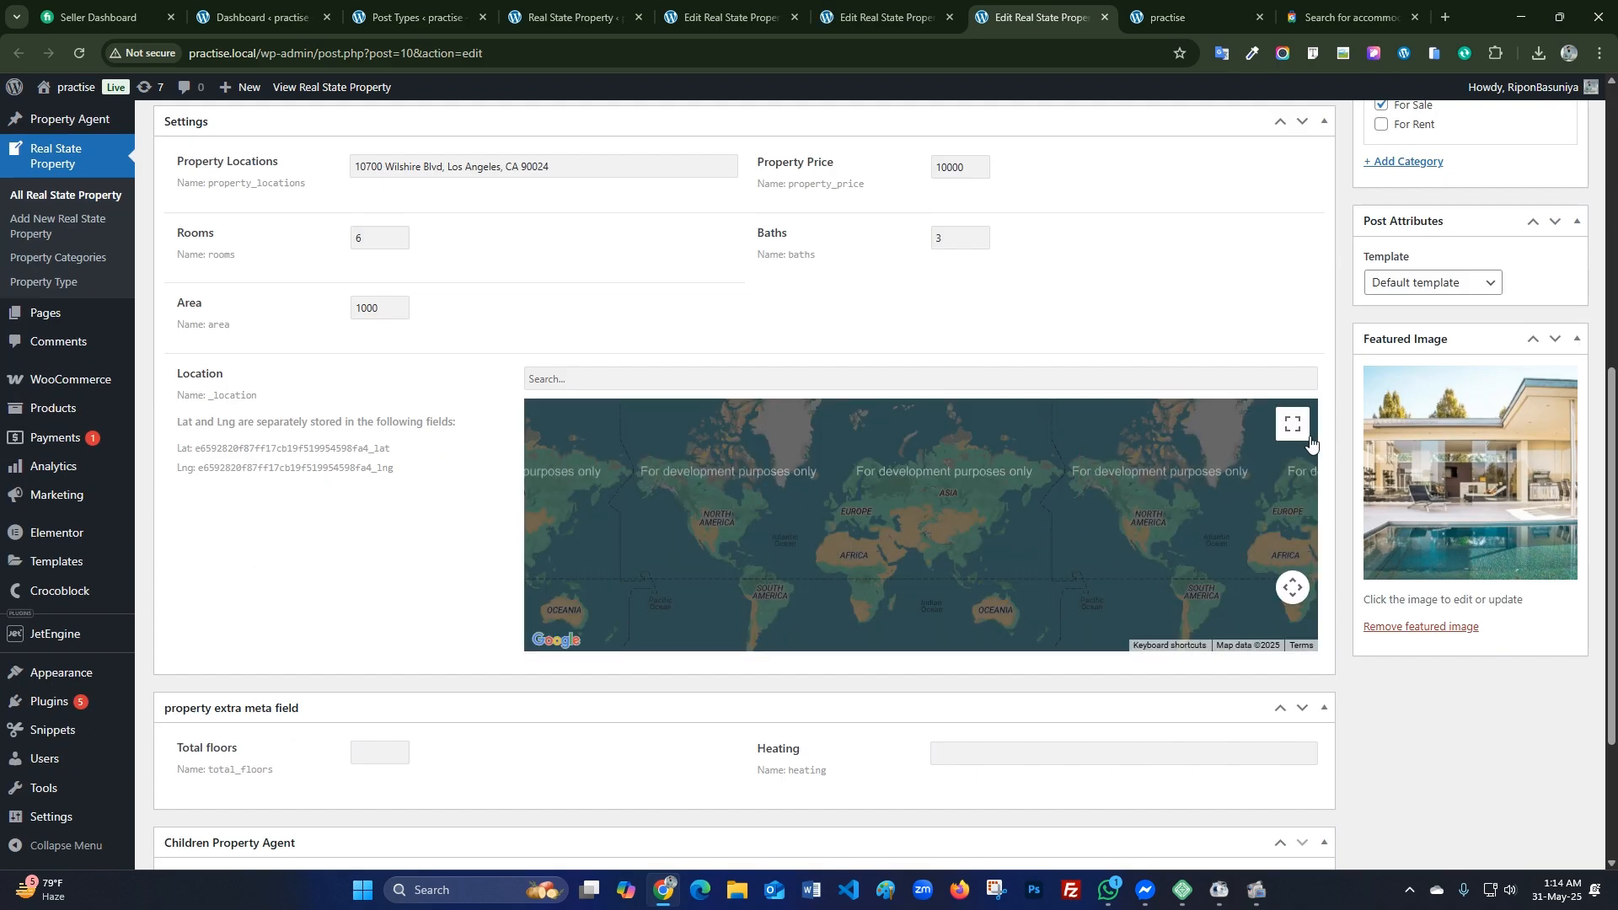
click(1298, 429)
Place Wilshire Victoria's location marker at College Para in Thakurgaon, Bangladesh.
scroll(878, 512, up, 3)
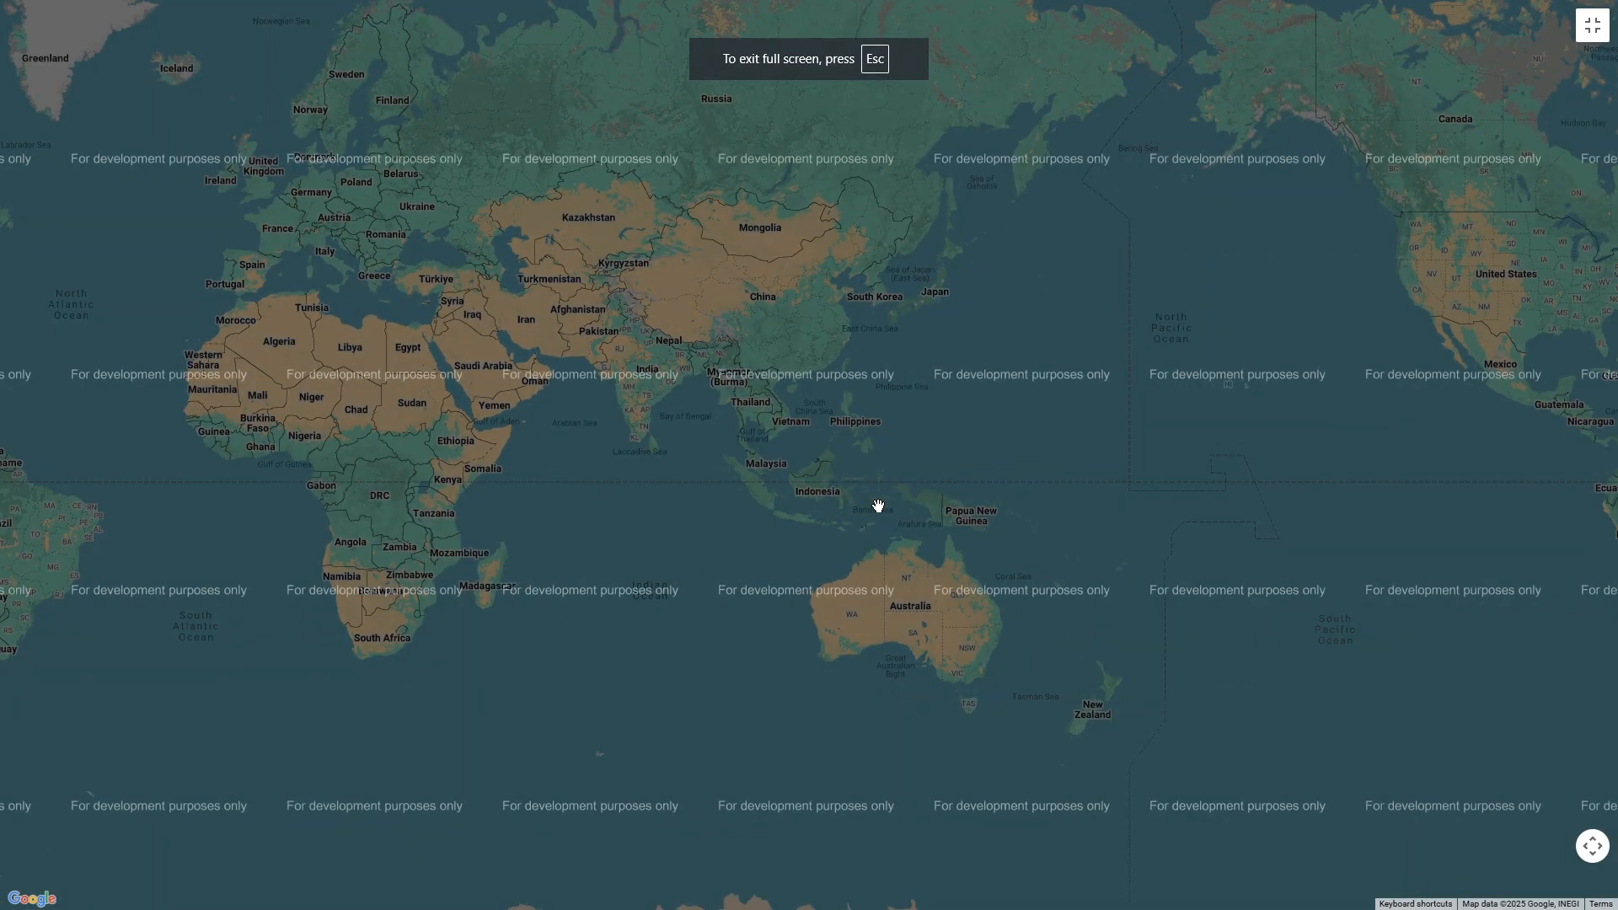
scroll(878, 506, up, 2)
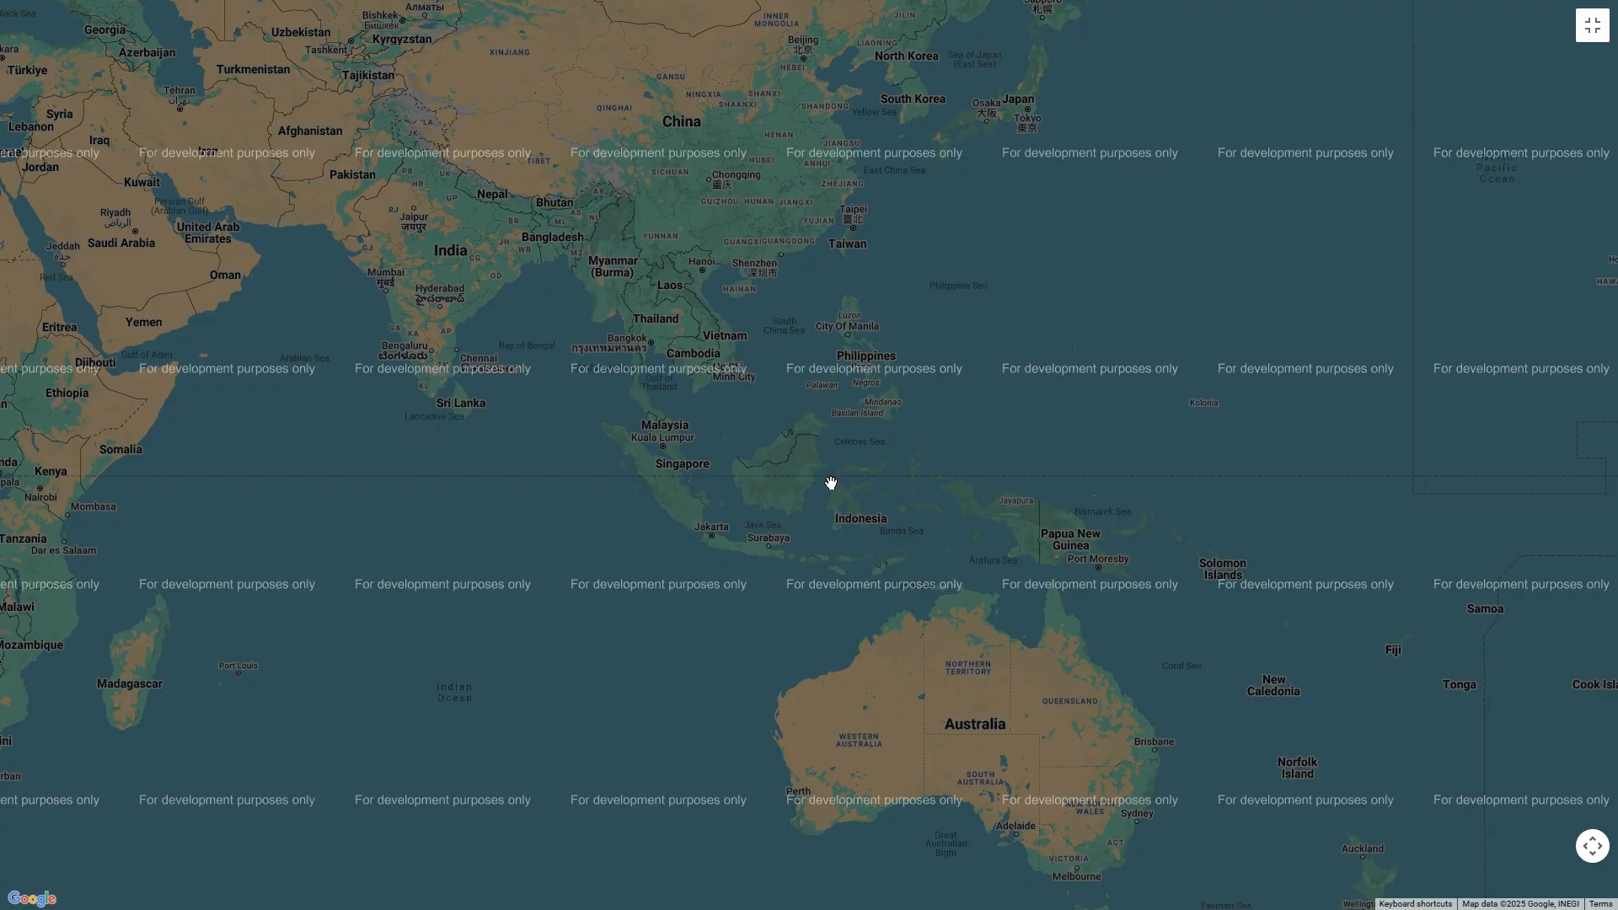
scroll(650, 454, up, 2)
drag(520, 242, 770, 613)
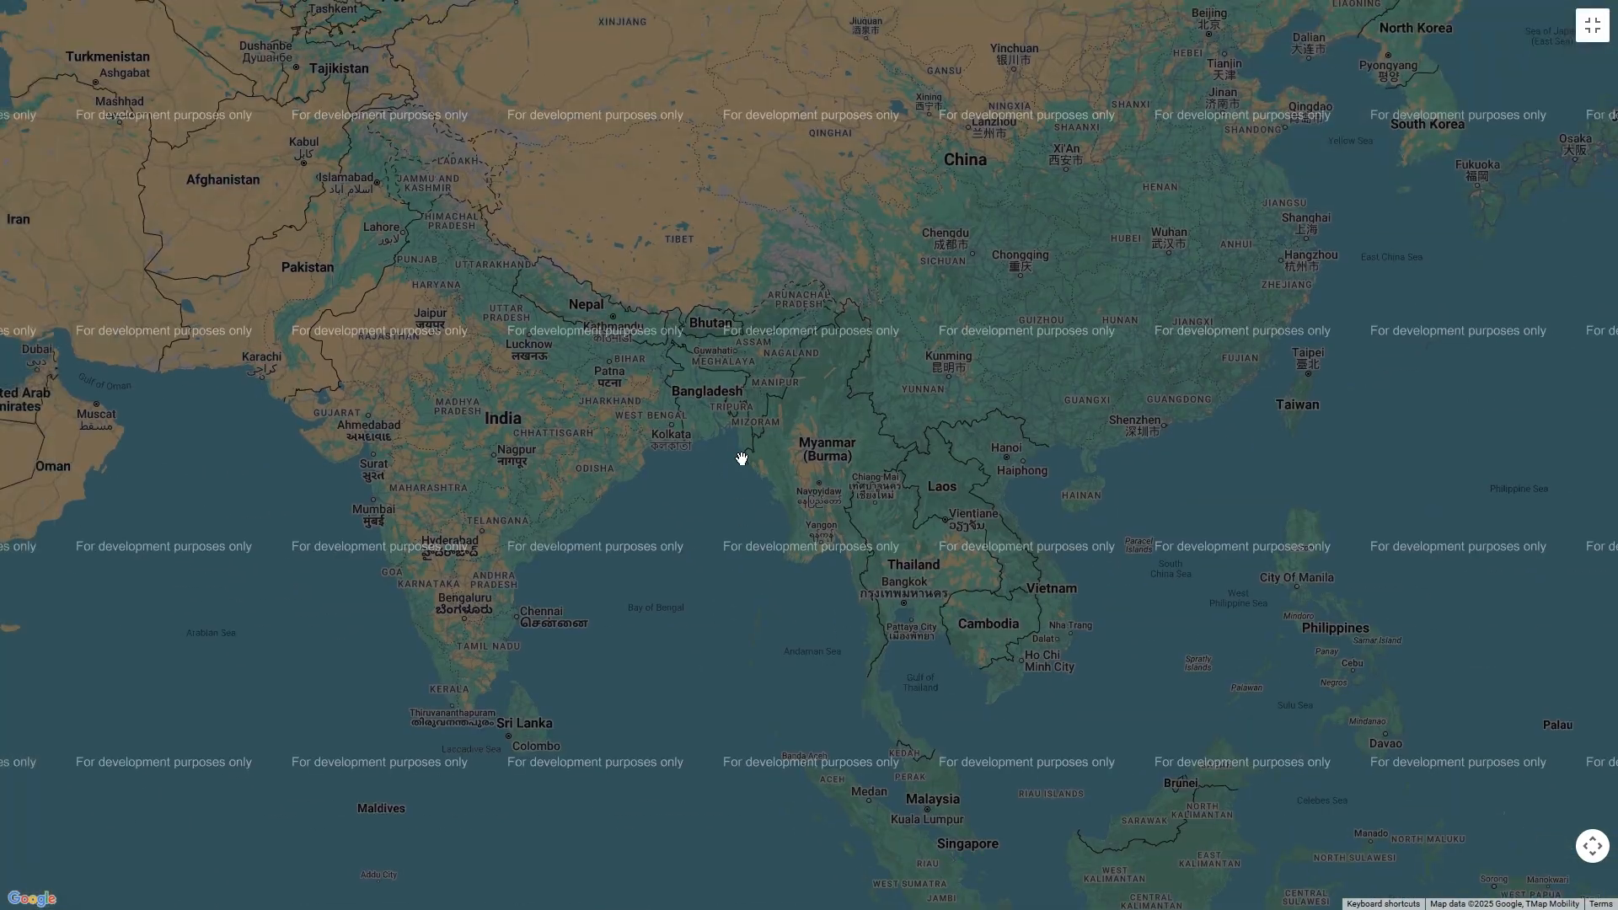
scroll(741, 458, up, 3)
scroll(654, 419, up, 2)
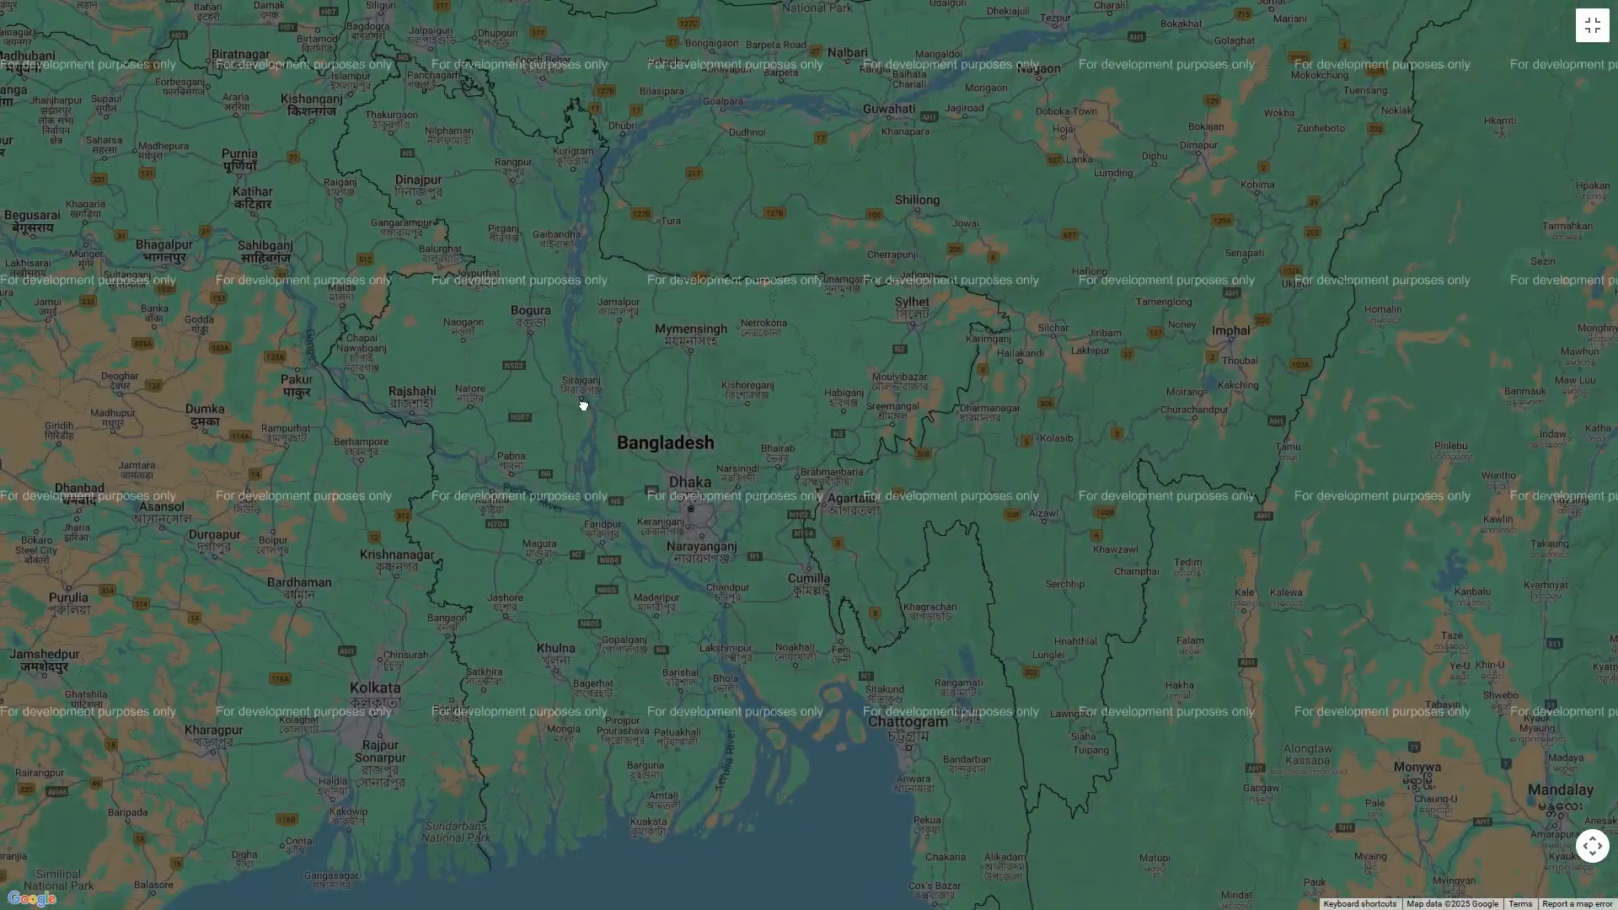
scroll(693, 524, up, 2)
scroll(694, 524, up, 1)
drag(591, 409, 645, 500)
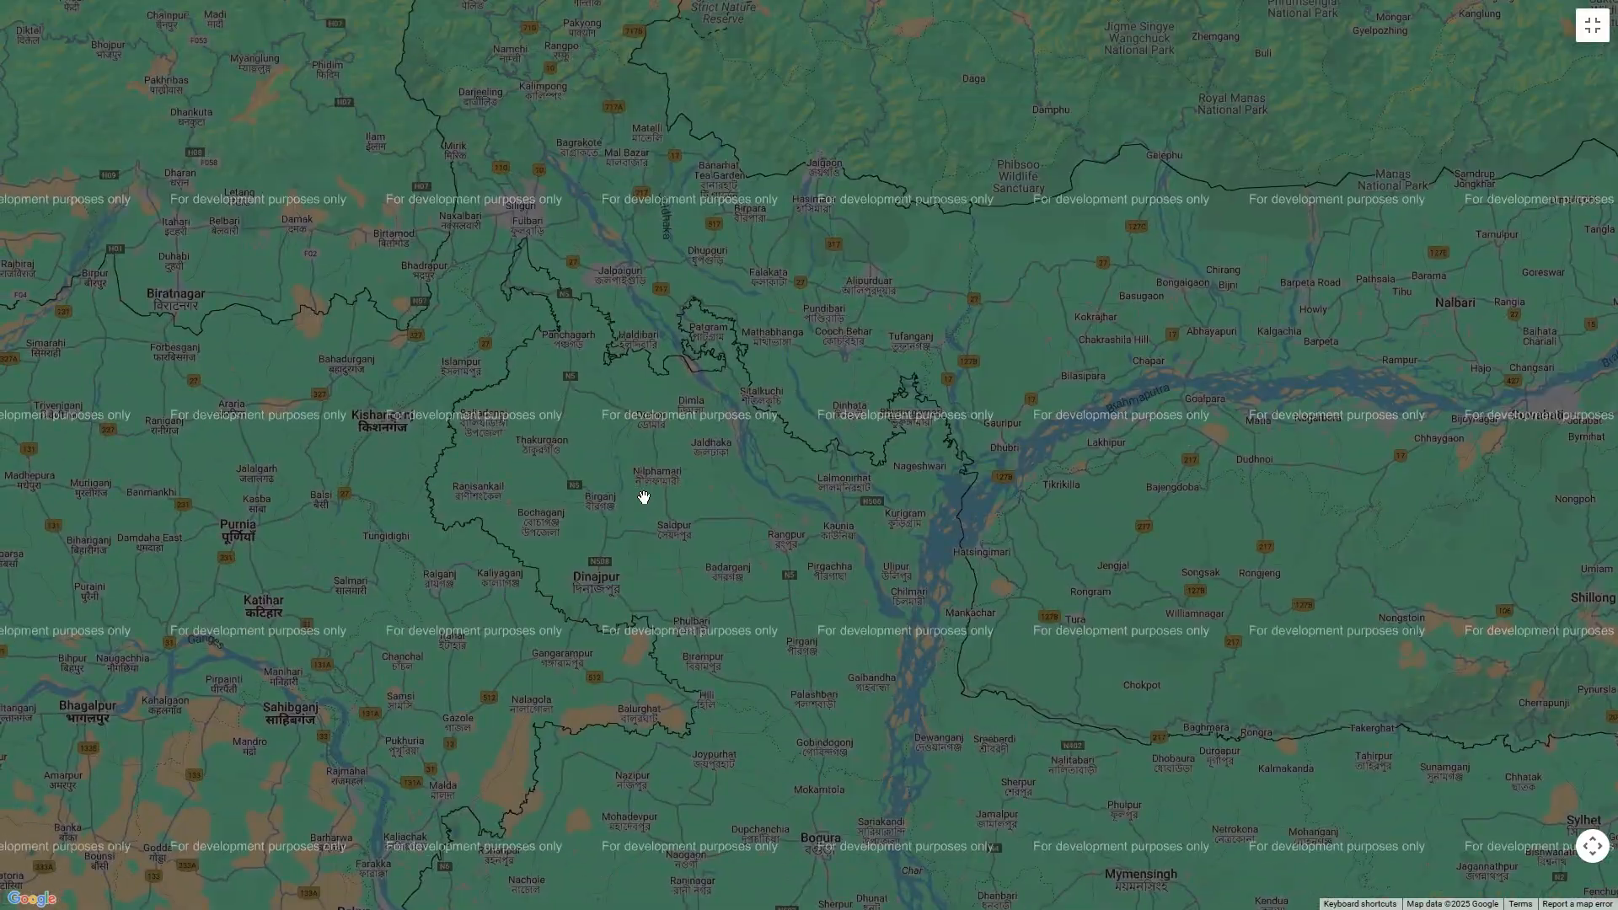
scroll(643, 498, up, 1)
scroll(594, 448, up, 2)
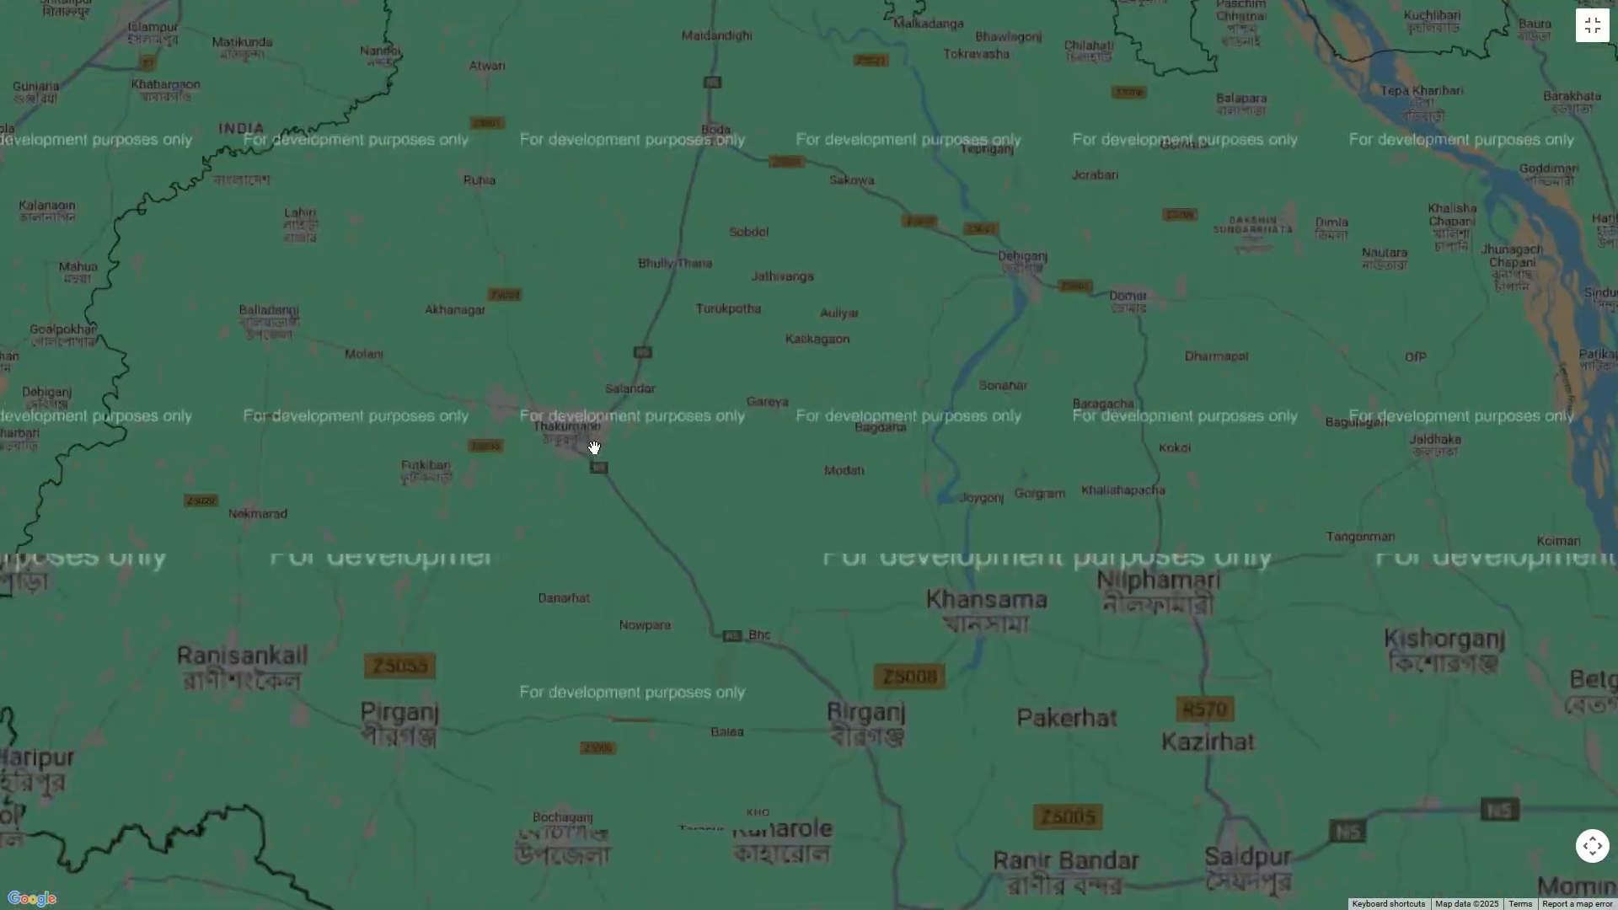
scroll(593, 449, up, 1)
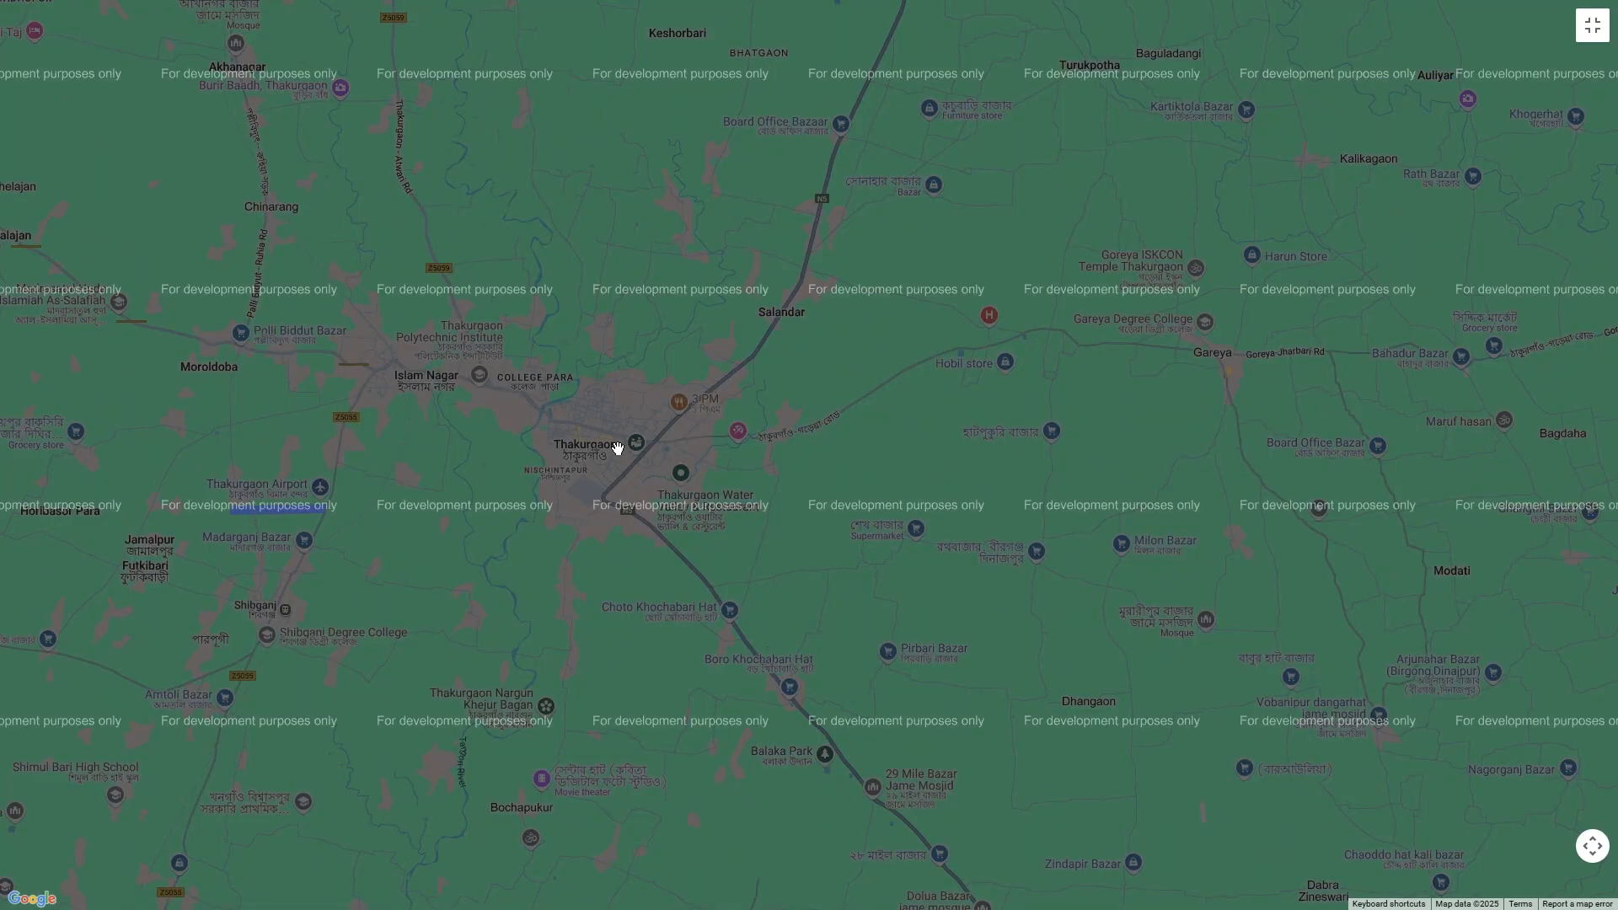
click(539, 379)
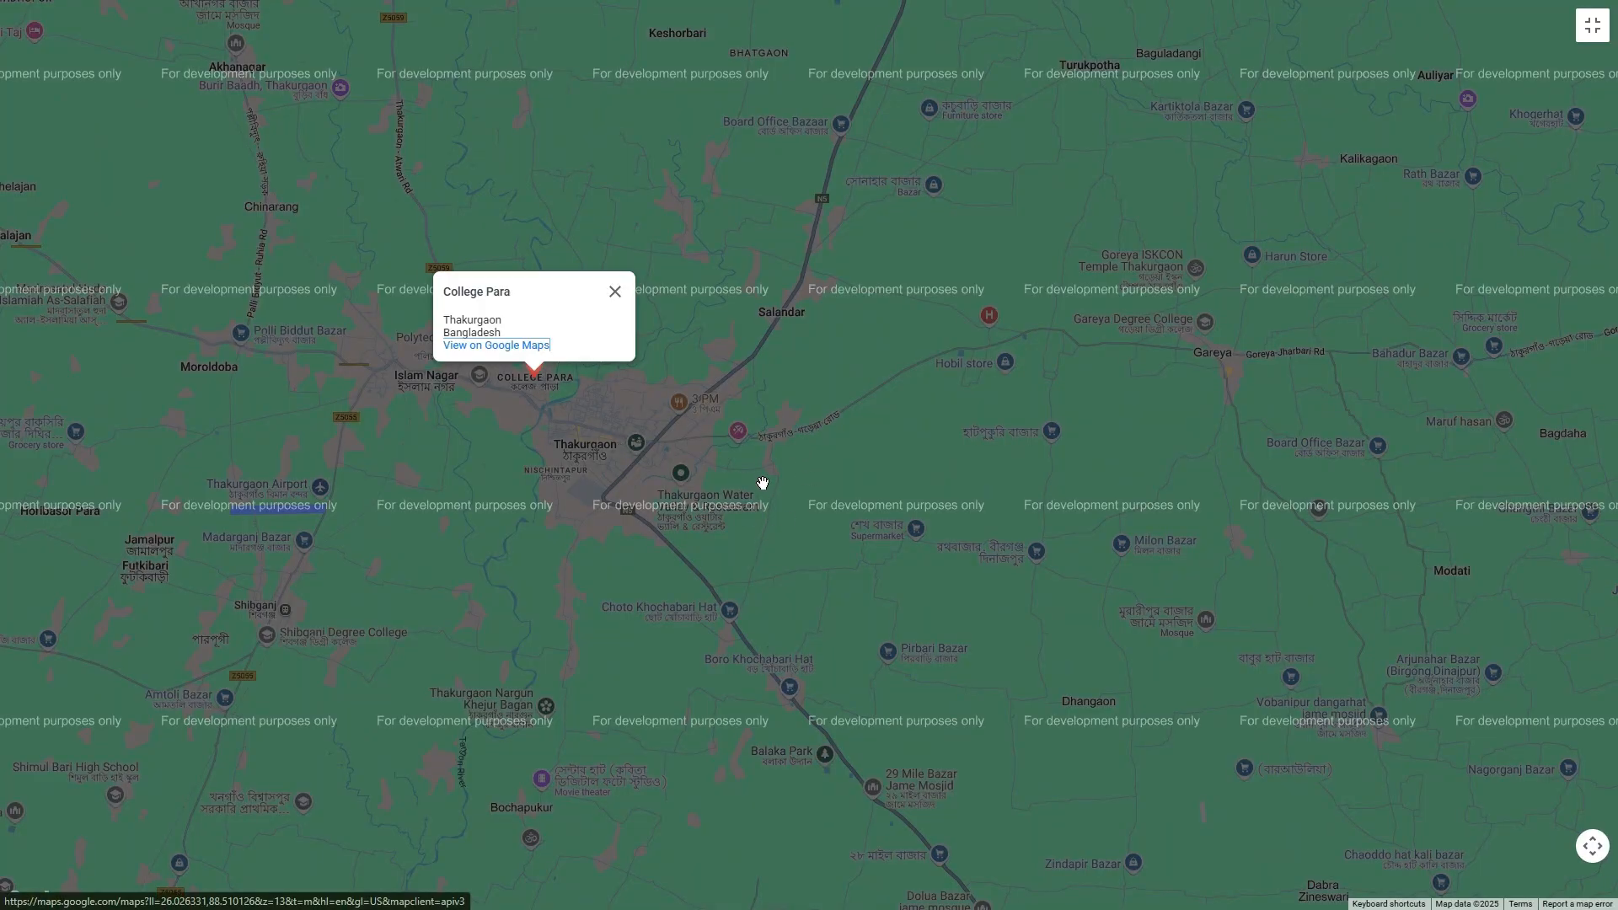
Exit the full-screen map and update the Wilshire Victoria, Pinnacle On The Park and Mesa Verde properties.
click(1595, 40)
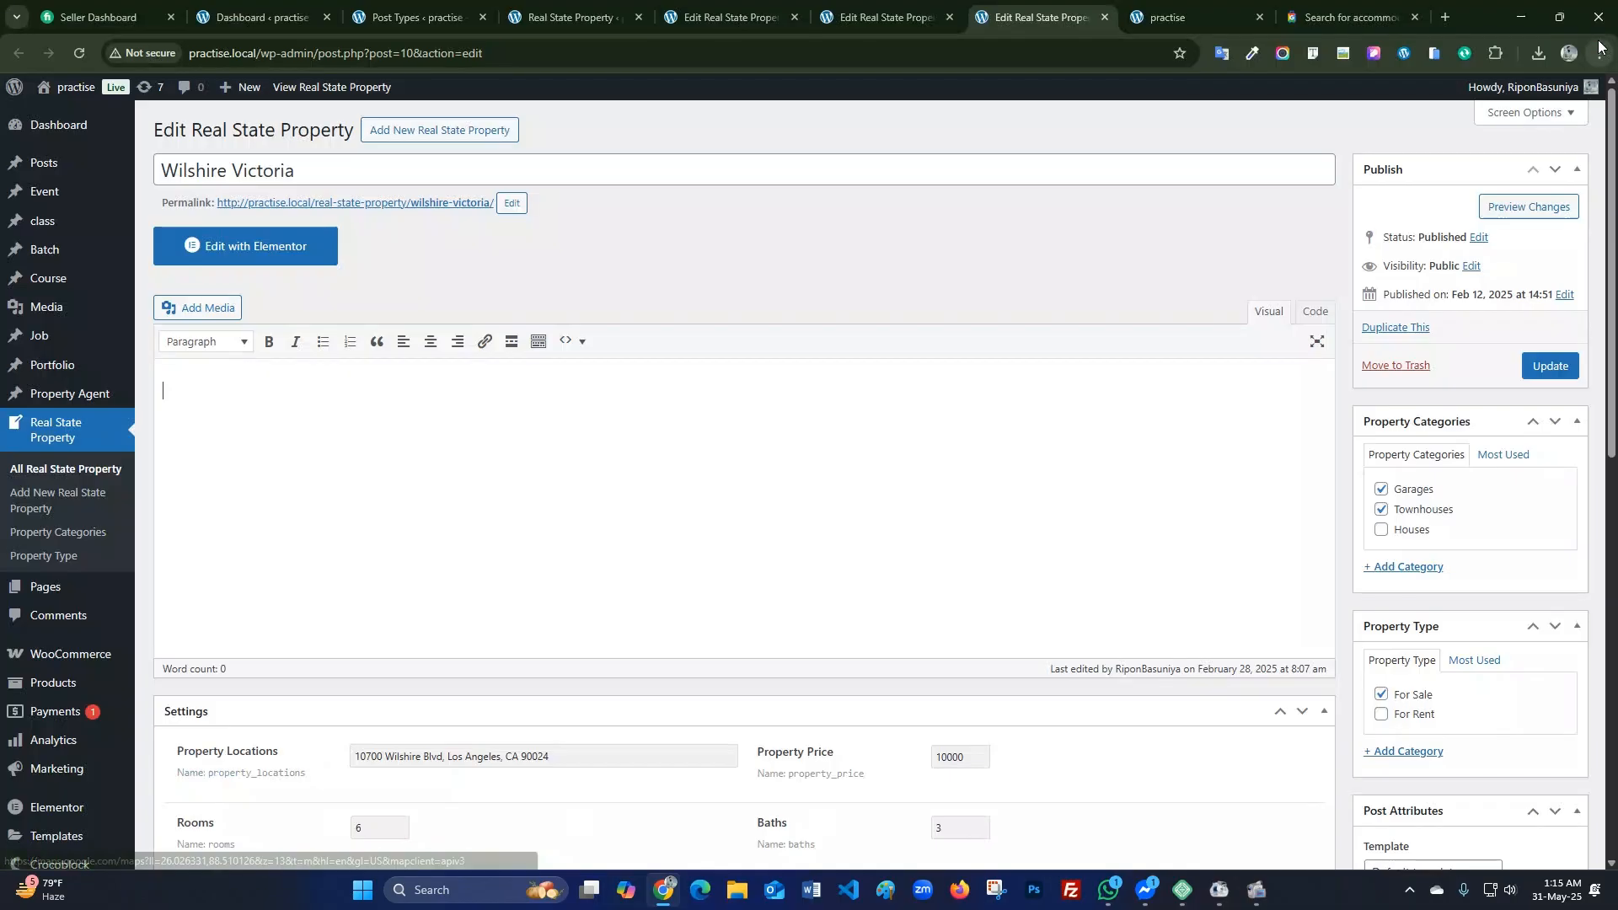
click(1547, 365)
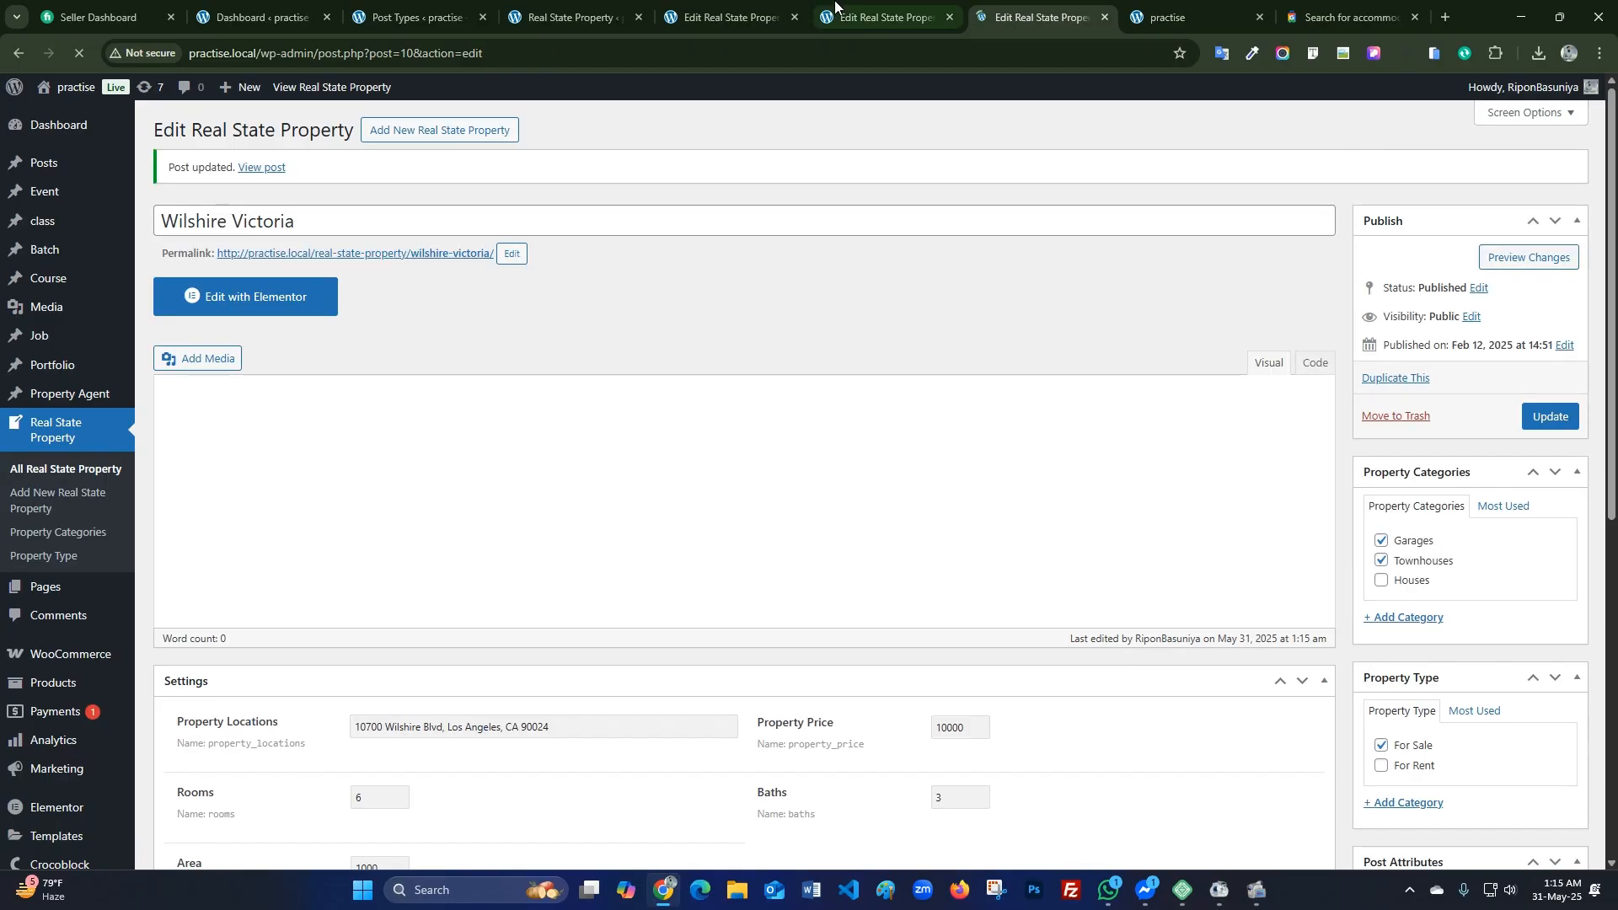
click(898, 17)
click(1549, 417)
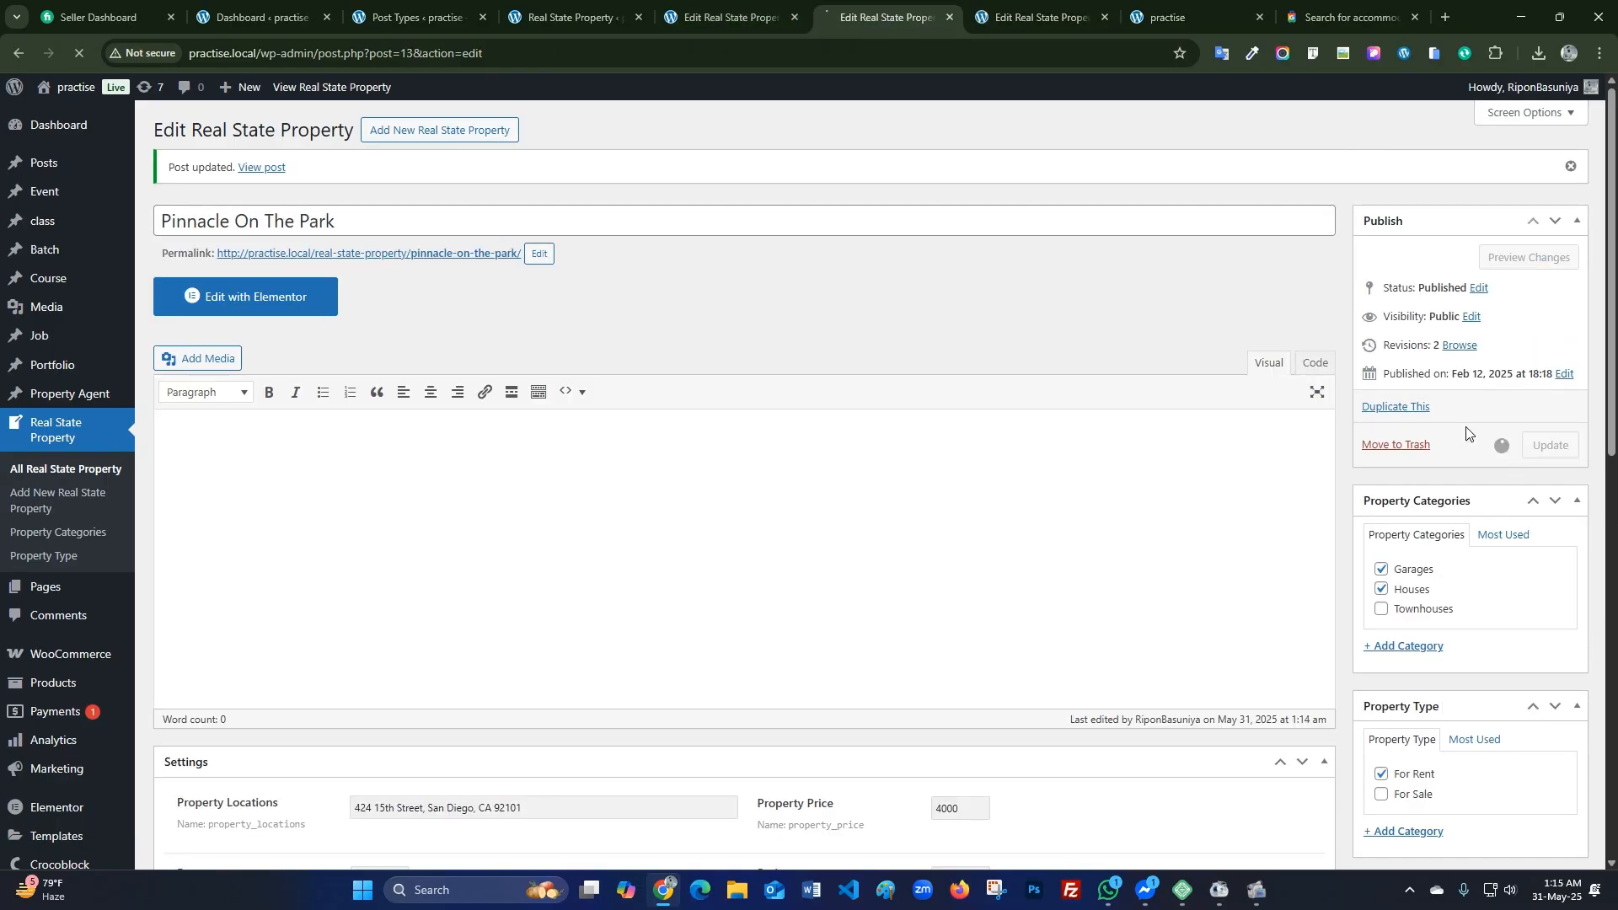
click(732, 17)
click(1550, 417)
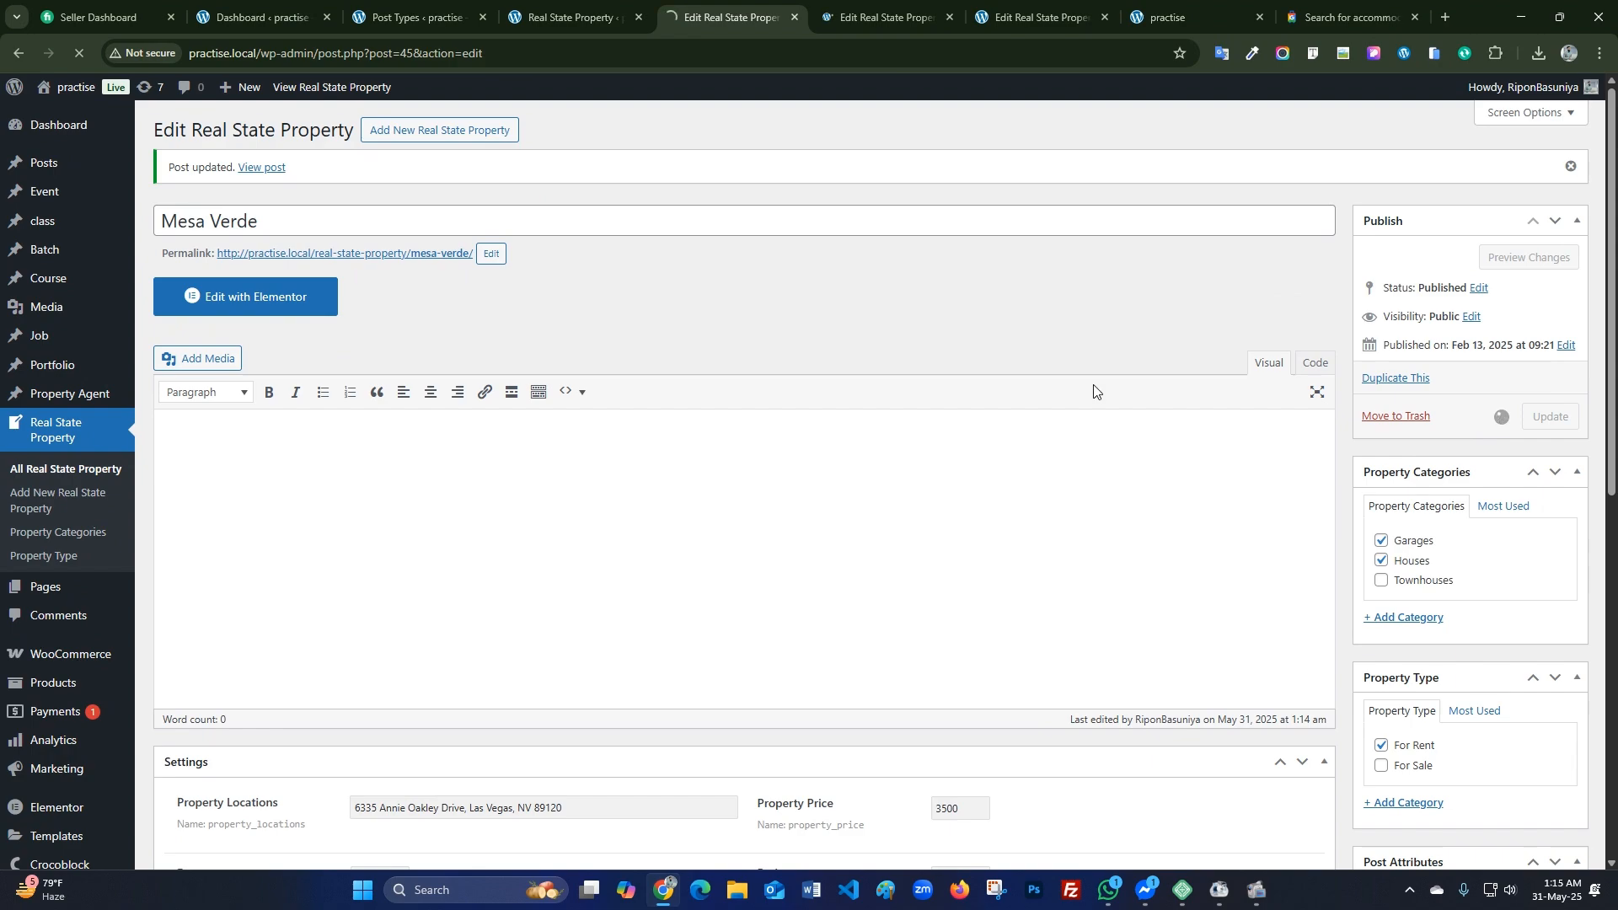
Close the editing pages of the three properties and return to the Real State Property list.
click(795, 17)
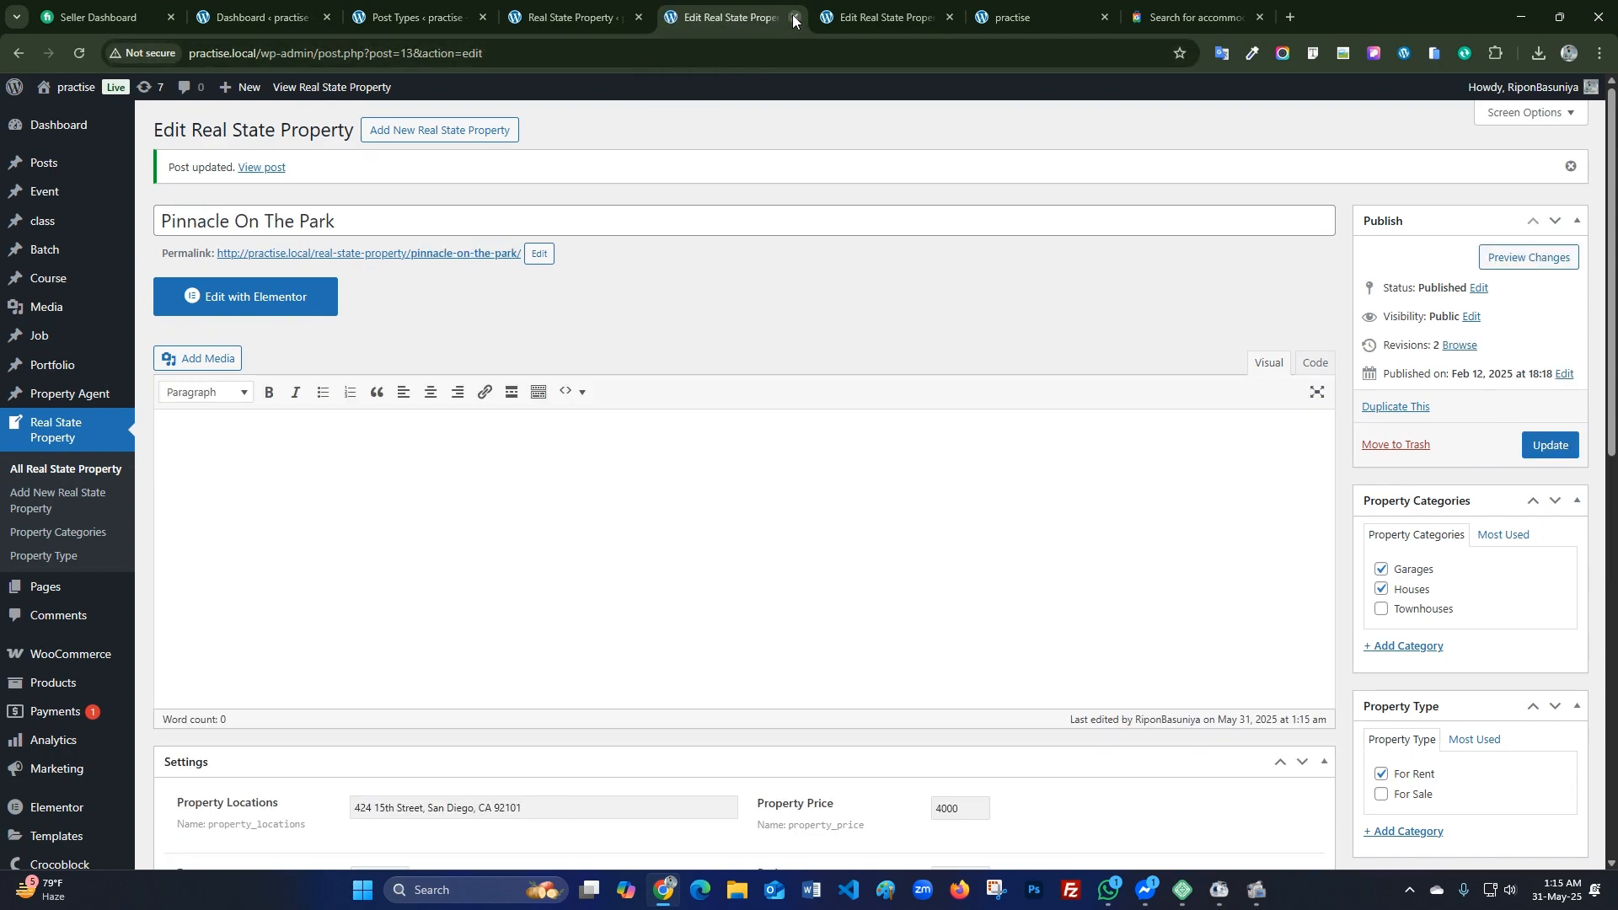
click(794, 17)
click(794, 17)
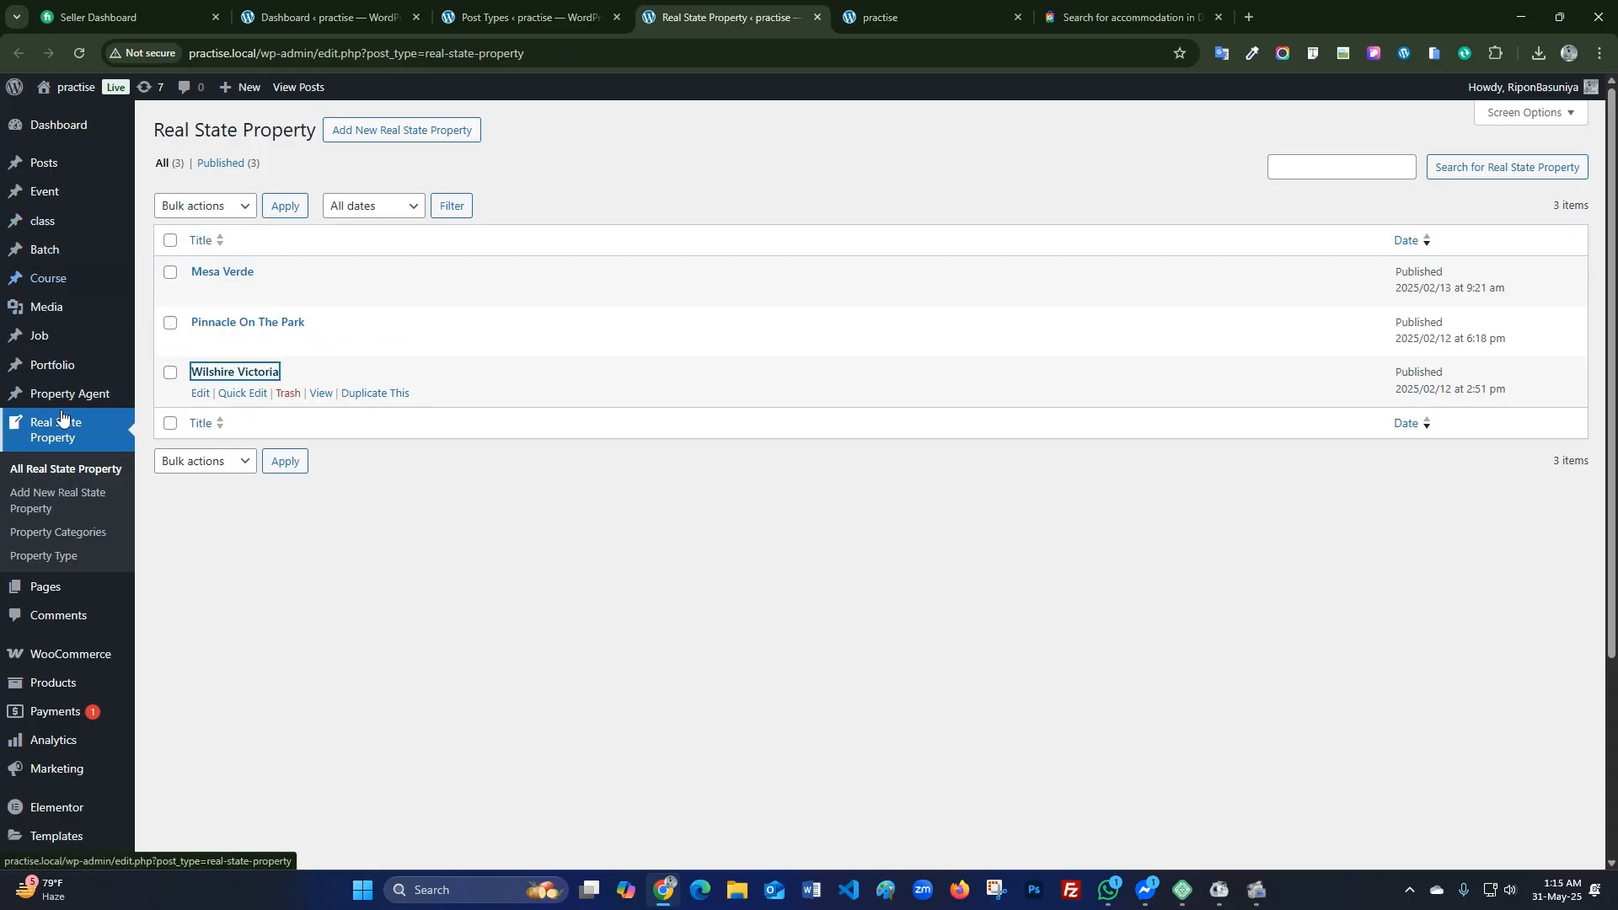
Create a new page titled "map listing" and open it in the Elementor editor.
mouse_move(79, 591)
right_click(197, 607)
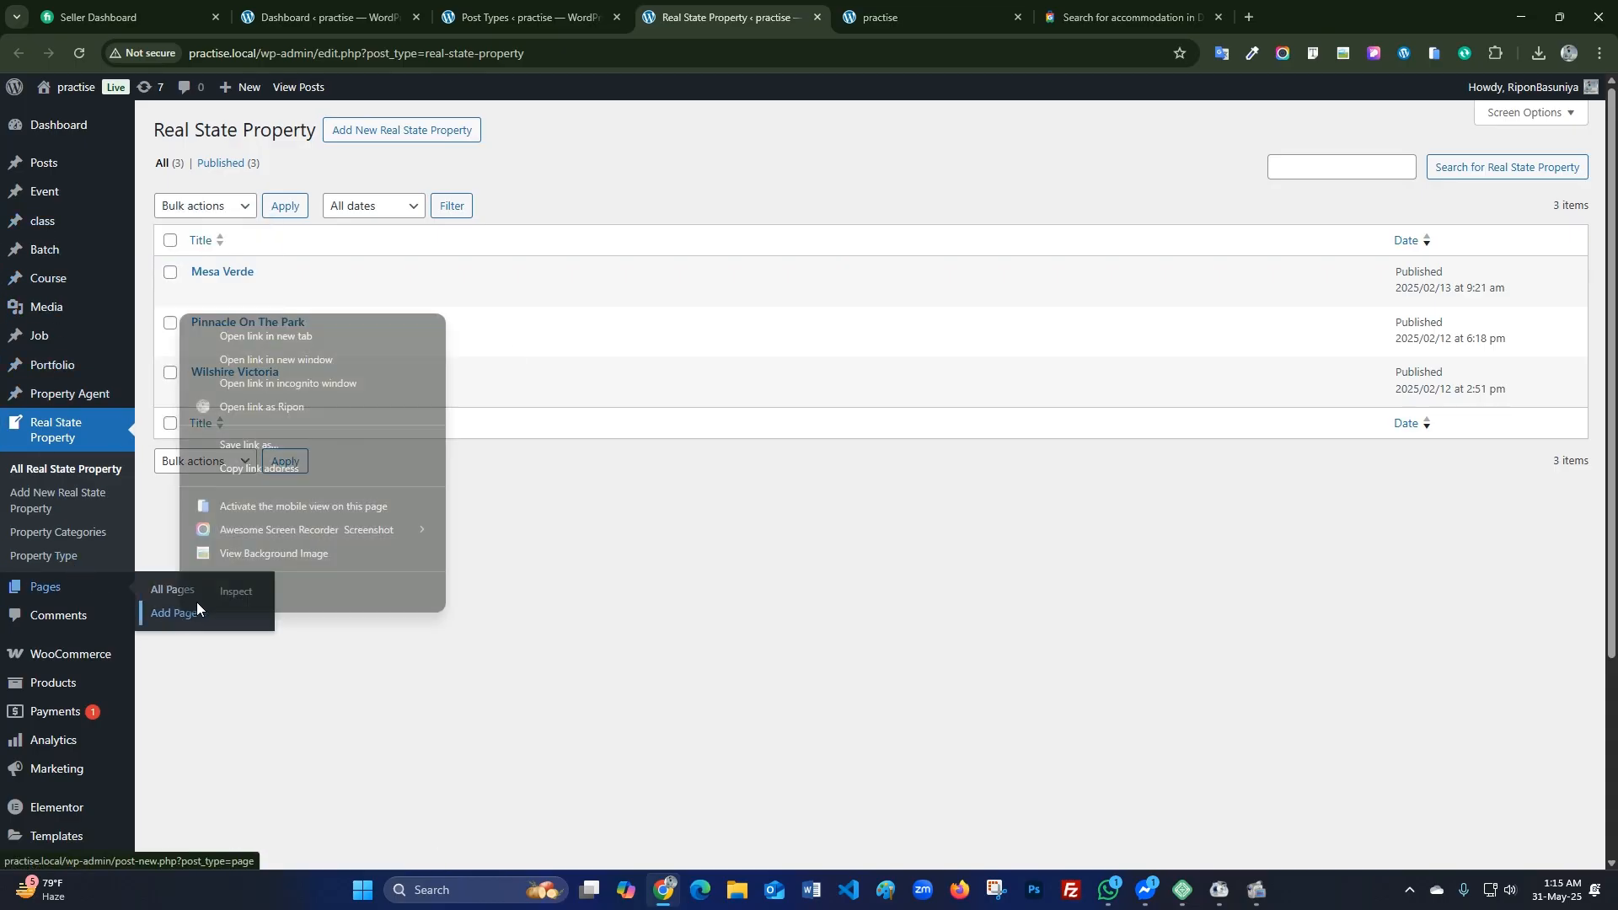
click(286, 336)
click(865, 22)
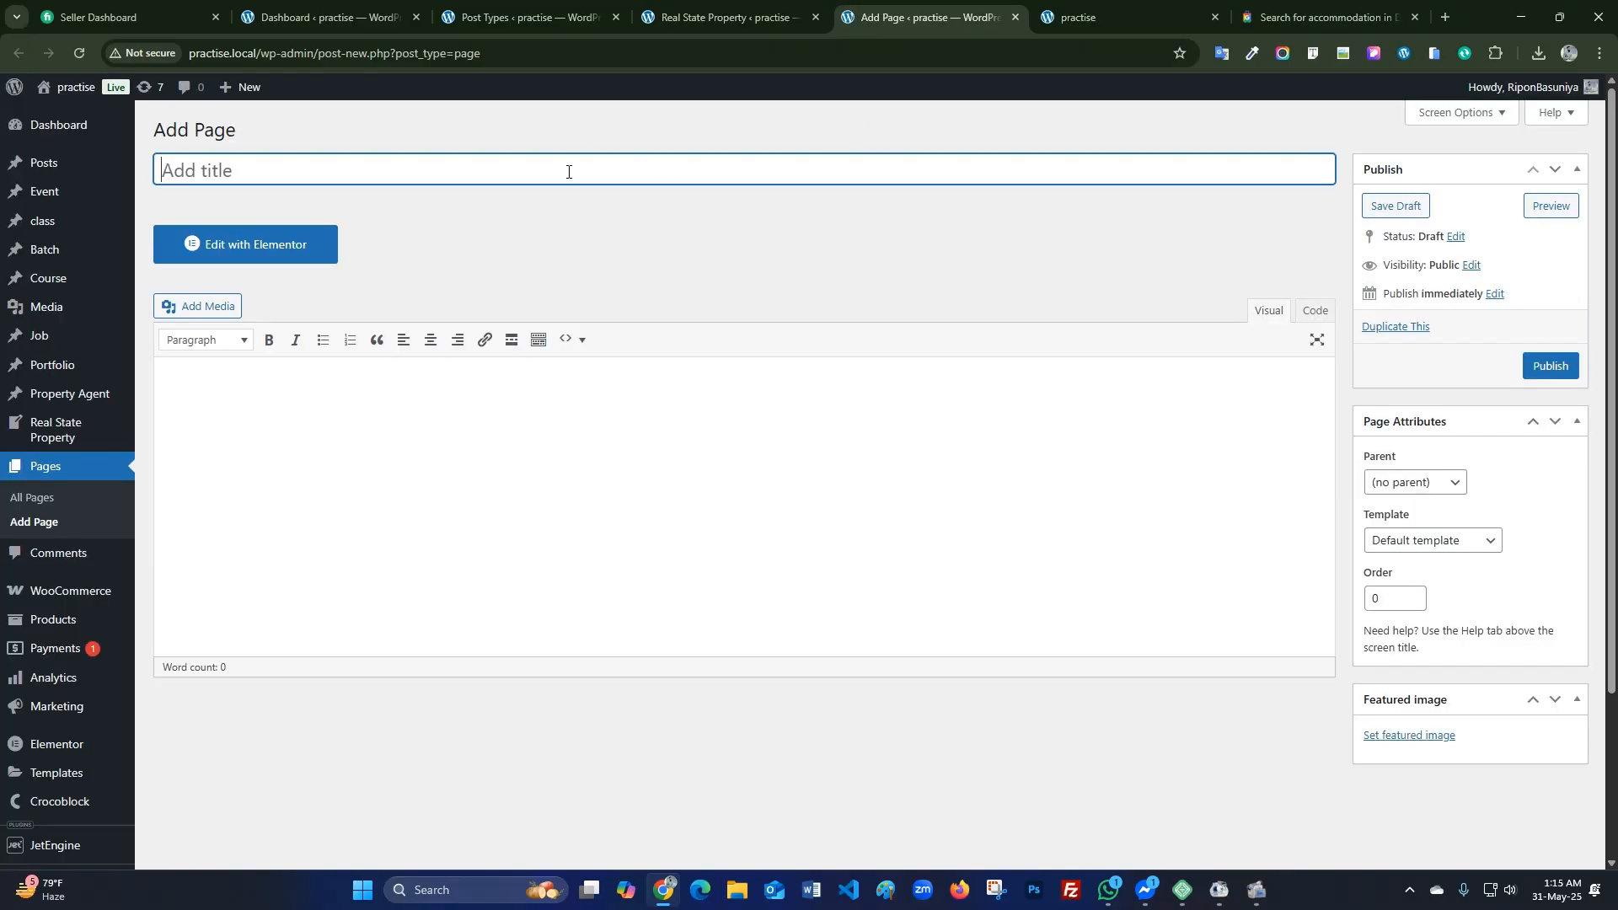
text(map ls)
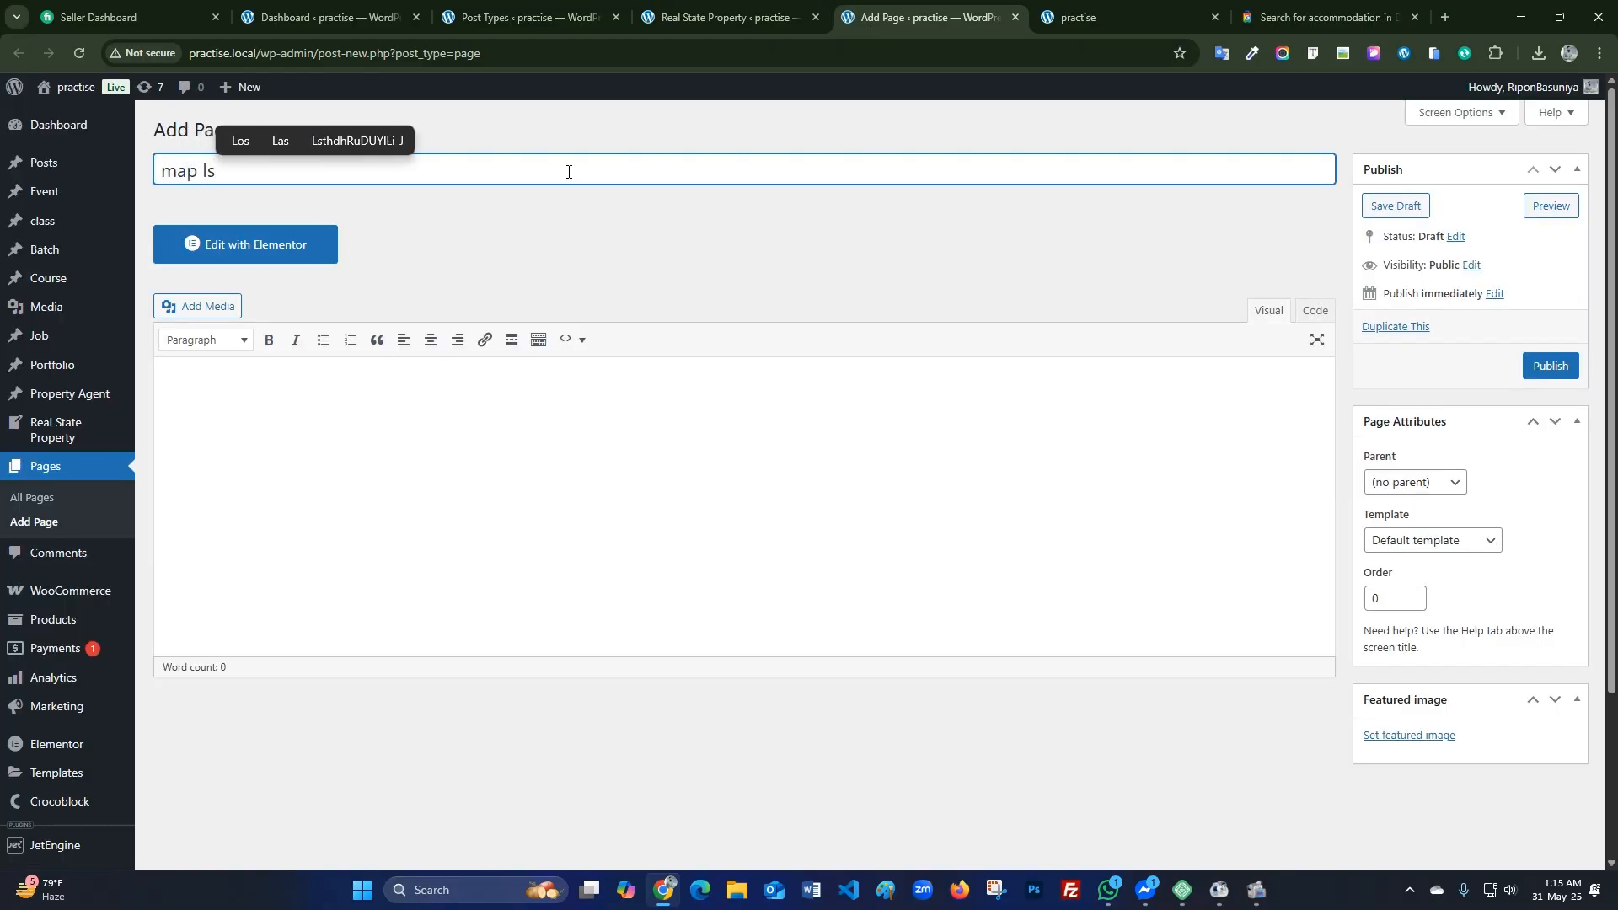
key(BackSpace)
text(isting)
click(289, 253)
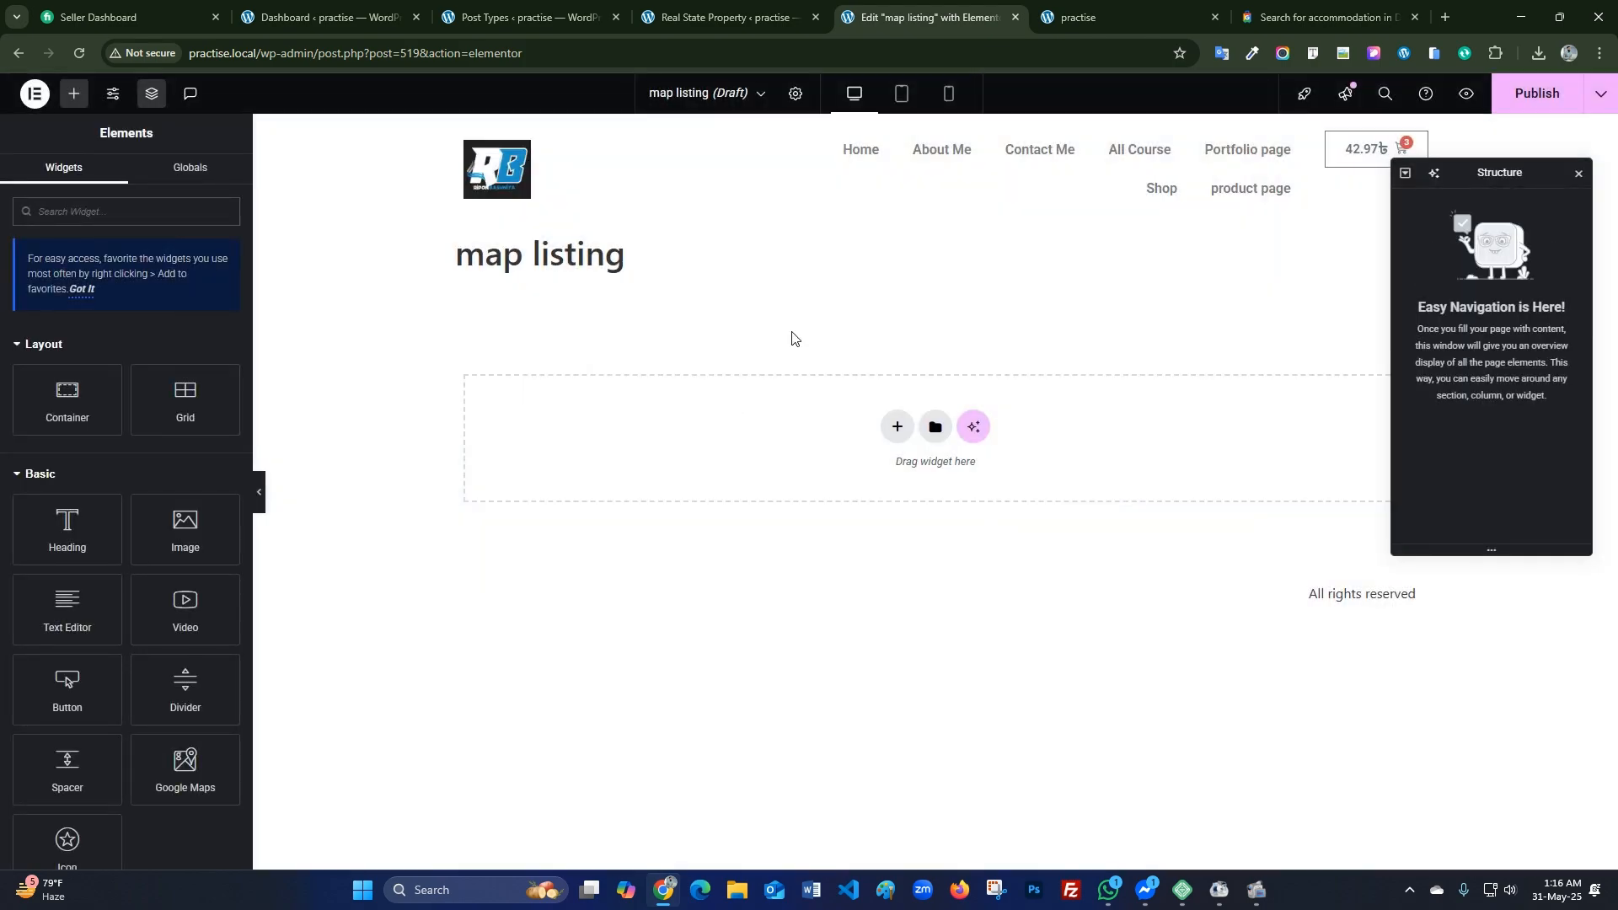
Change the page layout to one that keeps the site header and footer but drops the page title.
click(802, 97)
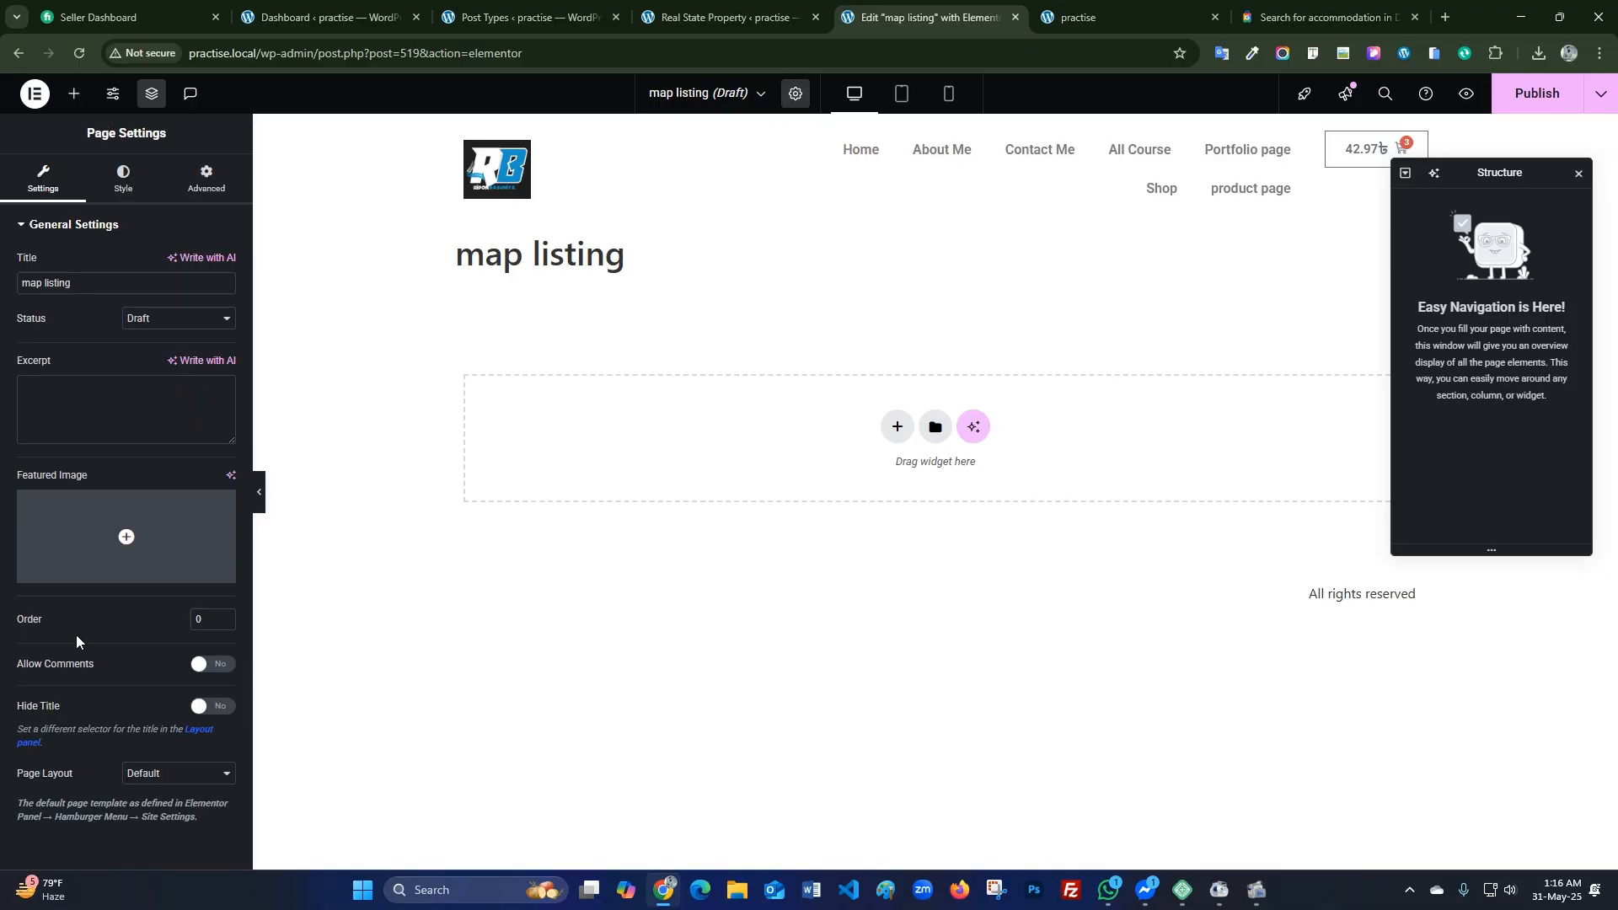
click(134, 776)
click(193, 816)
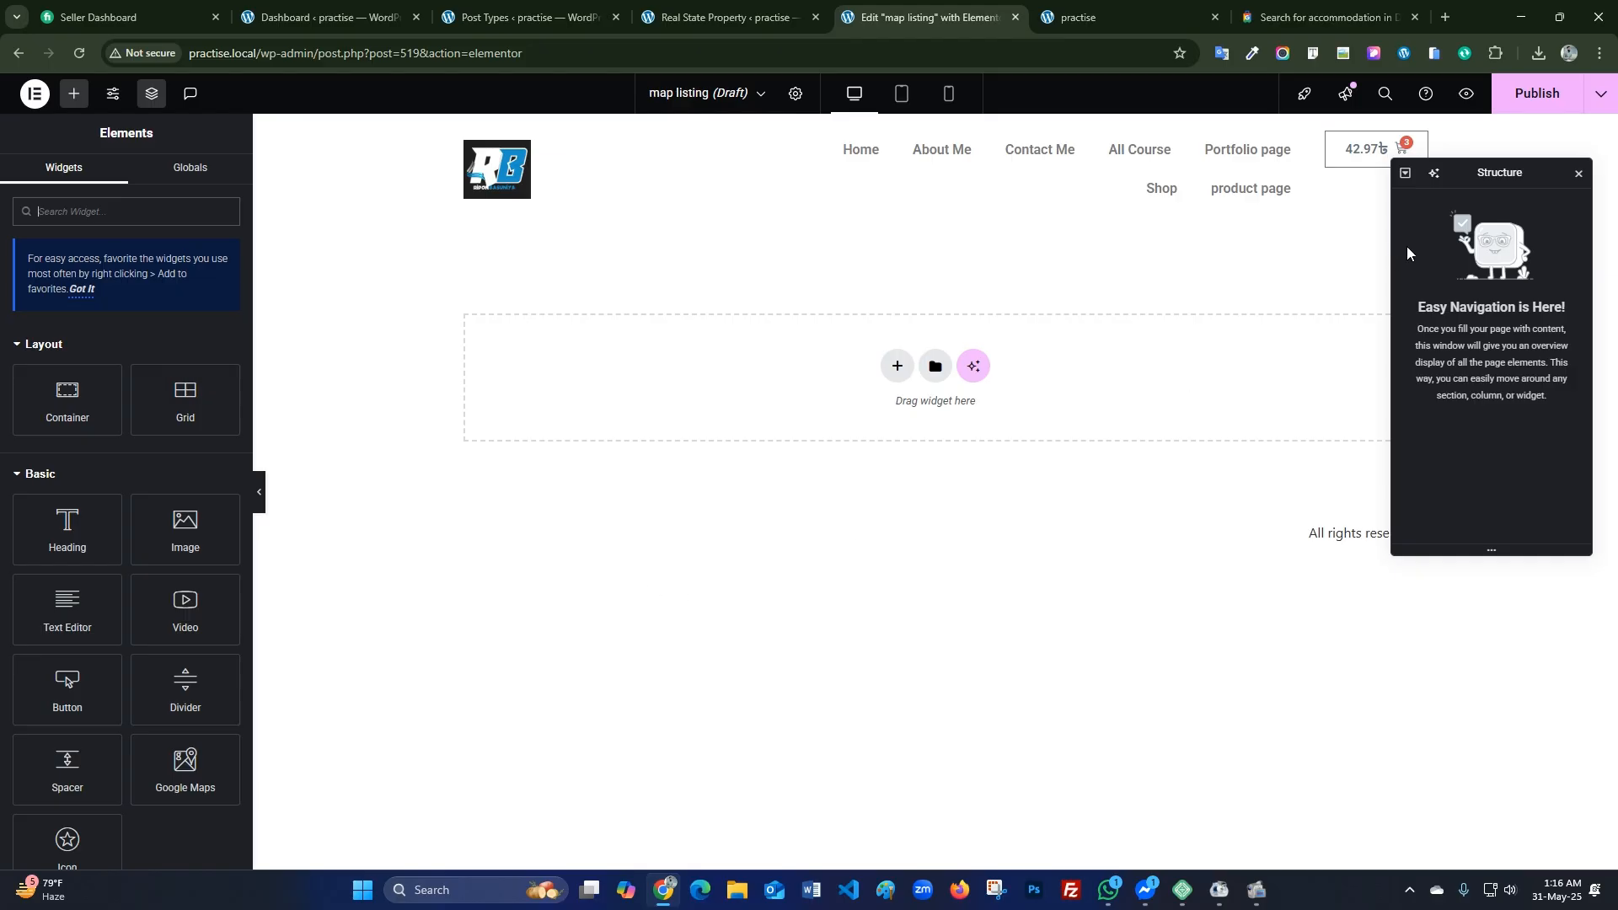
Move the Structure window clear of the content area and add a single-column flexbox container holding a Heading widget.
drag(1471, 174, 1475, 386)
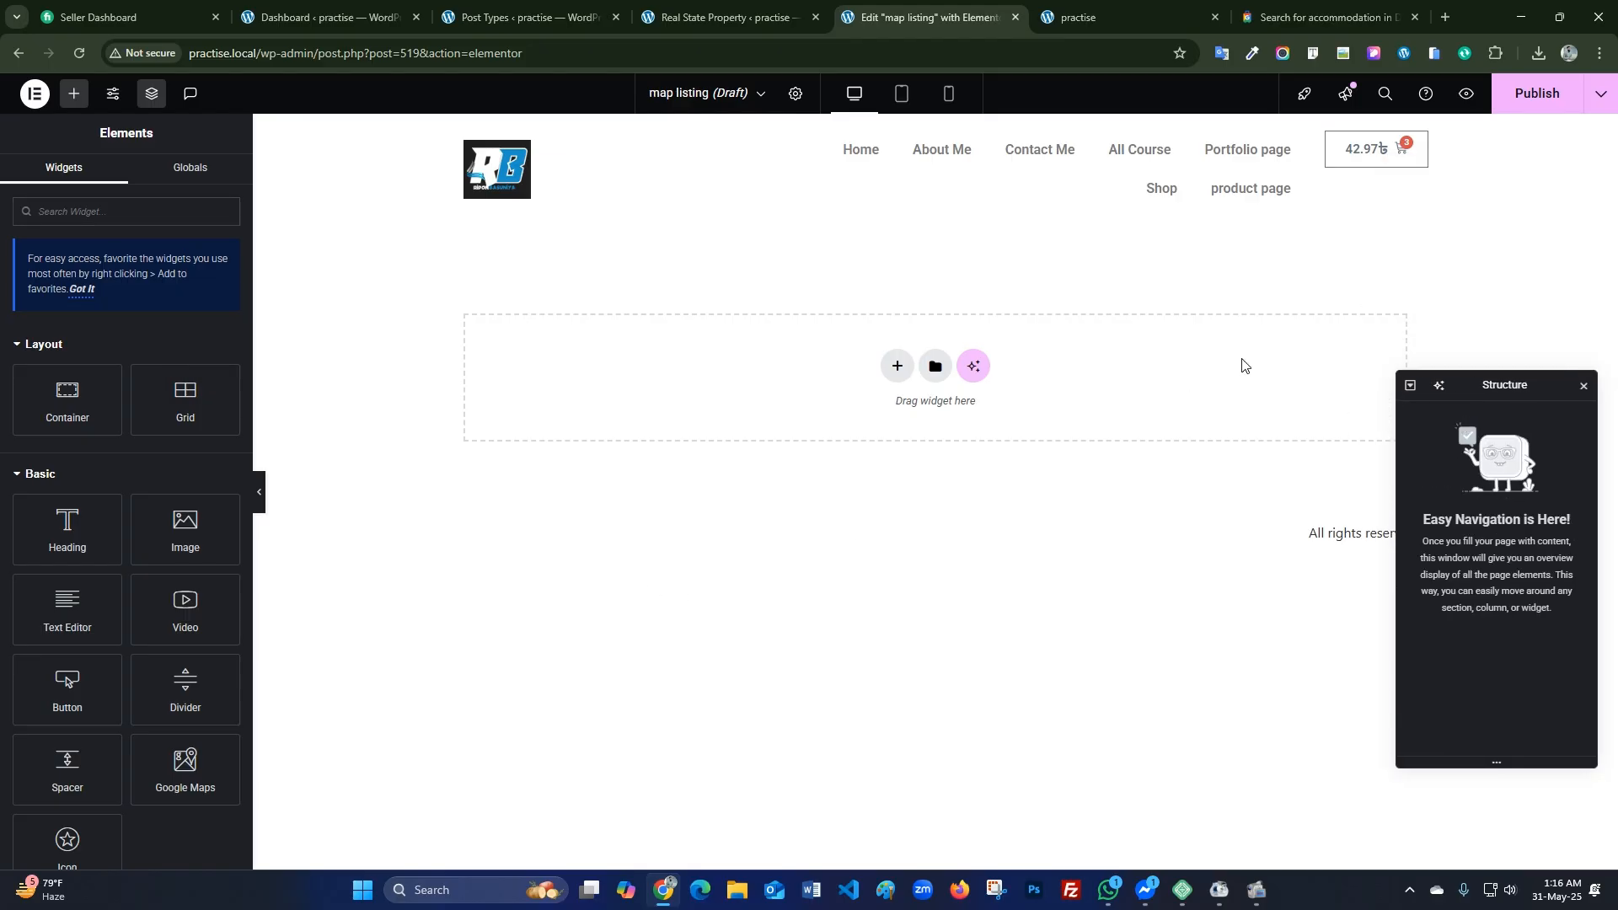
click(896, 365)
click(852, 431)
click(708, 407)
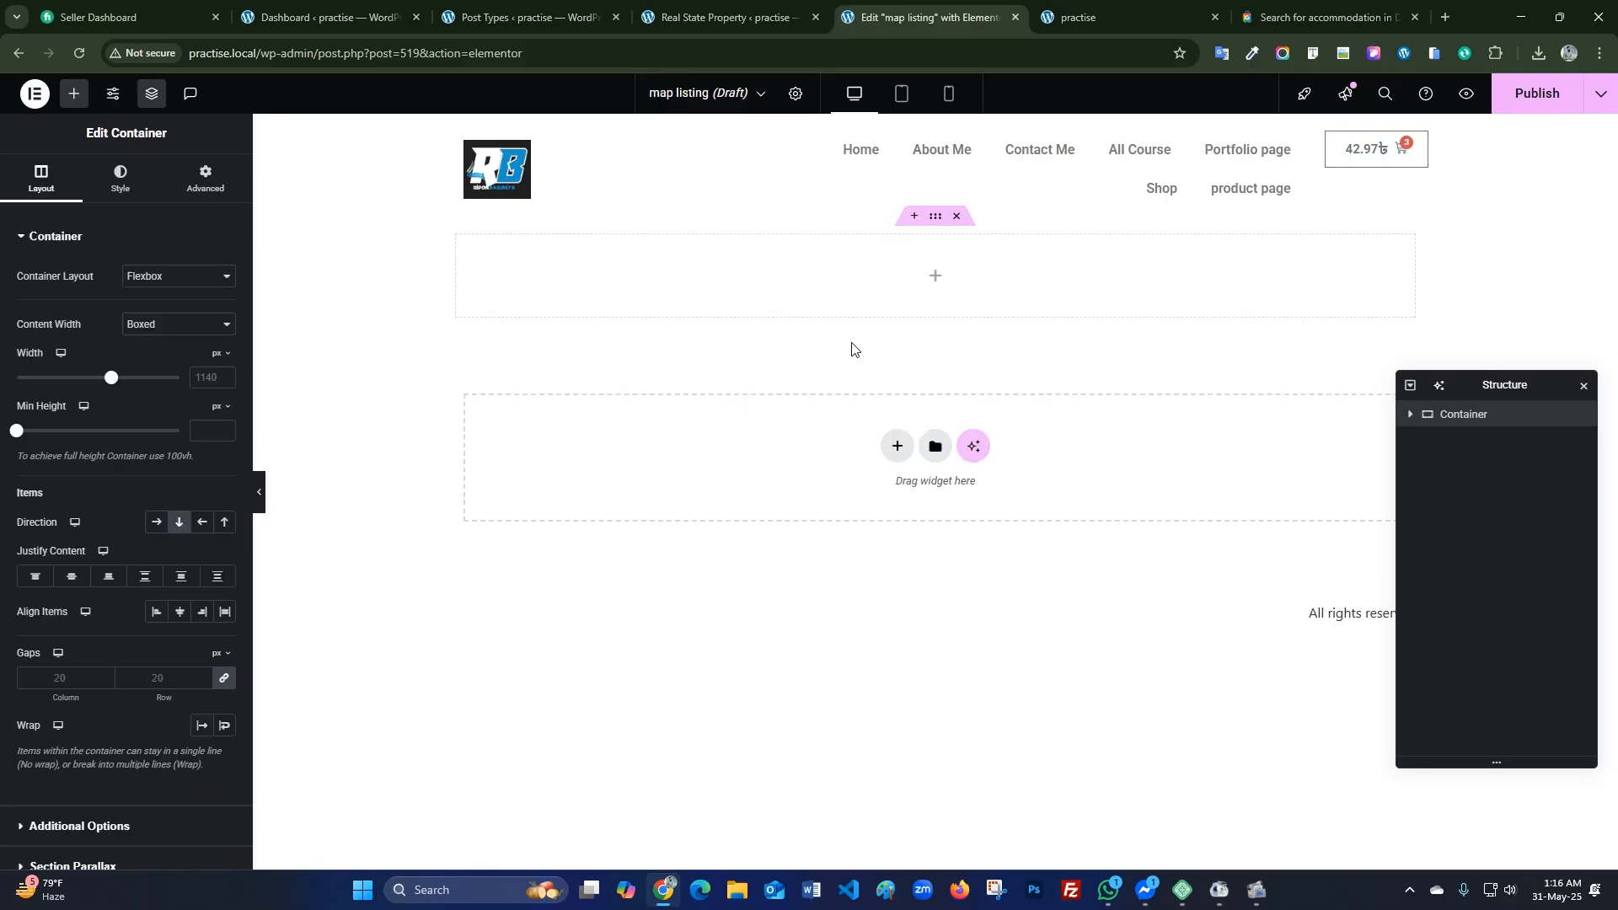
click(935, 279)
drag(65, 527, 806, 296)
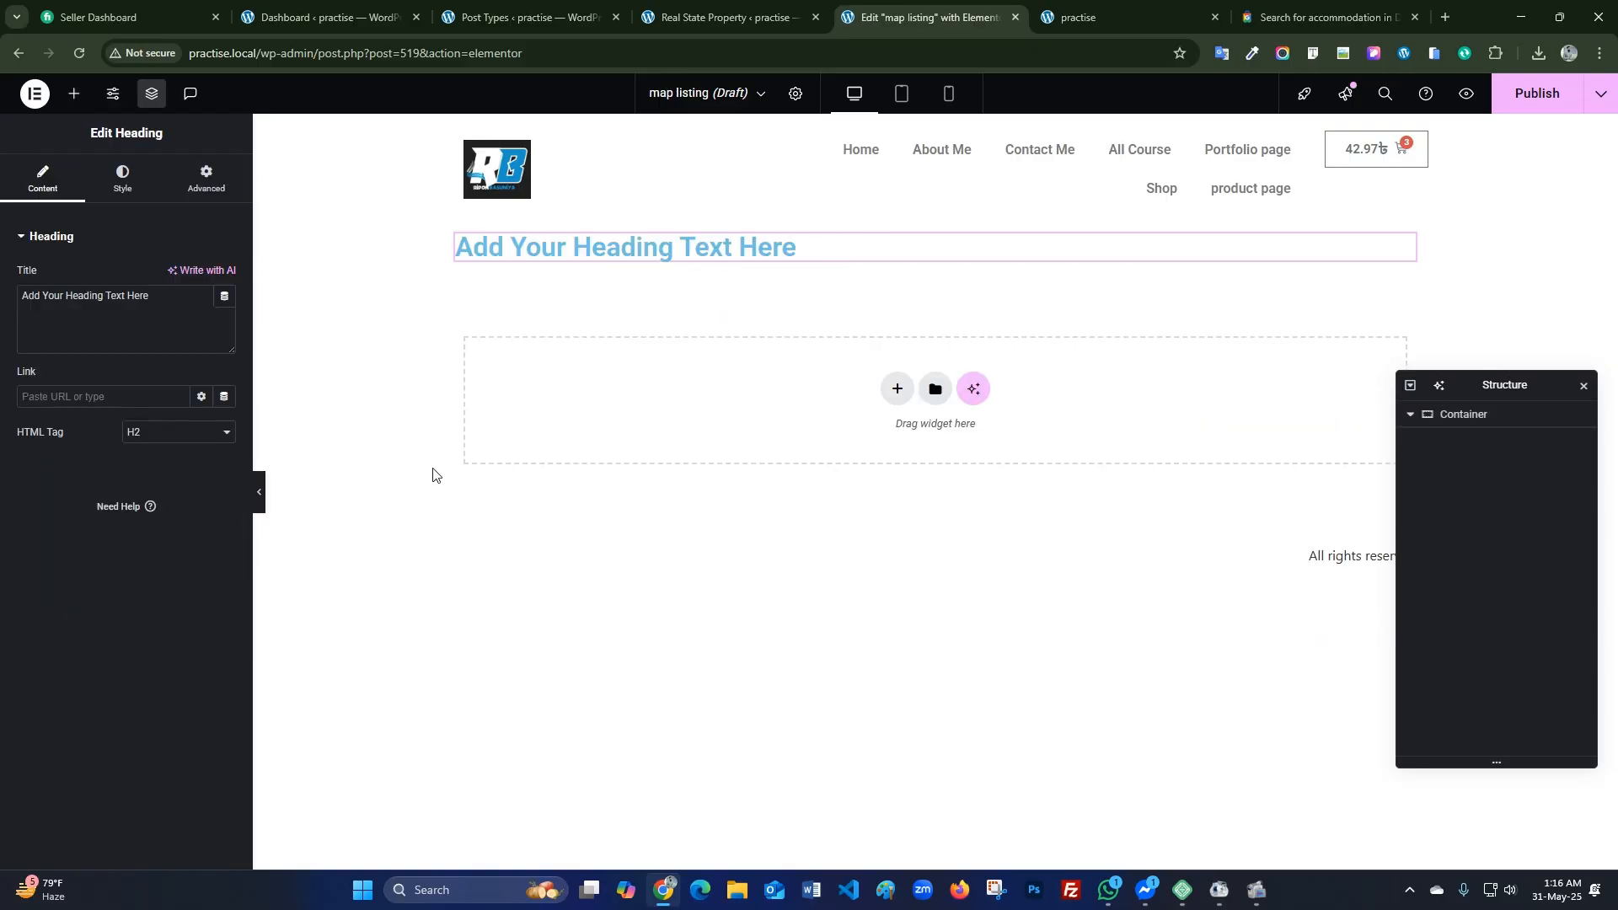
Centre the heading and set its text to "Map Listing".
click(122, 179)
click(180, 277)
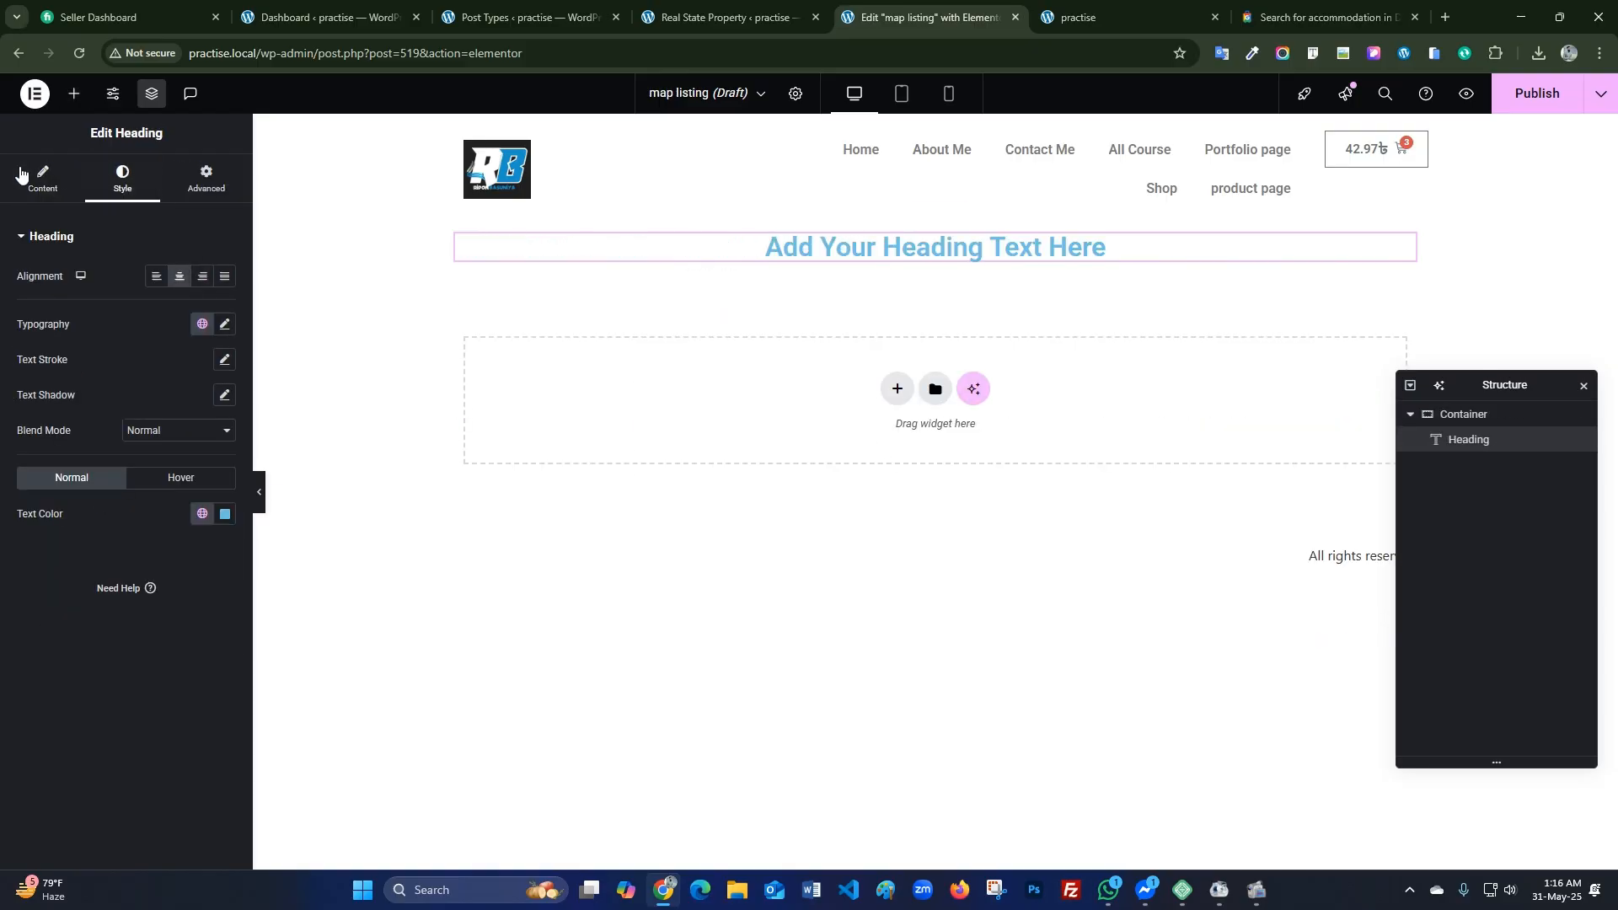
click(21, 175)
drag(109, 297, 2, 287)
text(map )
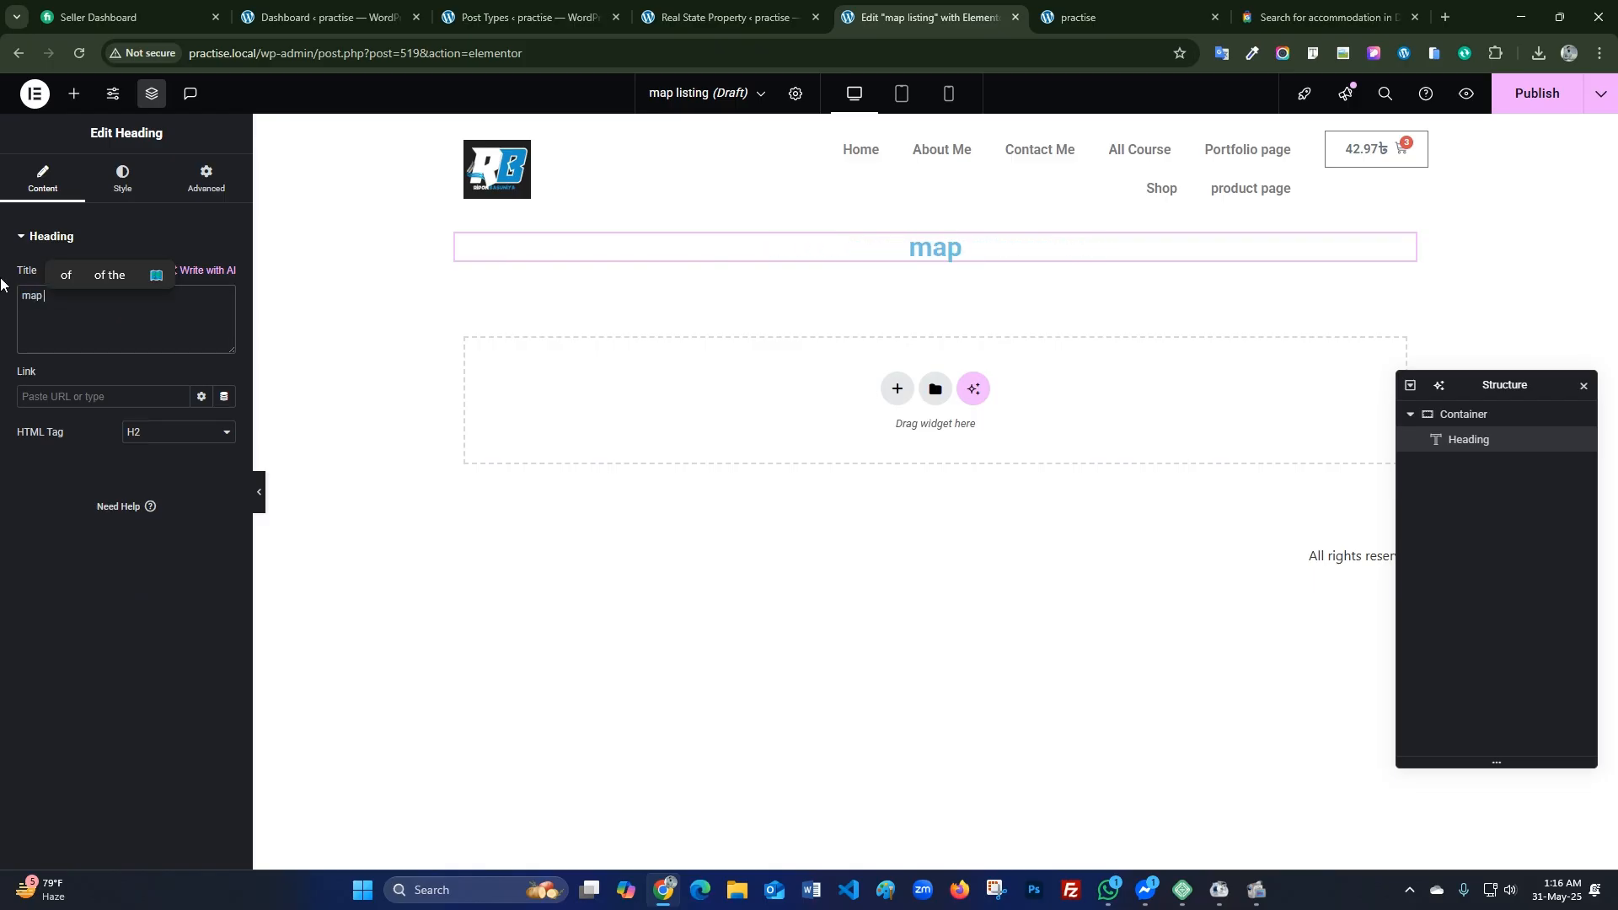
text(Listing)
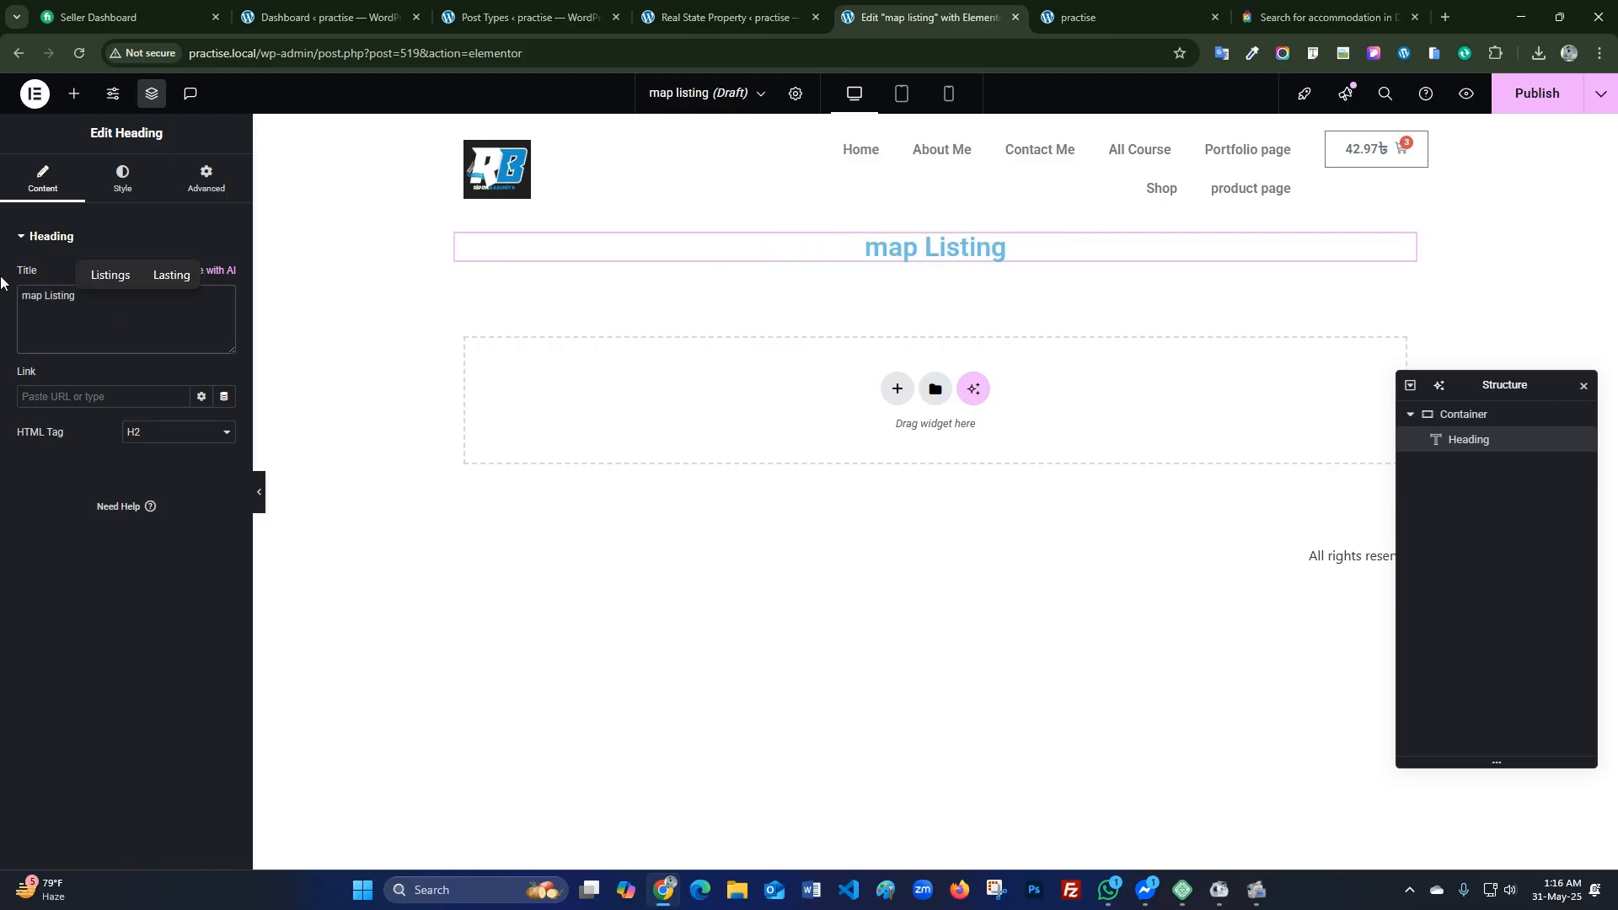
drag(30, 305, 2, 313)
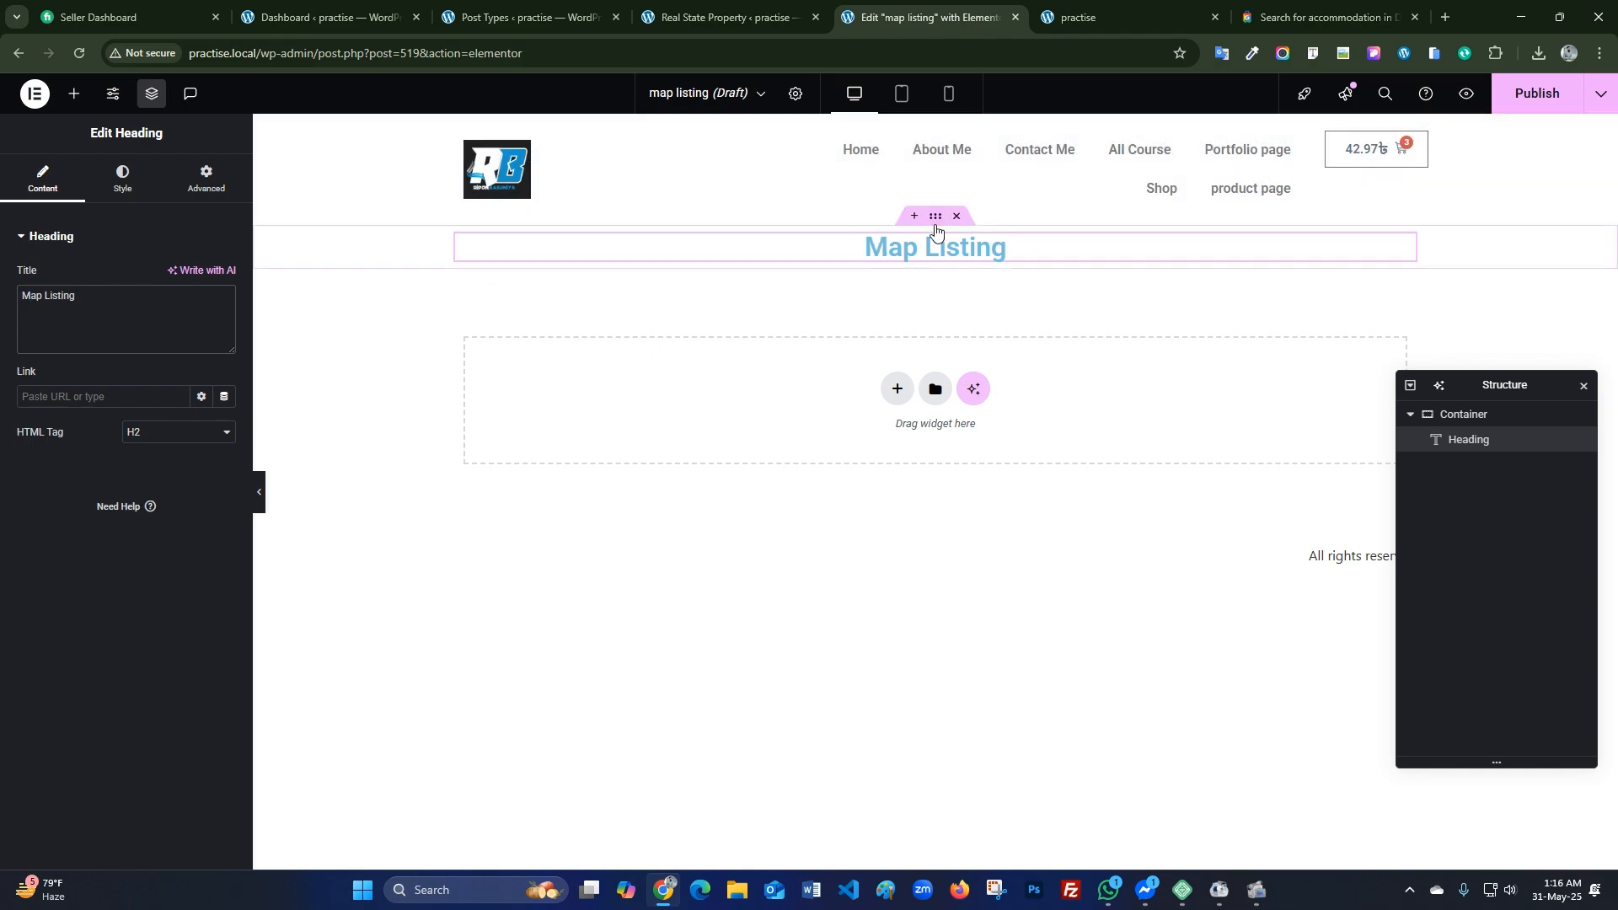
Unlink the heading container's margin and padding values and set its top and bottom padding to 70 px.
click(936, 218)
click(199, 178)
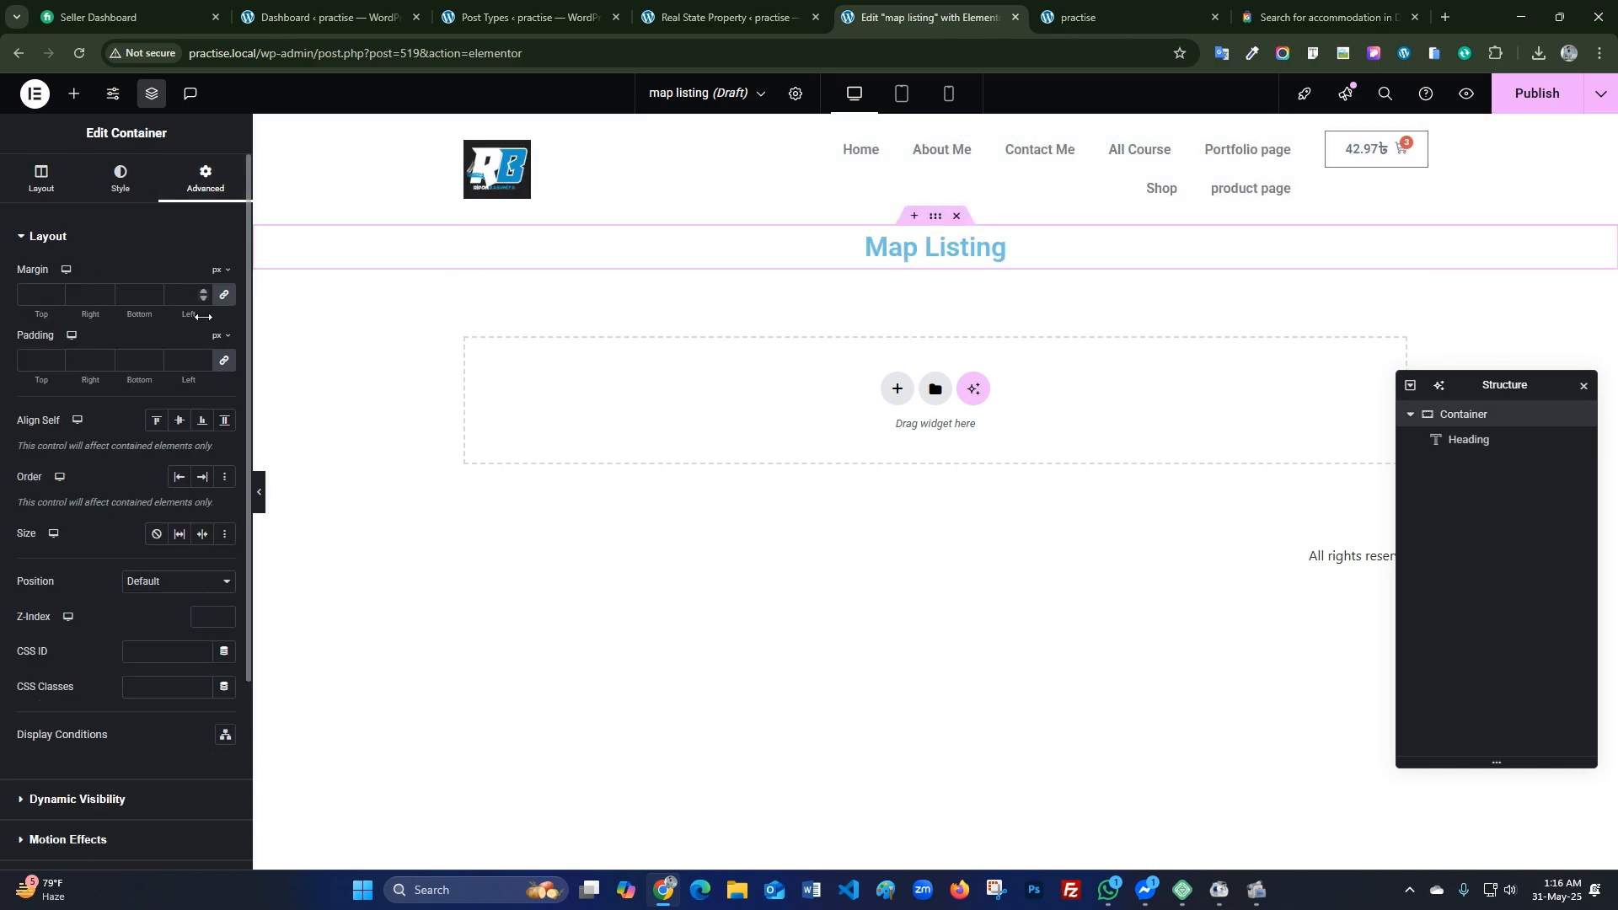
click(224, 296)
click(225, 362)
click(33, 360)
text(70)
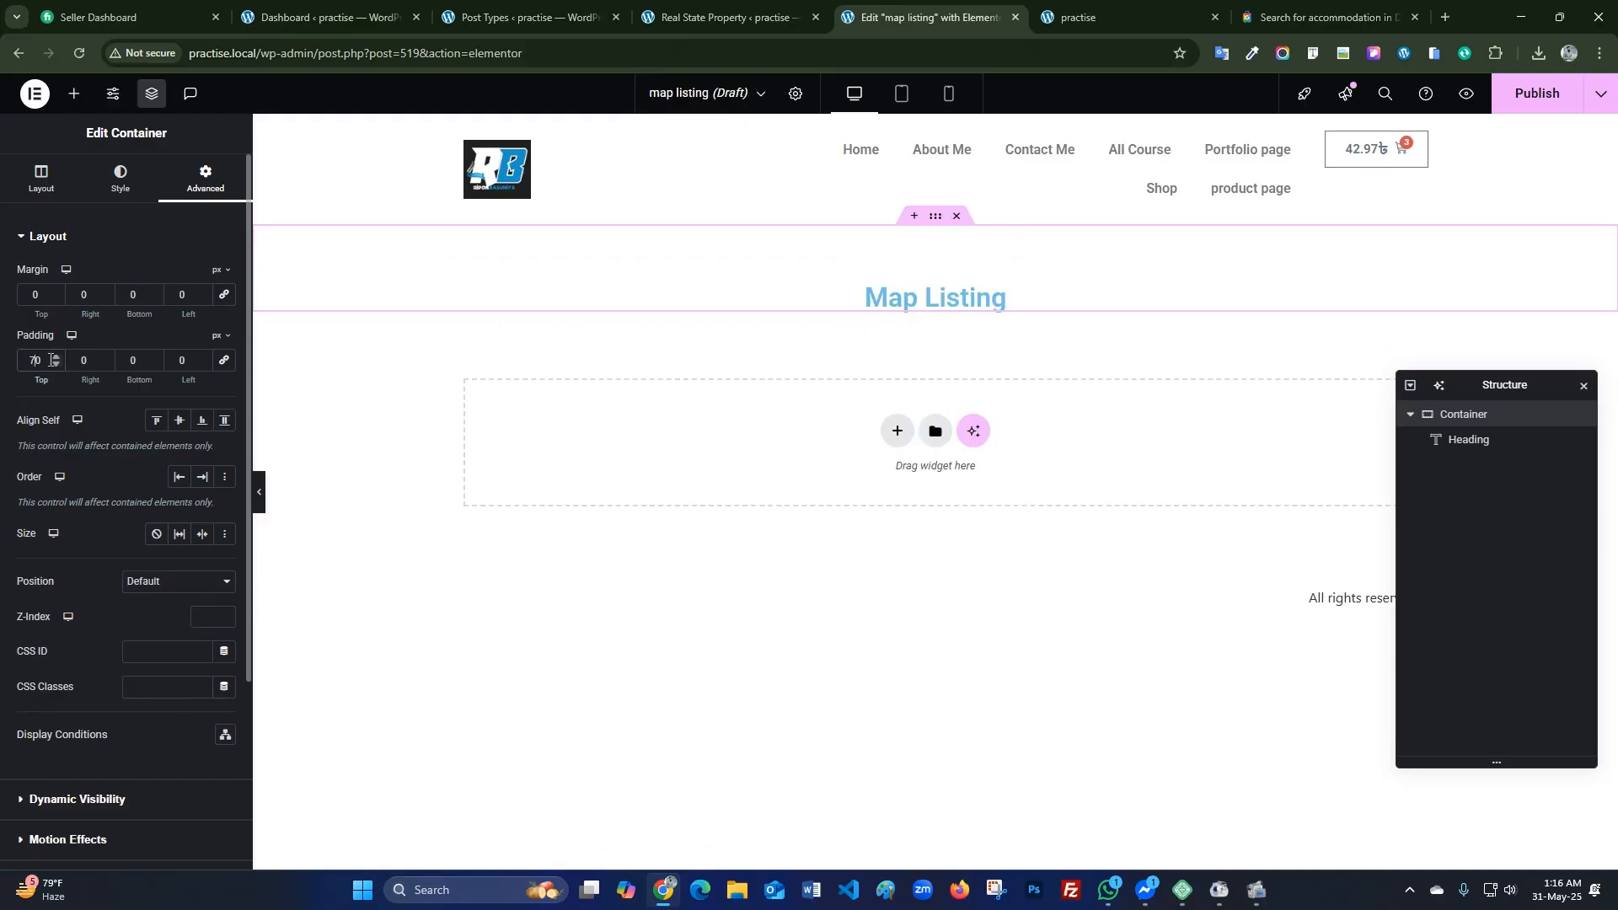
Add a second single-column flexbox container below the Map Listing heading.
click(893, 483)
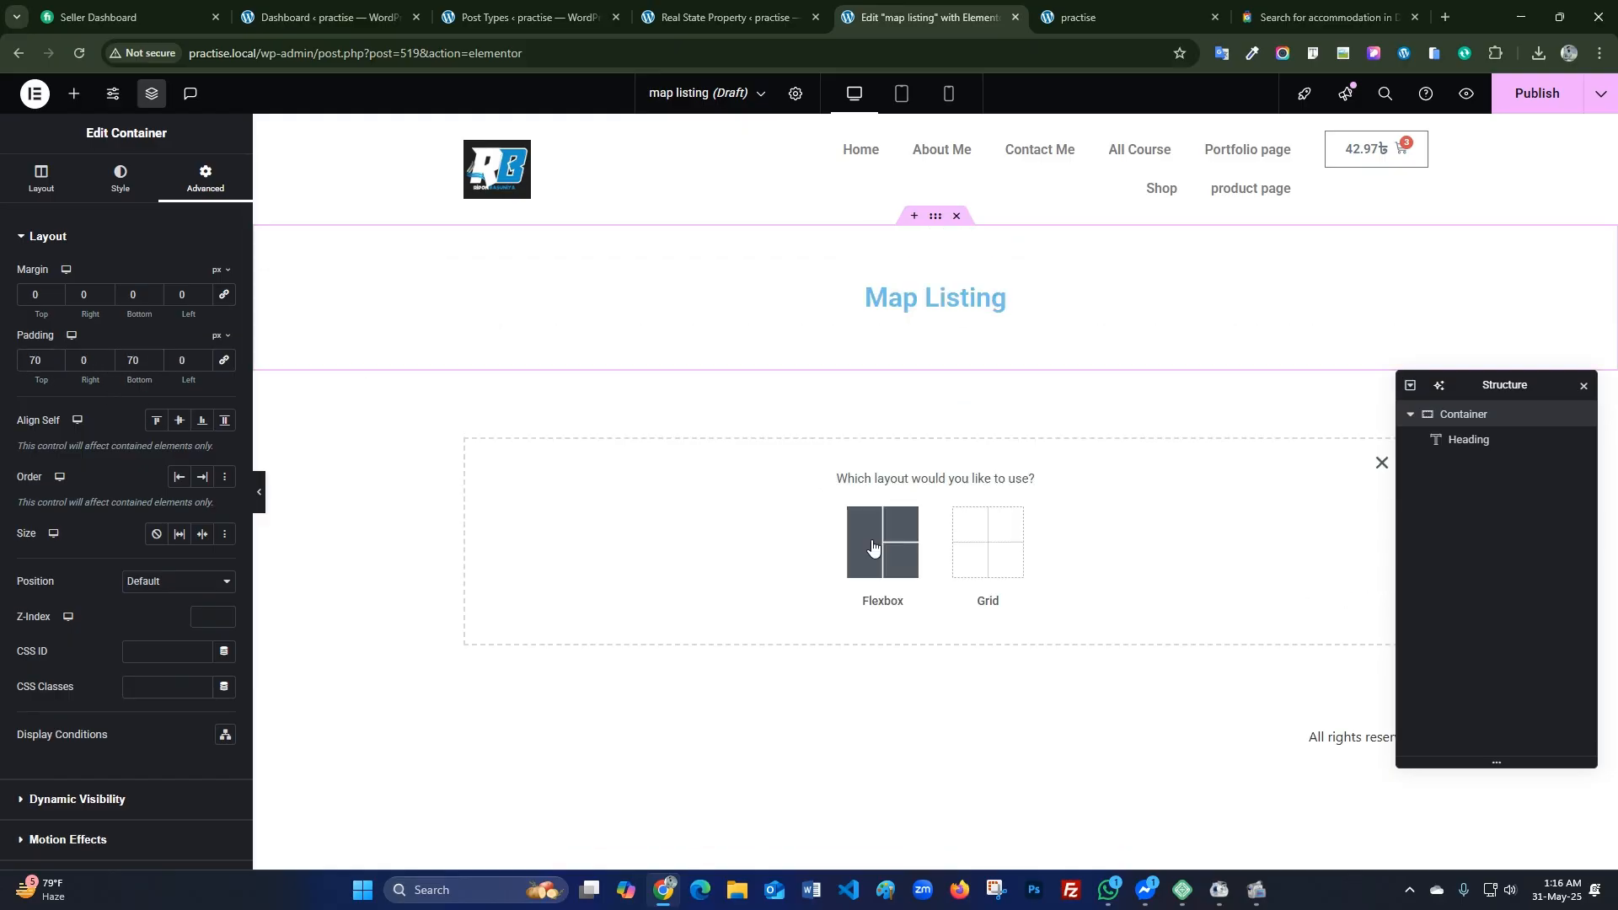
click(876, 540)
click(706, 528)
Set the empty container's top and bottom padding to 70 px and bring up the widgets available for it.
click(205, 179)
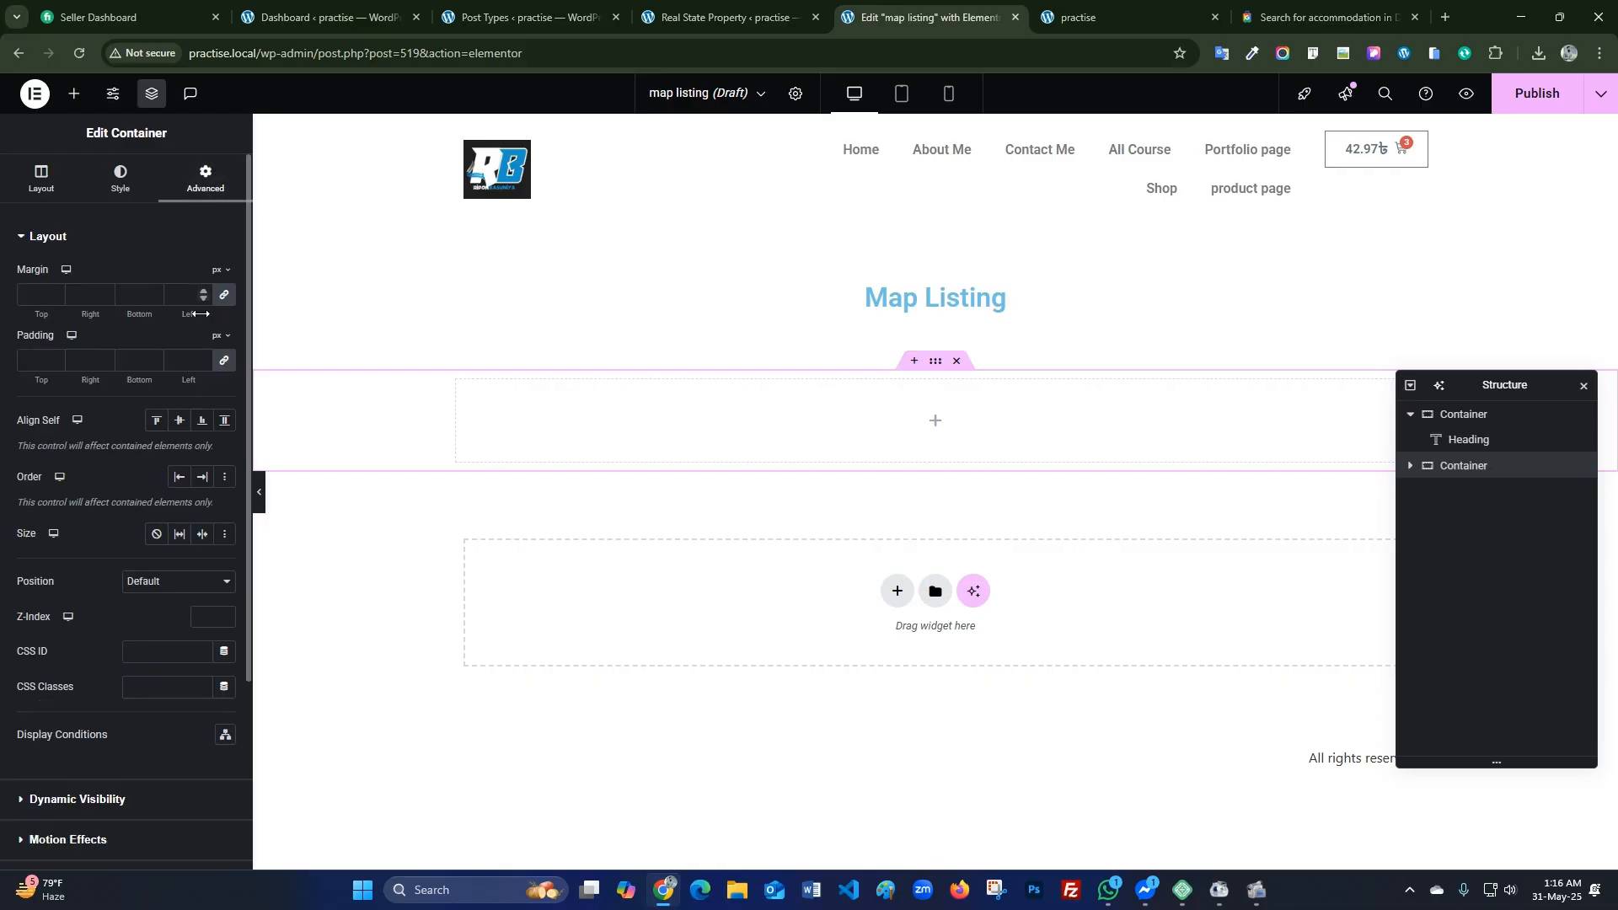
click(224, 361)
click(33, 361)
text(70)
click(132, 361)
text(70)
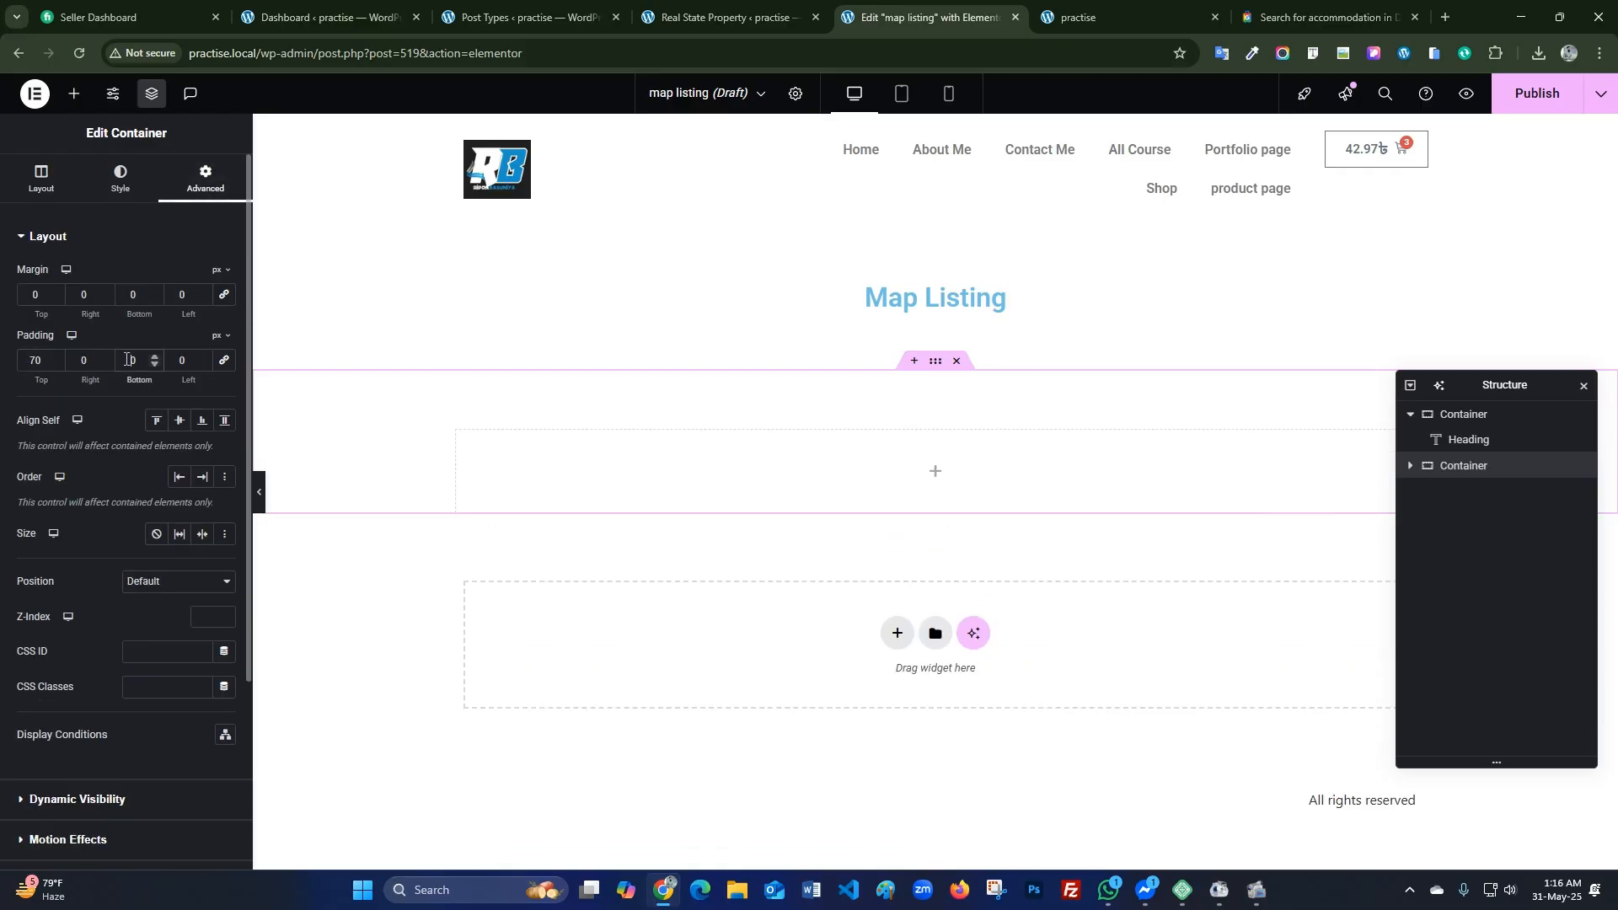
click(928, 466)
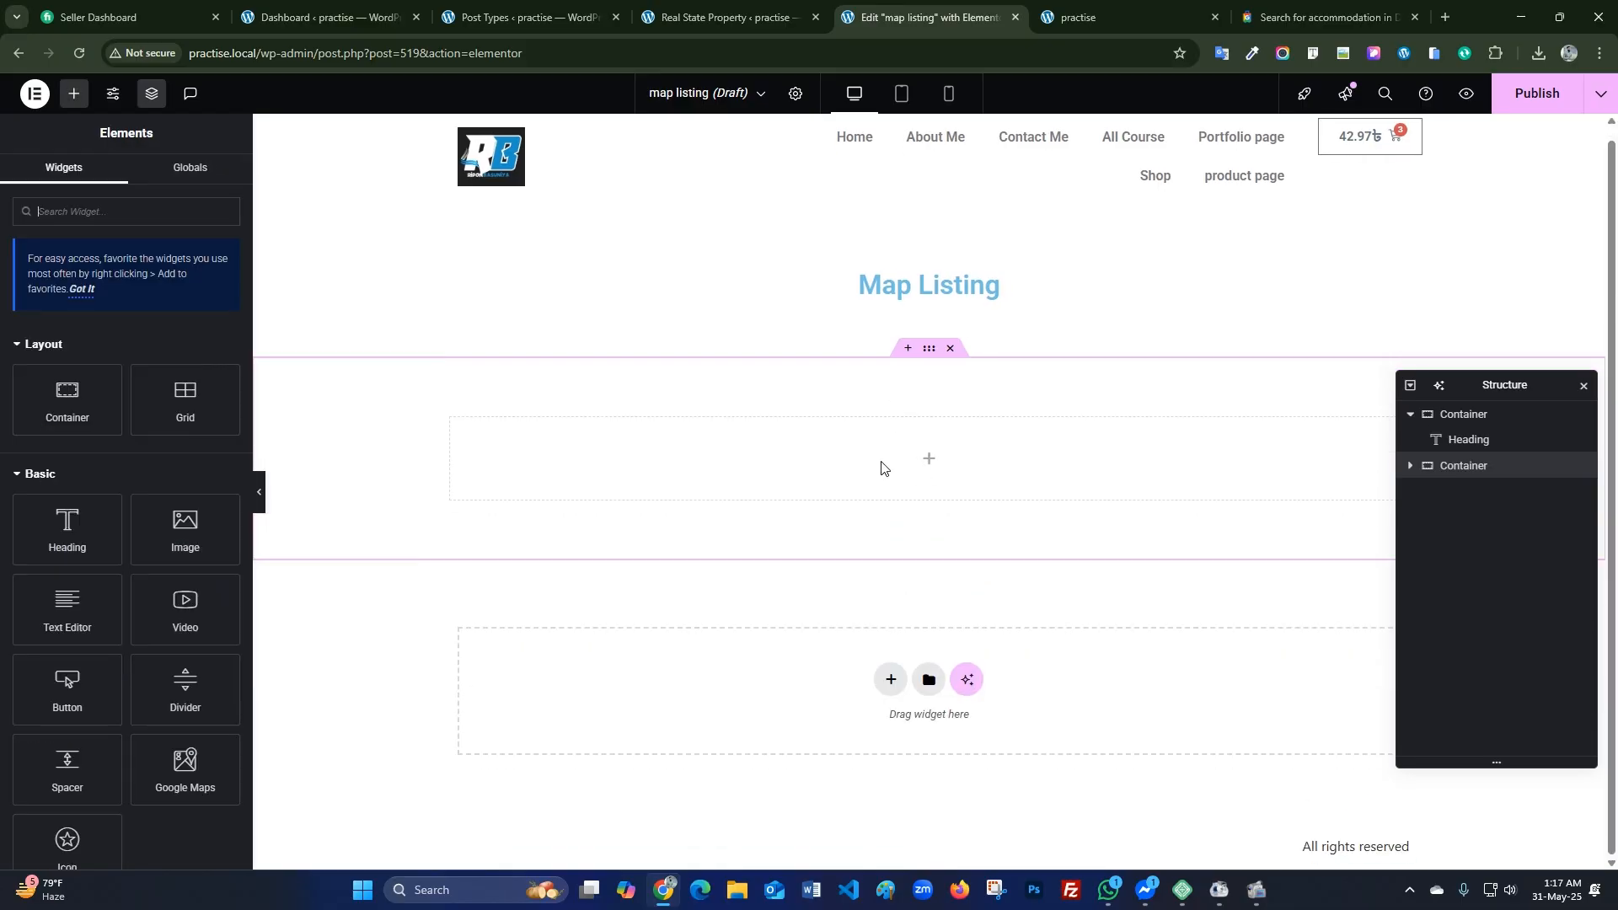
Add a Map Listing widget to the empty container and assign it the "Real state property listing grid" listing.
text(map)
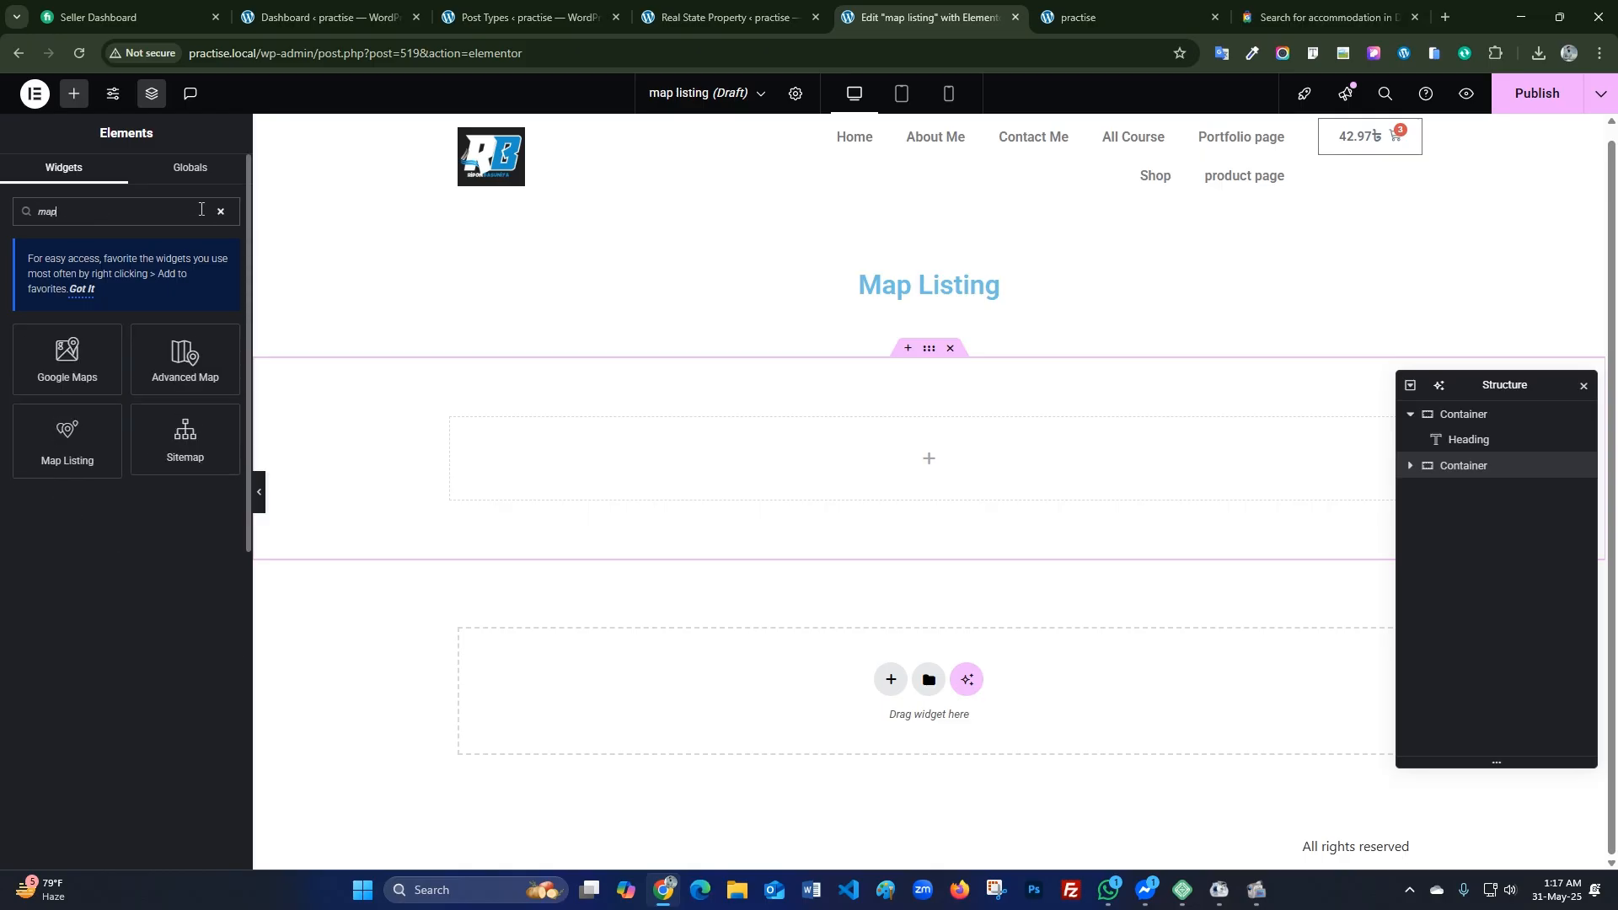
drag(118, 467, 872, 499)
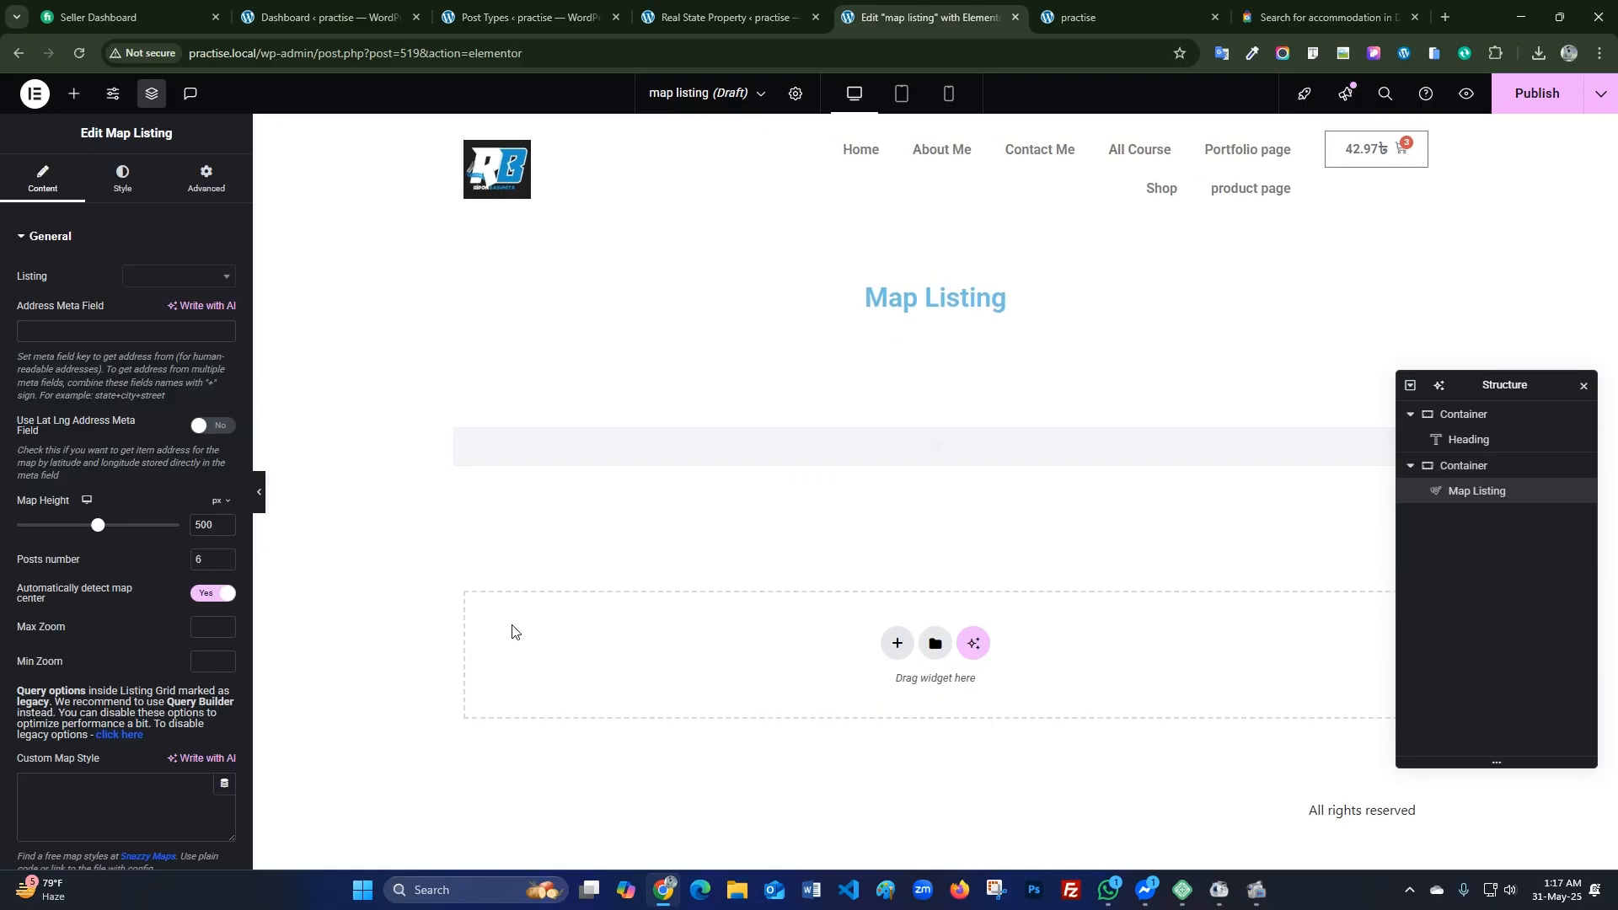
click(195, 277)
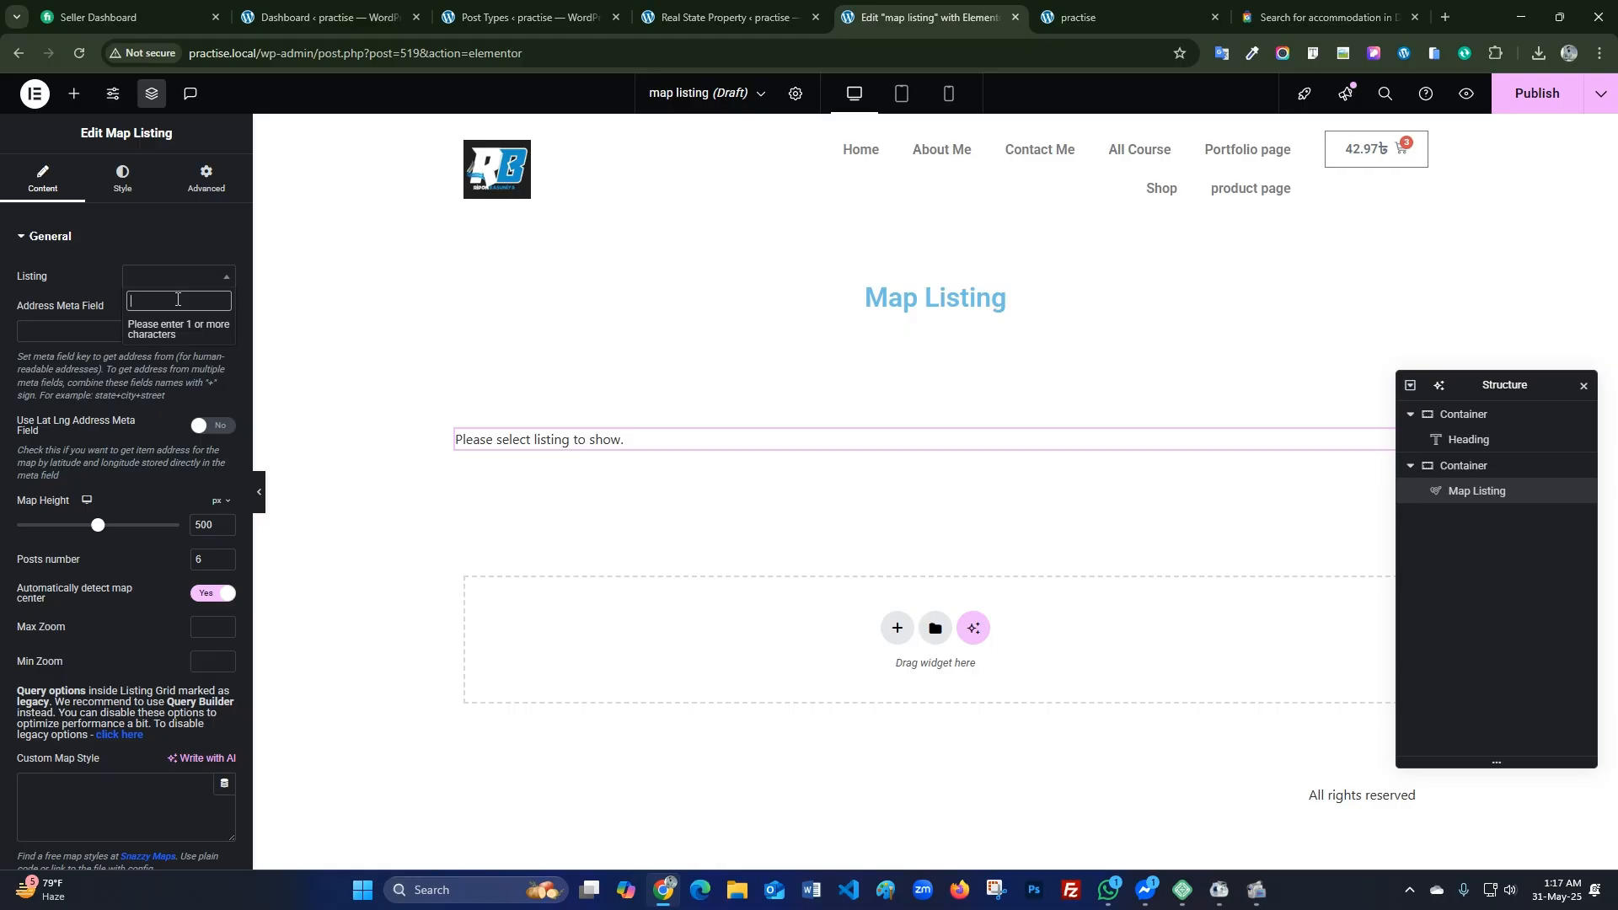
text(real)
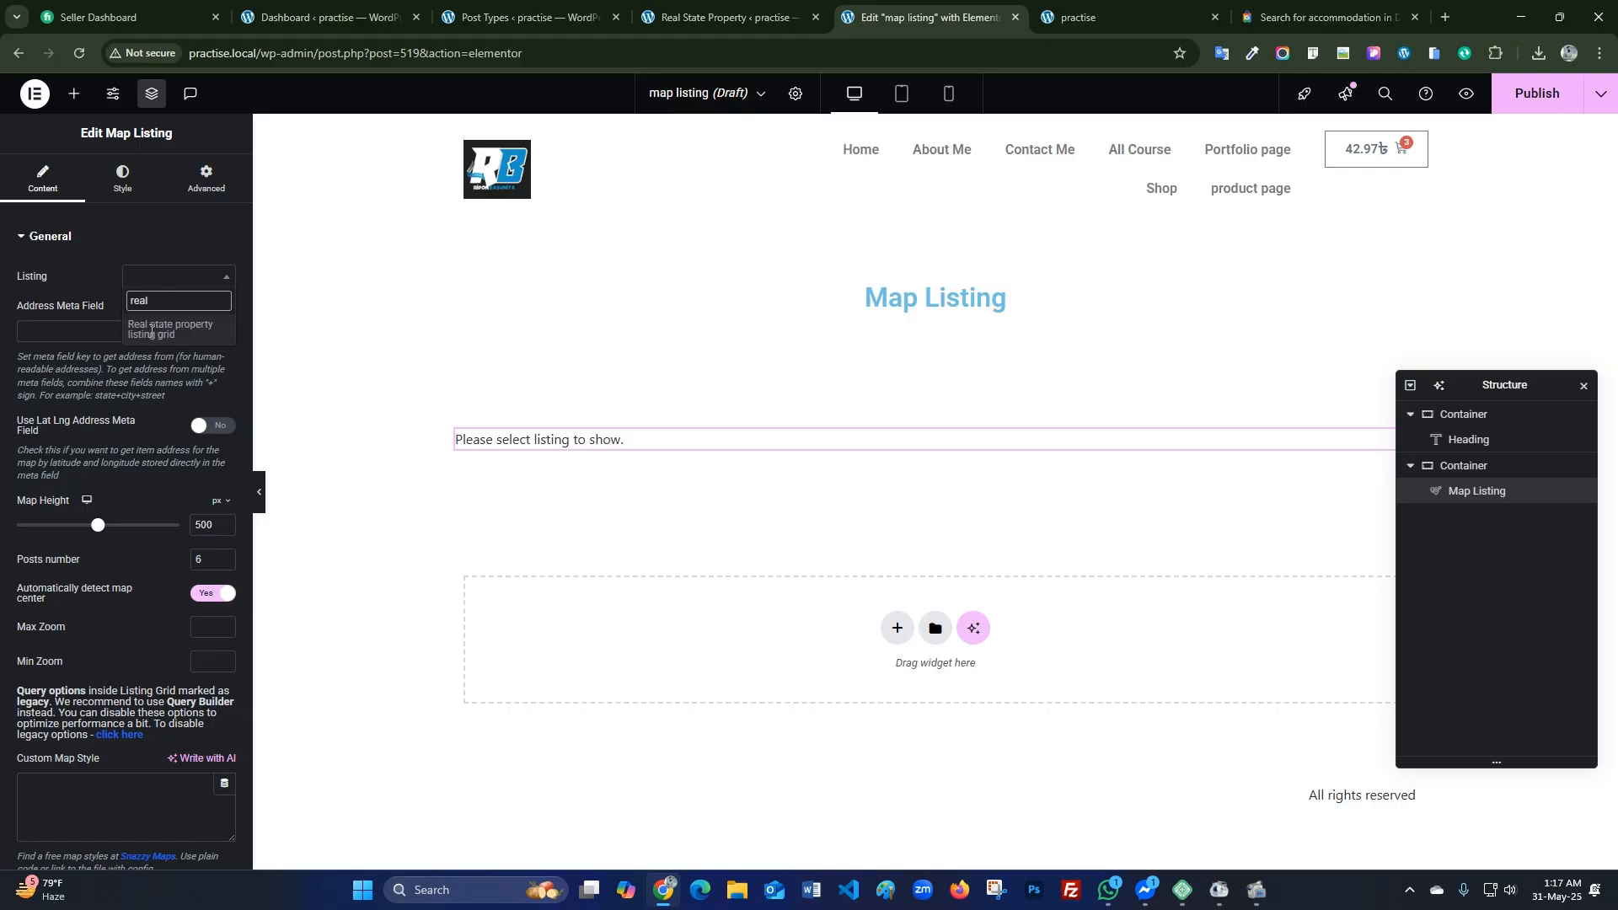
click(152, 333)
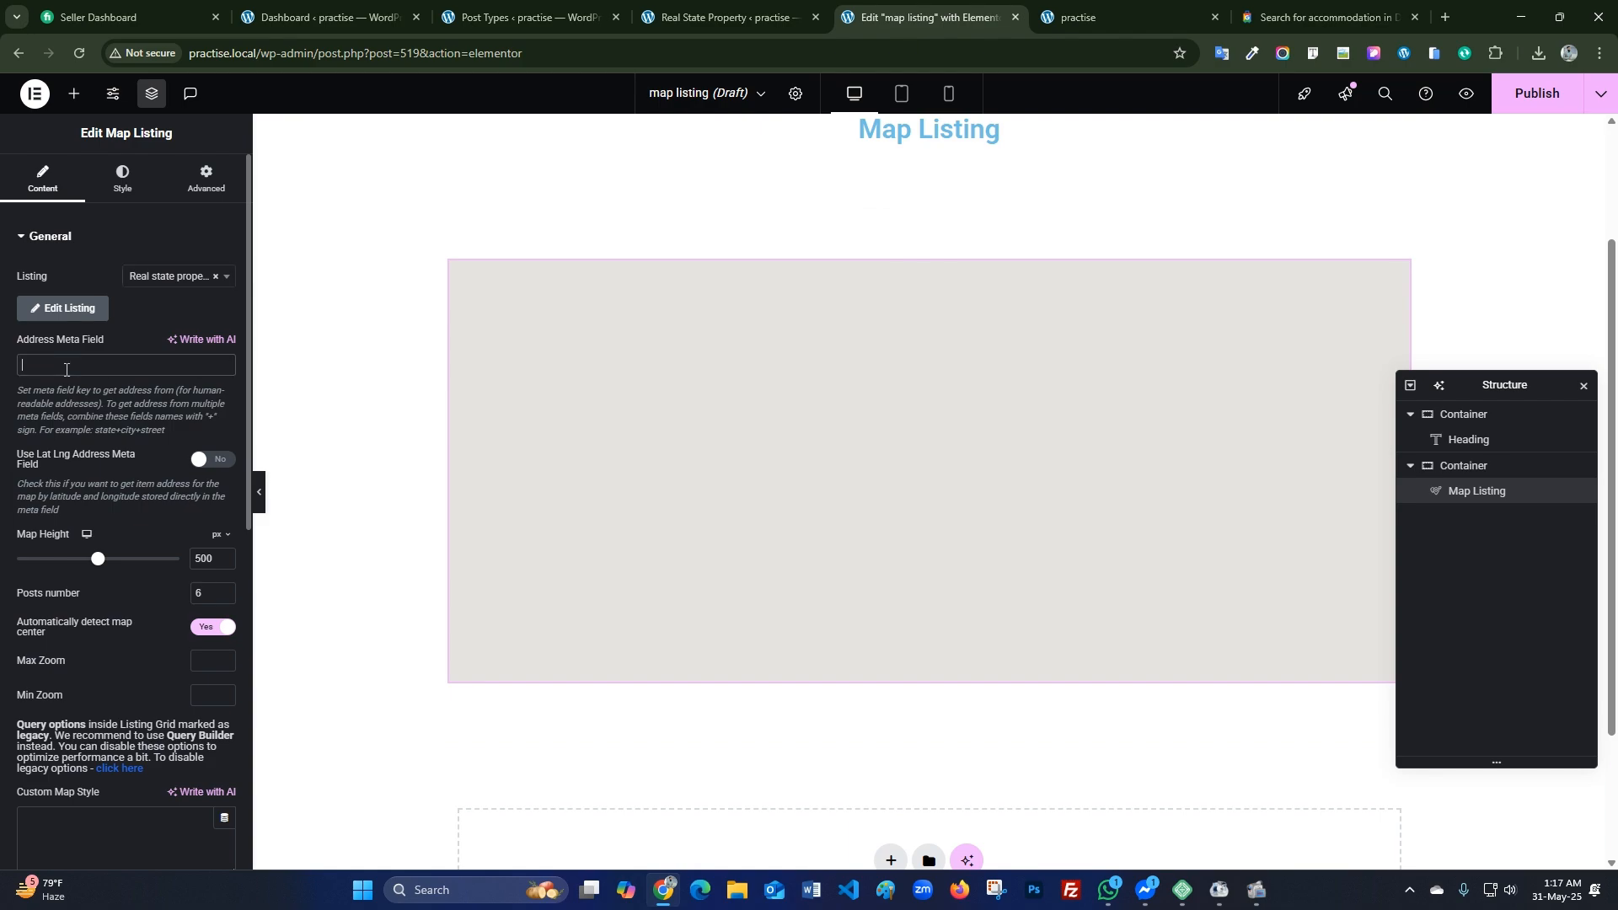
Set the map listing's address meta field to _location, dismiss the Google Maps error and expand the marker cluster.
key(super+v)
click(102, 518)
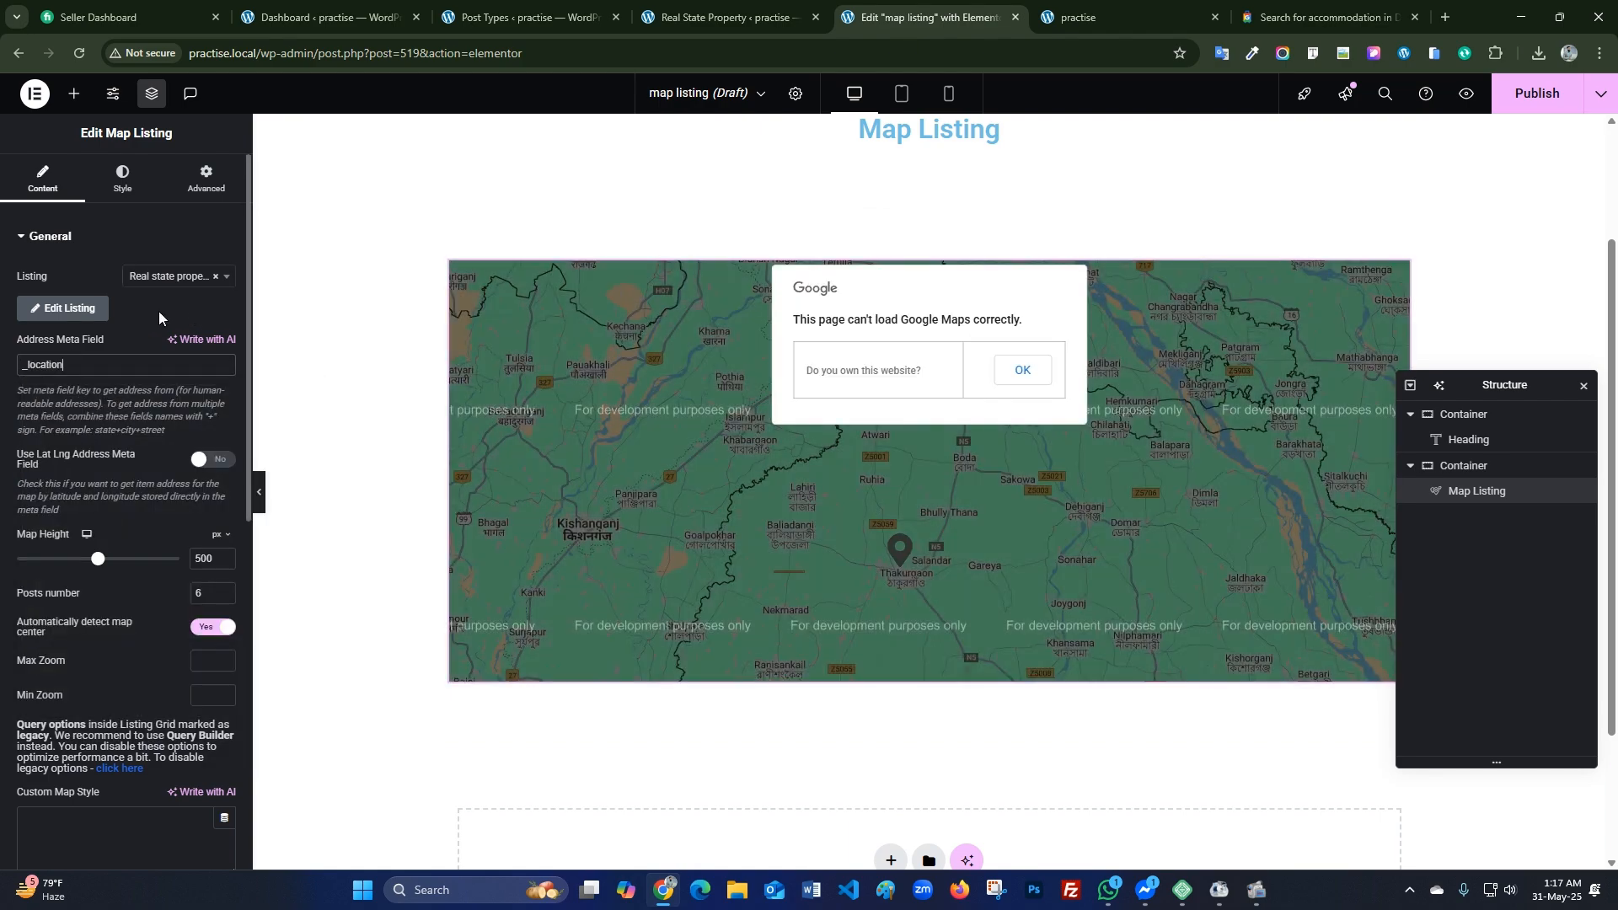
click(1022, 371)
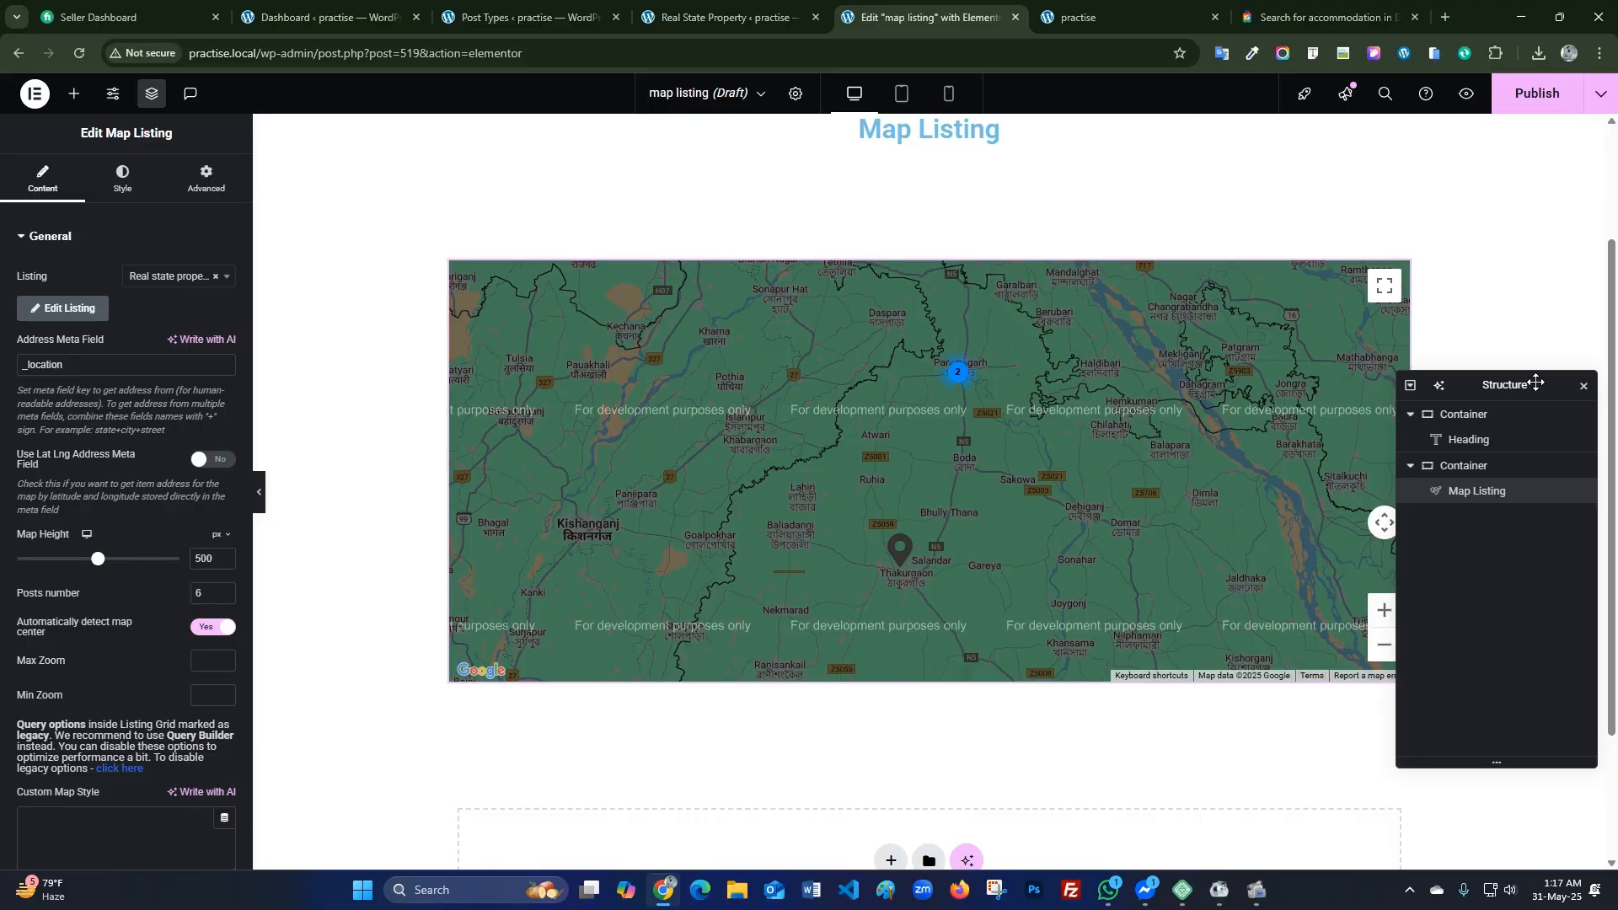
drag(1536, 382, 1525, 693)
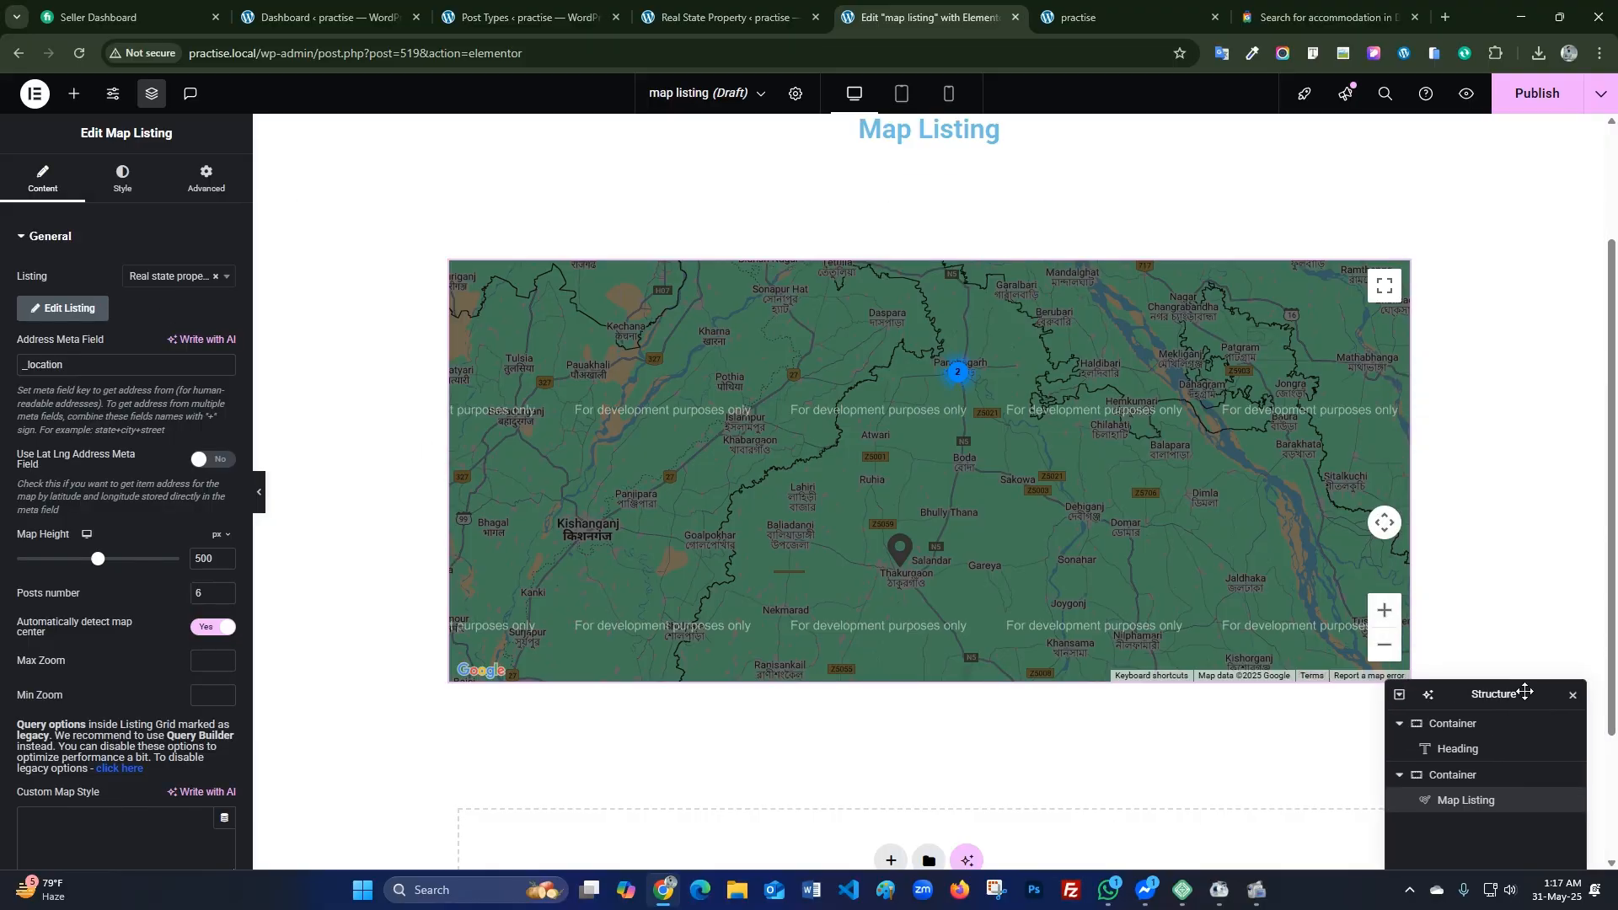
click(961, 380)
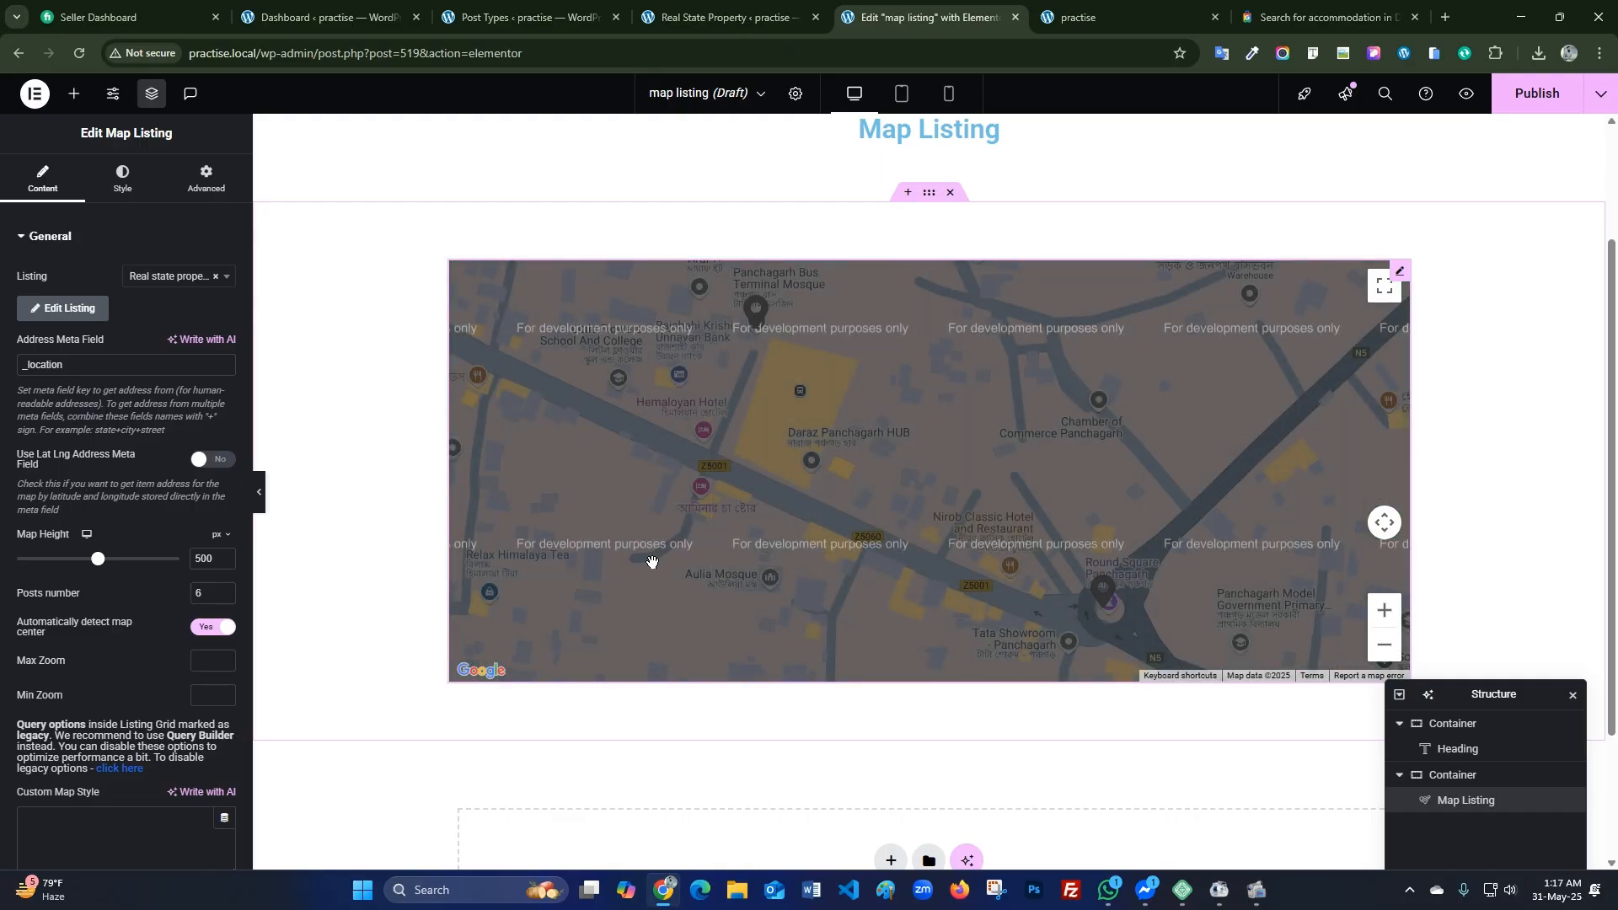
Set the map container's content width to Full Width and the map's height to 591 px.
scroll(929, 200, up, 2)
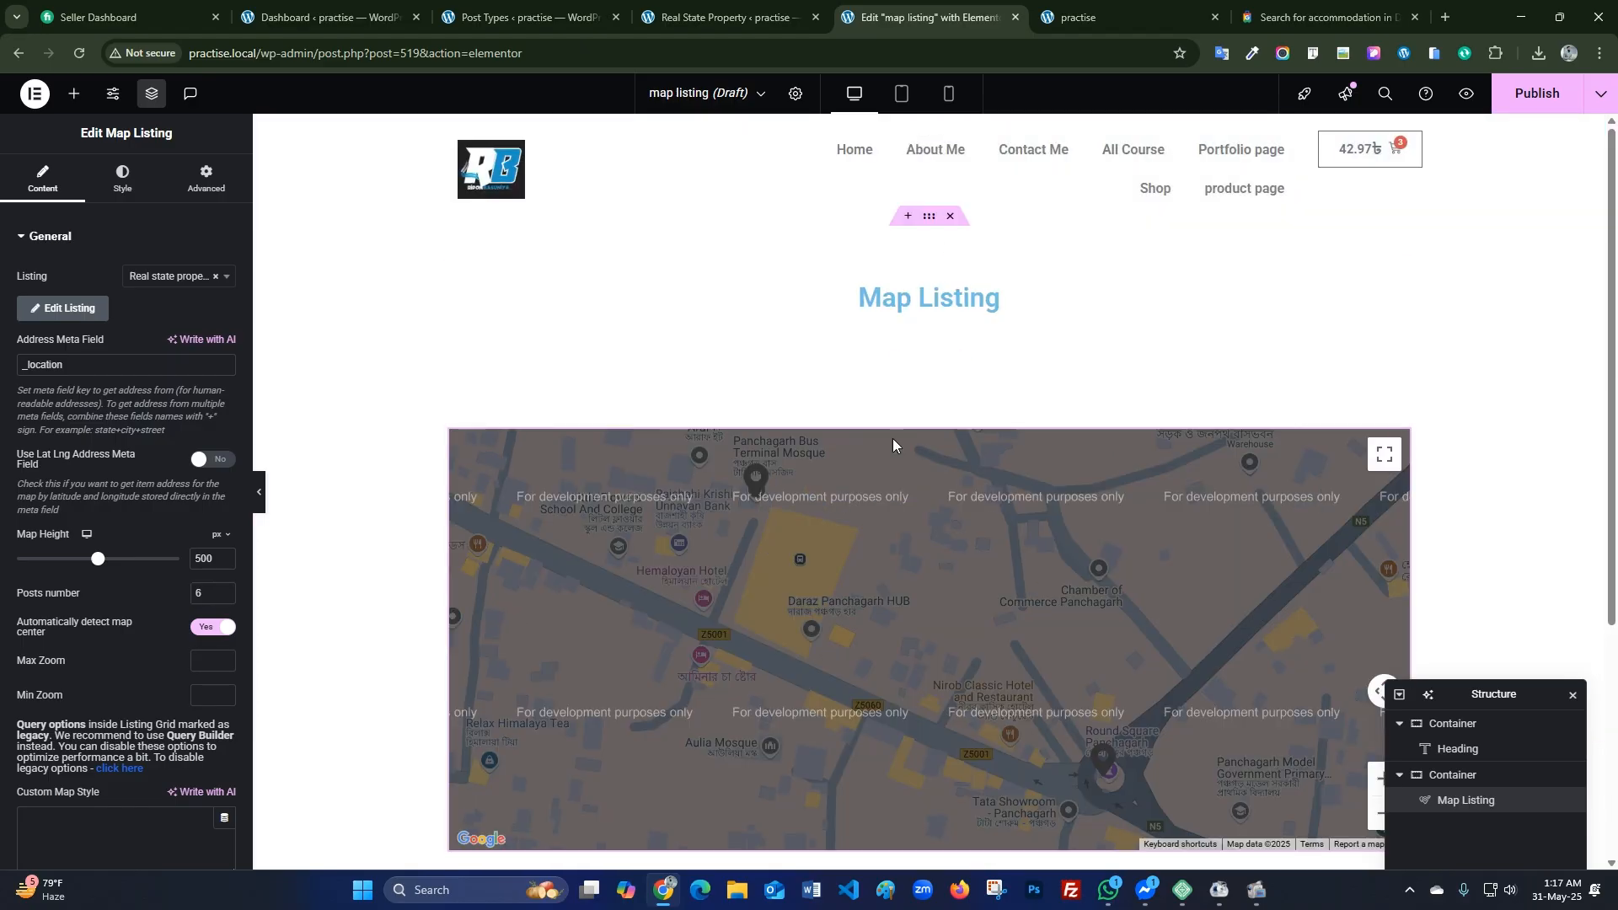
click(928, 363)
click(70, 187)
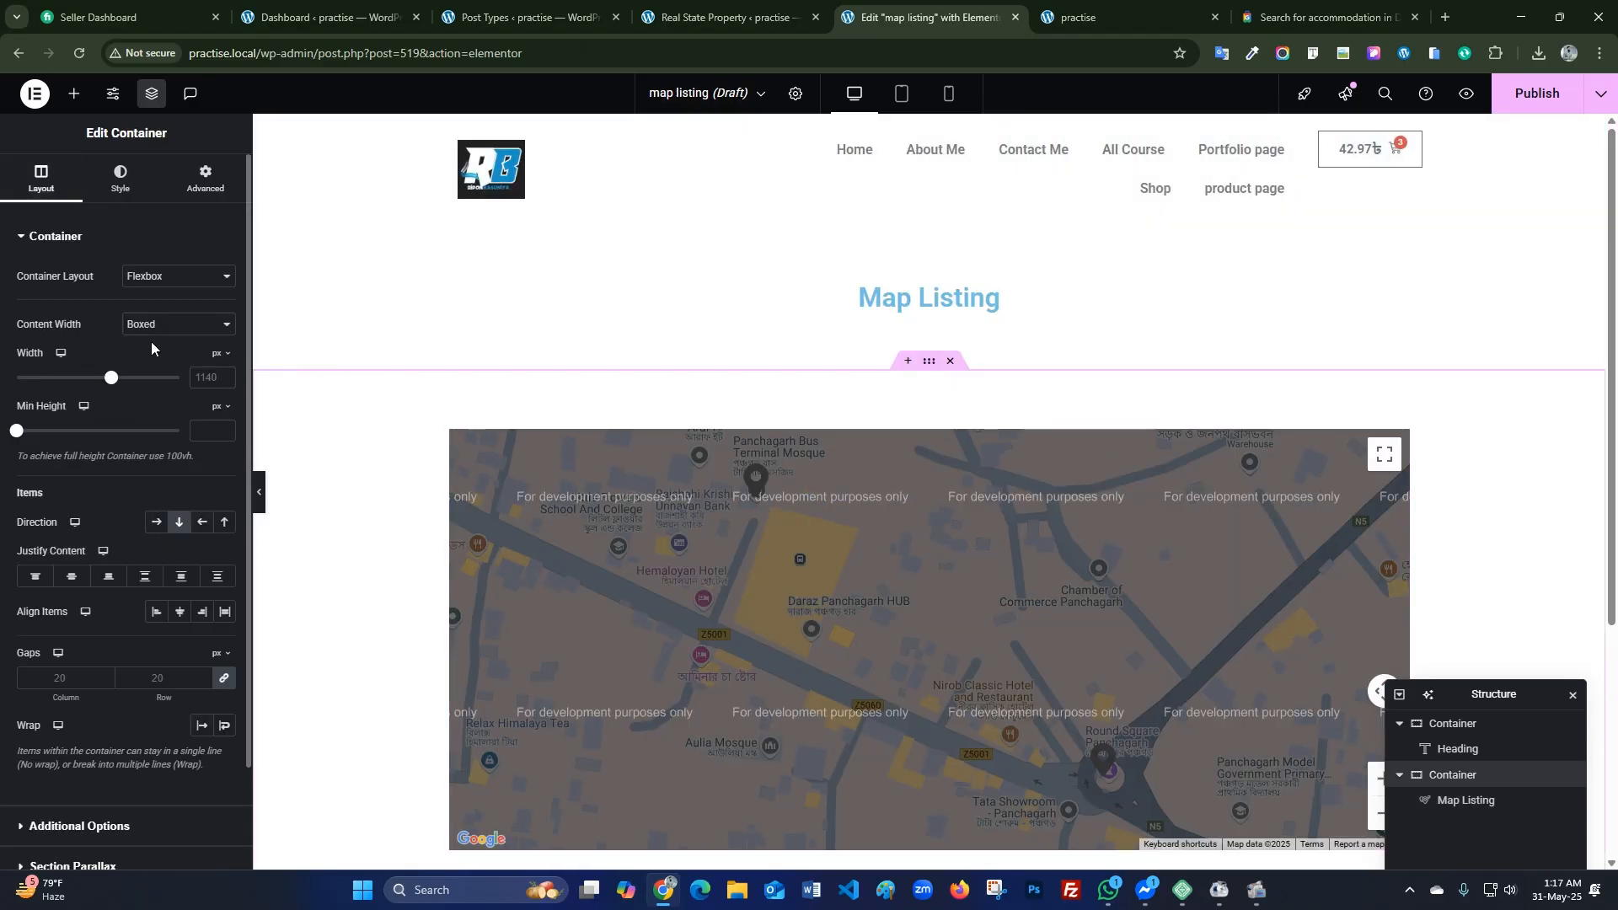
click(179, 325)
click(151, 365)
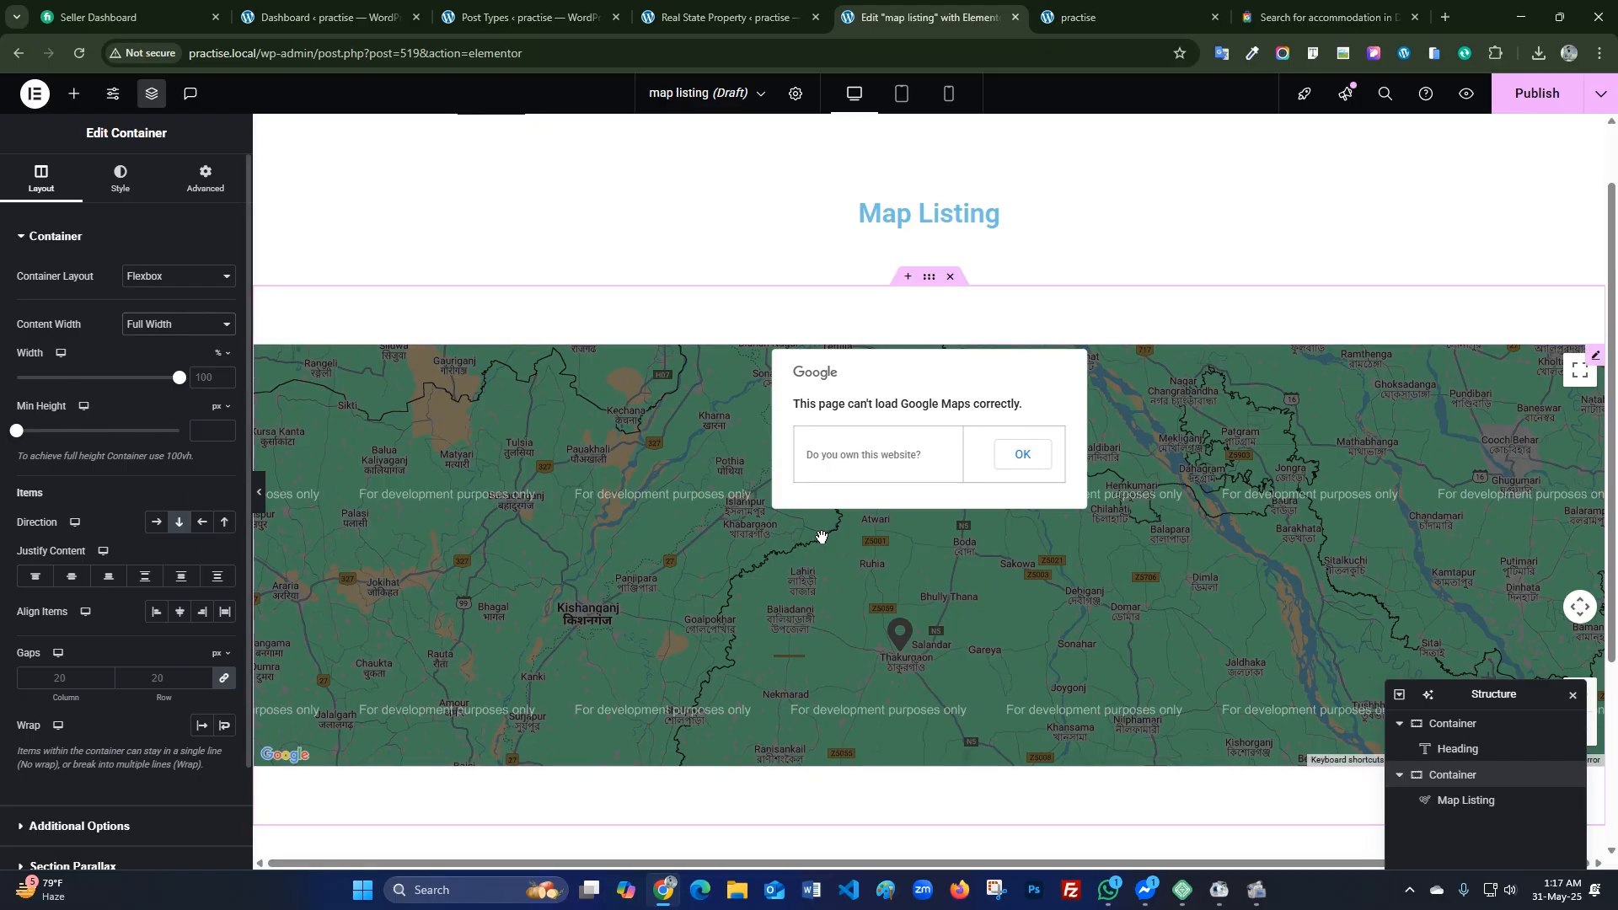
click(1424, 801)
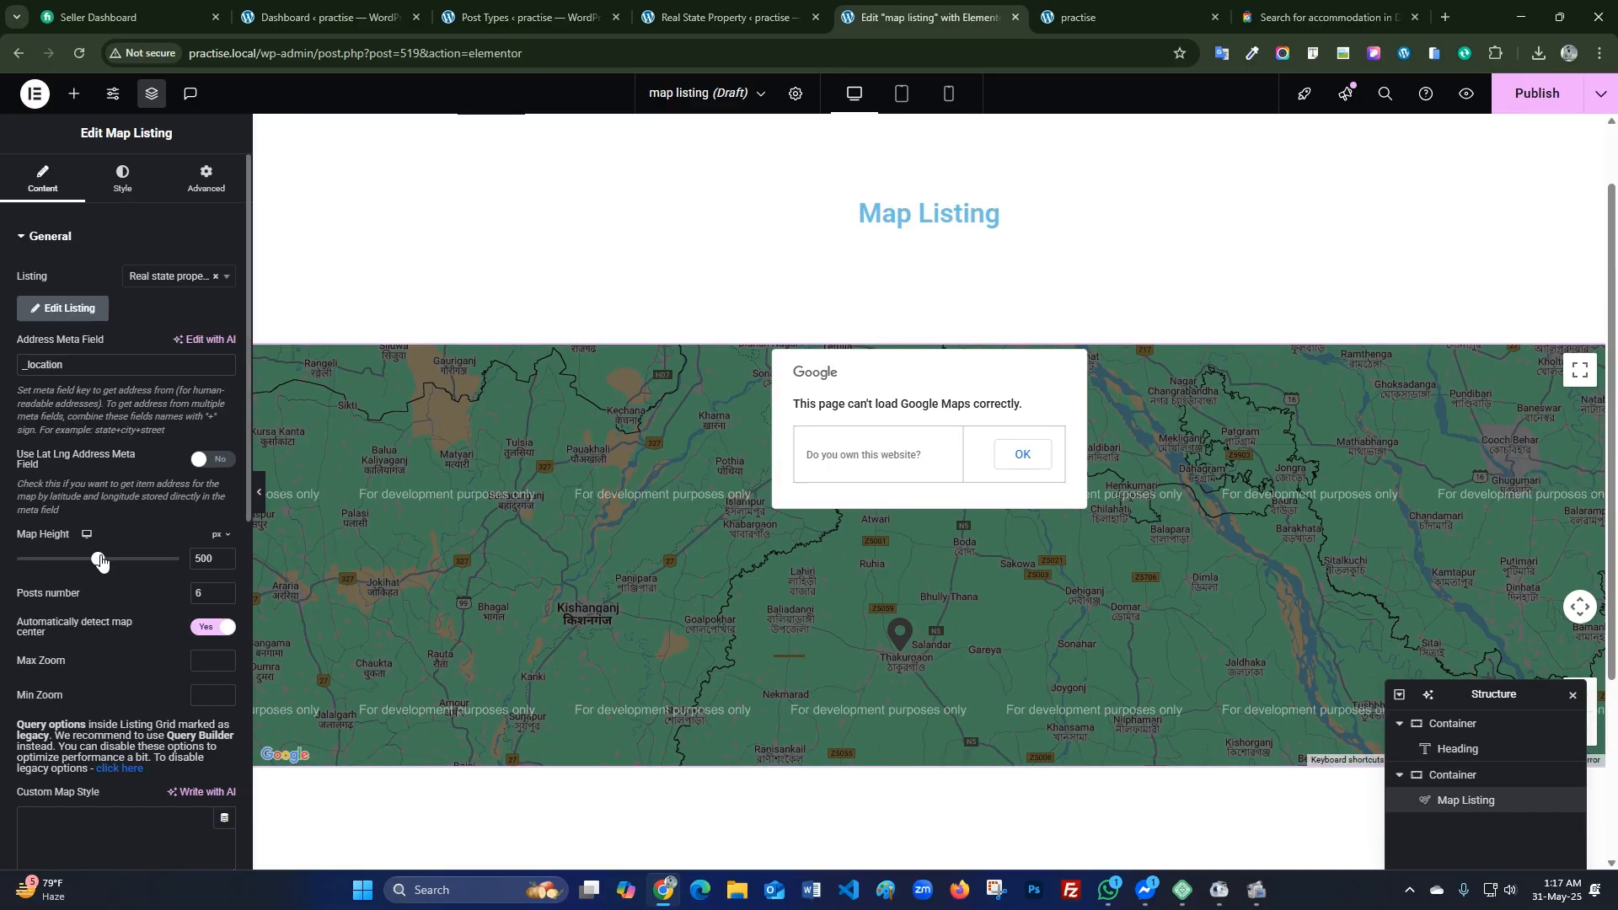
drag(98, 559, 117, 558)
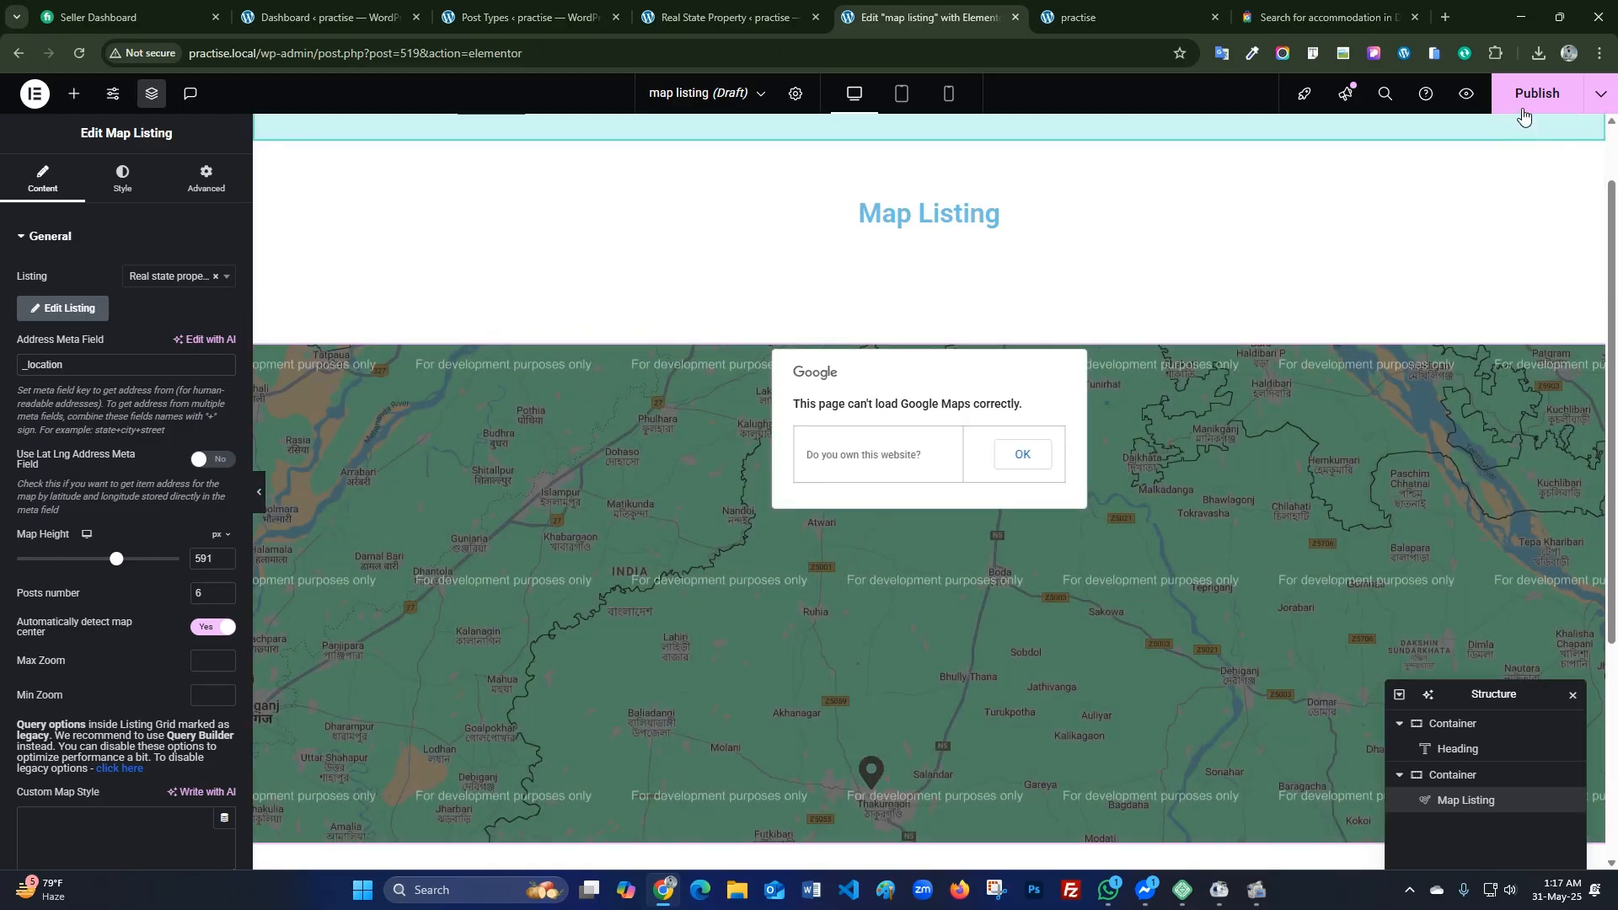
Publish the map listing page and open its live version.
click(1536, 94)
scroll(1199, 410, down, 3)
scroll(1163, 455, up, 1)
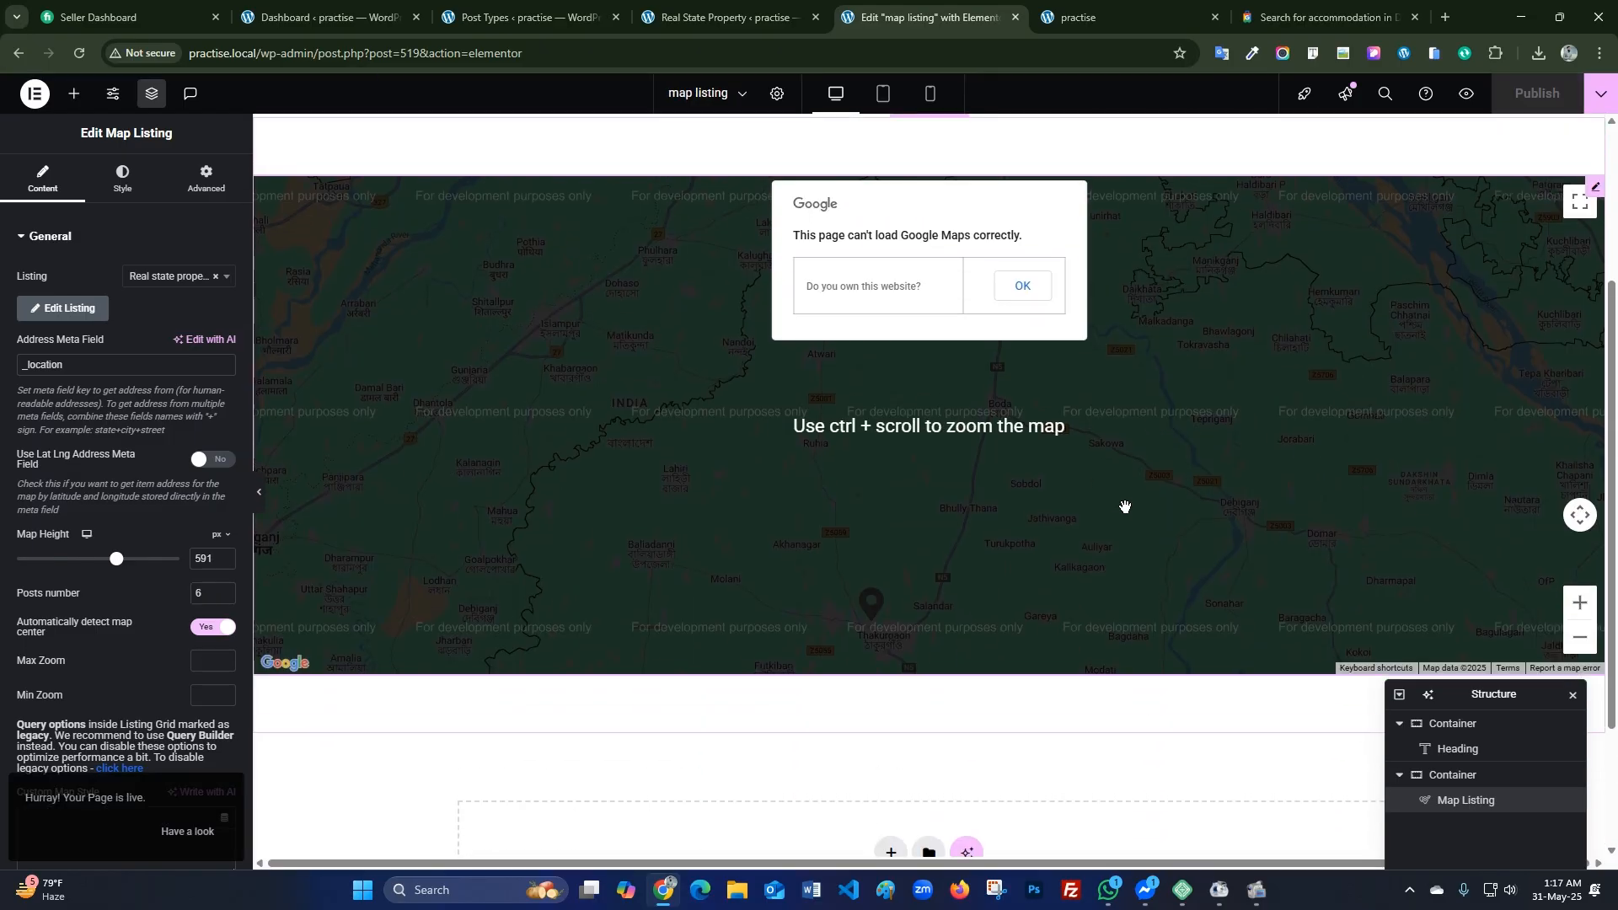
scroll(1130, 433, up, 2)
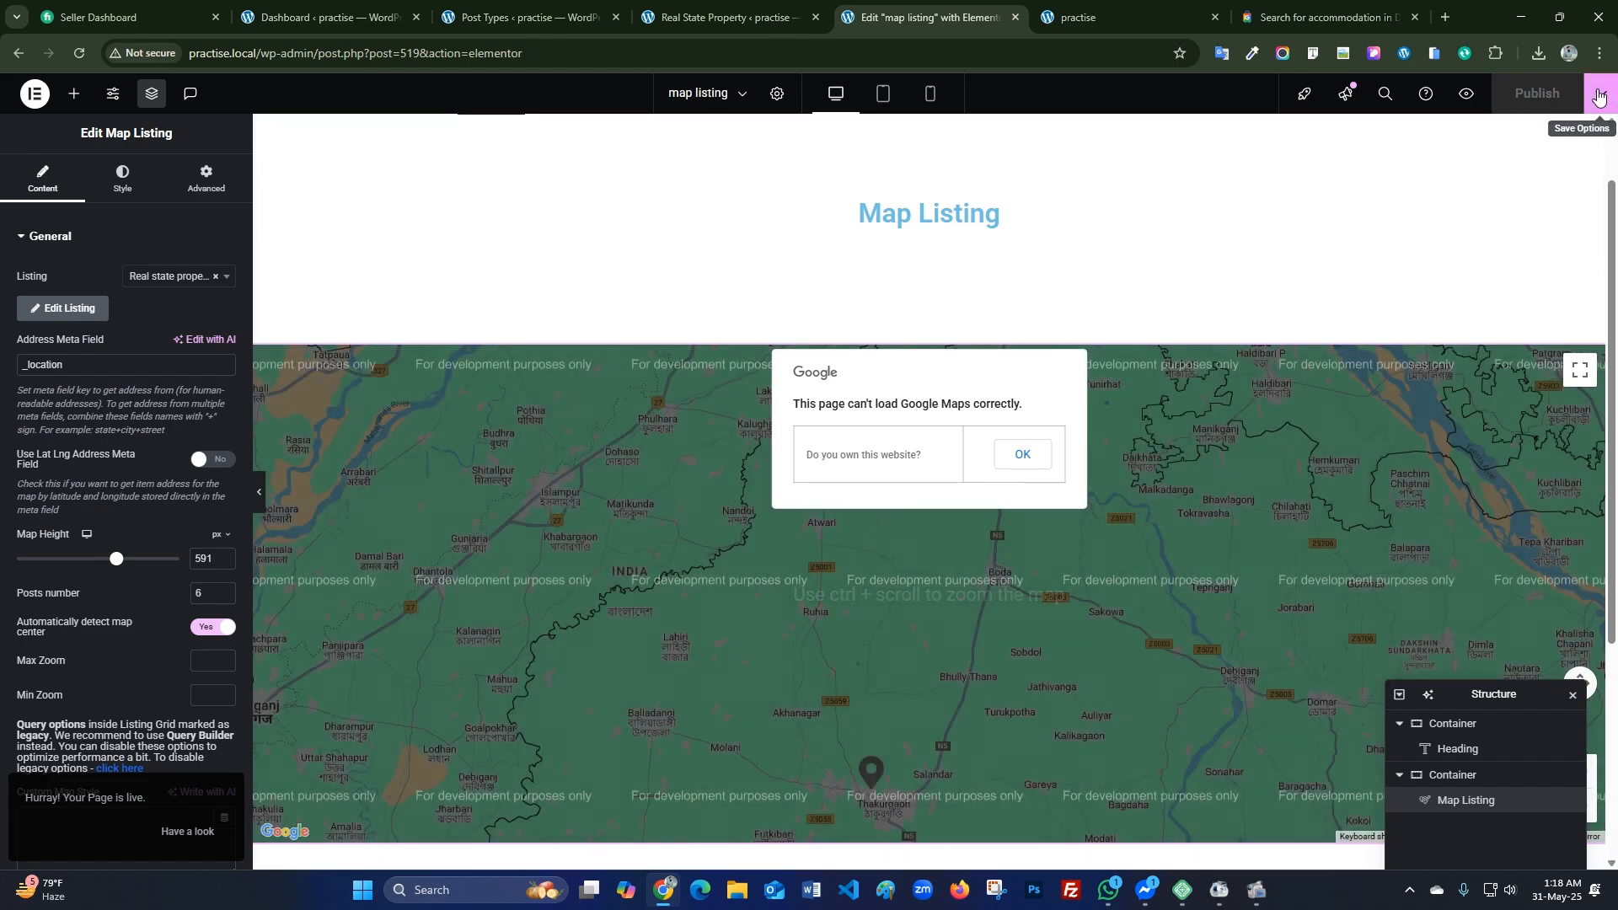
click(1601, 93)
click(1509, 229)
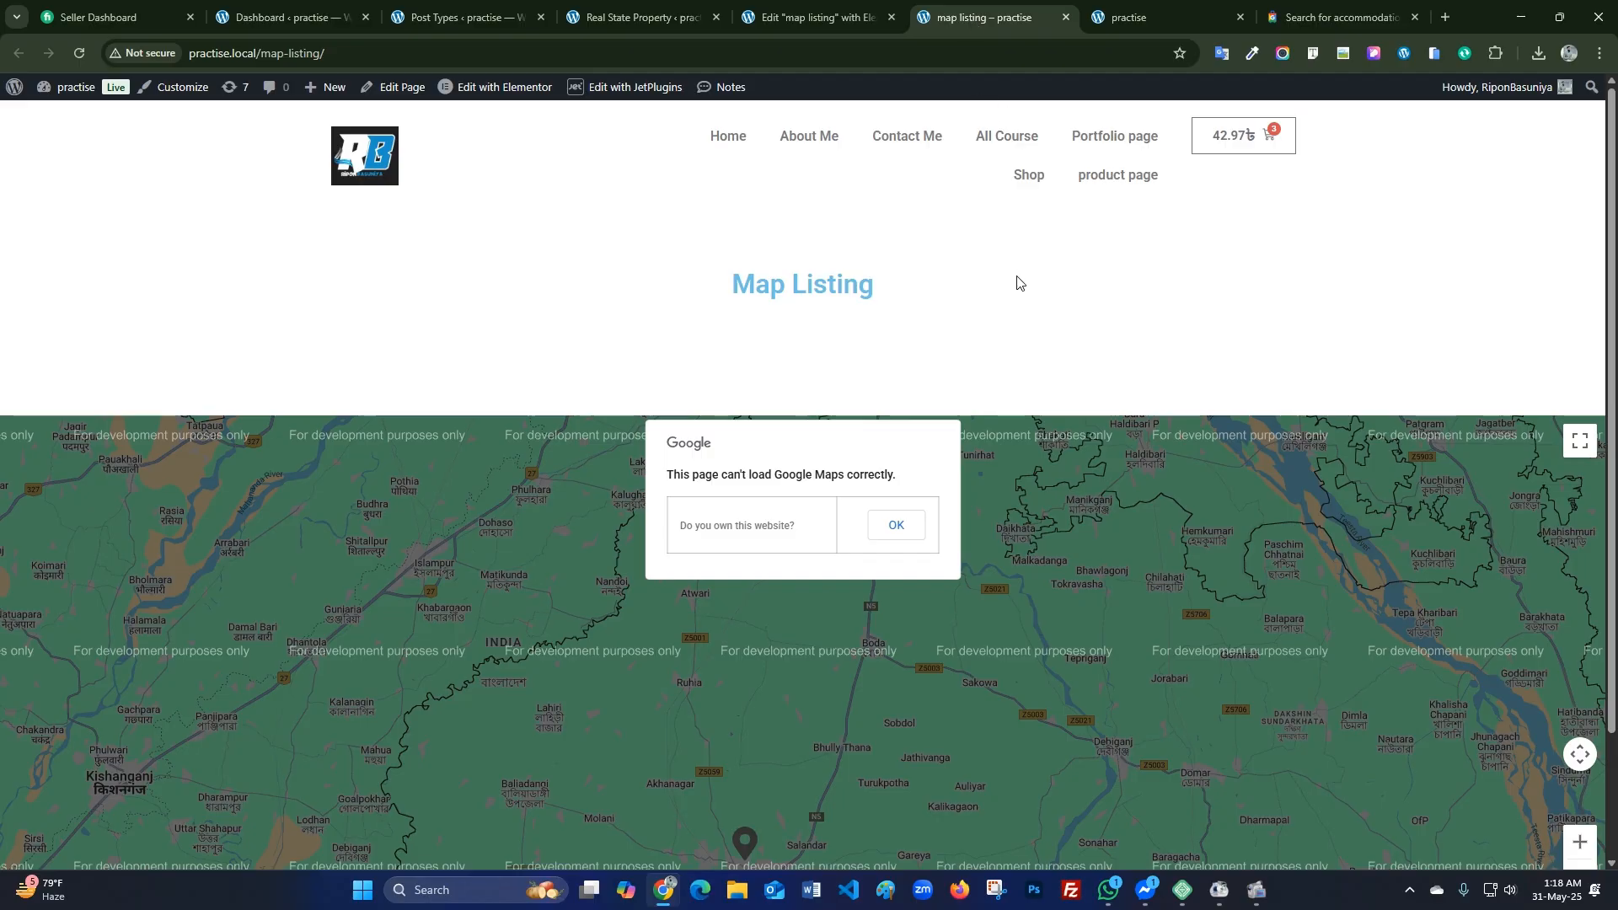
On the live map, dismiss the error, expand the marker cluster and examine the property popup of the Panchagarh Bus Terminal marker.
scroll(1037, 261, down, 2)
click(898, 376)
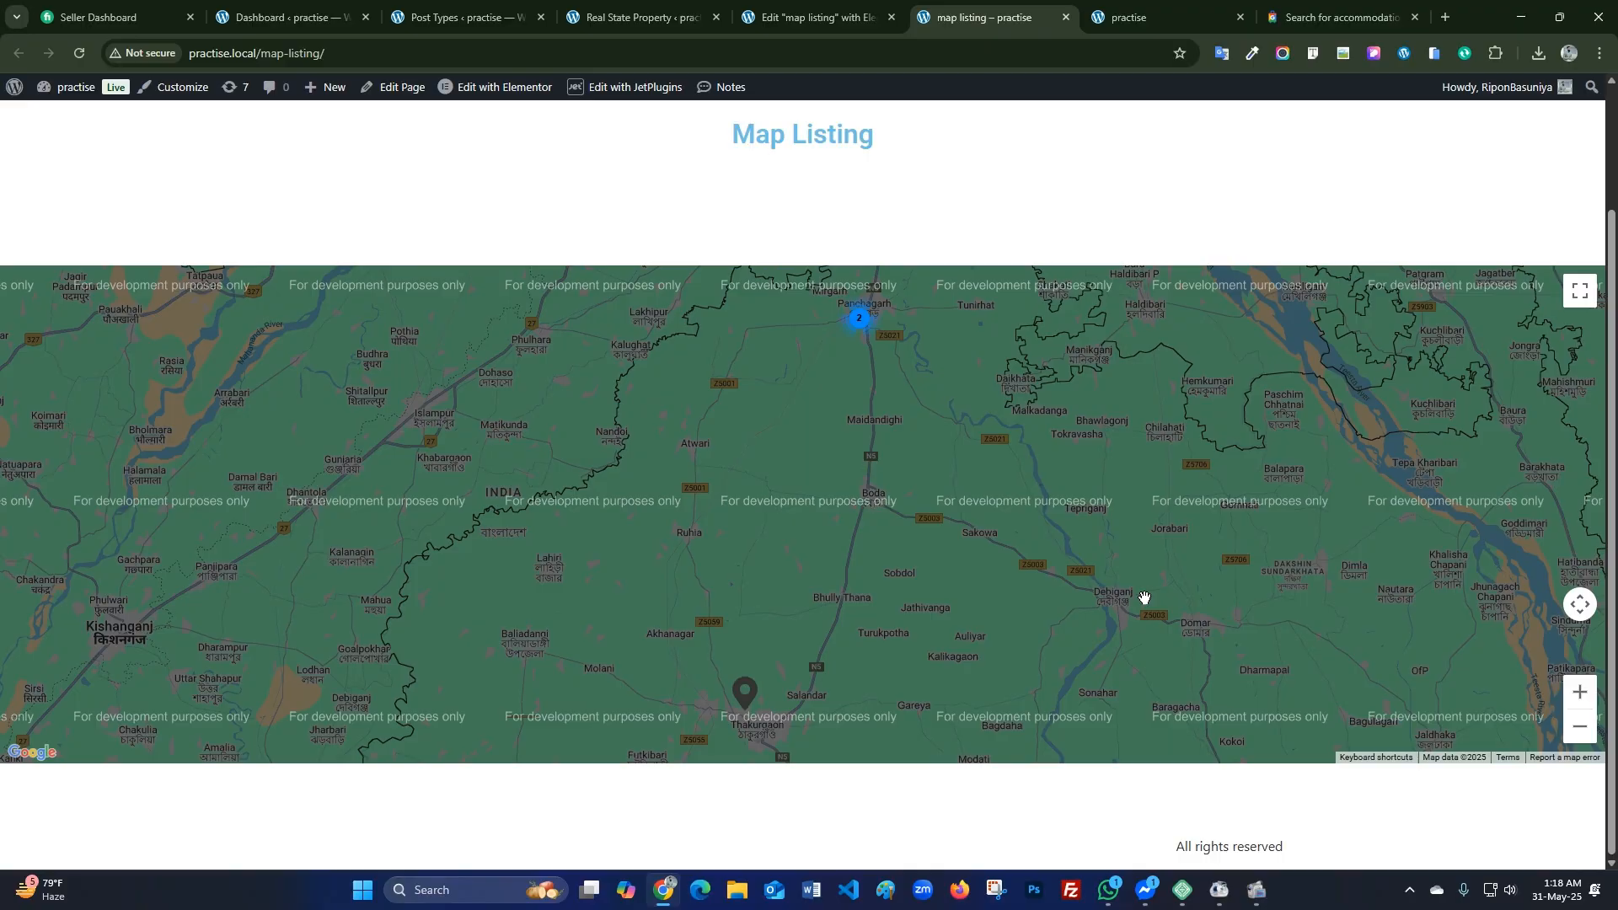
scroll(1060, 507, down, 1)
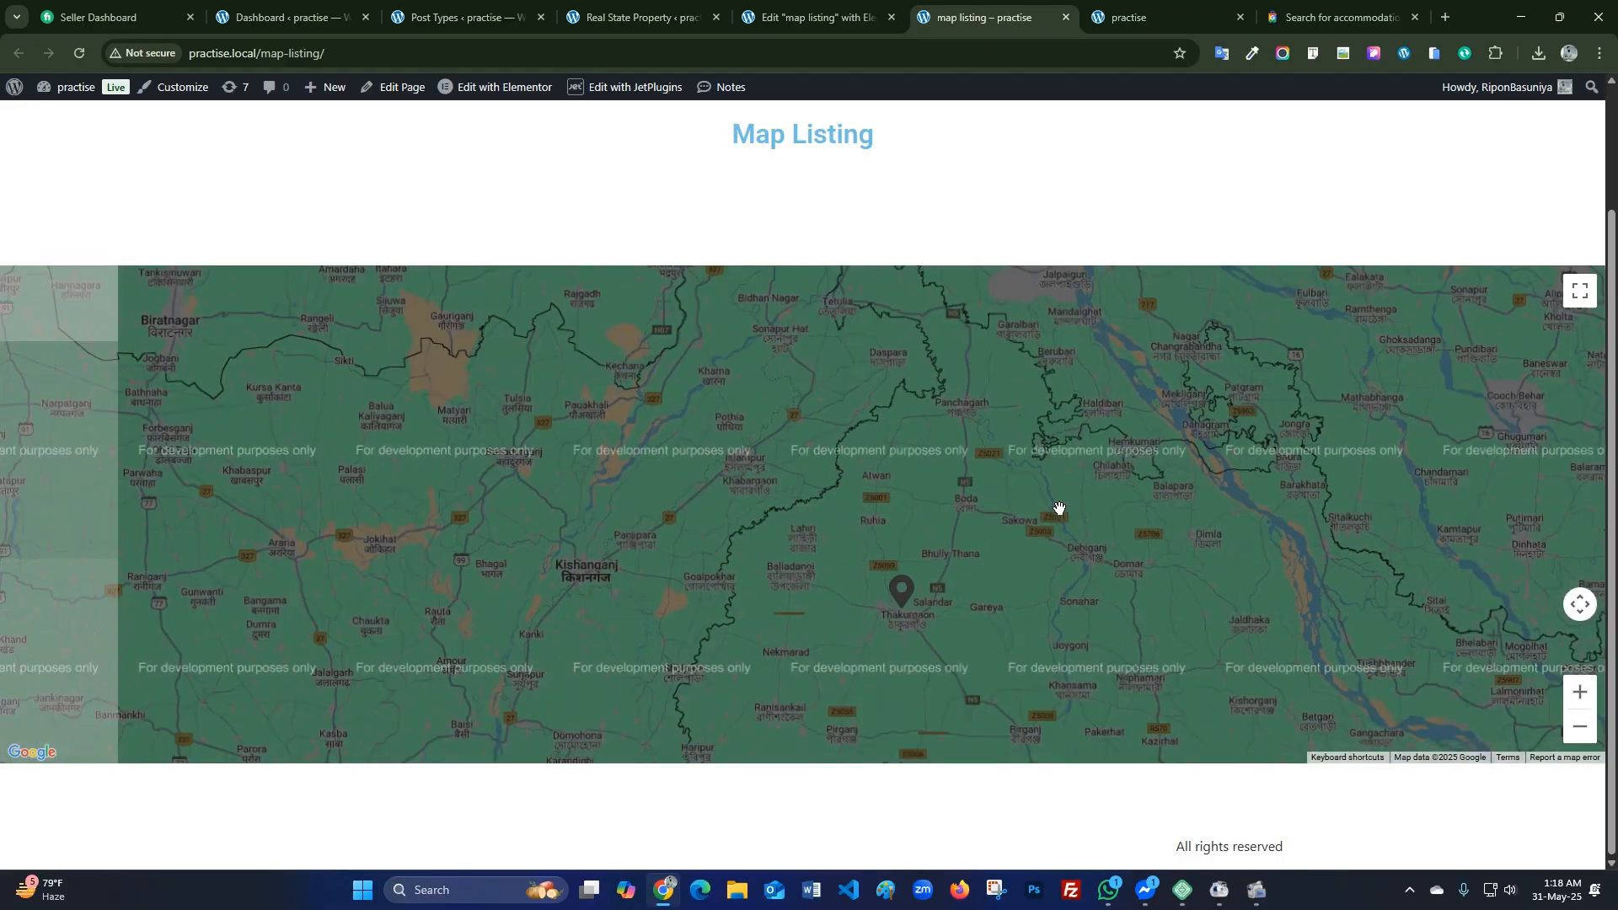
scroll(1051, 515, down, 1)
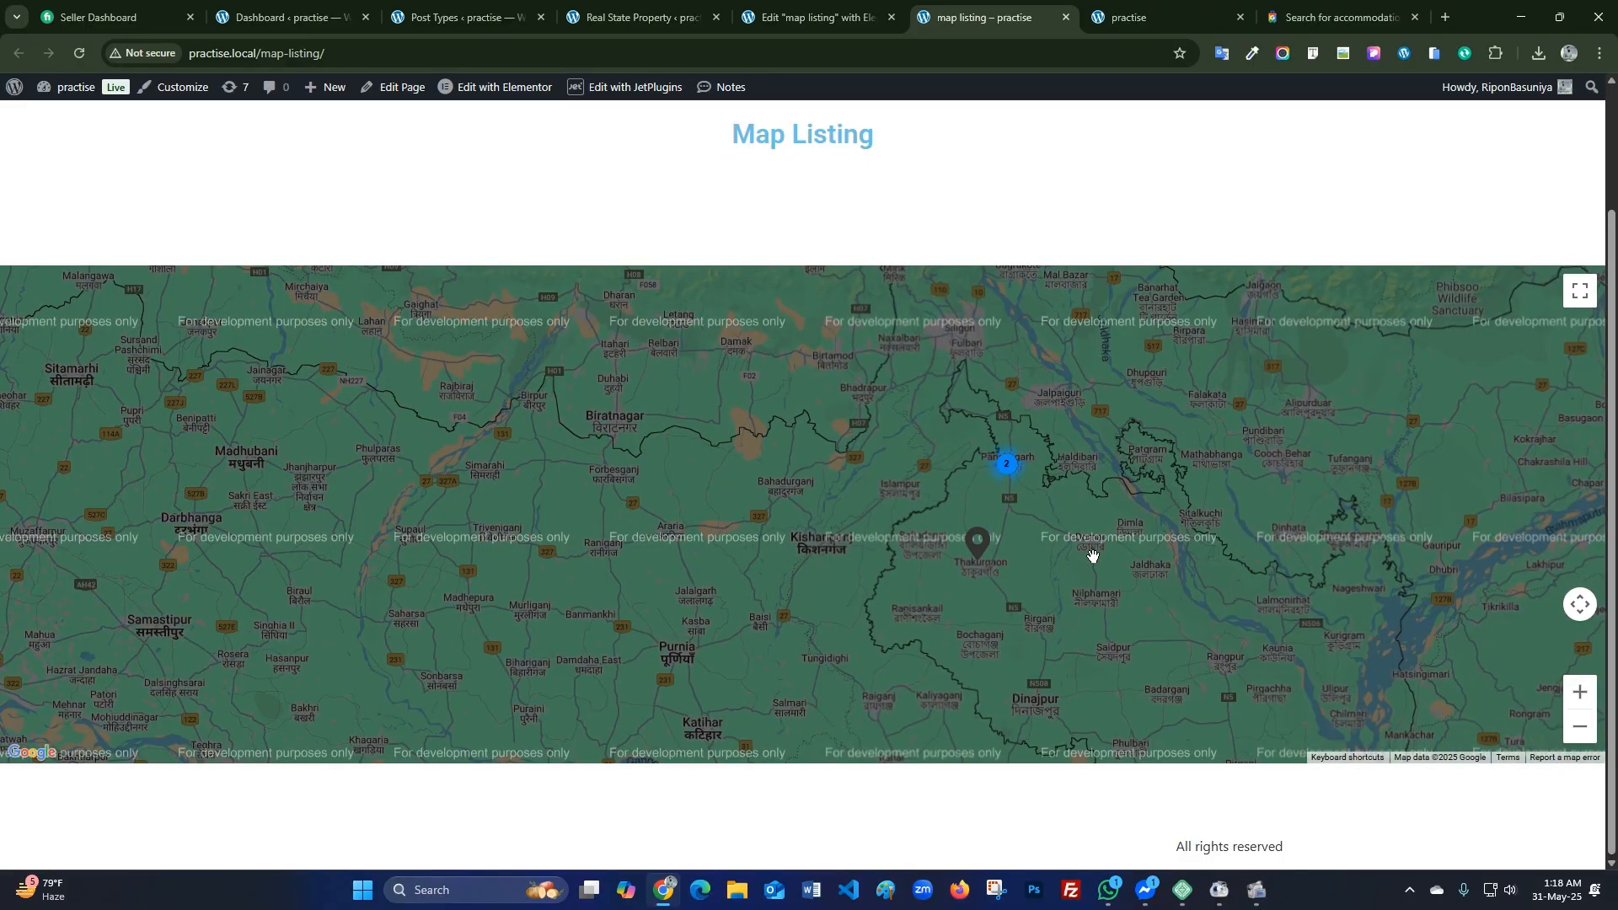
drag(1092, 553, 930, 477)
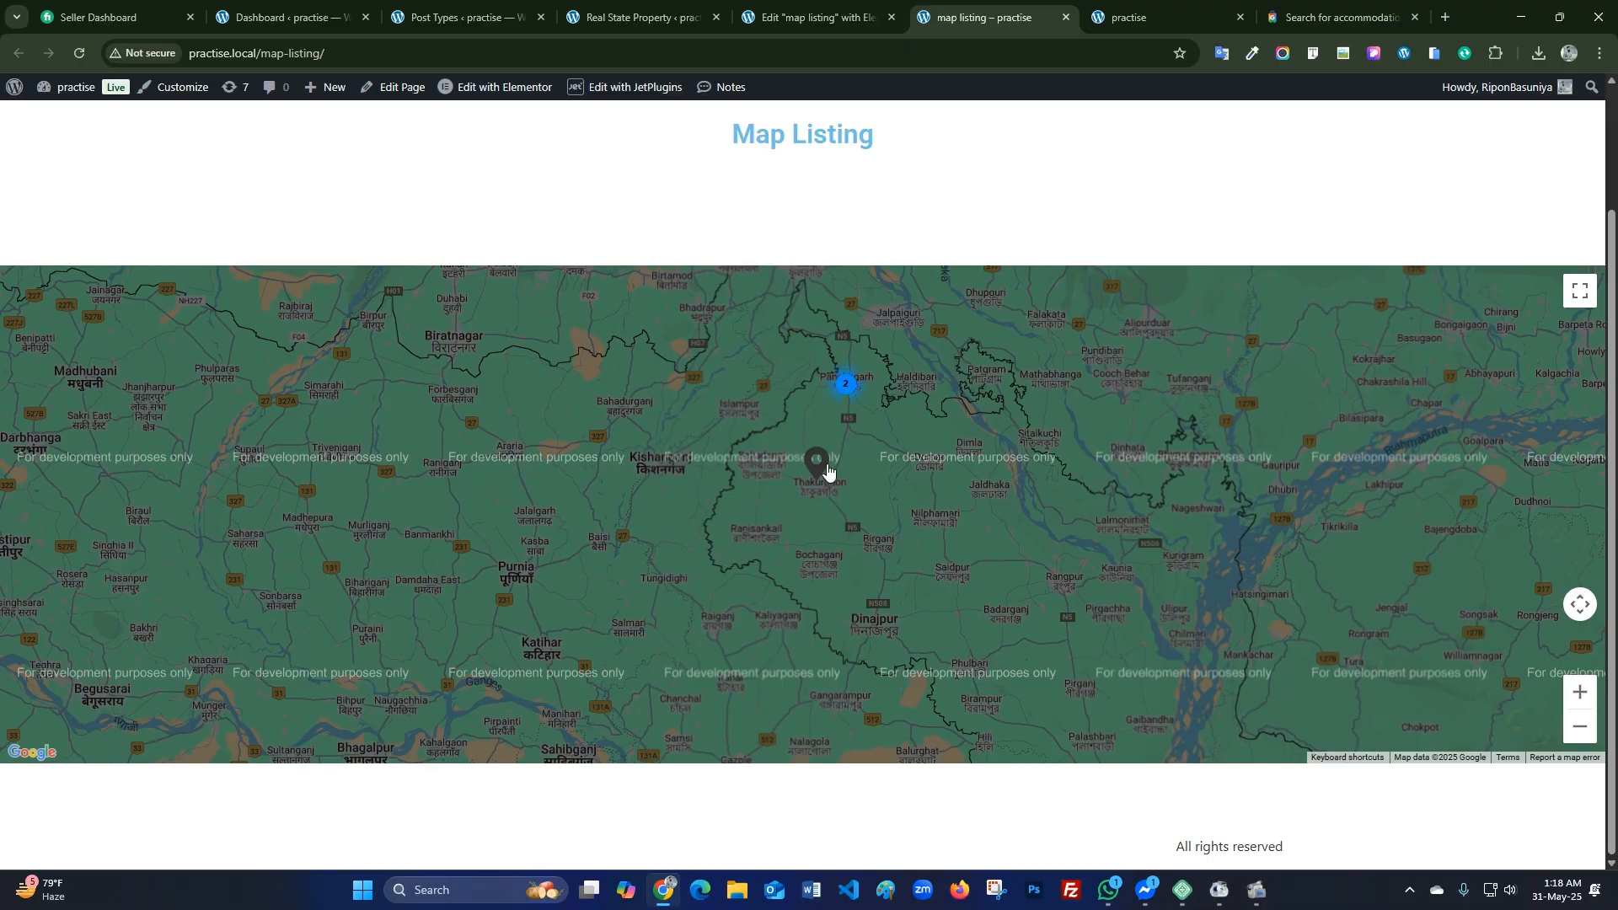
click(847, 381)
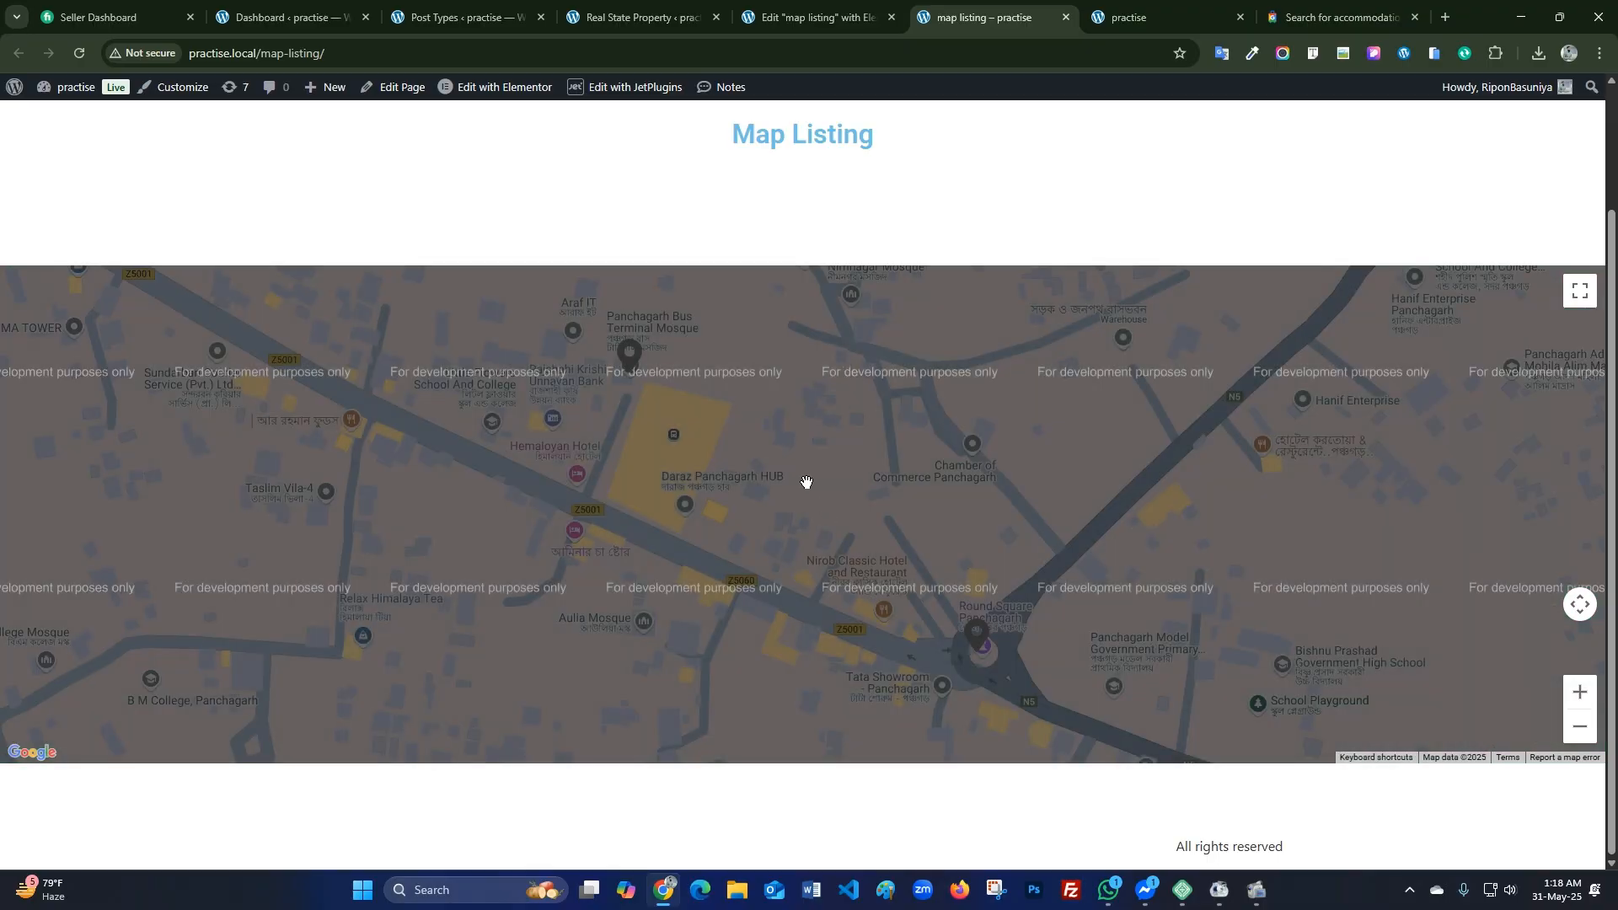
click(629, 363)
scroll(892, 487, up, 1)
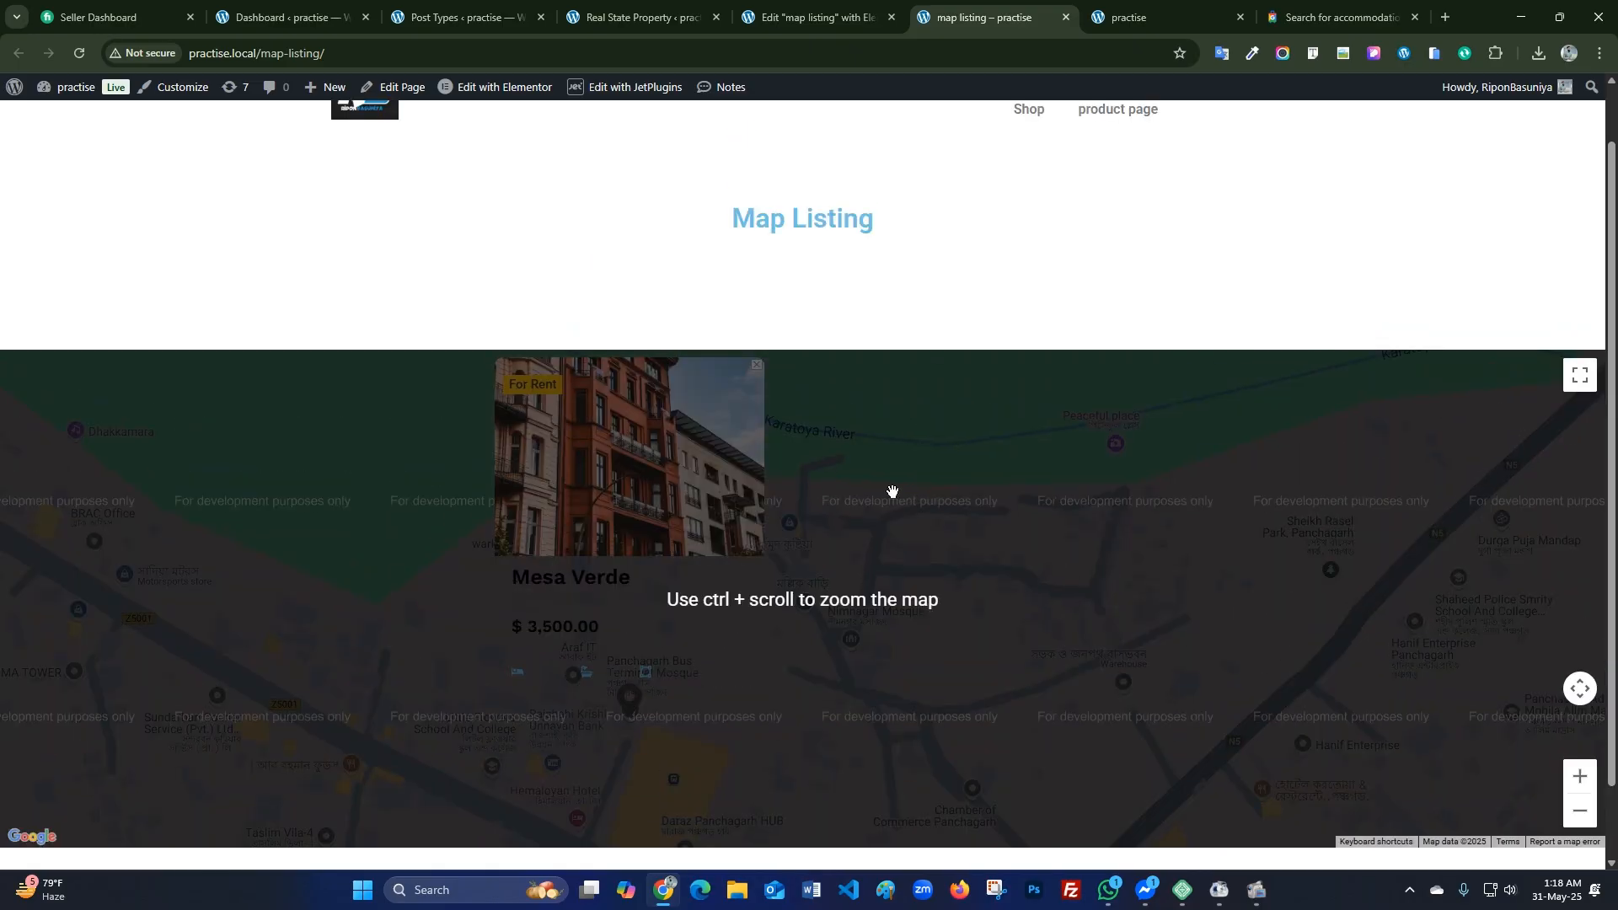
scroll(969, 455, down, 1)
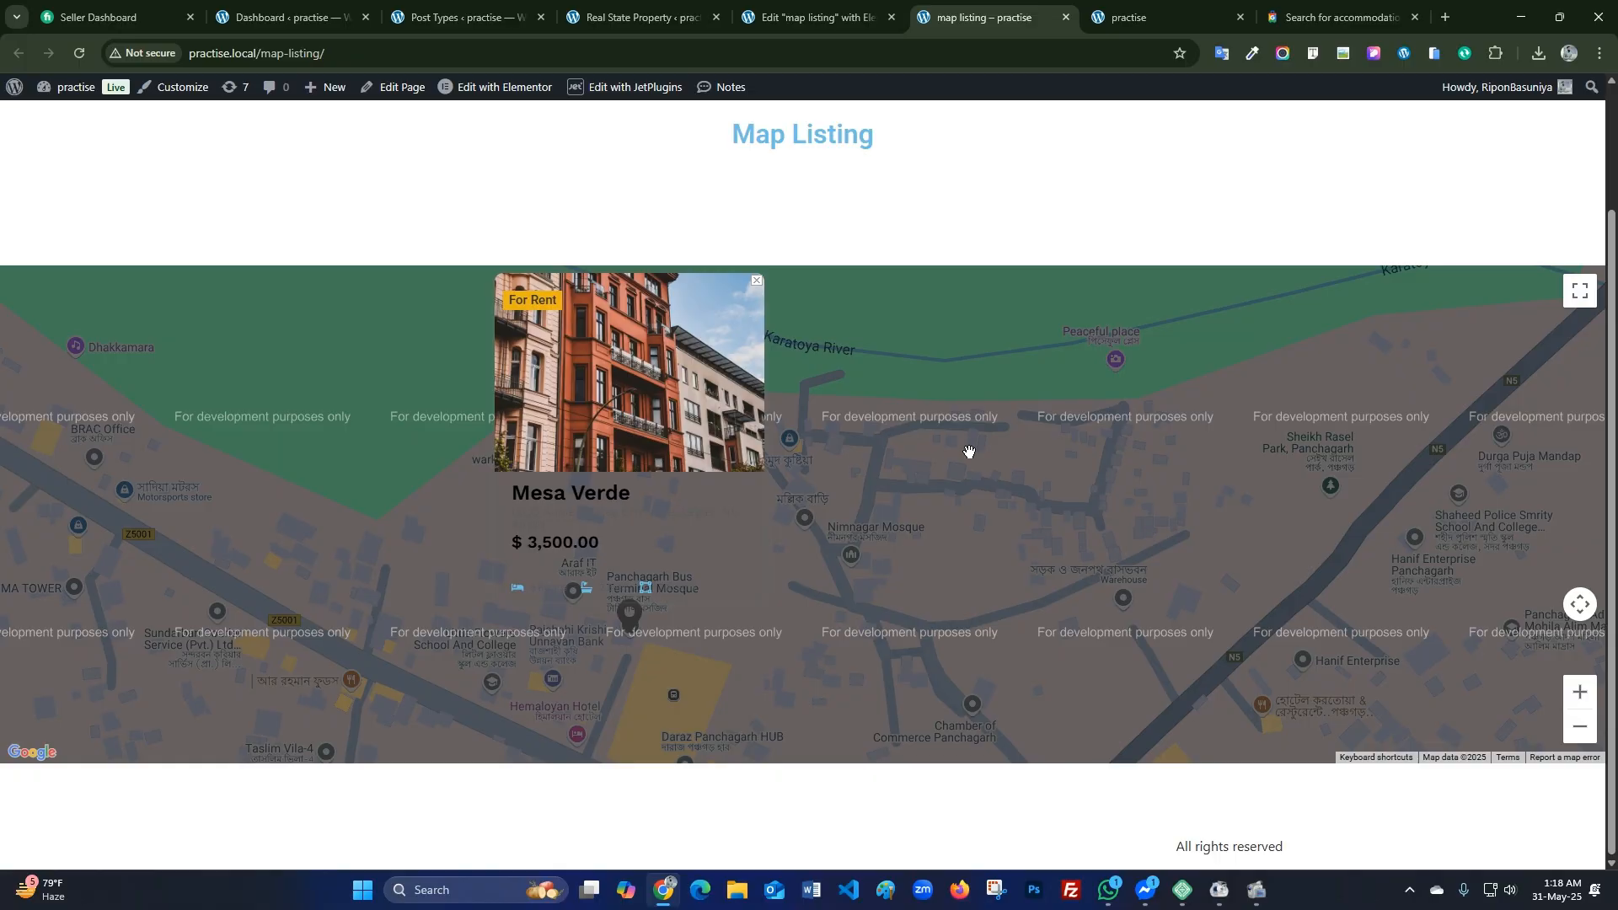
Compare the live map's property popup with the property cards on the home page.
click(1133, 17)
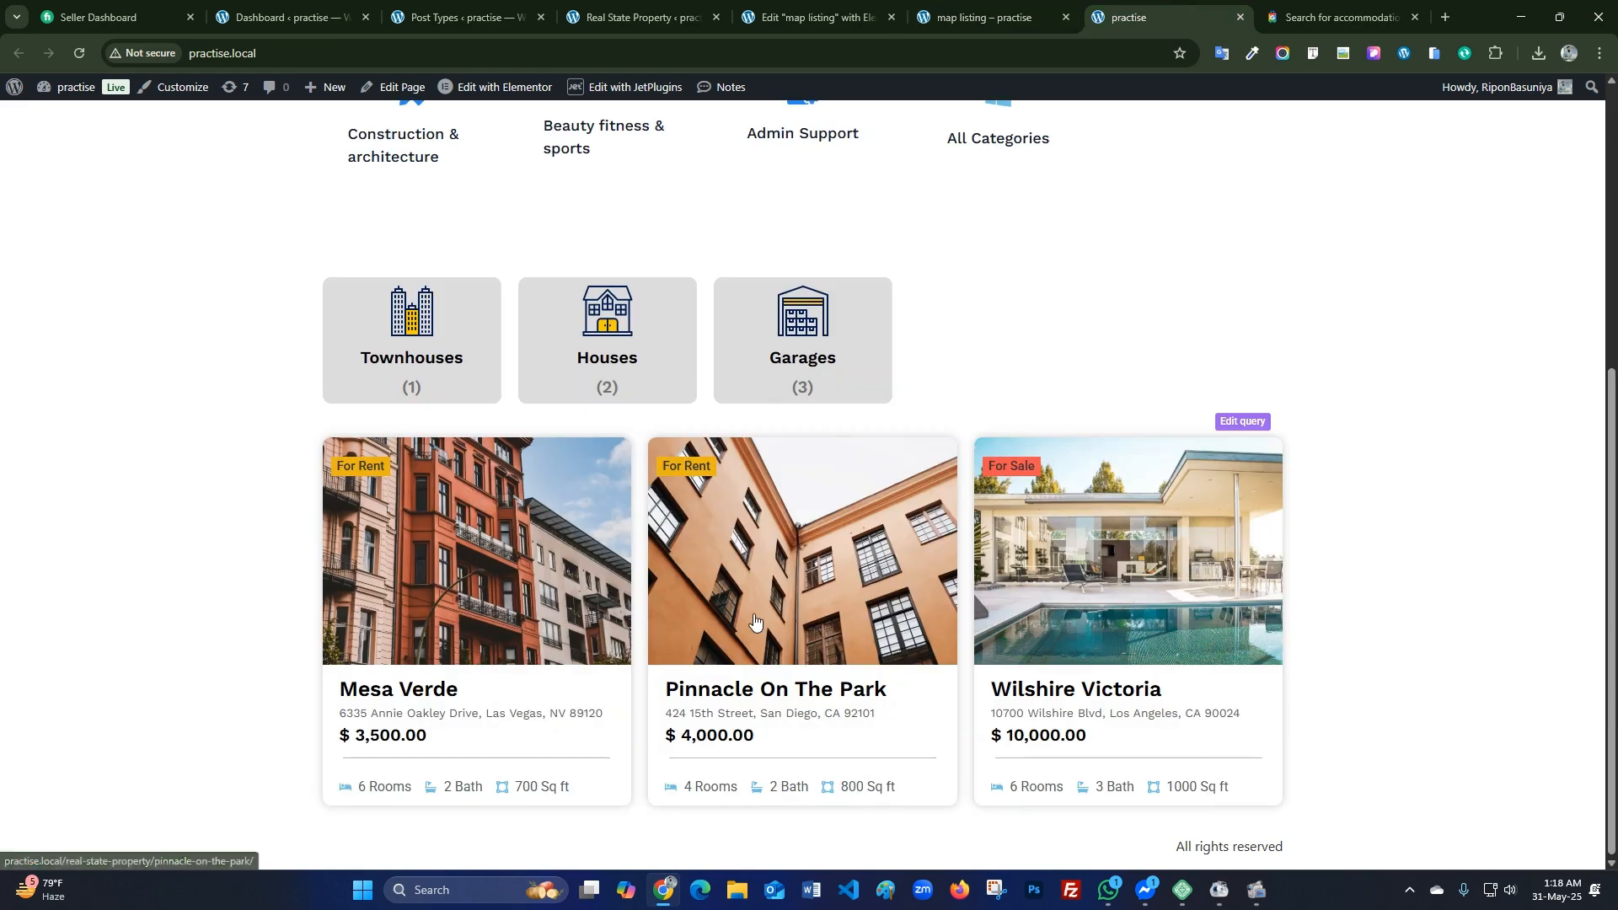
click(976, 12)
scroll(627, 529, up, 1)
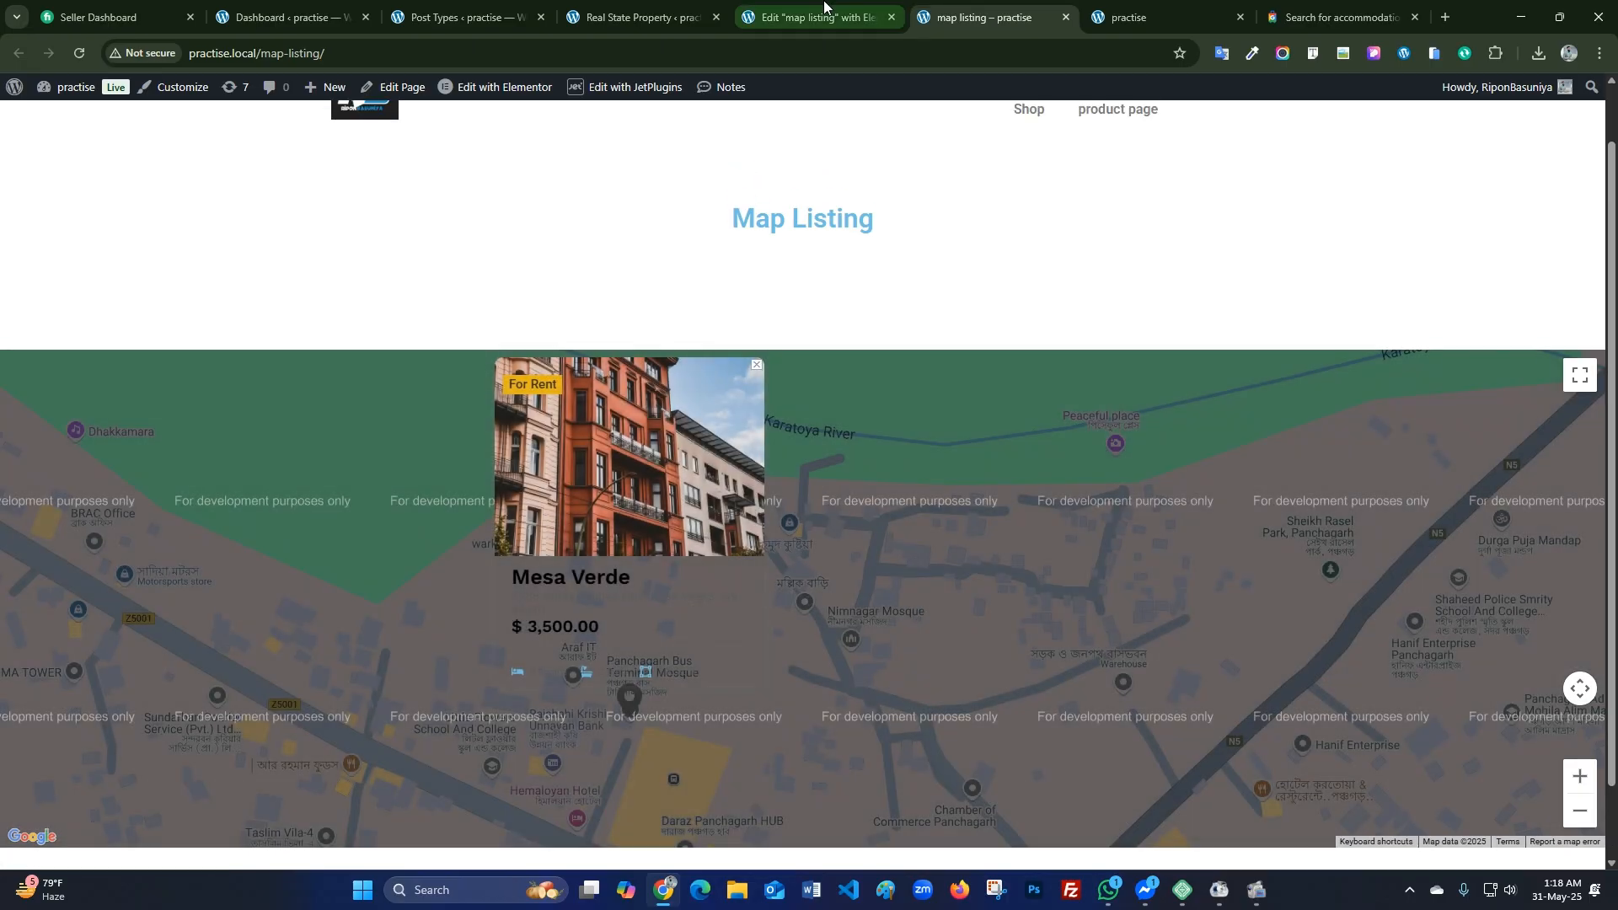
Open the JetEngine Listings/Components list in a new browser tab from the WordPress dashboard.
click(814, 17)
click(490, 11)
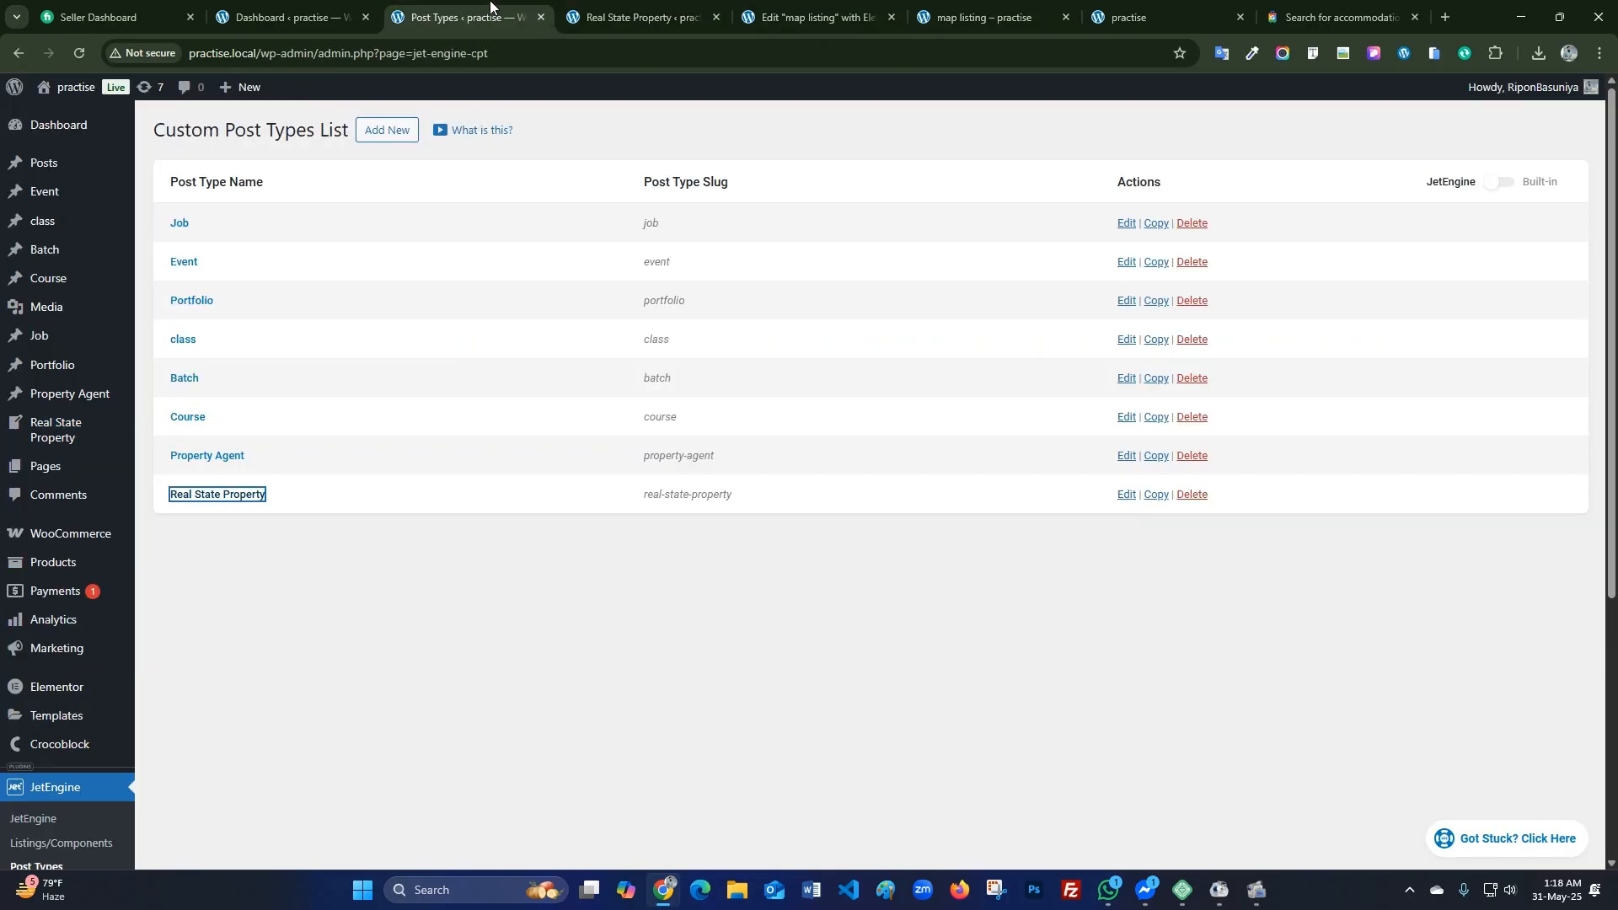
click(311, 10)
scroll(77, 653, down, 1)
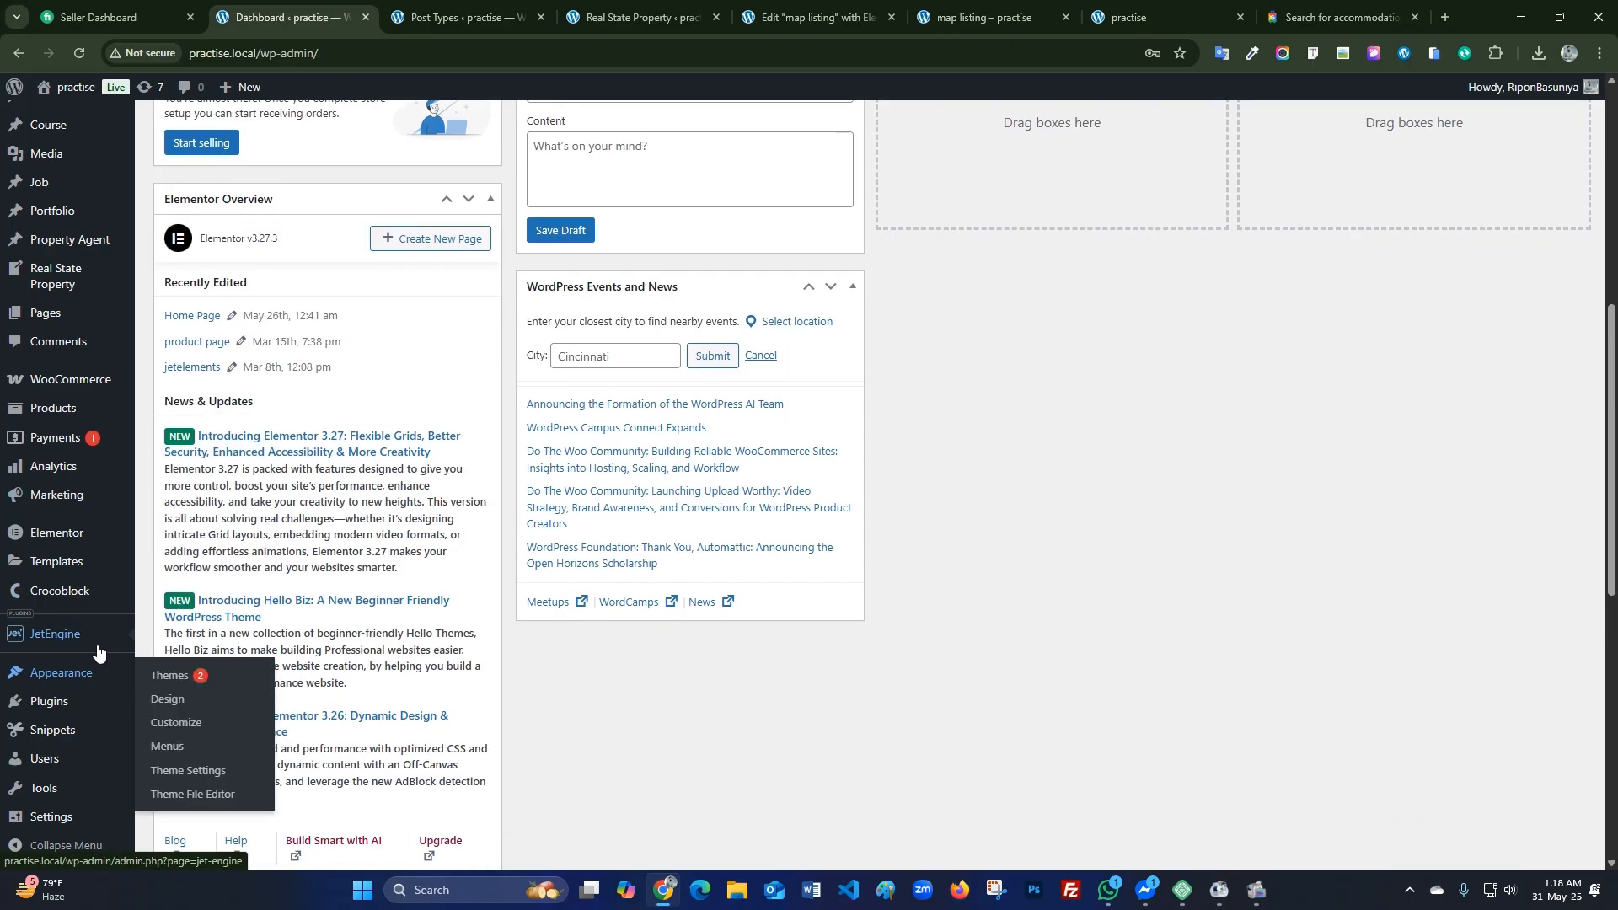
right_click(156, 642)
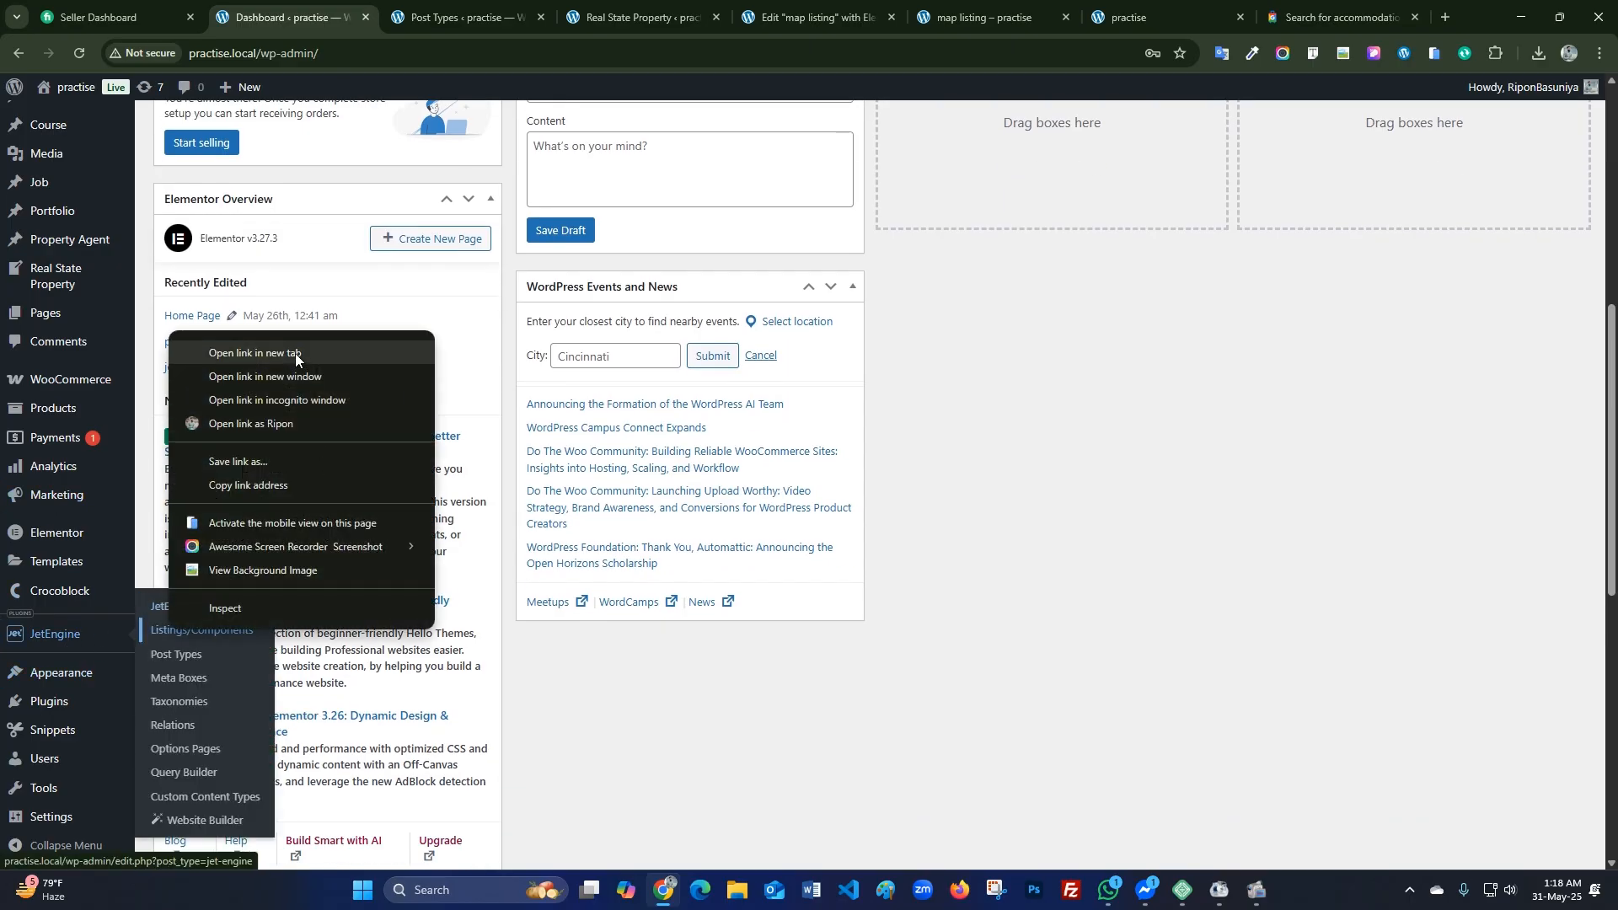
click(244, 348)
click(395, 17)
Open the "Real state property listing grid" template for Elementor editing in a new browser tab.
scroll(328, 641, down, 1)
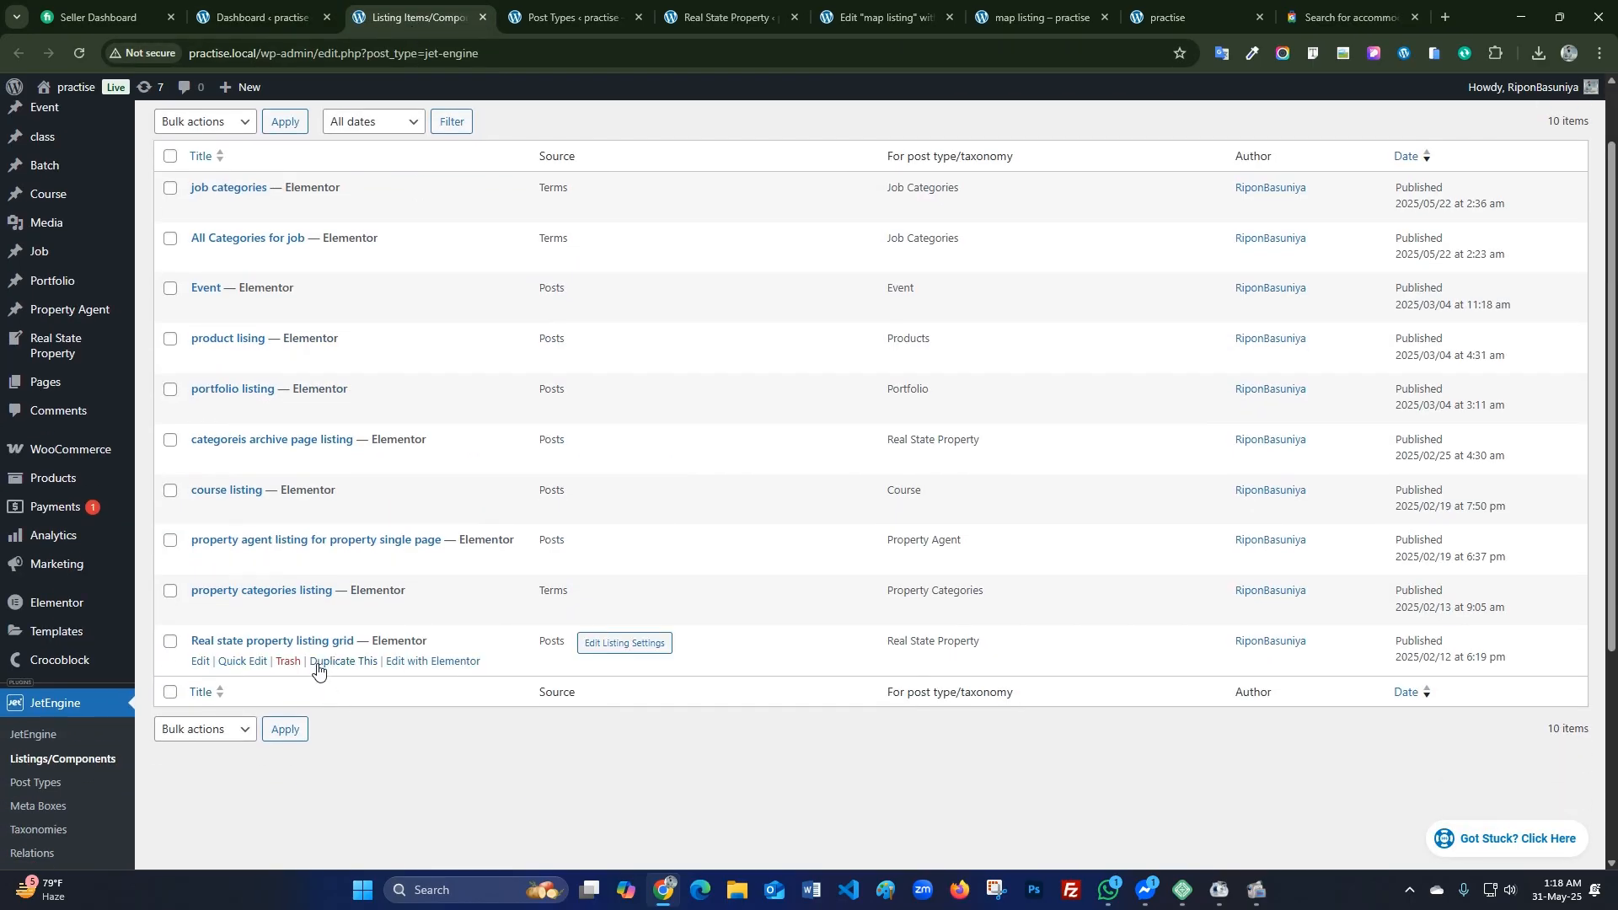
right_click(421, 661)
click(460, 384)
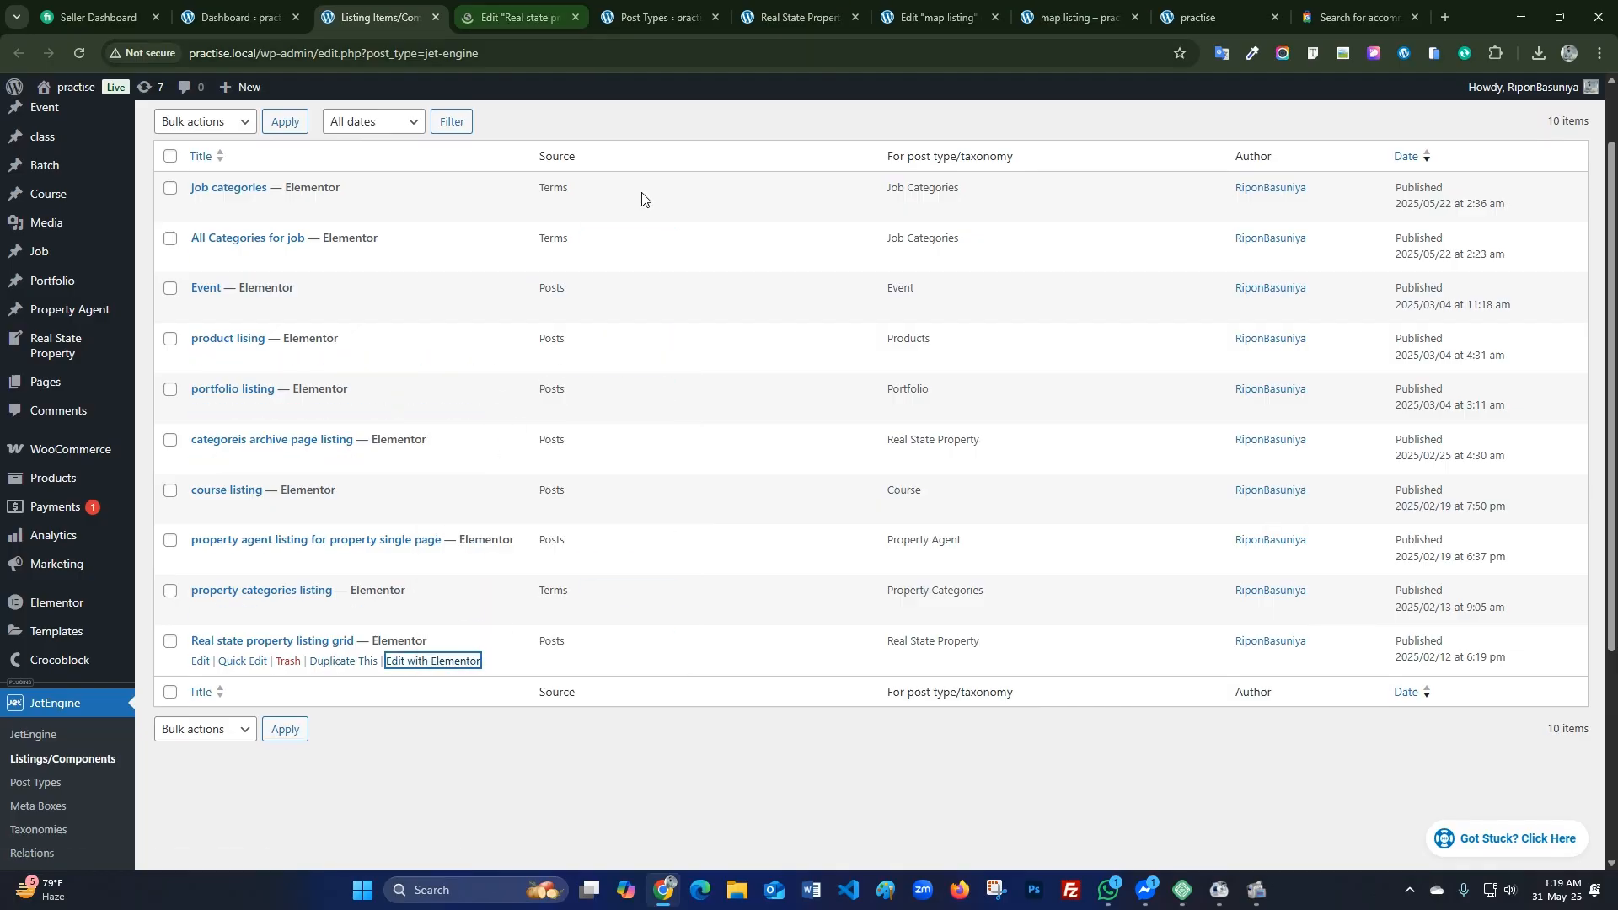
Recheck the Mesa Verde popup on the live map, close it and switch to the listing grid's Elementor editor.
click(1045, 18)
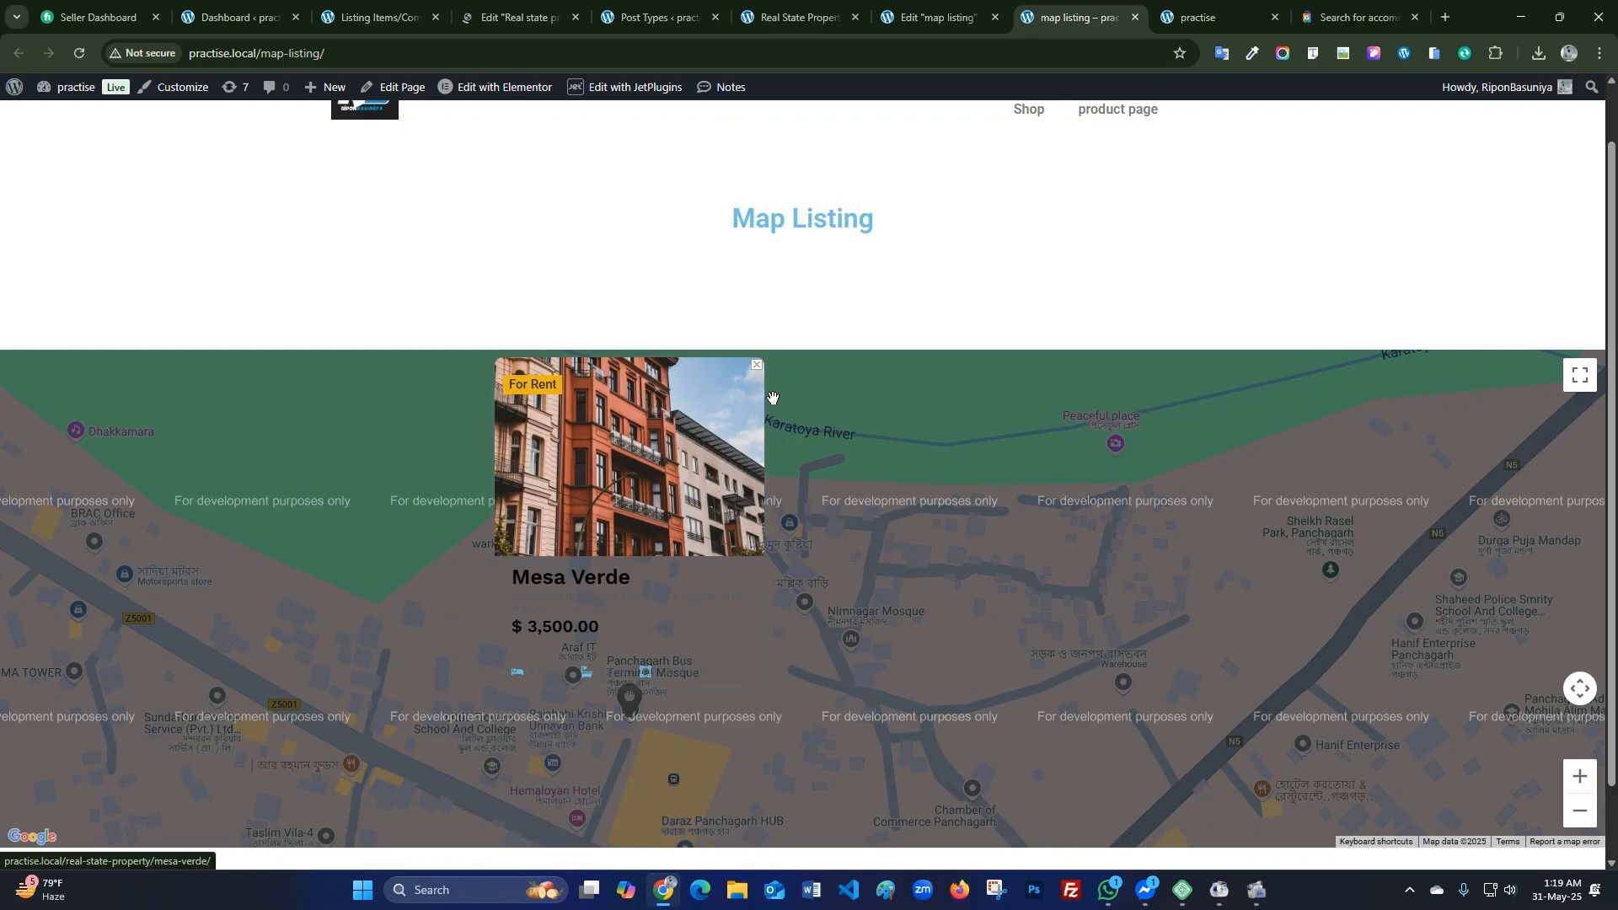
click(756, 365)
scroll(691, 570, down, 1)
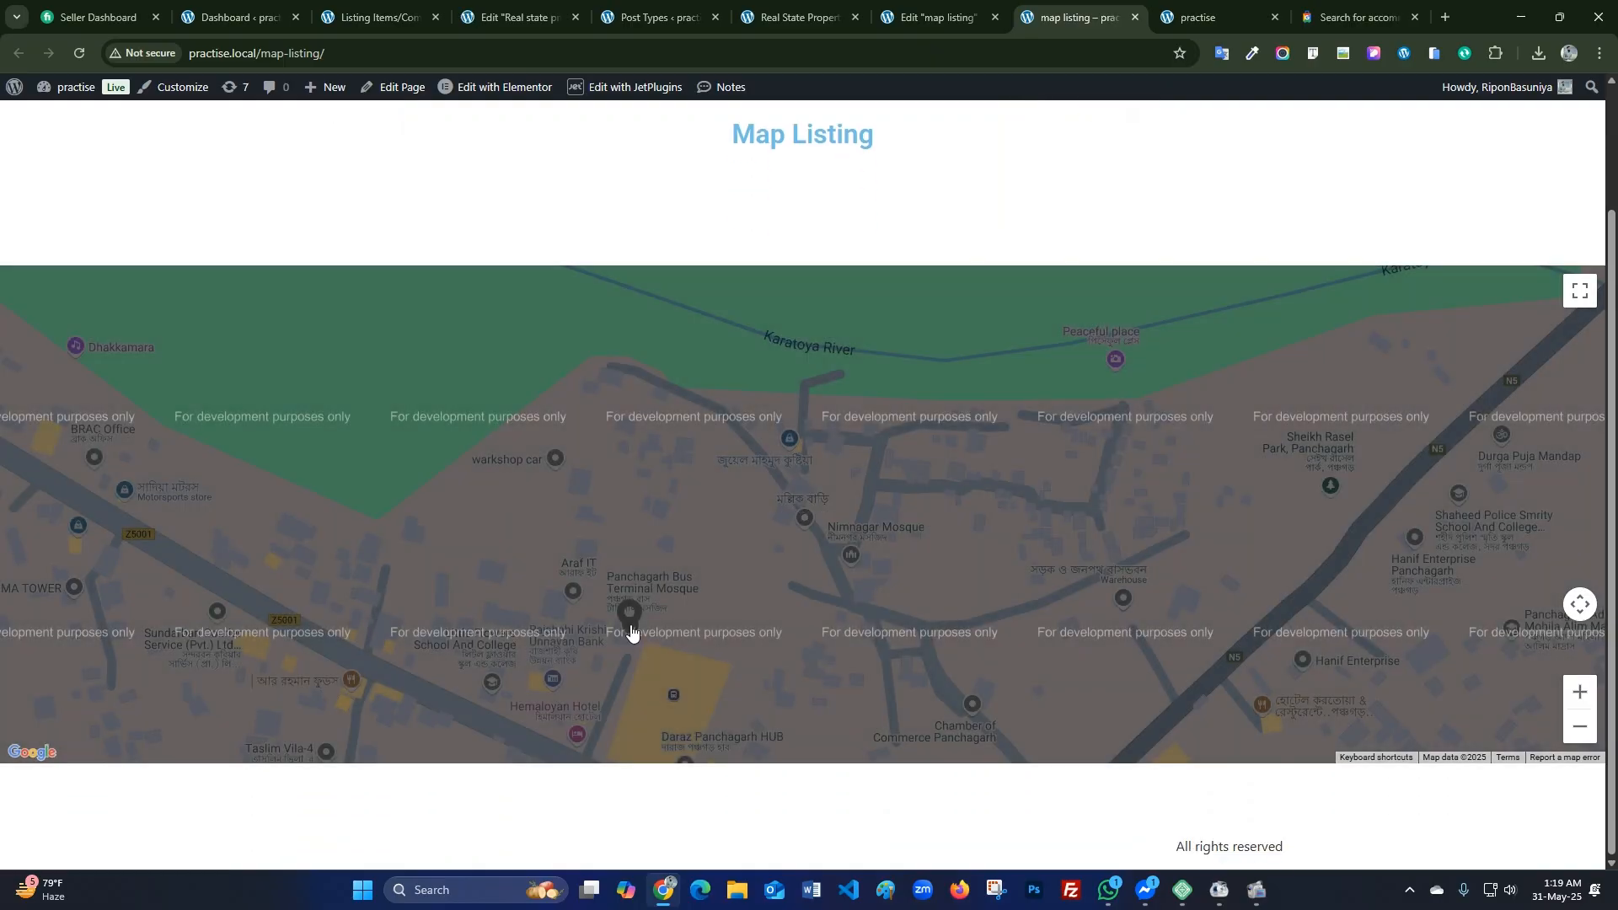
click(633, 626)
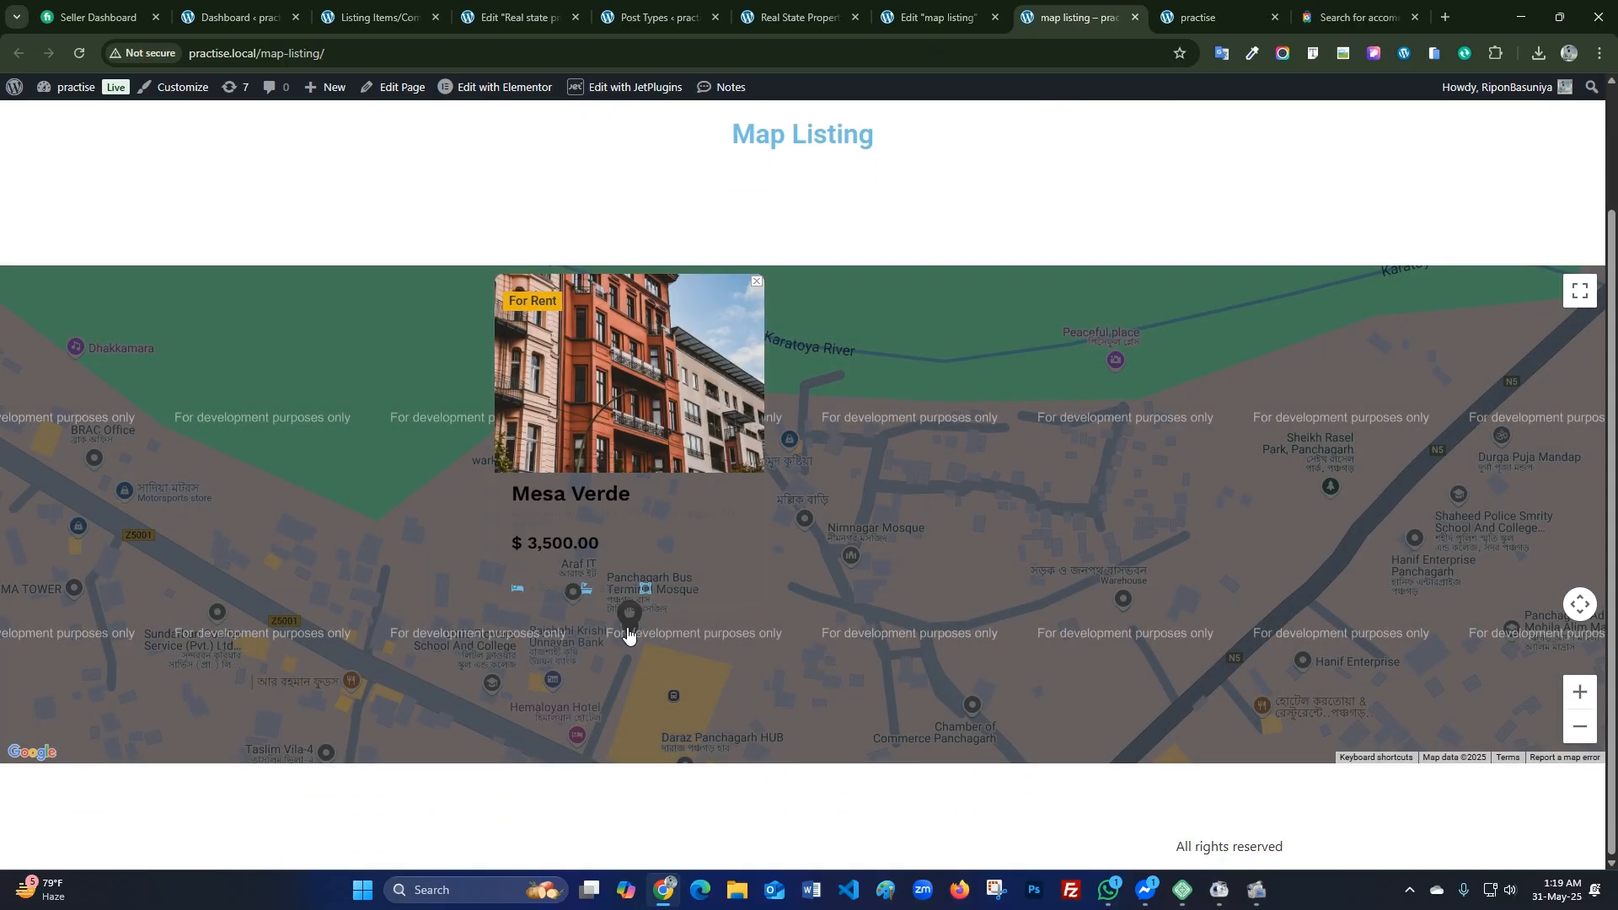
click(758, 281)
click(510, 17)
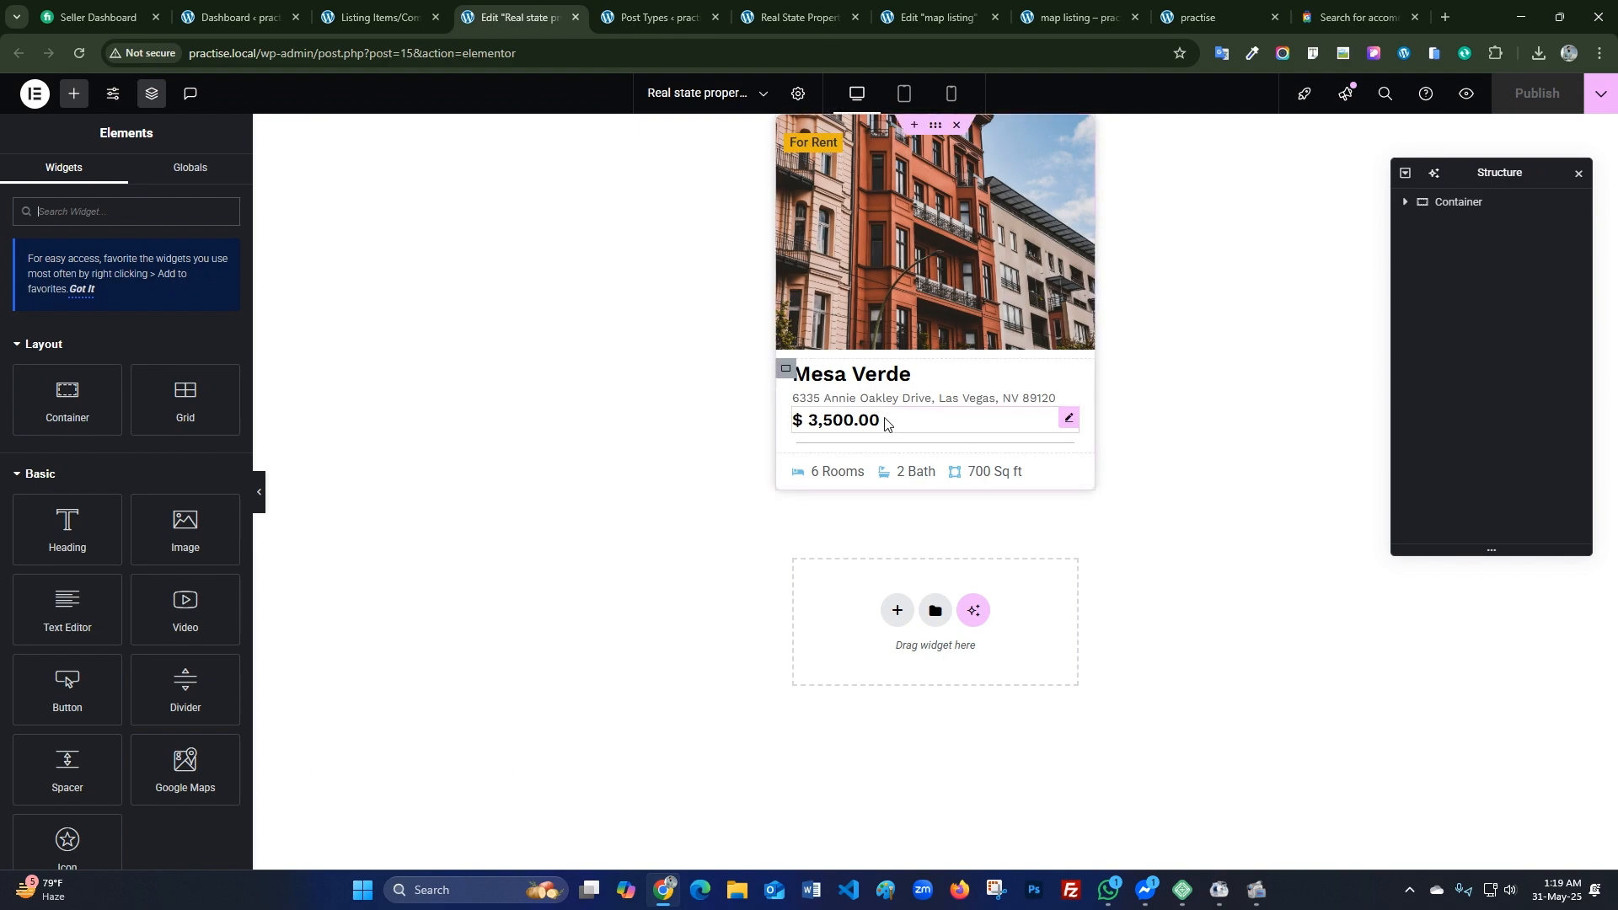
Give the property card's outer container a classic white background and save the listing grid template.
click(965, 204)
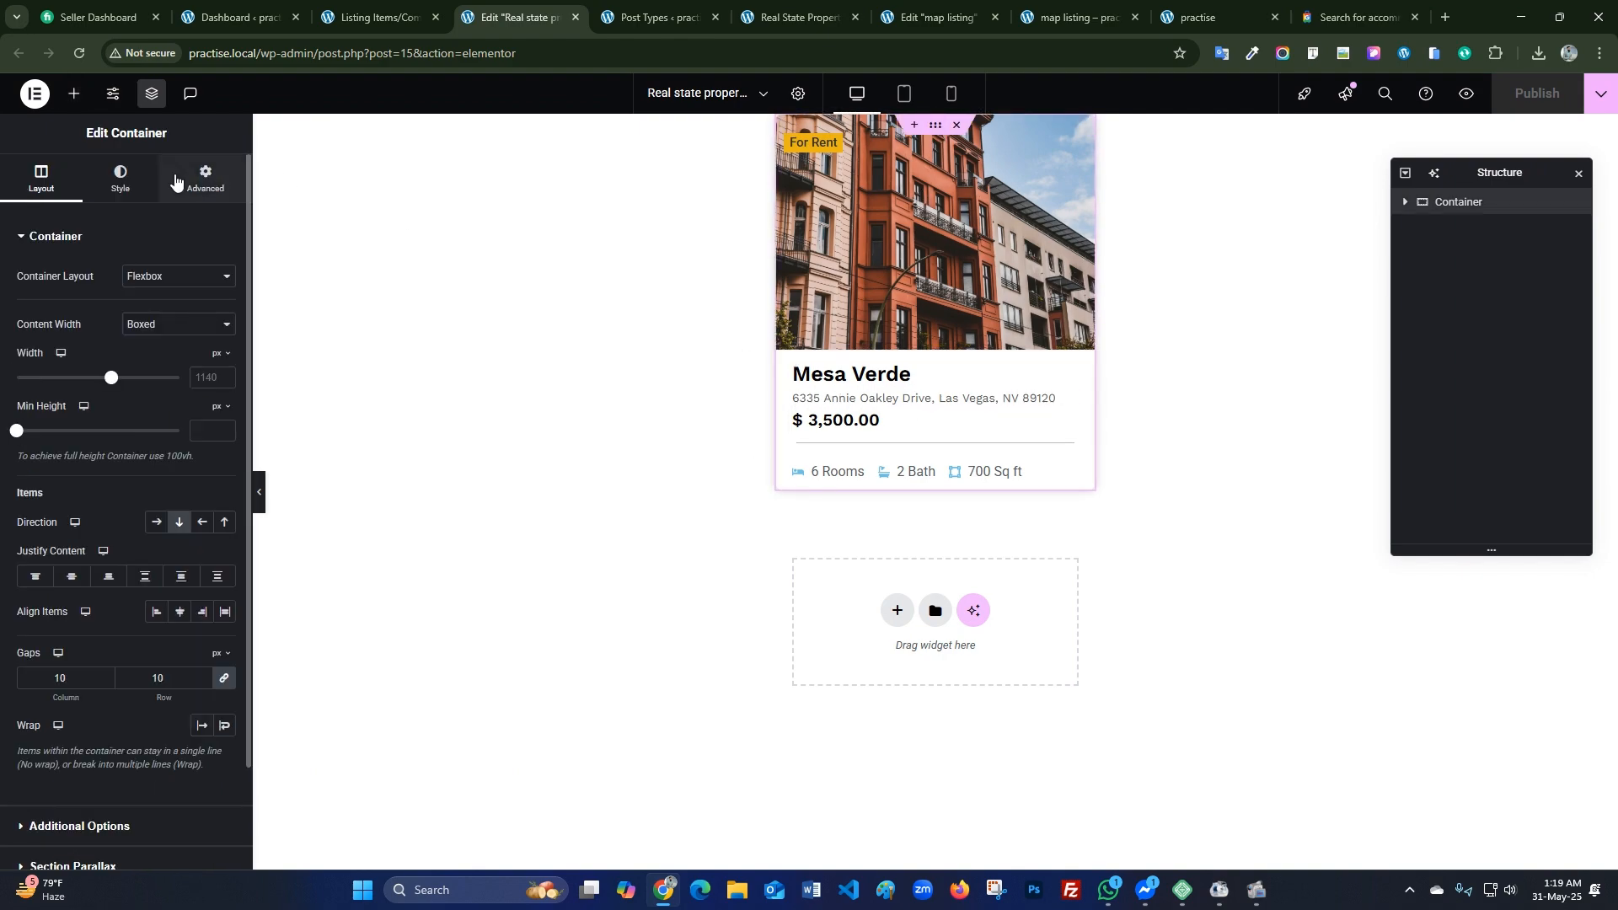
click(122, 179)
click(154, 312)
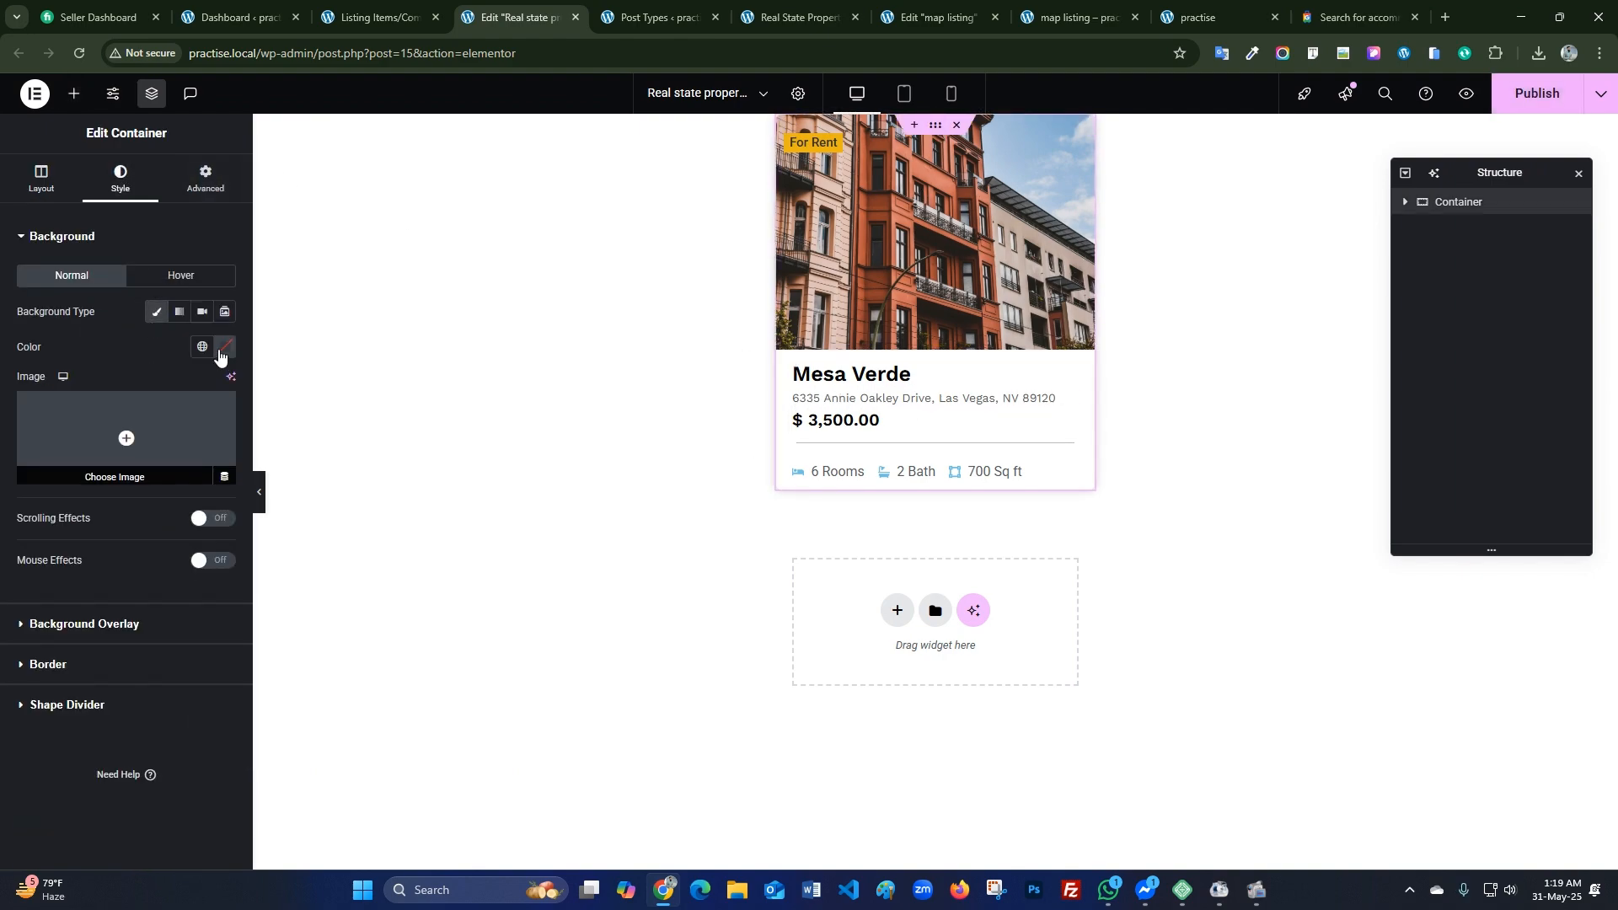
click(225, 346)
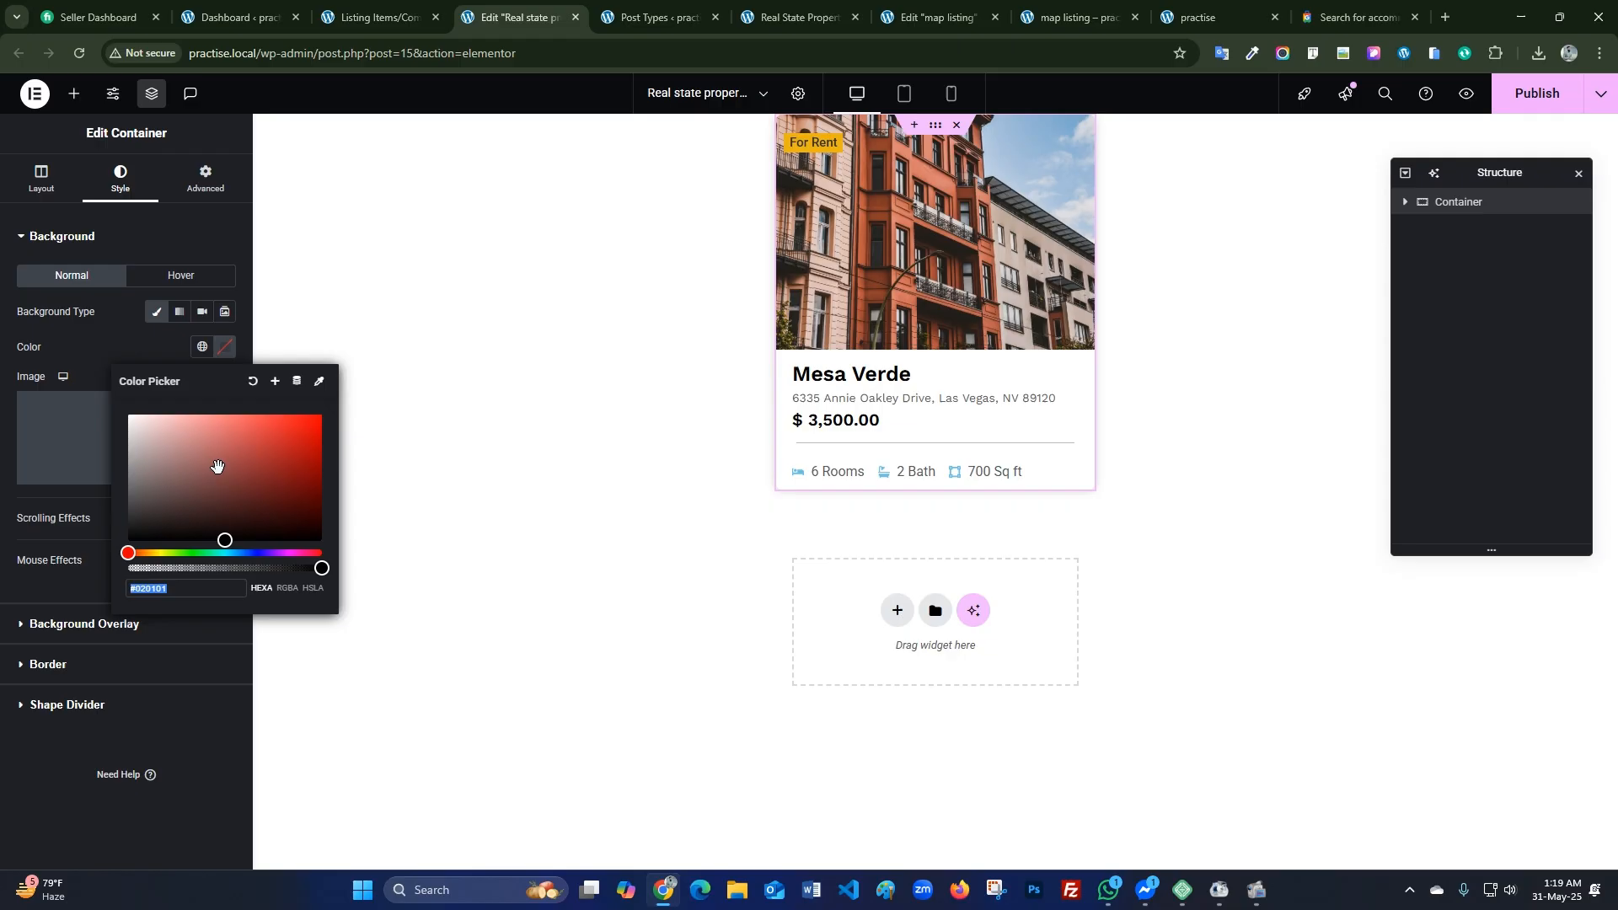
click(24, 748)
key(ctrl+s)
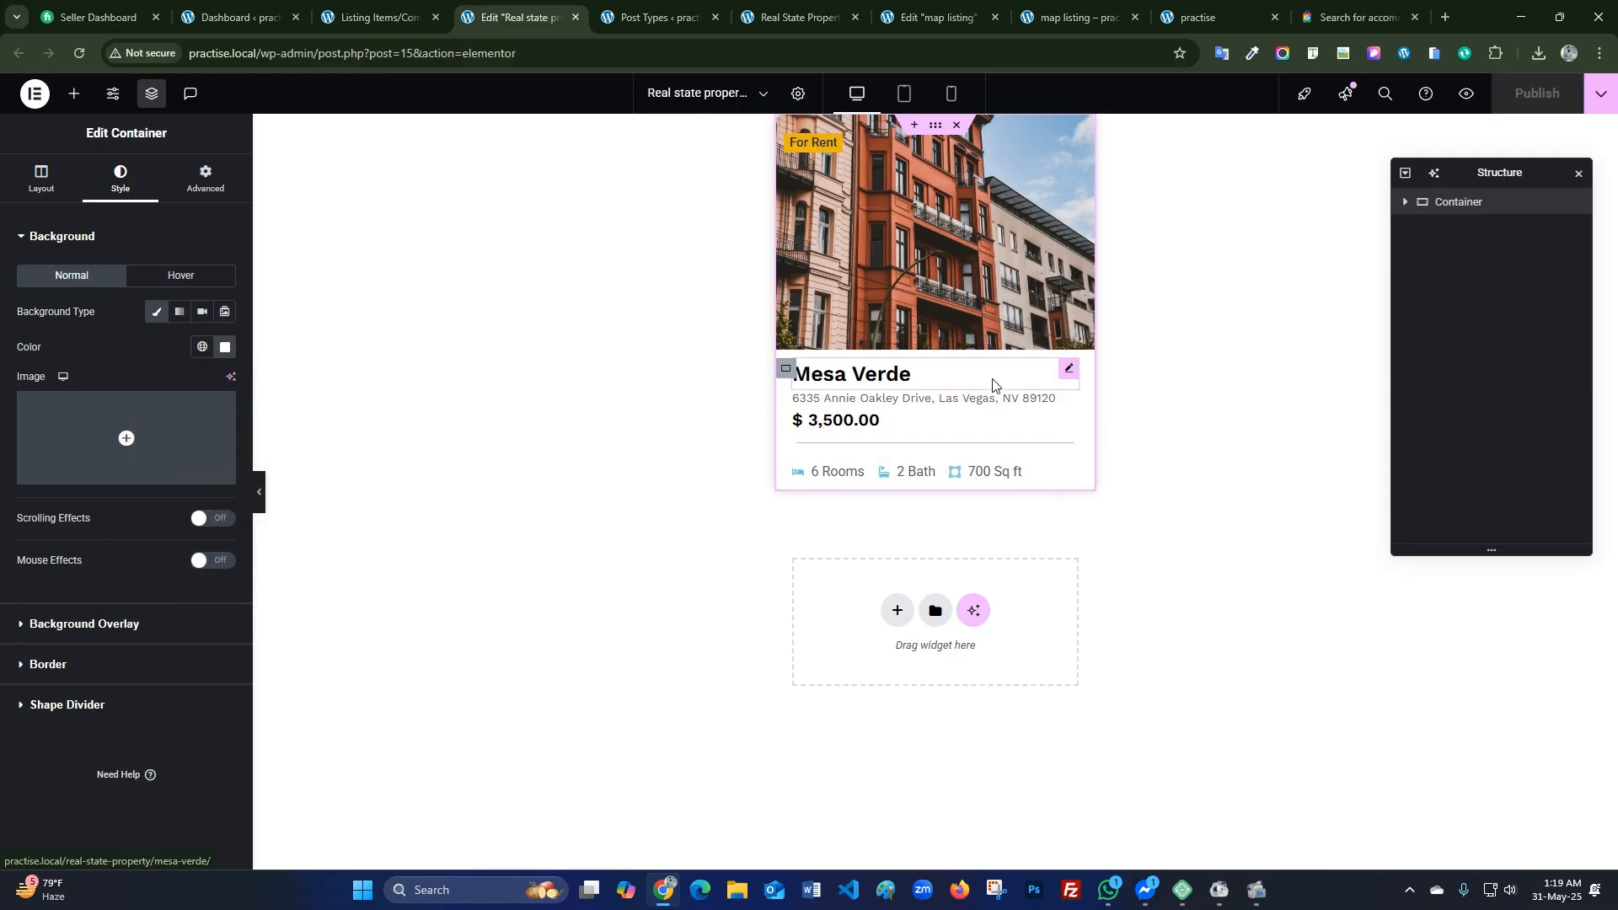
Reload the live map listing page and check the Wilshire Victoria popup, closing it after viewing.
click(1075, 18)
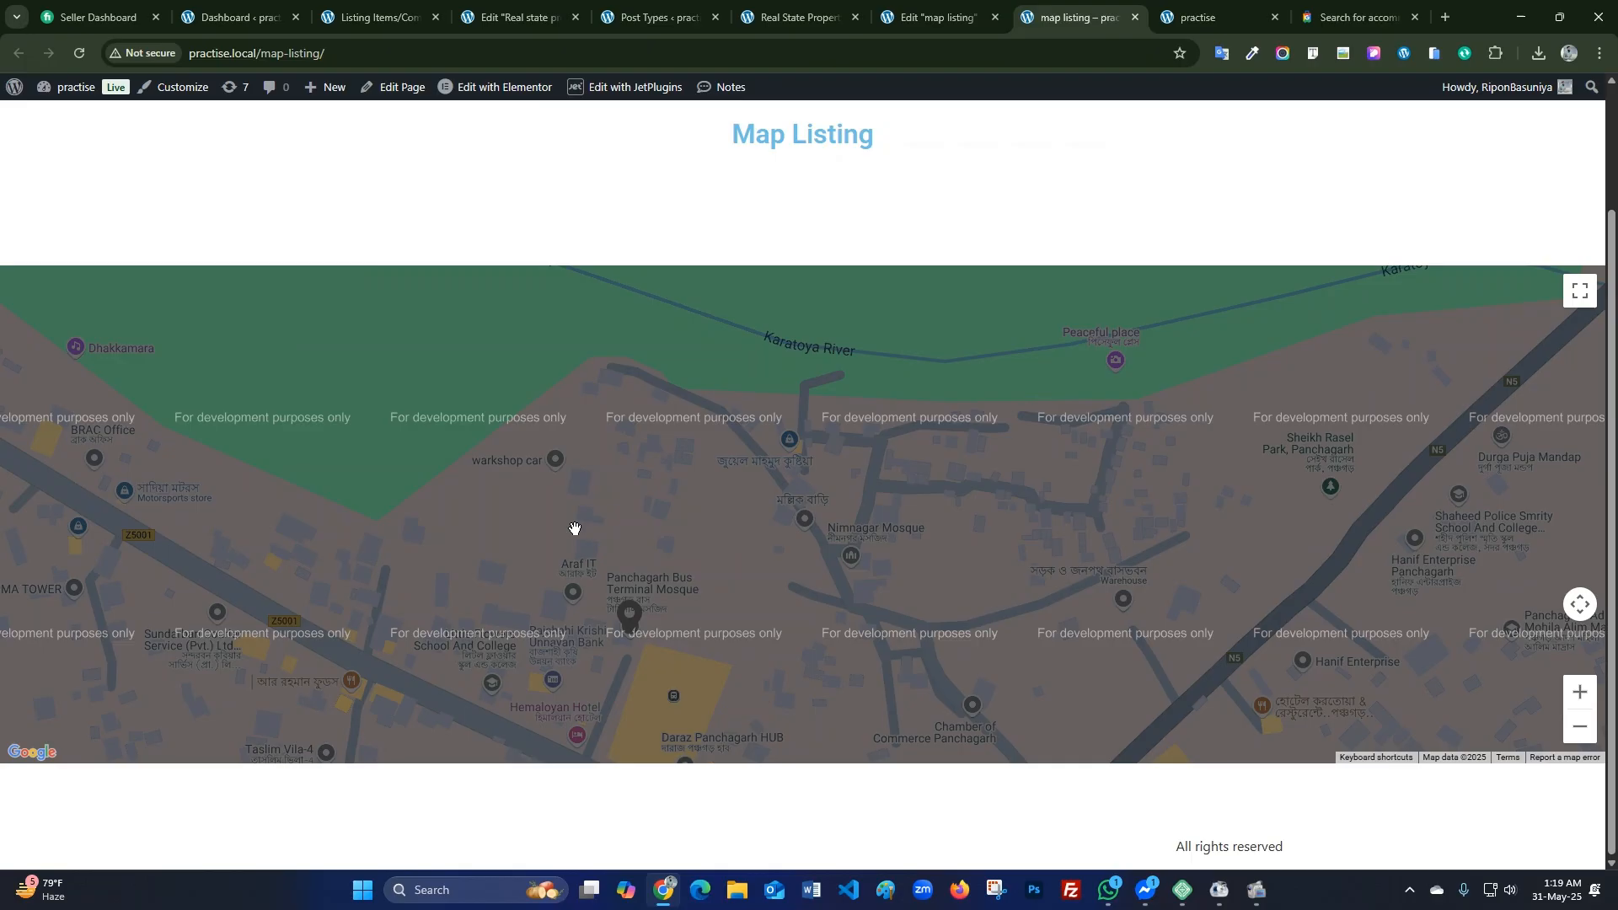
click(82, 53)
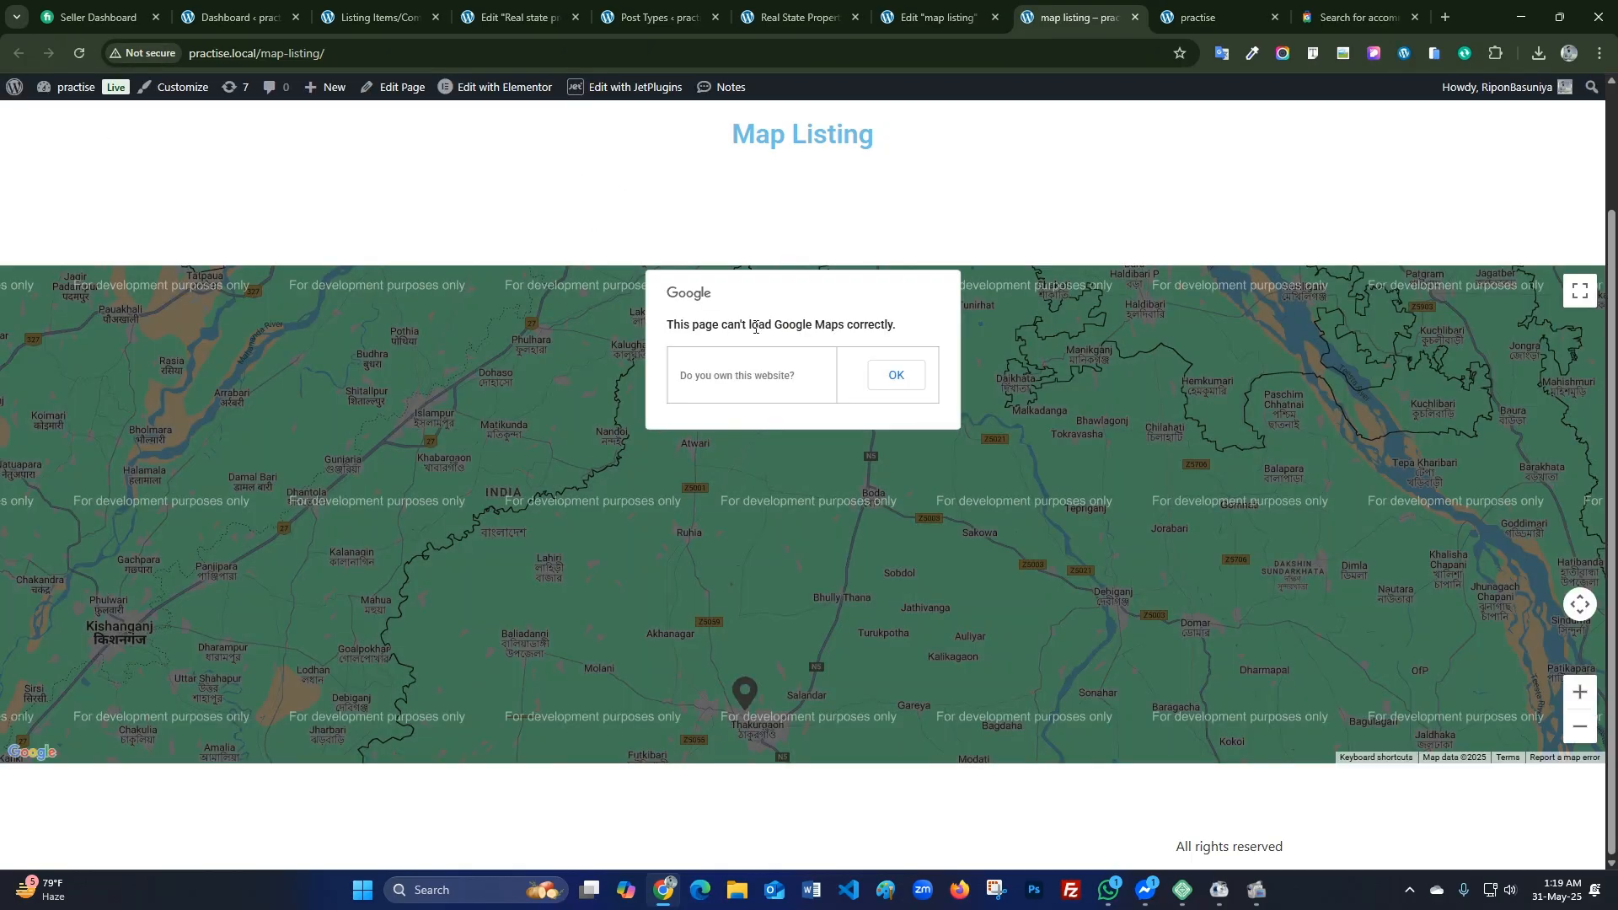
click(885, 381)
click(747, 697)
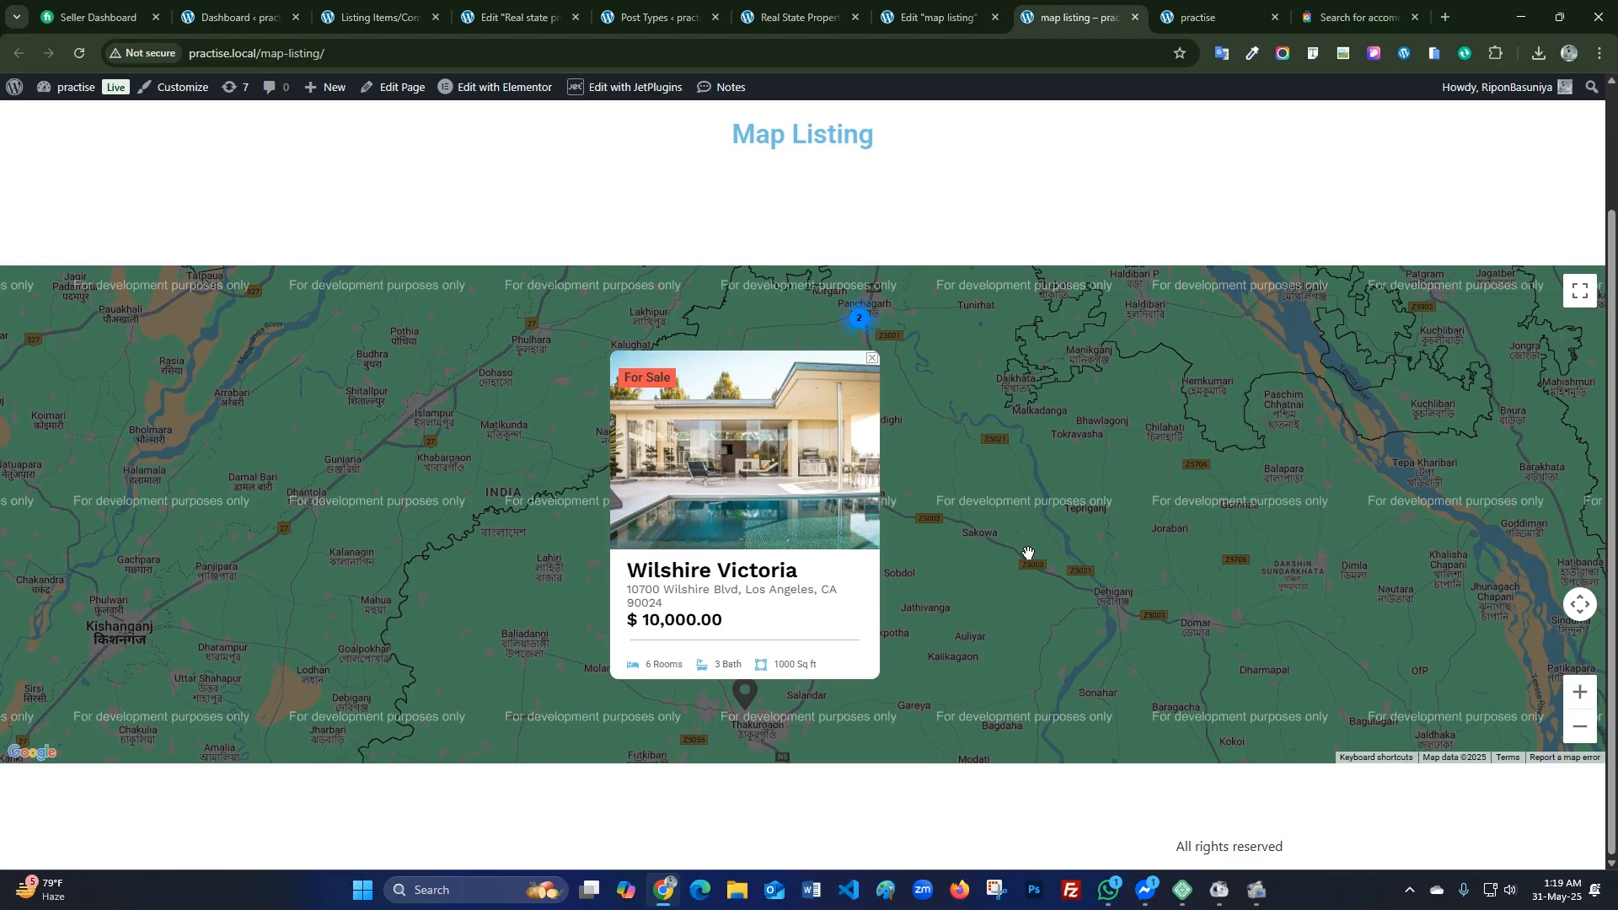
click(873, 358)
click(740, 696)
click(872, 357)
Expand the two-property marker cluster and view the Pinnacle On The Park and Mesa Verde popups.
click(861, 322)
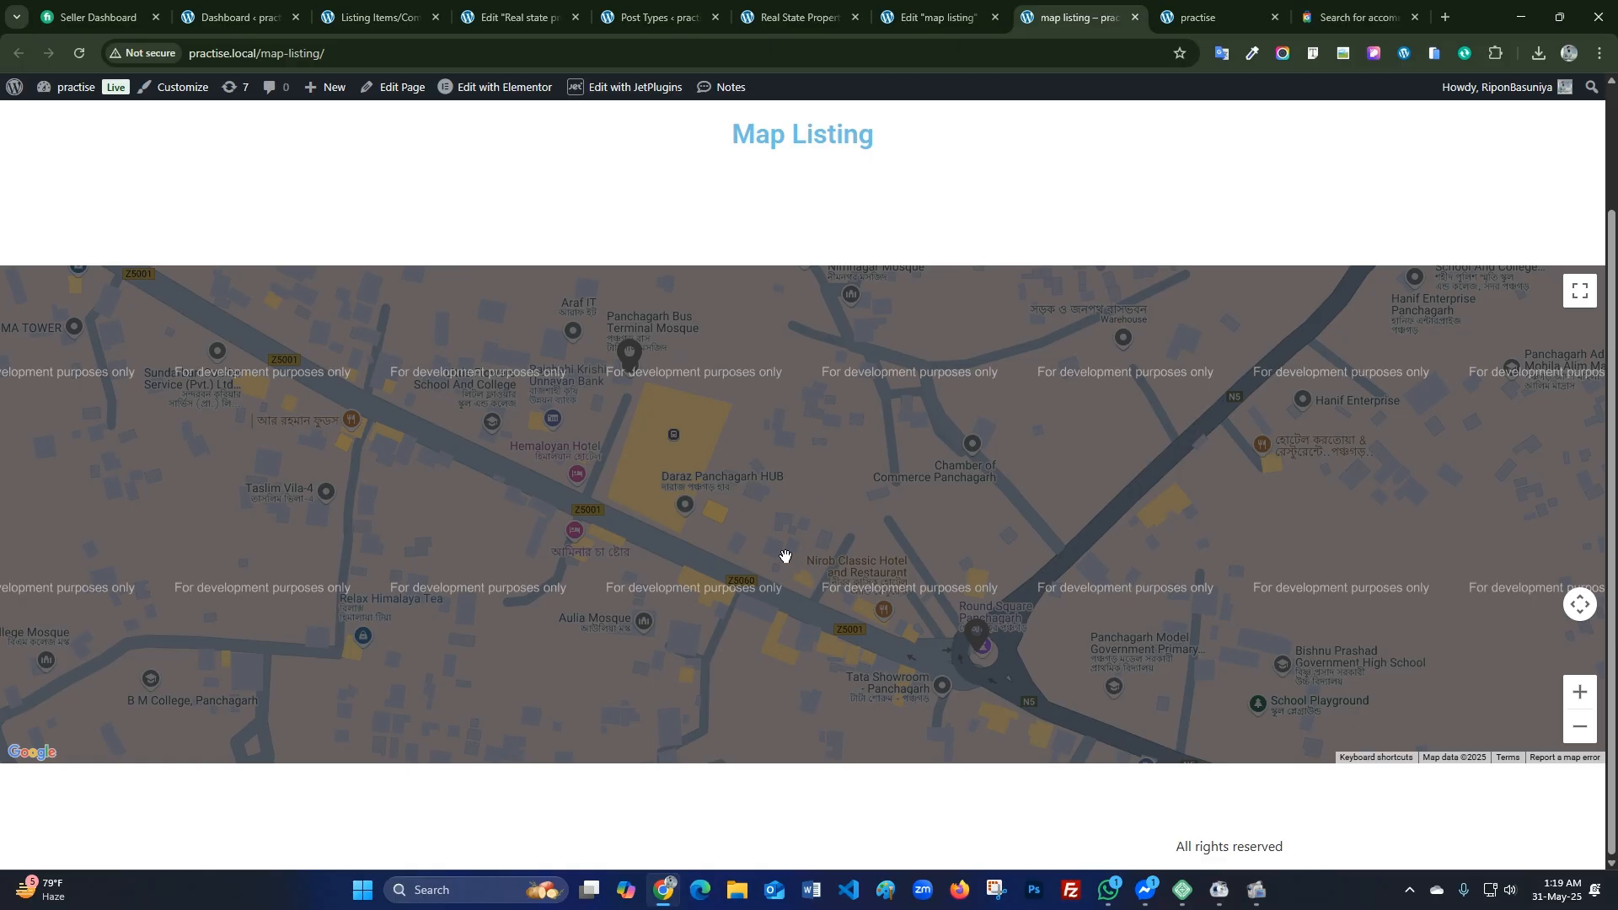
click(980, 645)
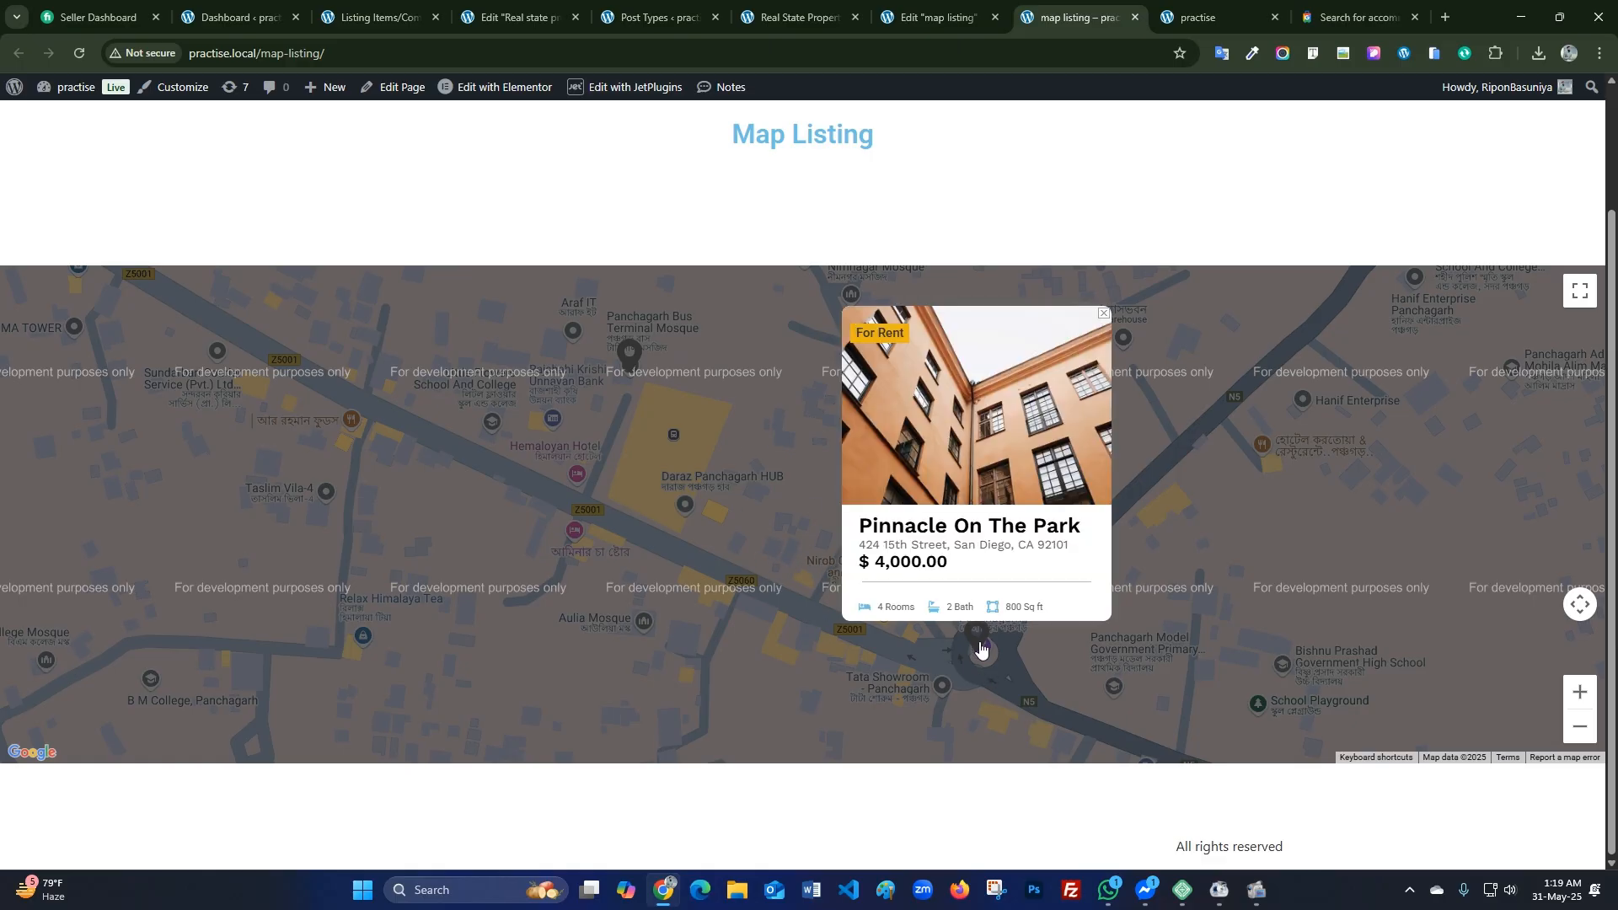
click(631, 358)
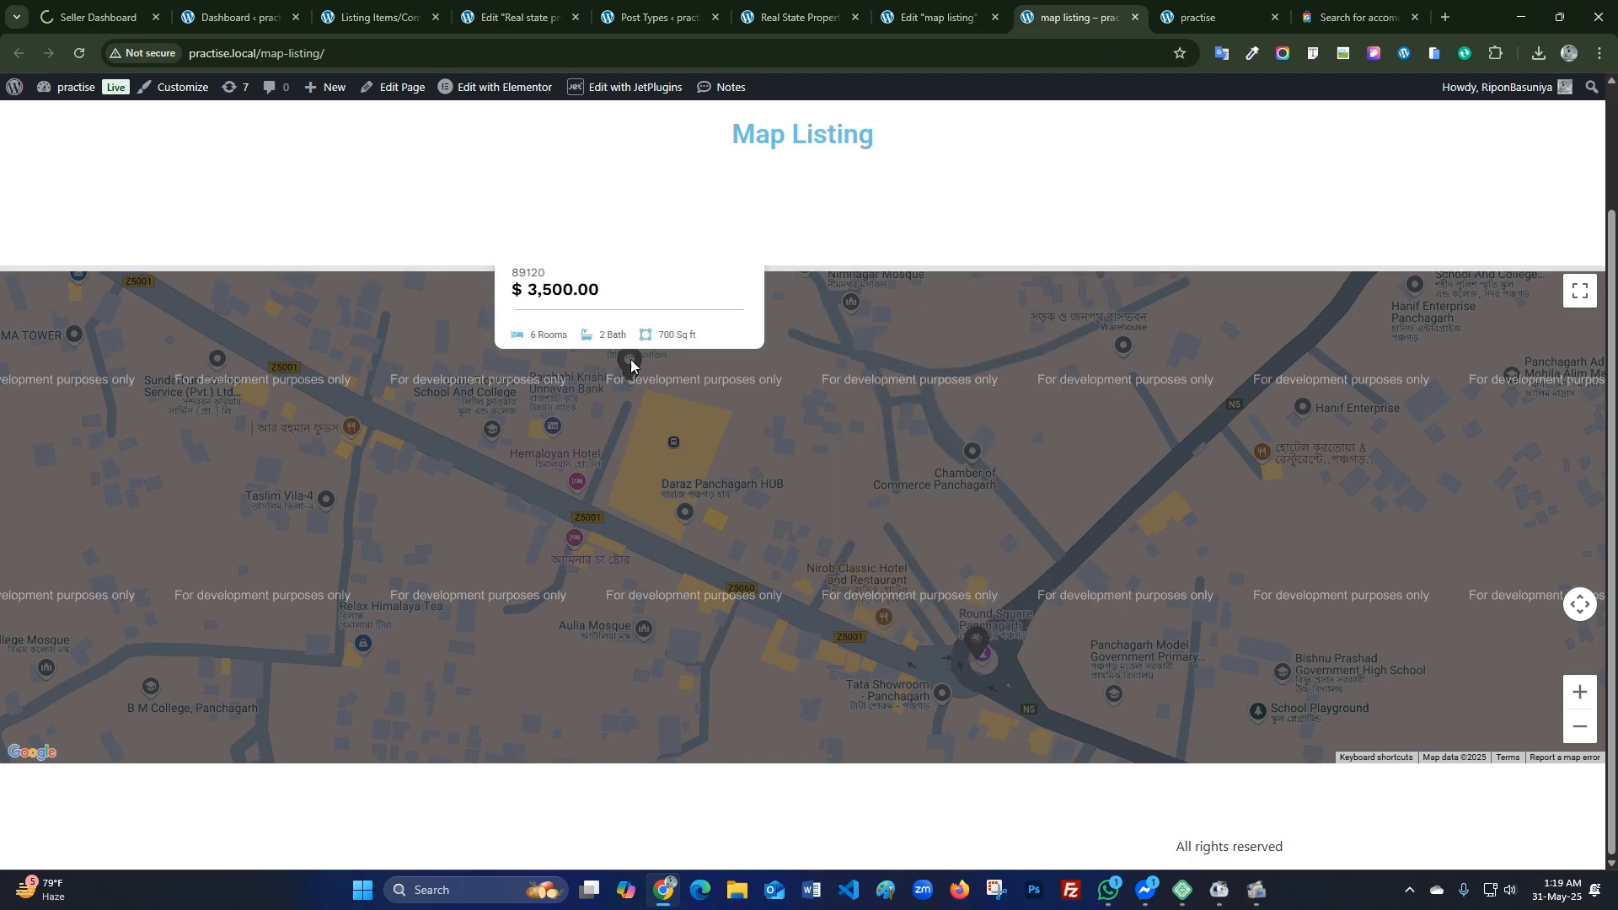
scroll(929, 526, up, 1)
scroll(928, 535, down, 1)
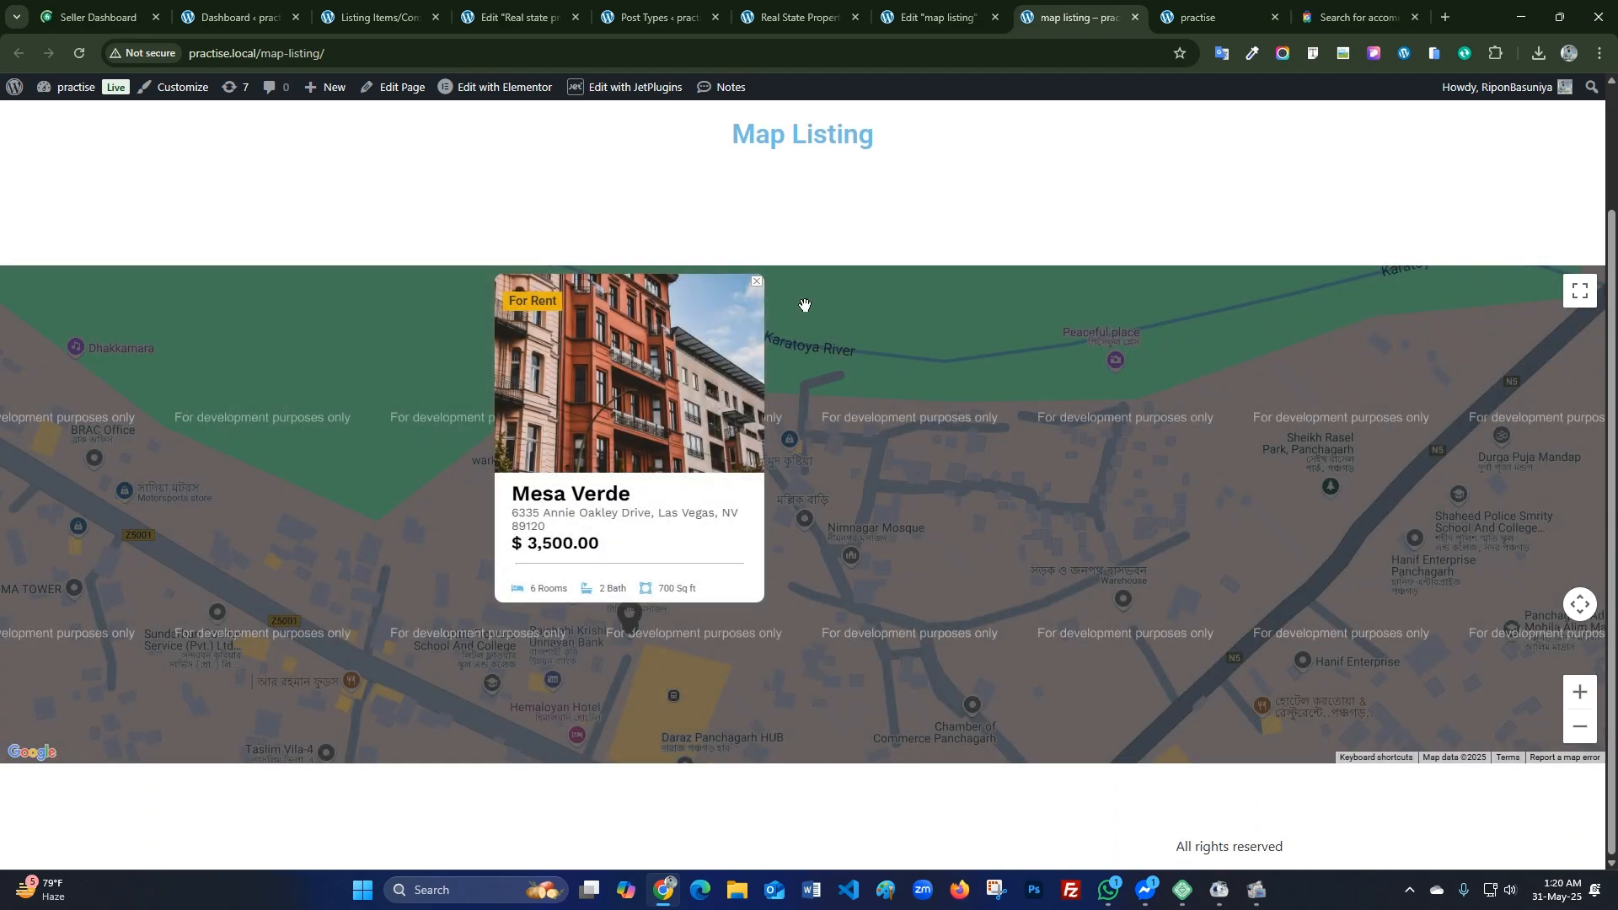
Switch to the map listing page's Elementor editor and set the Map Listing's map height to 707 px.
click(991, 6)
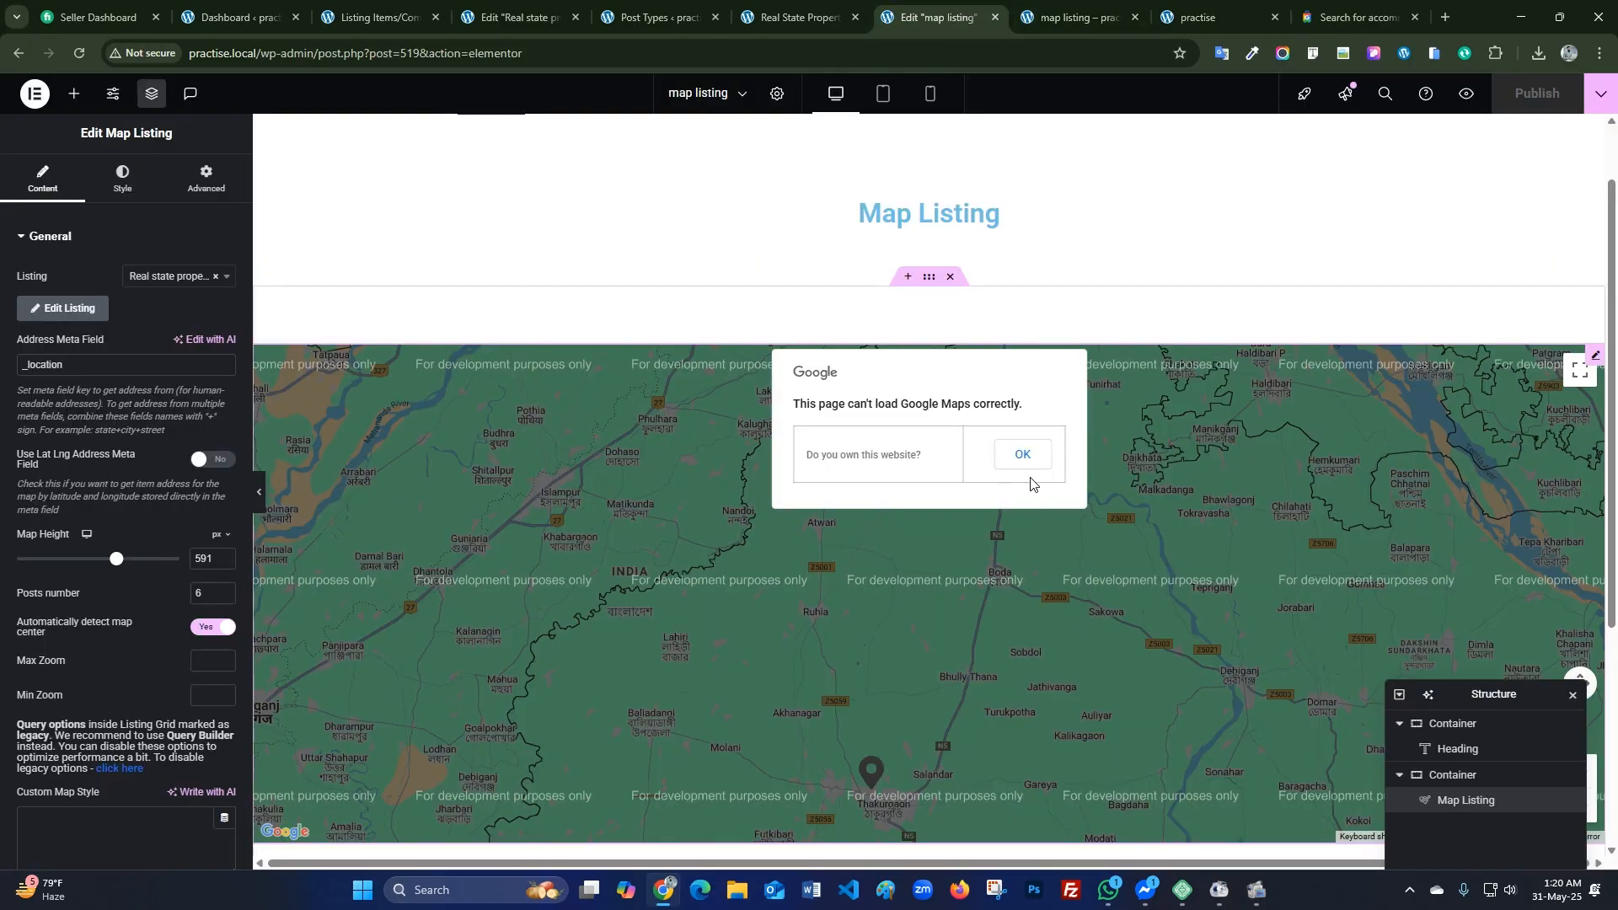
scroll(953, 506, down, 1)
click(1016, 375)
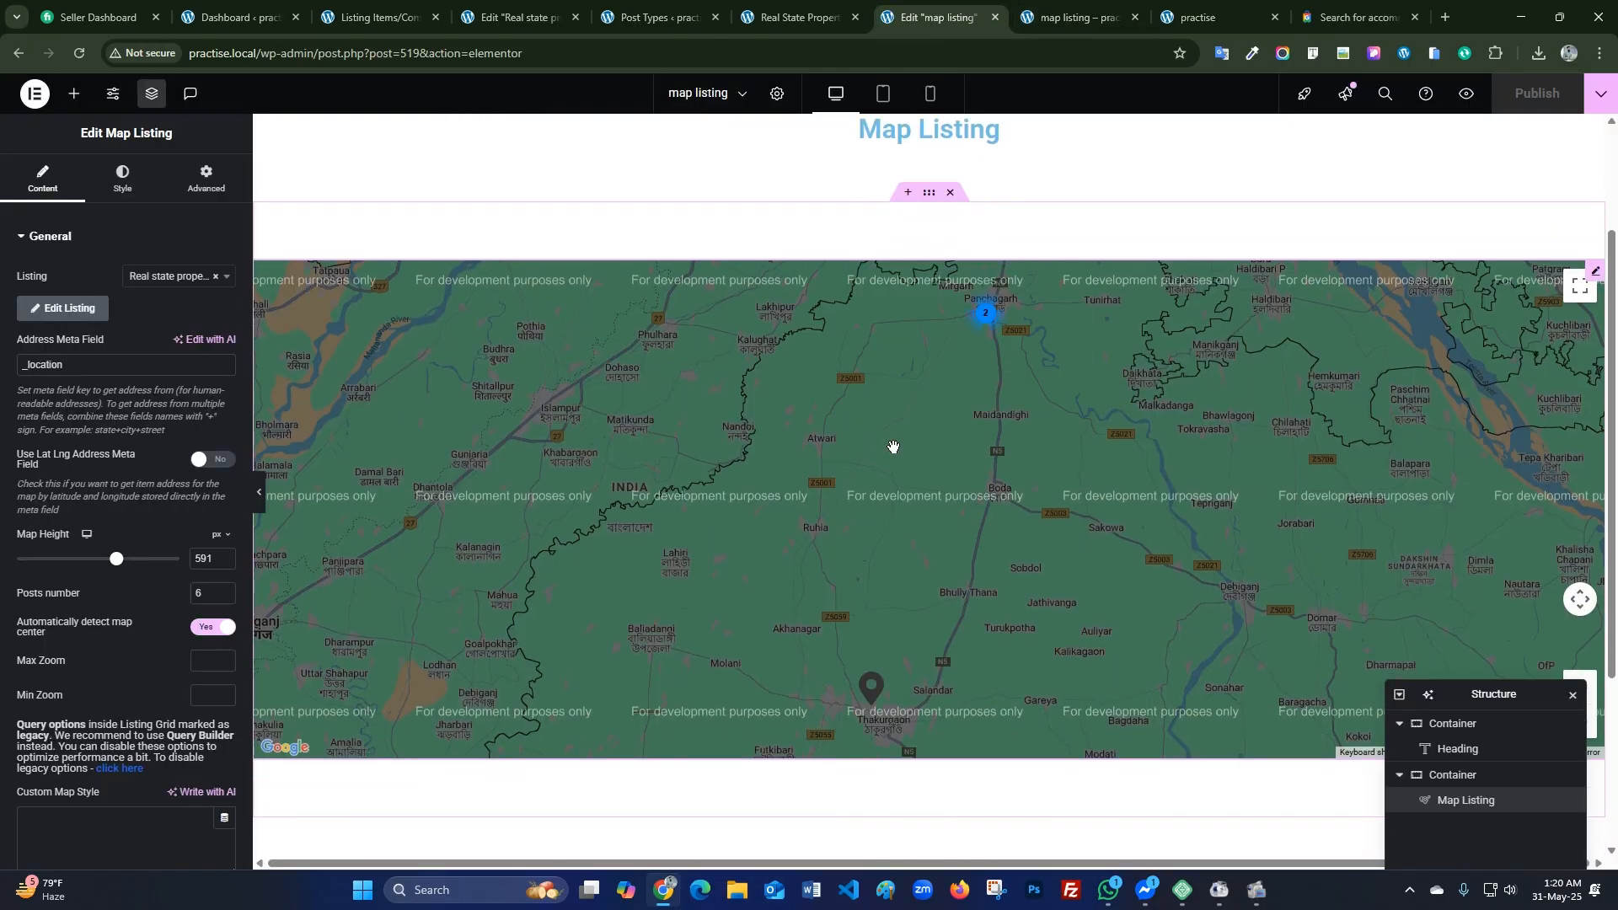
scroll(893, 438, up, 2)
scroll(910, 320, down, 2)
scroll(339, 460, down, 1)
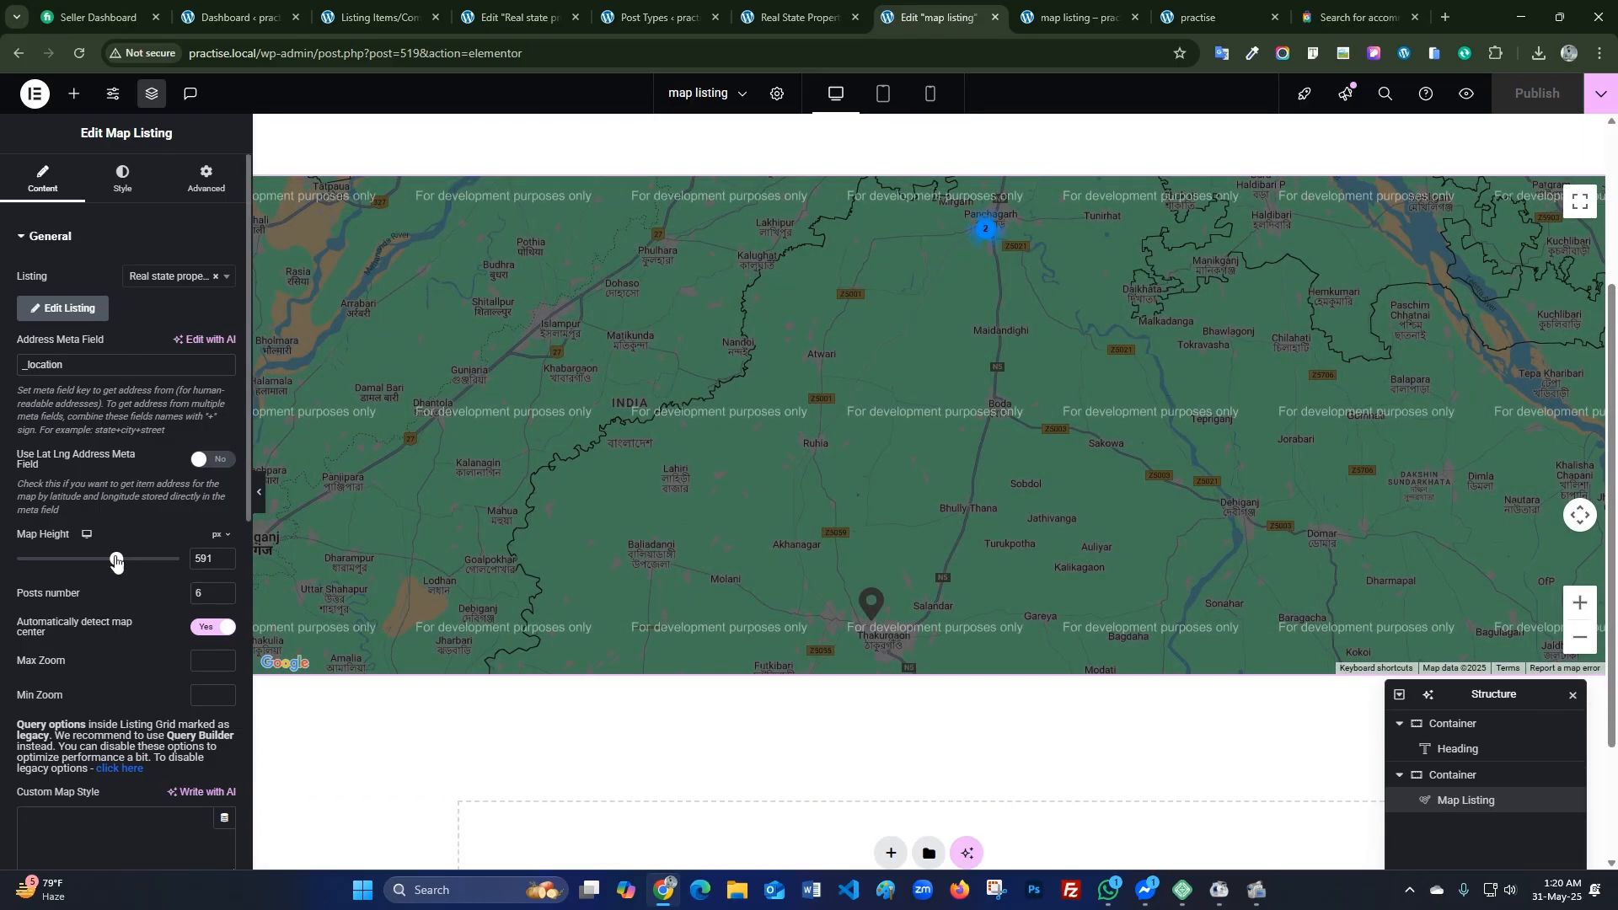
drag(117, 560, 140, 563)
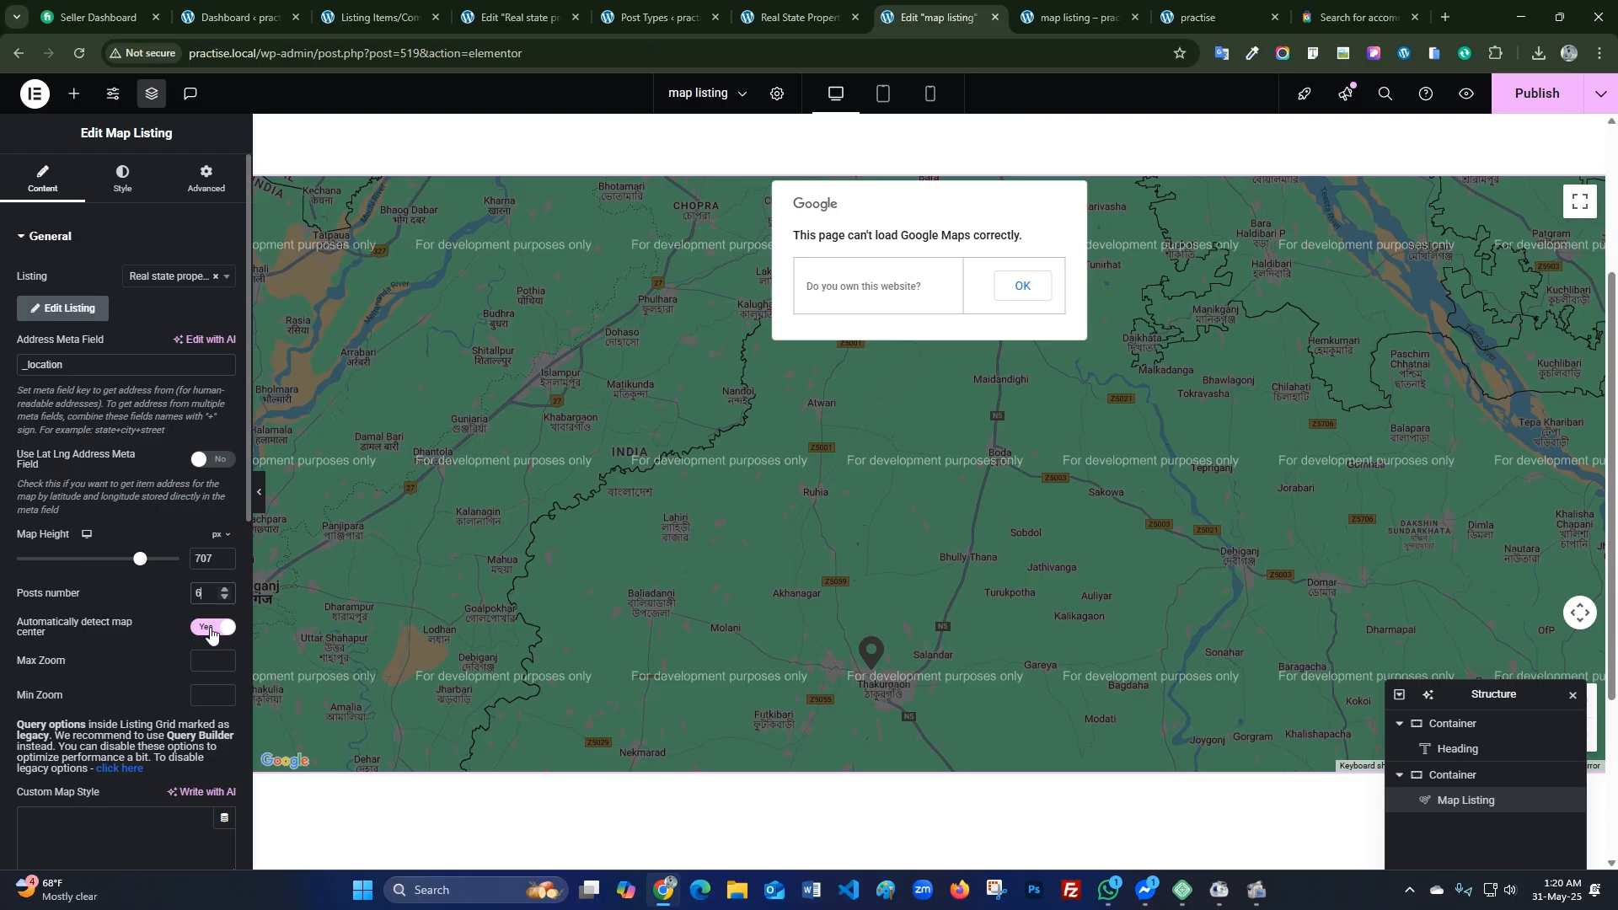
Open the Snazzy Maps site linked under the Map Listing's custom map style setting.
click(212, 698)
scroll(142, 690, down, 2)
scroll(96, 700, down, 2)
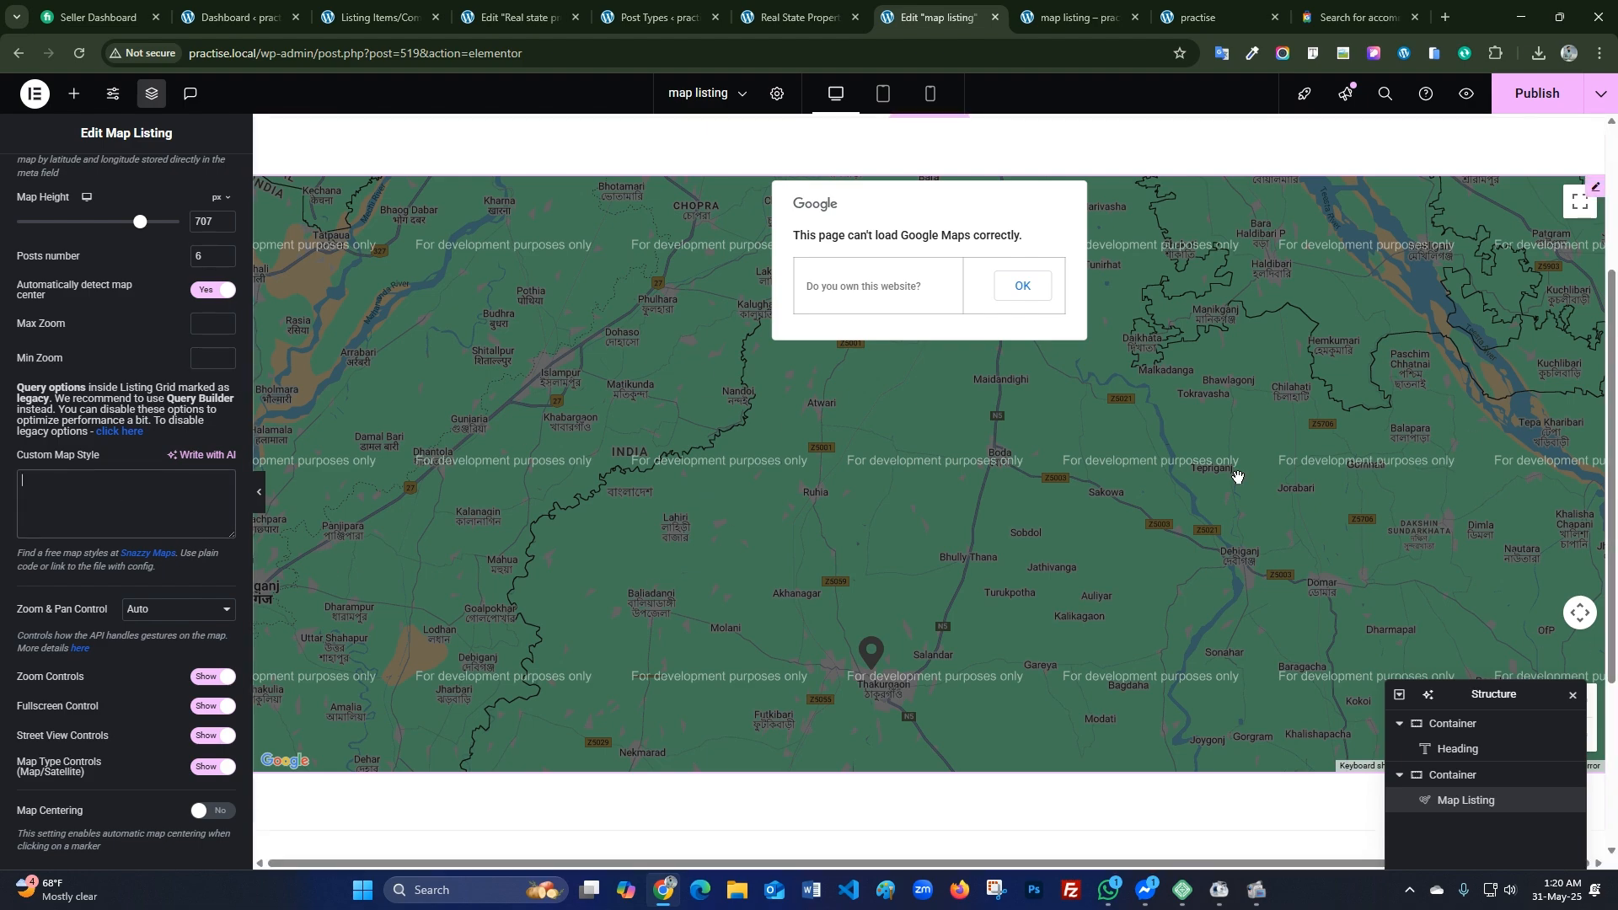
click(152, 553)
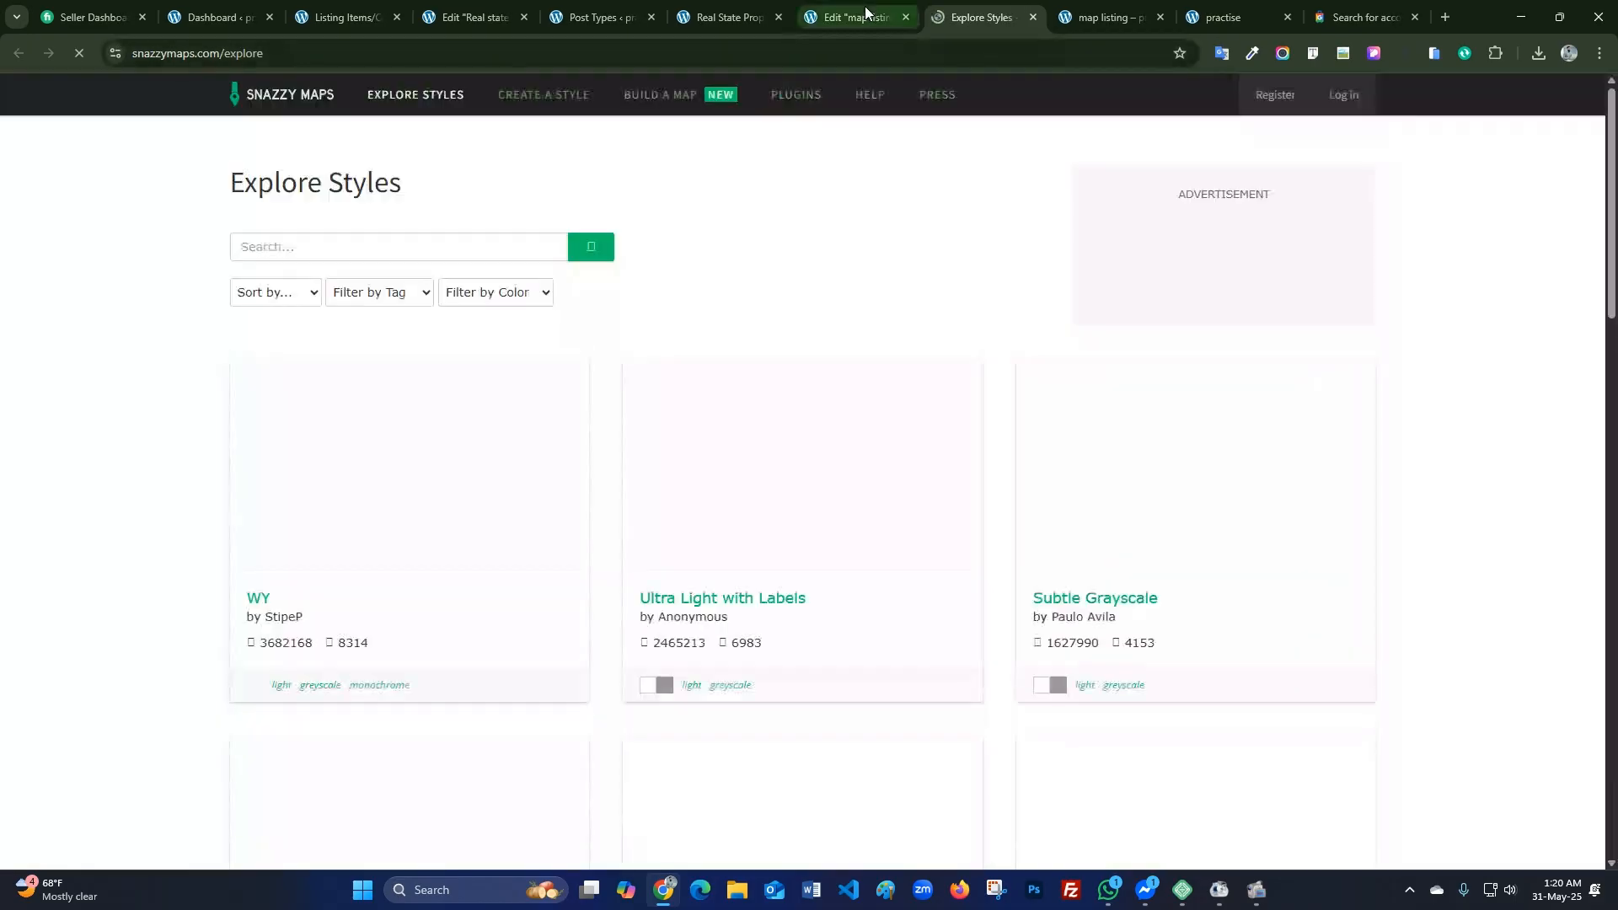
Close the browser tabs for the Real State Property list, the Post Types list and the listing grid template editor.
click(865, 12)
click(725, 17)
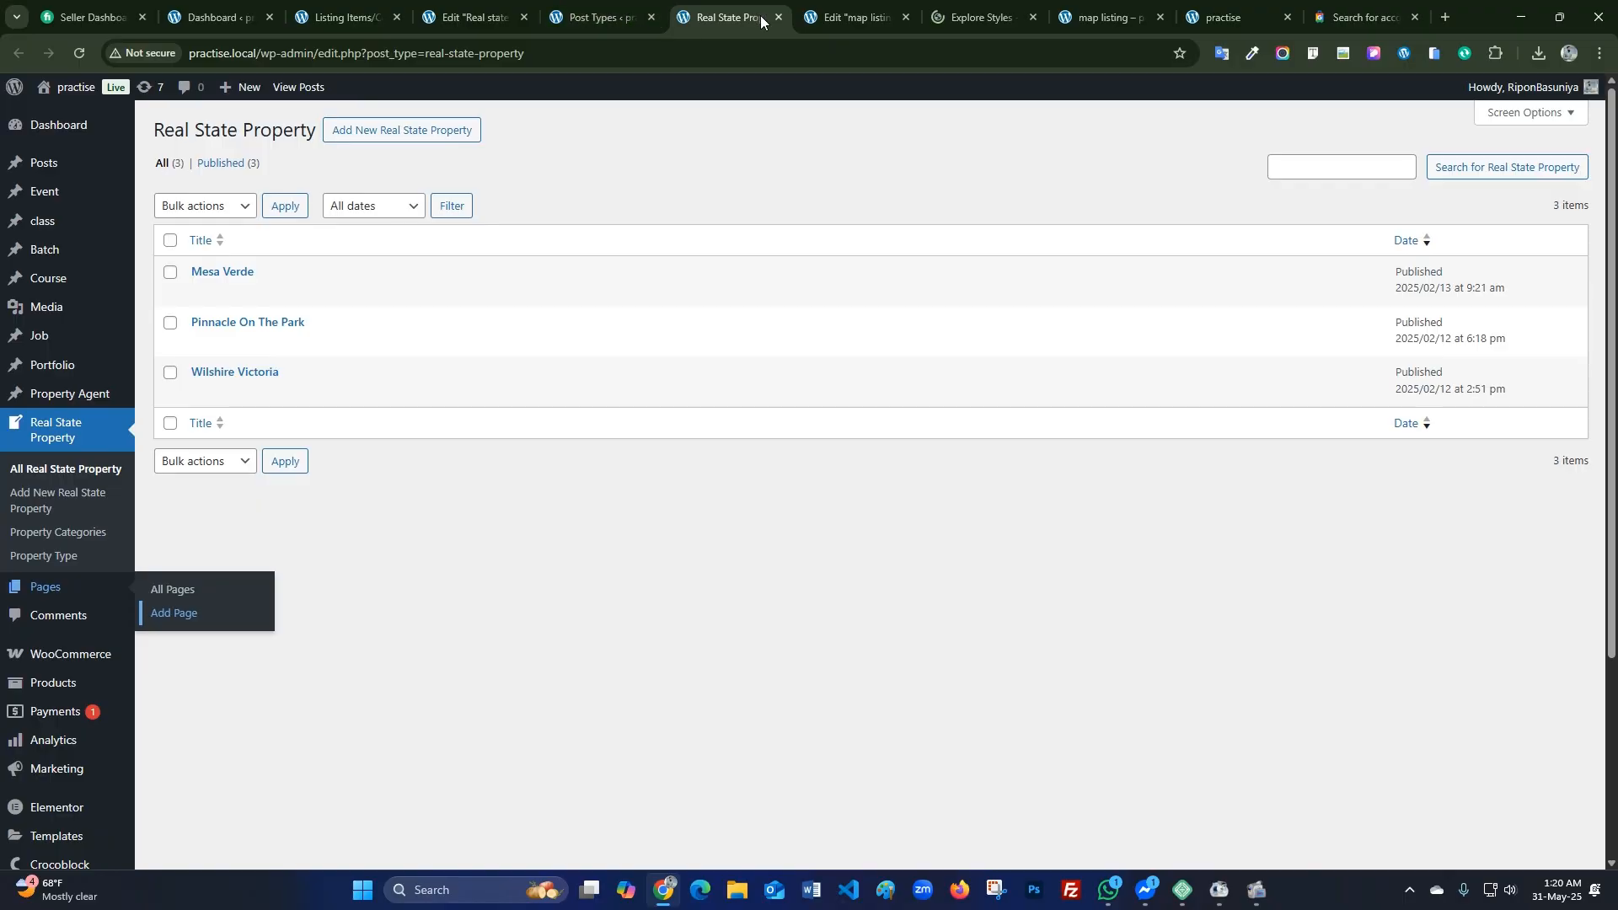
click(777, 17)
click(619, 22)
click(651, 17)
click(506, 25)
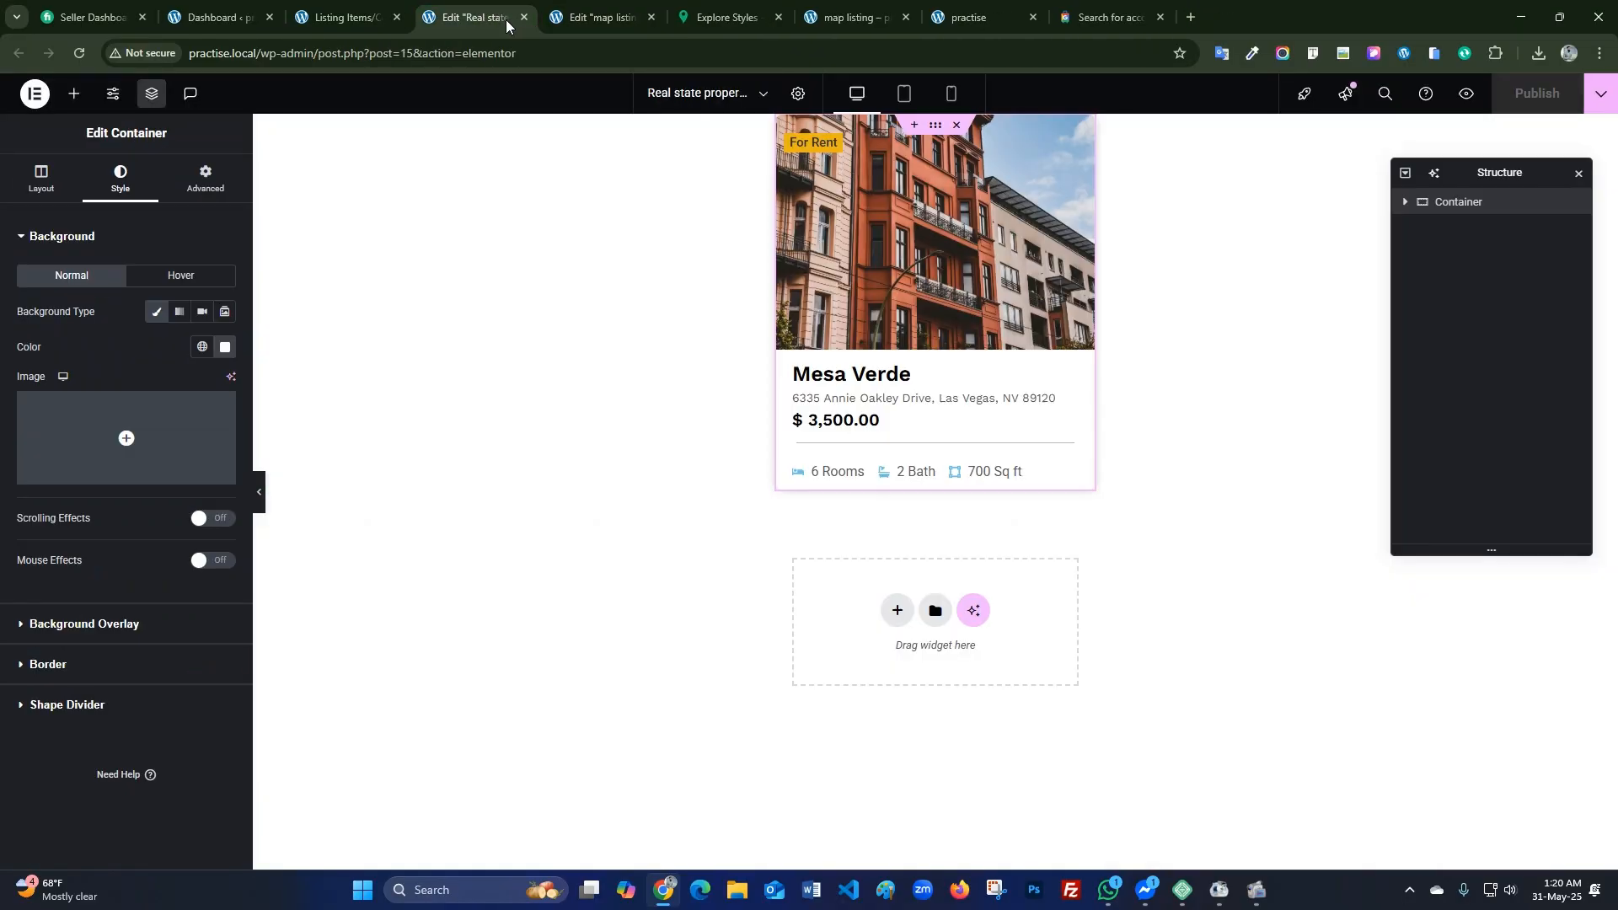
click(523, 18)
Browse the free map styles on the Snazzy Maps Explore Styles page.
click(611, 21)
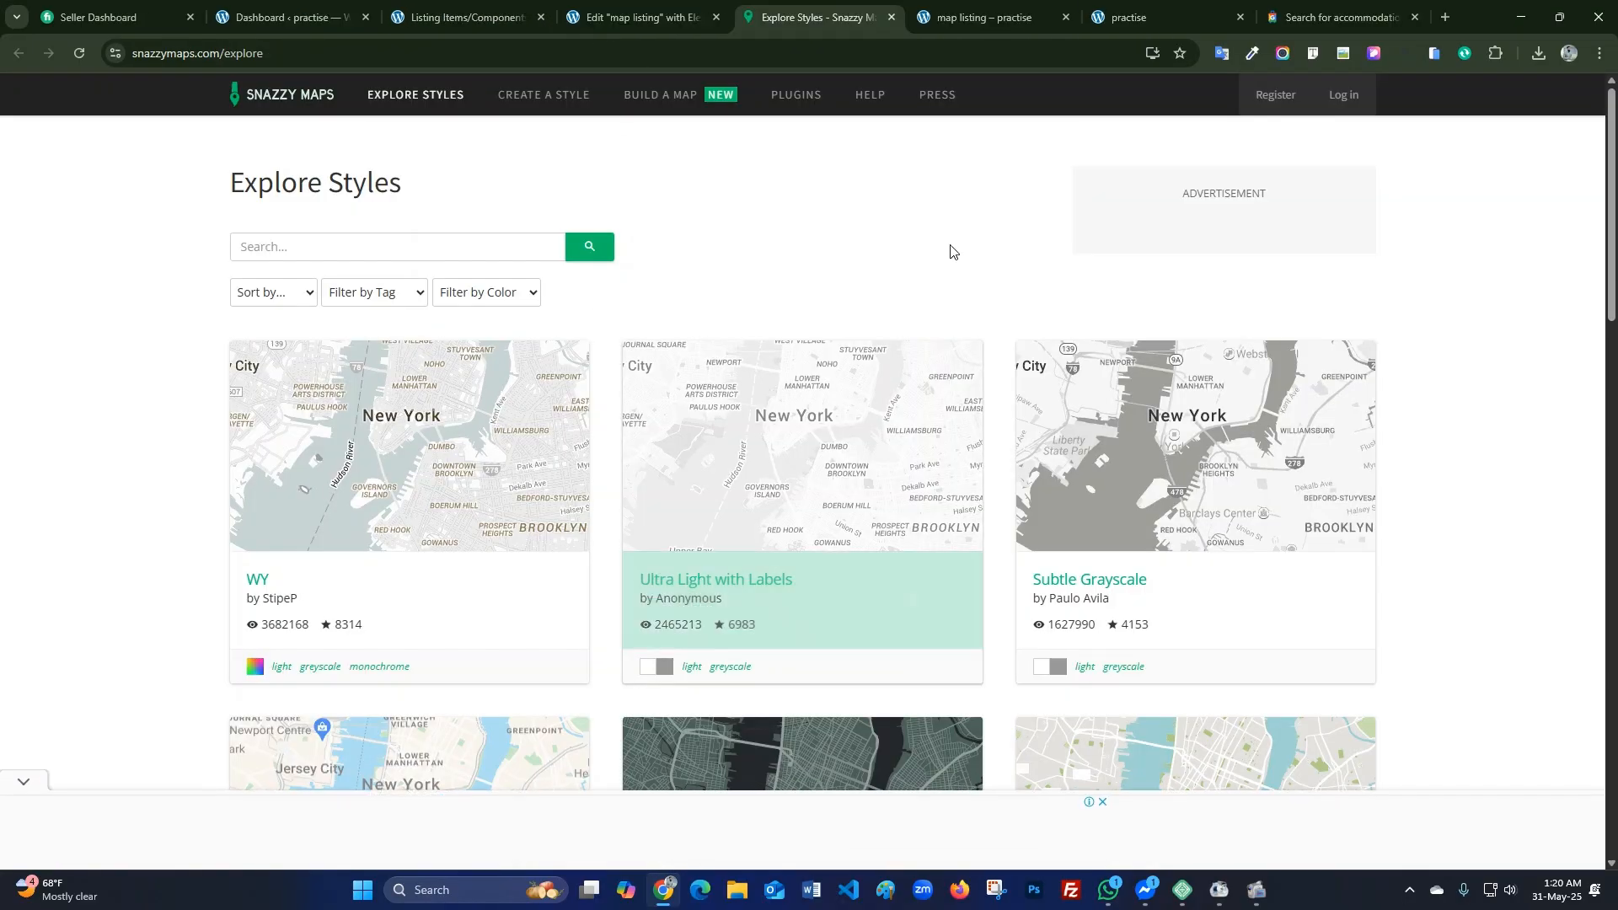
scroll(950, 250, down, 1)
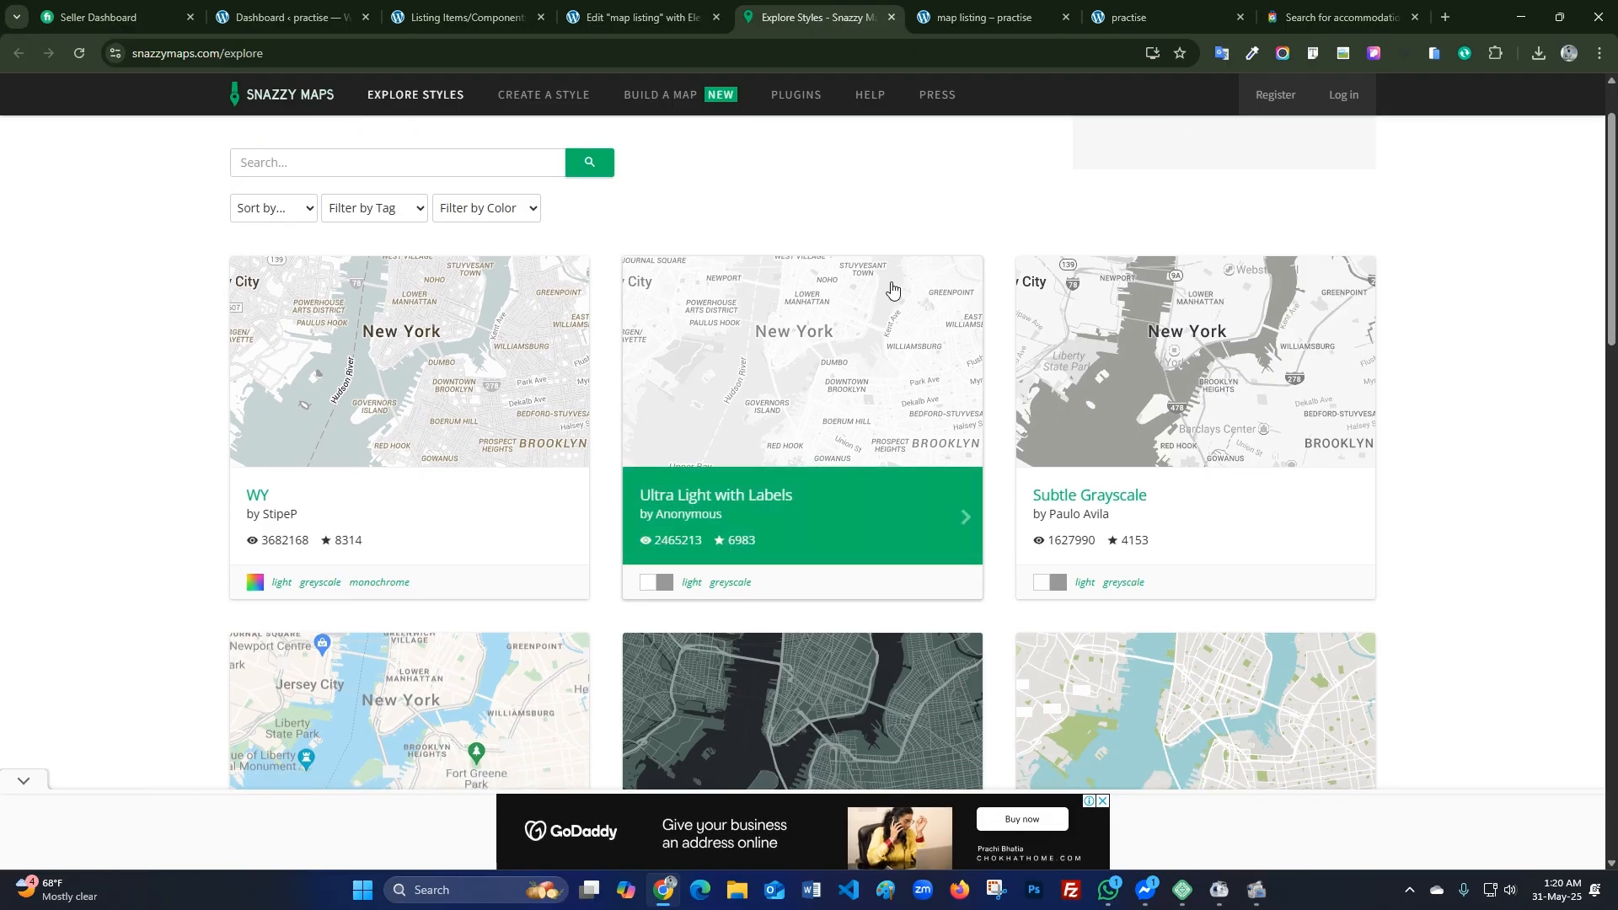
scroll(1157, 418, down, 6)
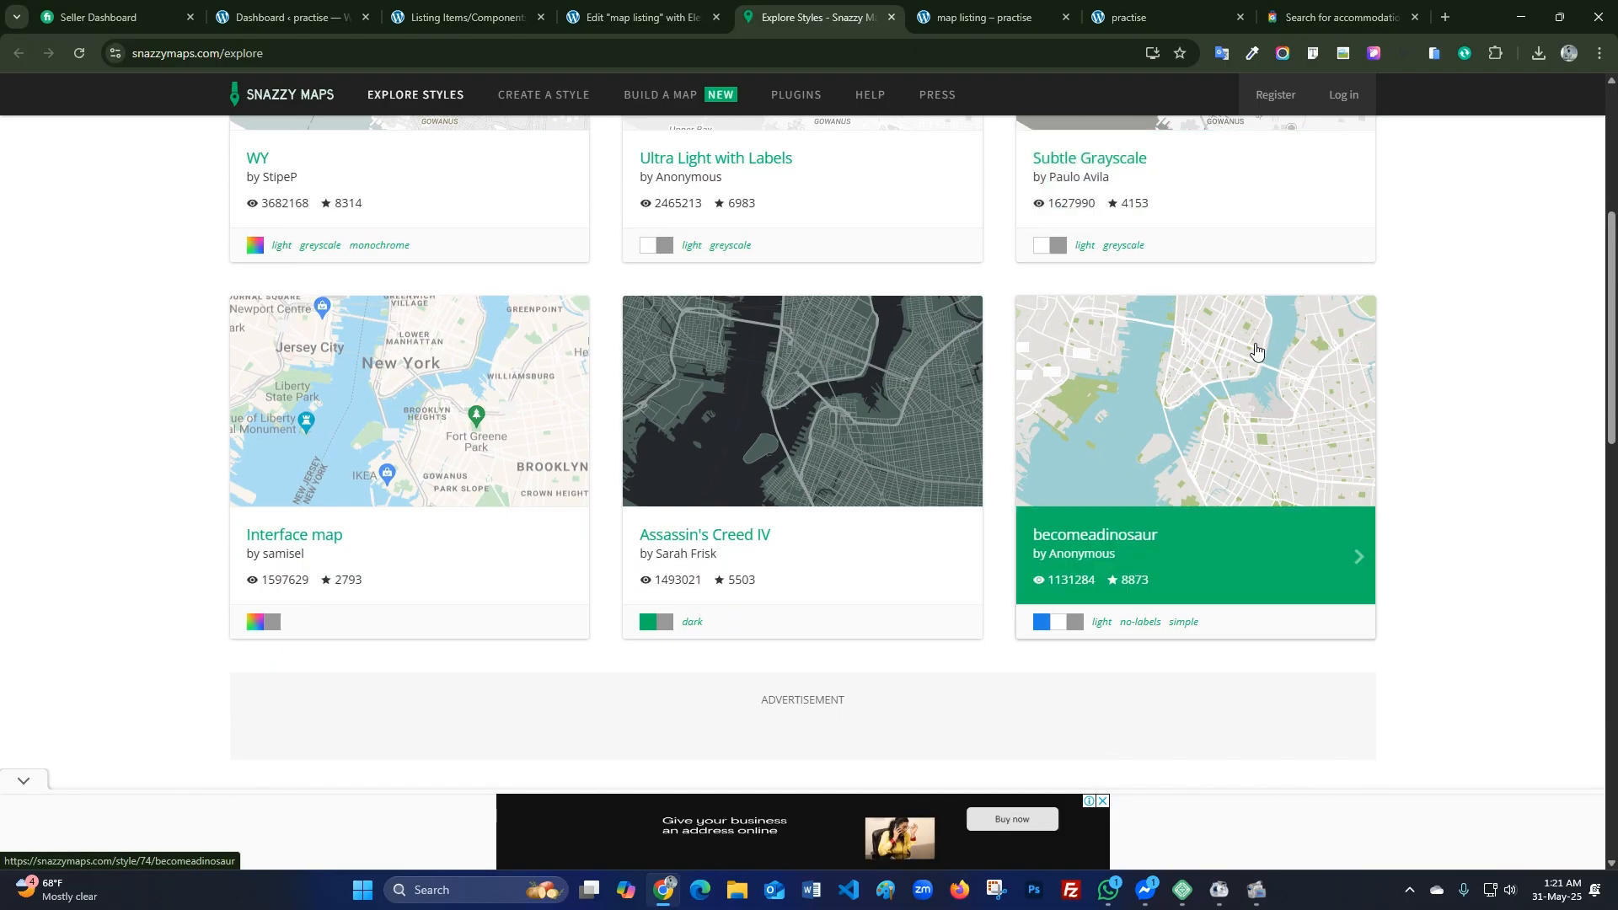
scroll(1137, 411, down, 1)
scroll(1053, 447, down, 3)
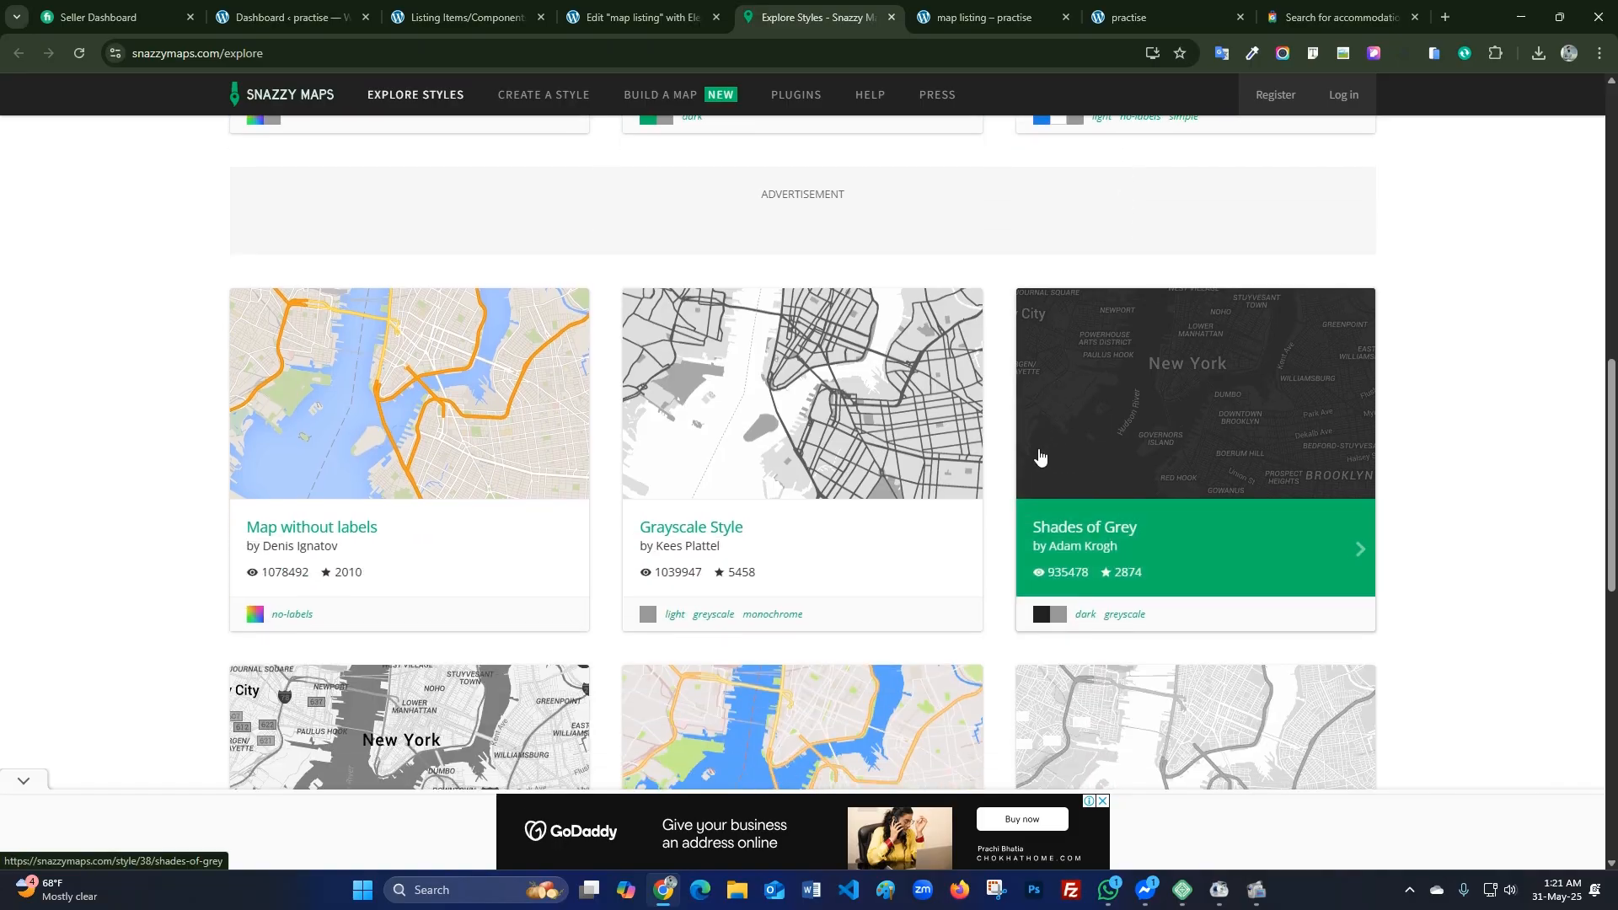
scroll(1014, 470, up, 10)
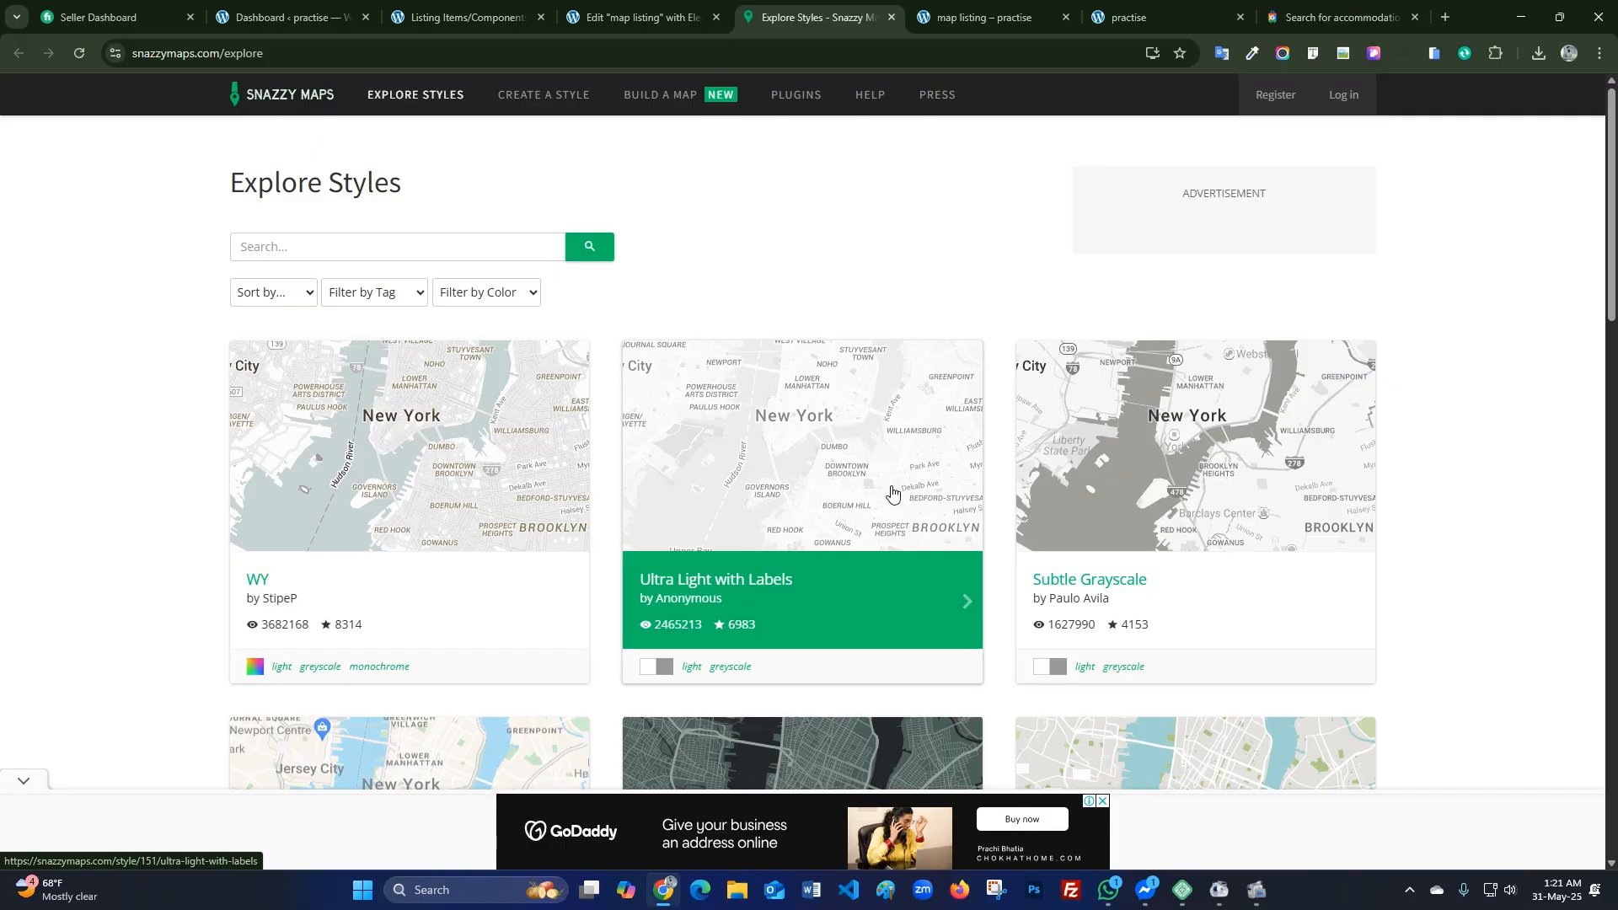
Return to the map listing editor and replace the Map Listing's marker icon with the solid map marker without a hole.
click(640, 17)
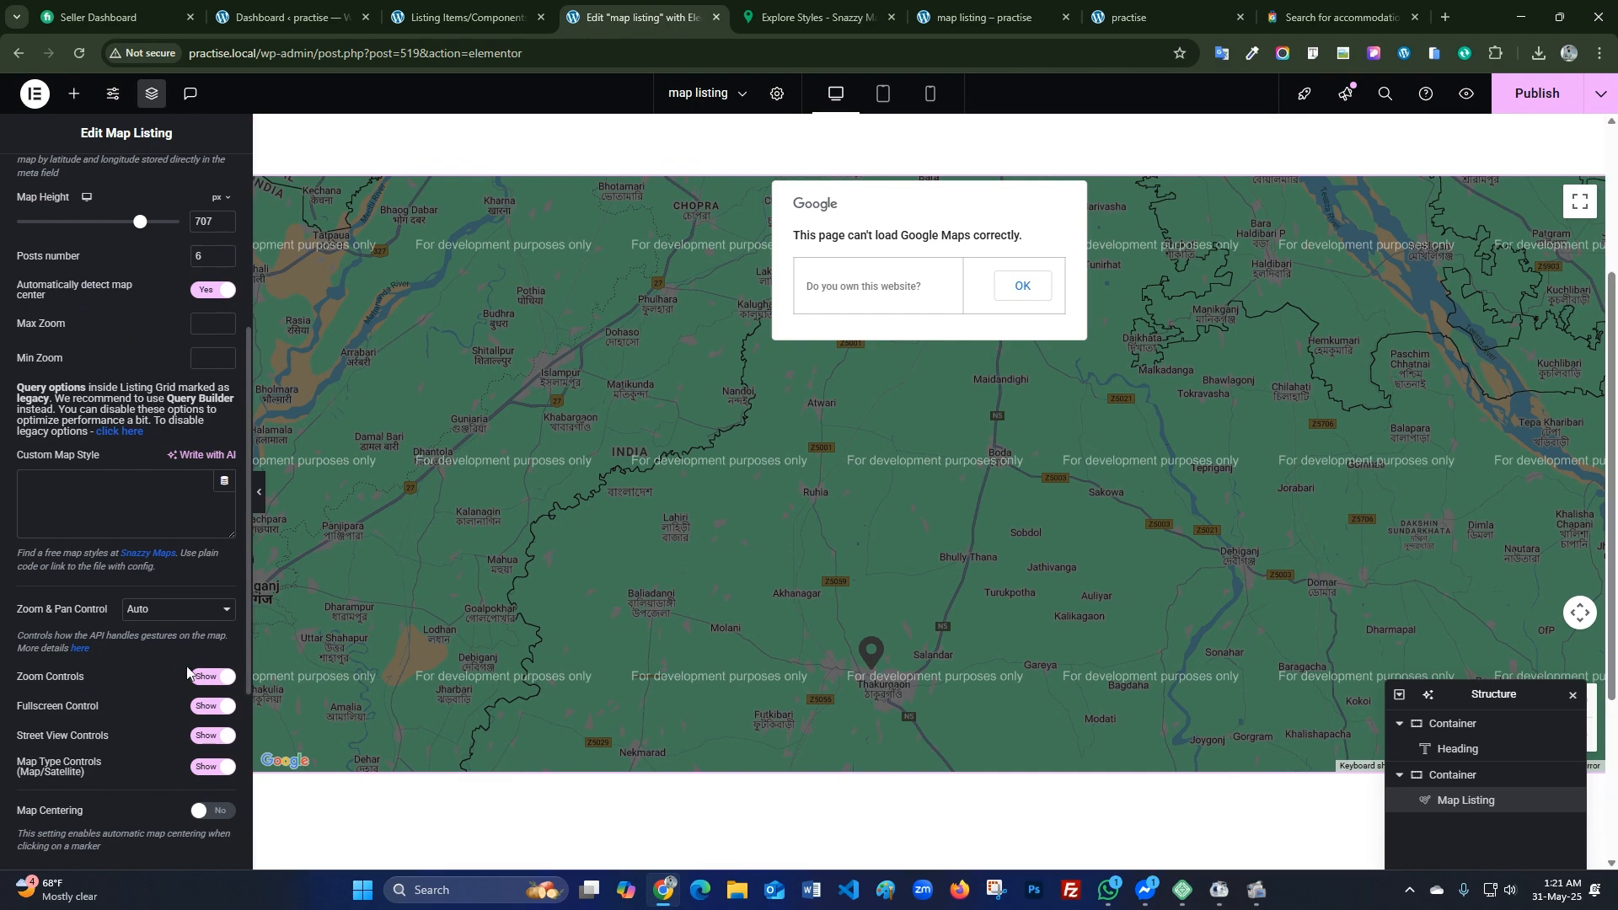
click(868, 663)
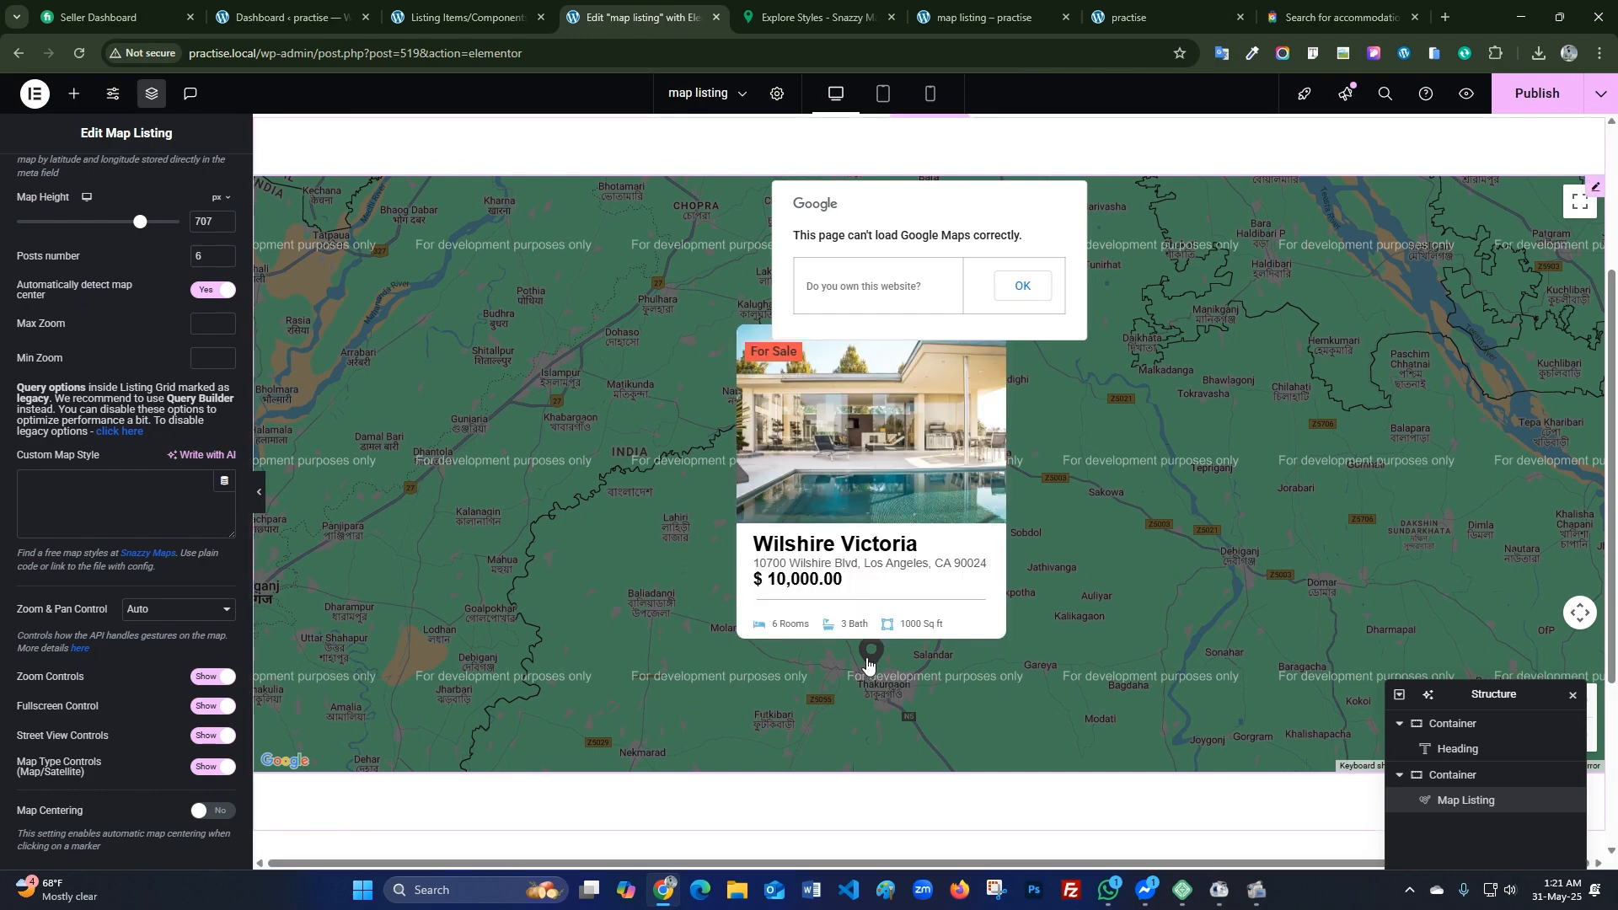
scroll(108, 685, down, 1)
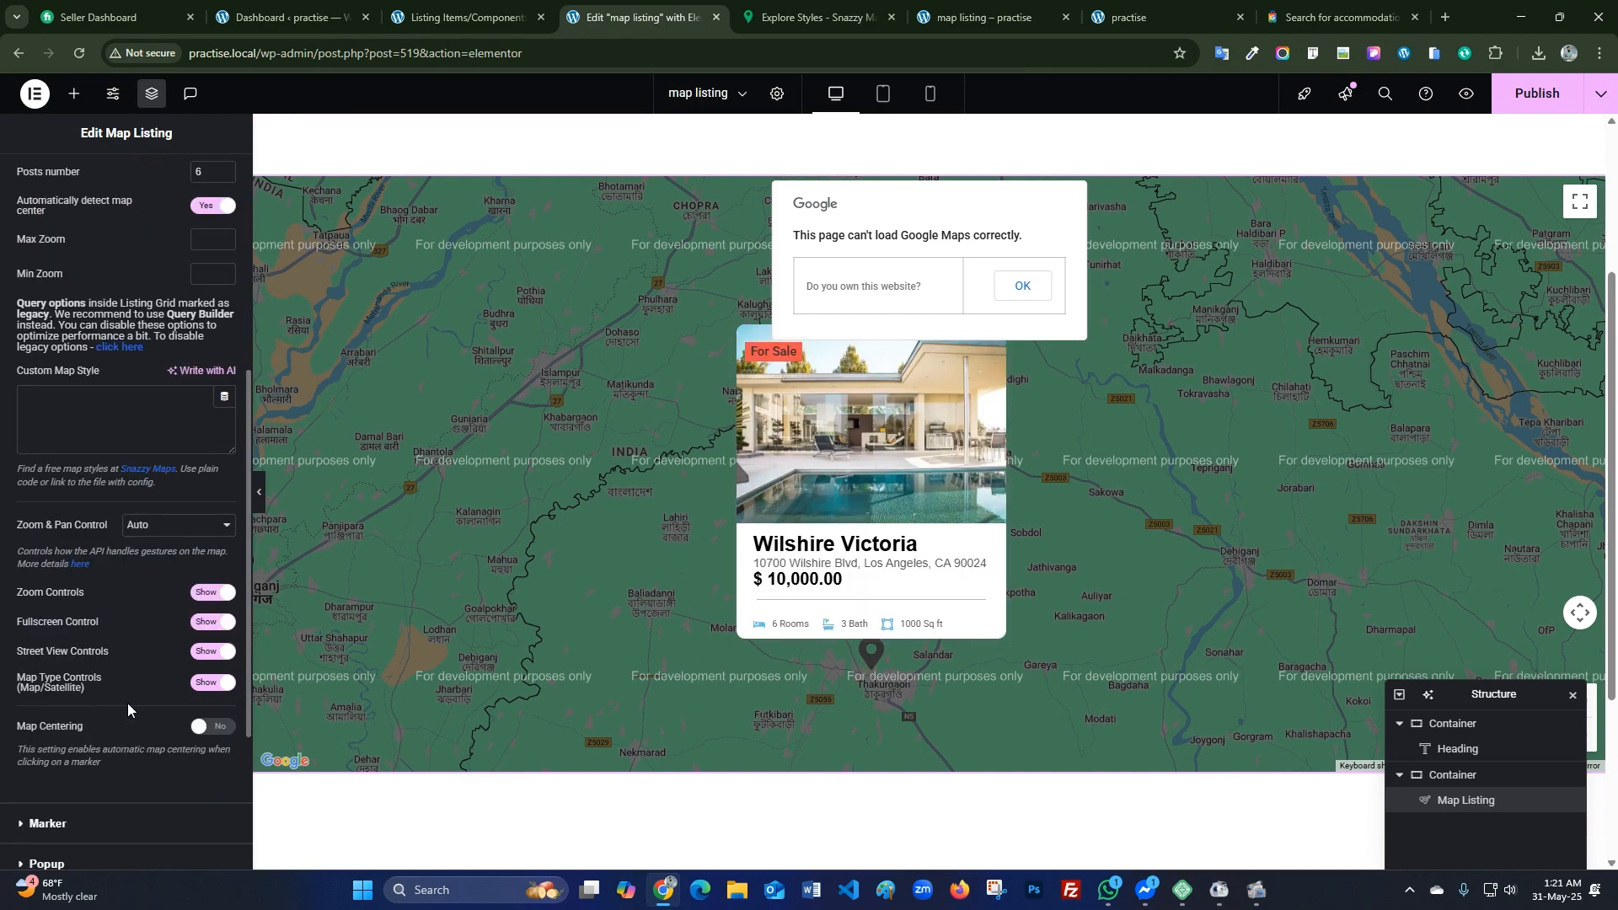
scroll(133, 690, down, 3)
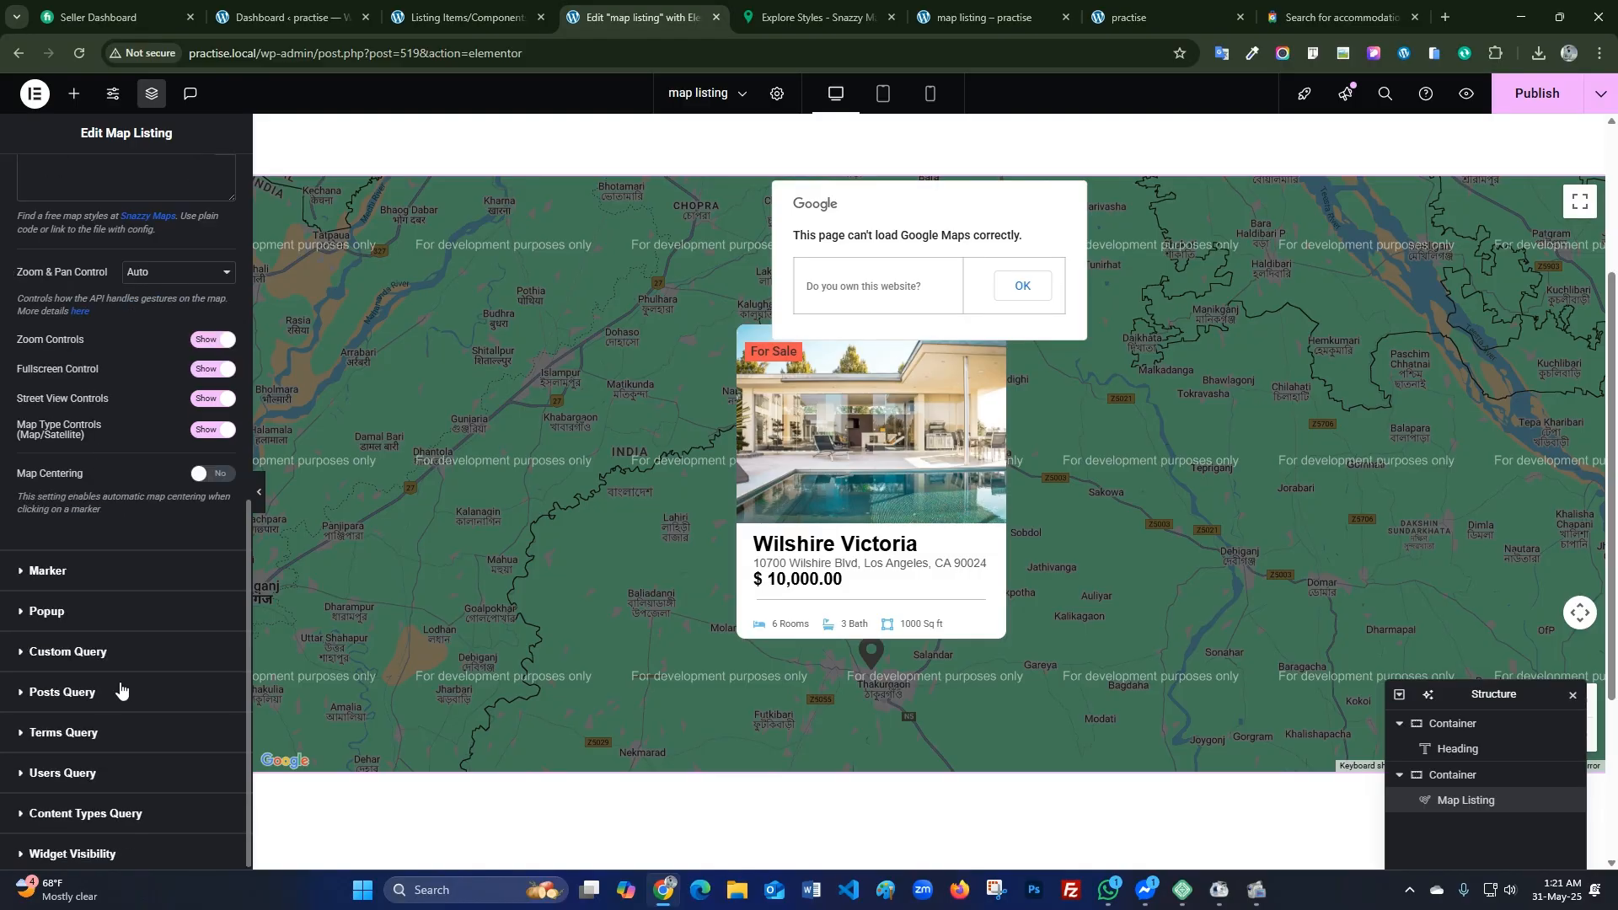
click(80, 569)
click(123, 484)
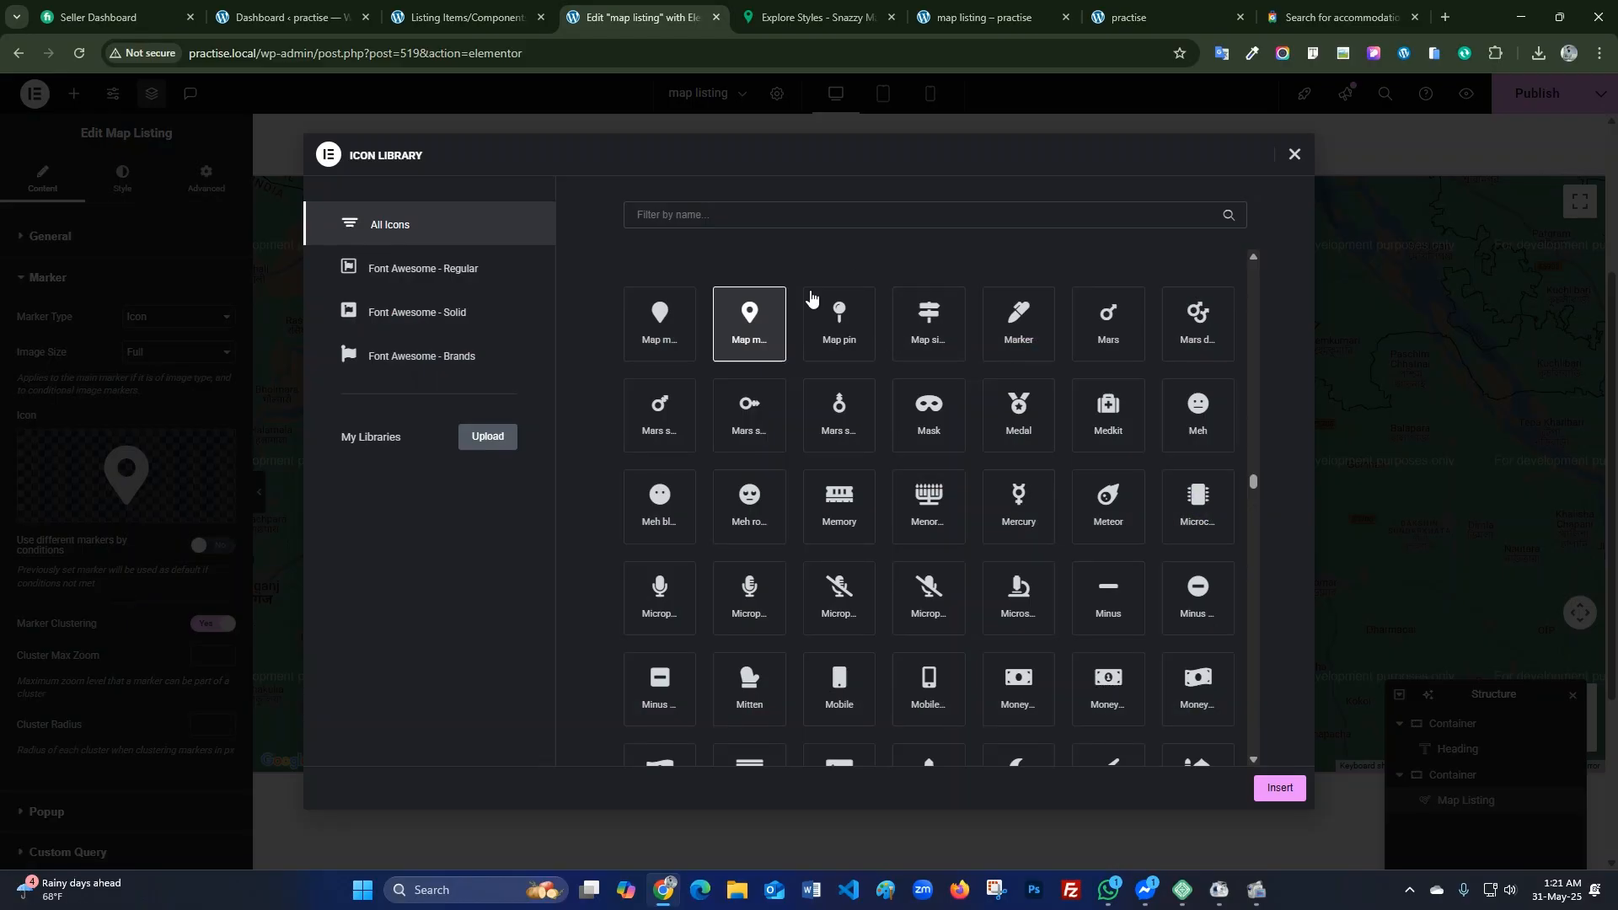
click(660, 320)
click(1280, 788)
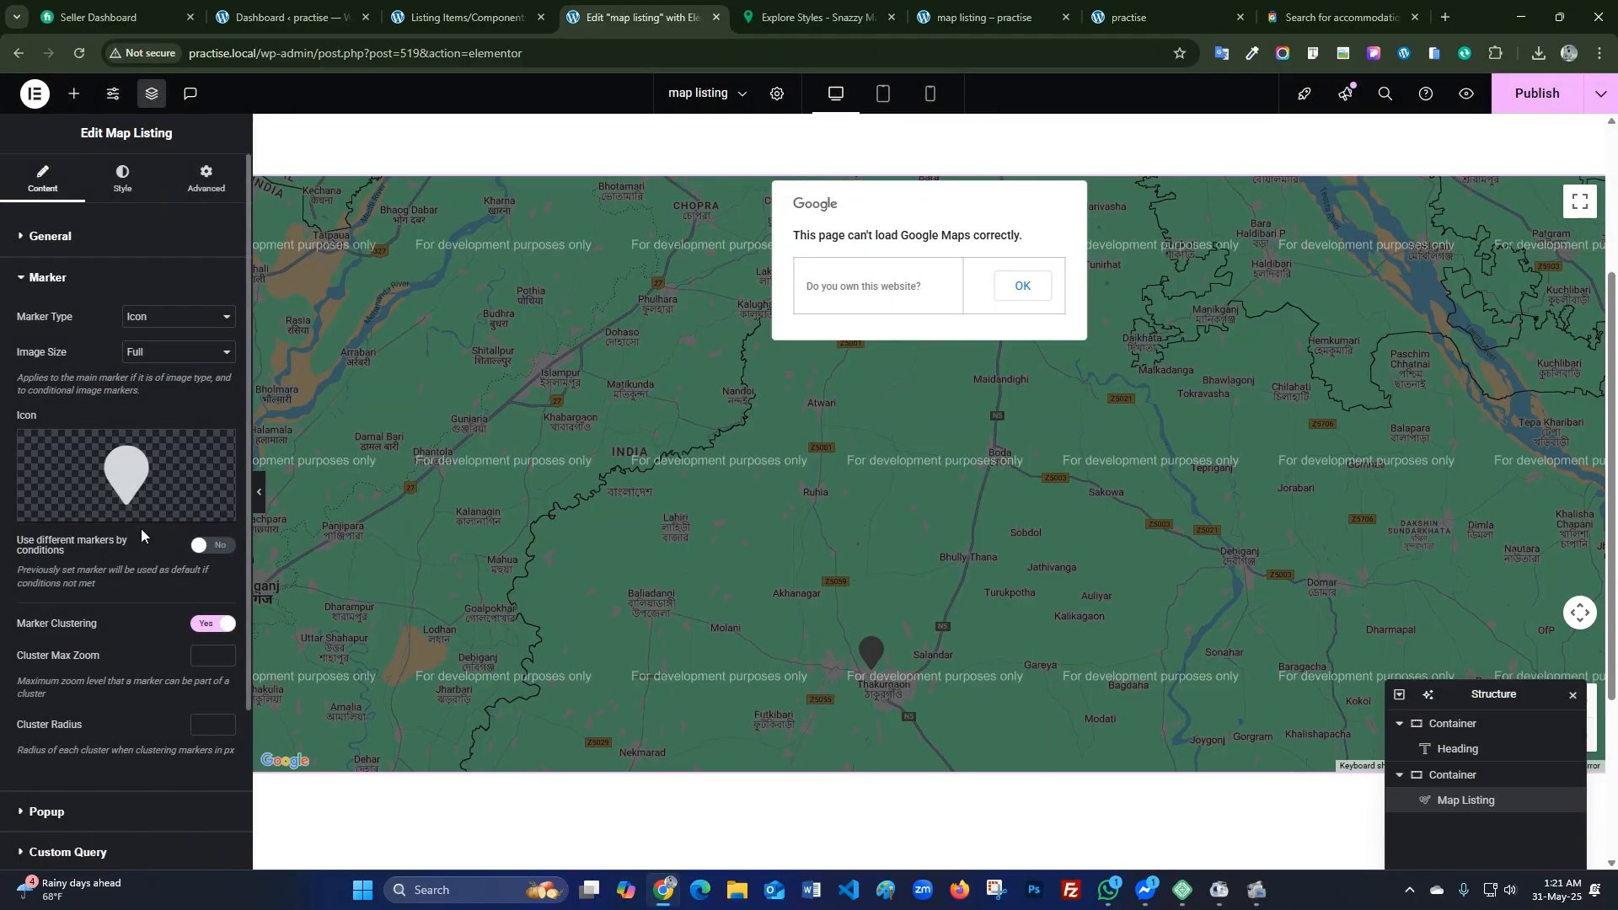
Set the marker's icon size to 34 and its normal icon color to red #FF0000.
click(122, 178)
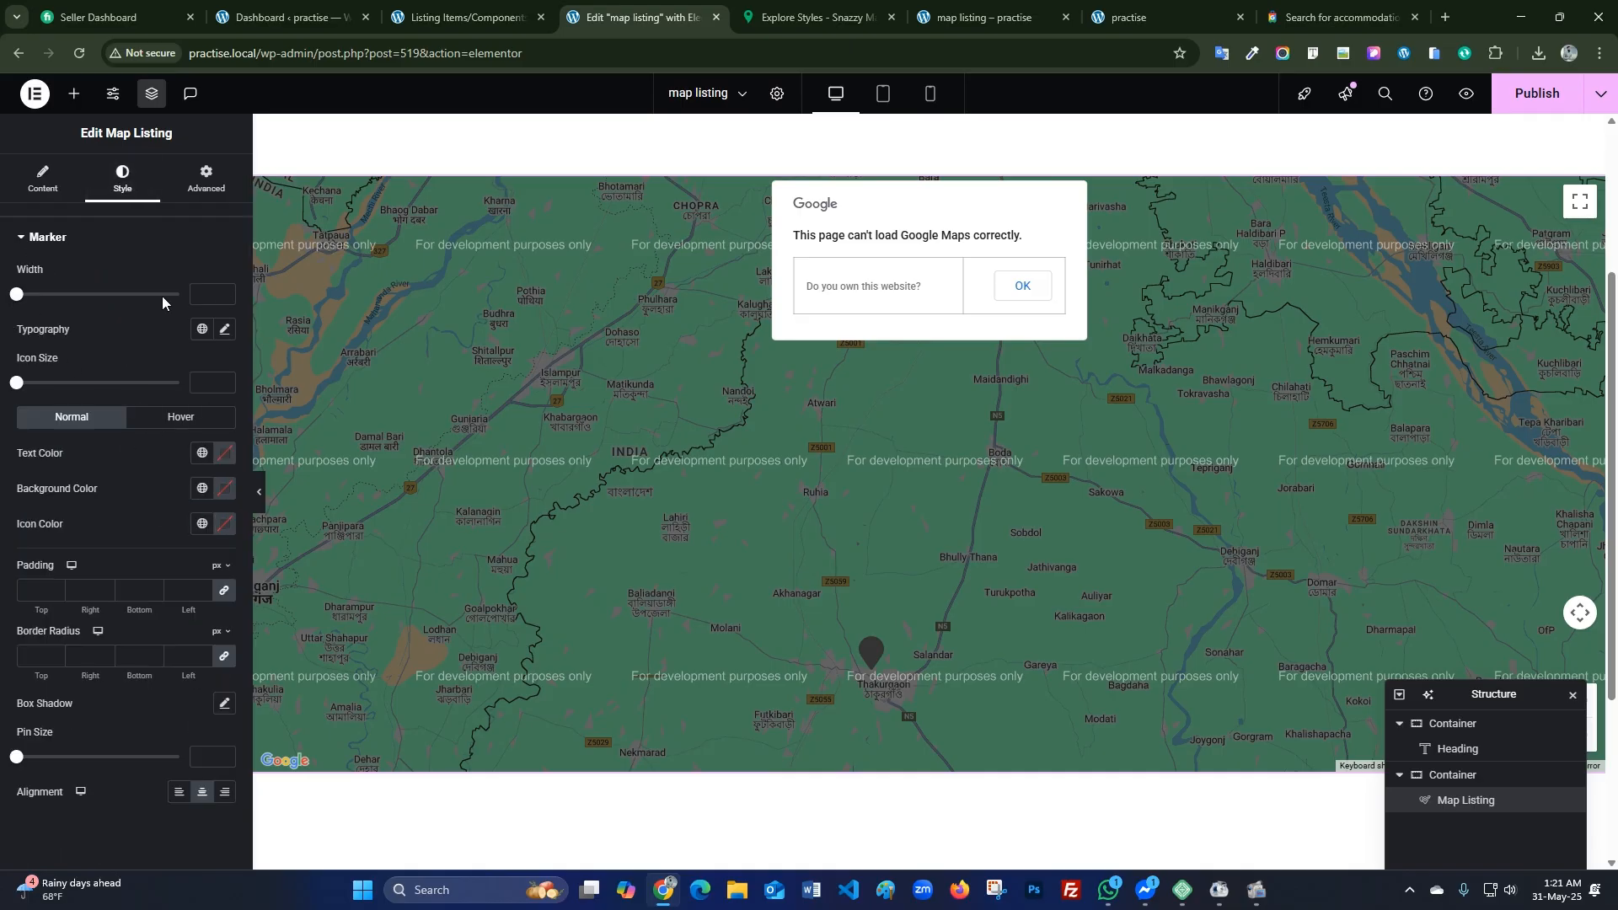
drag(18, 386, 31, 386)
click(224, 523)
drag(299, 624, 325, 592)
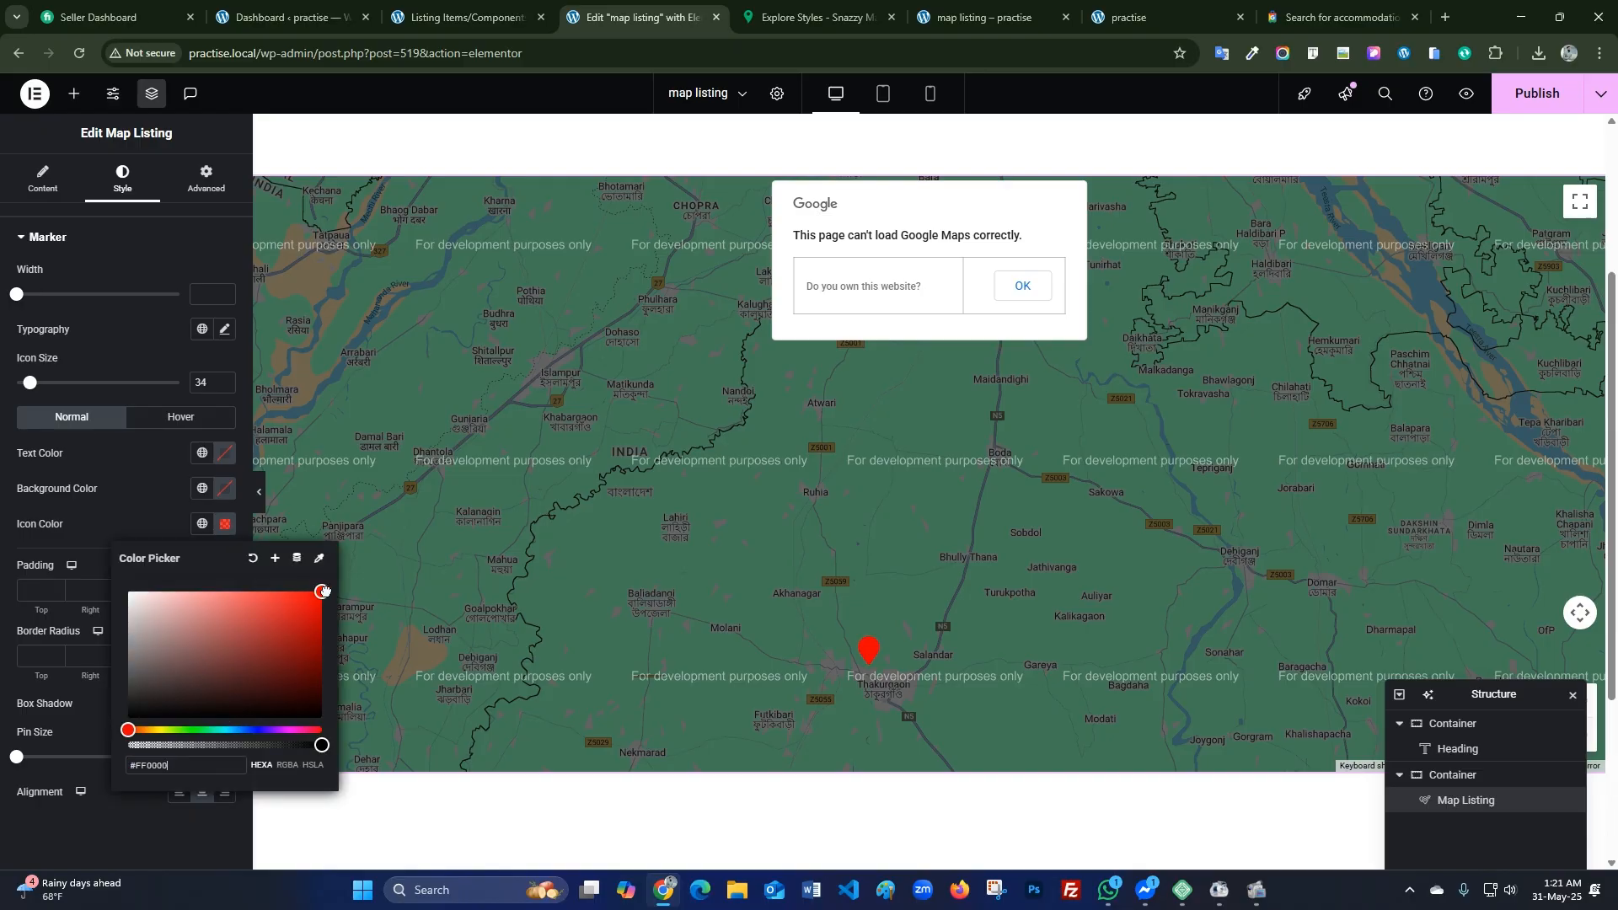
click(148, 517)
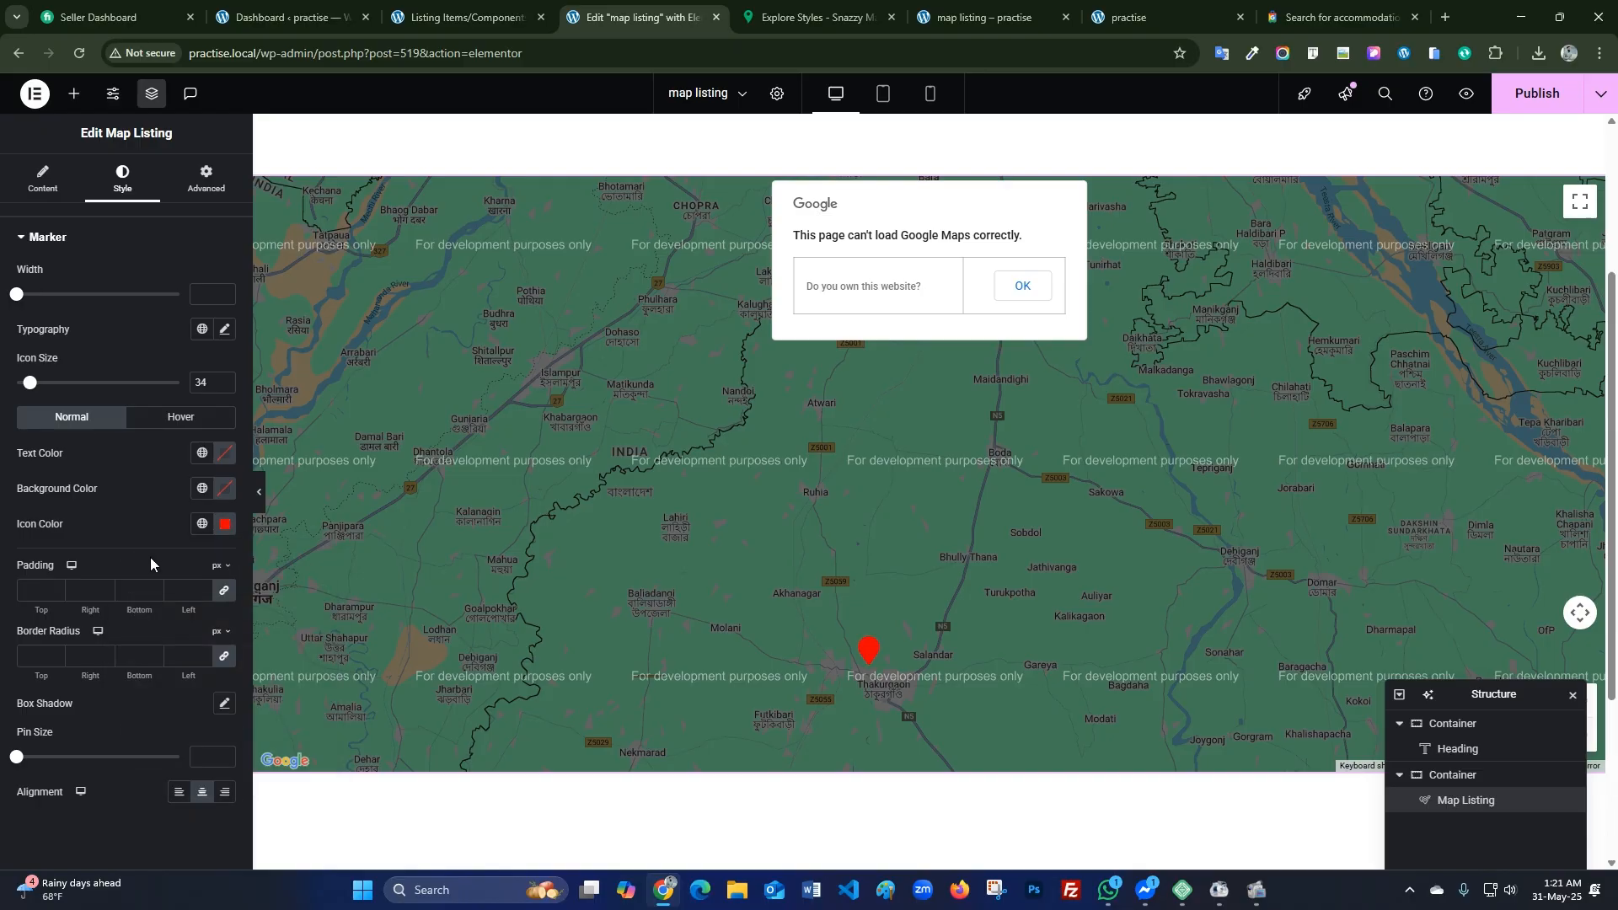
Set the marker's pin size to 17 in the Map Listing's marker styling.
drag(15, 760, 53, 765)
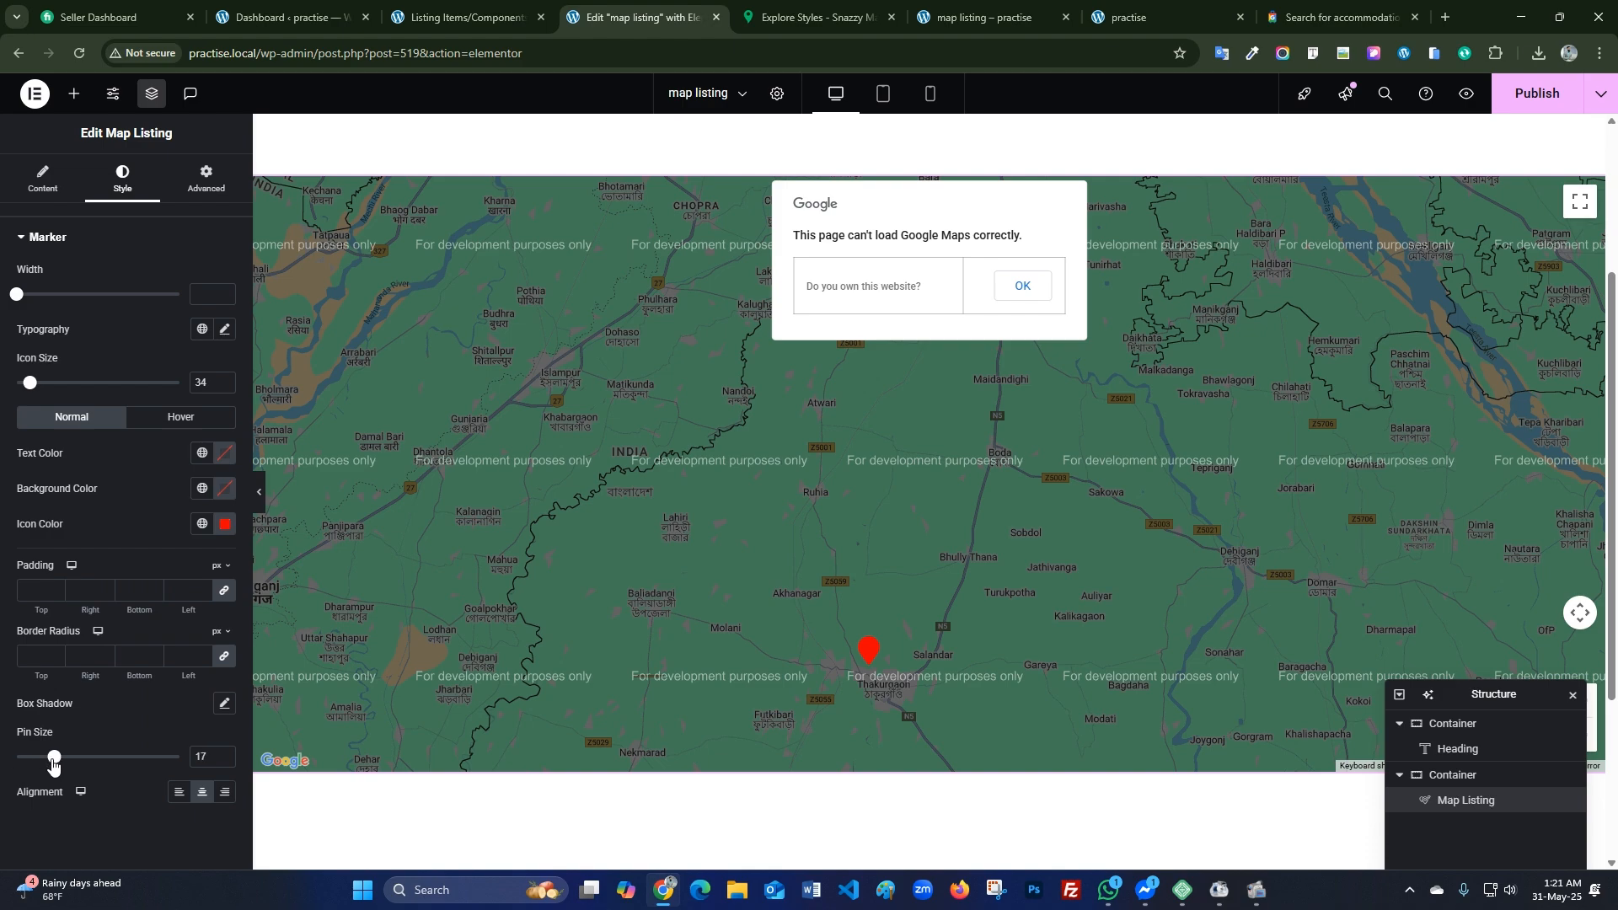
click(53, 240)
click(53, 240)
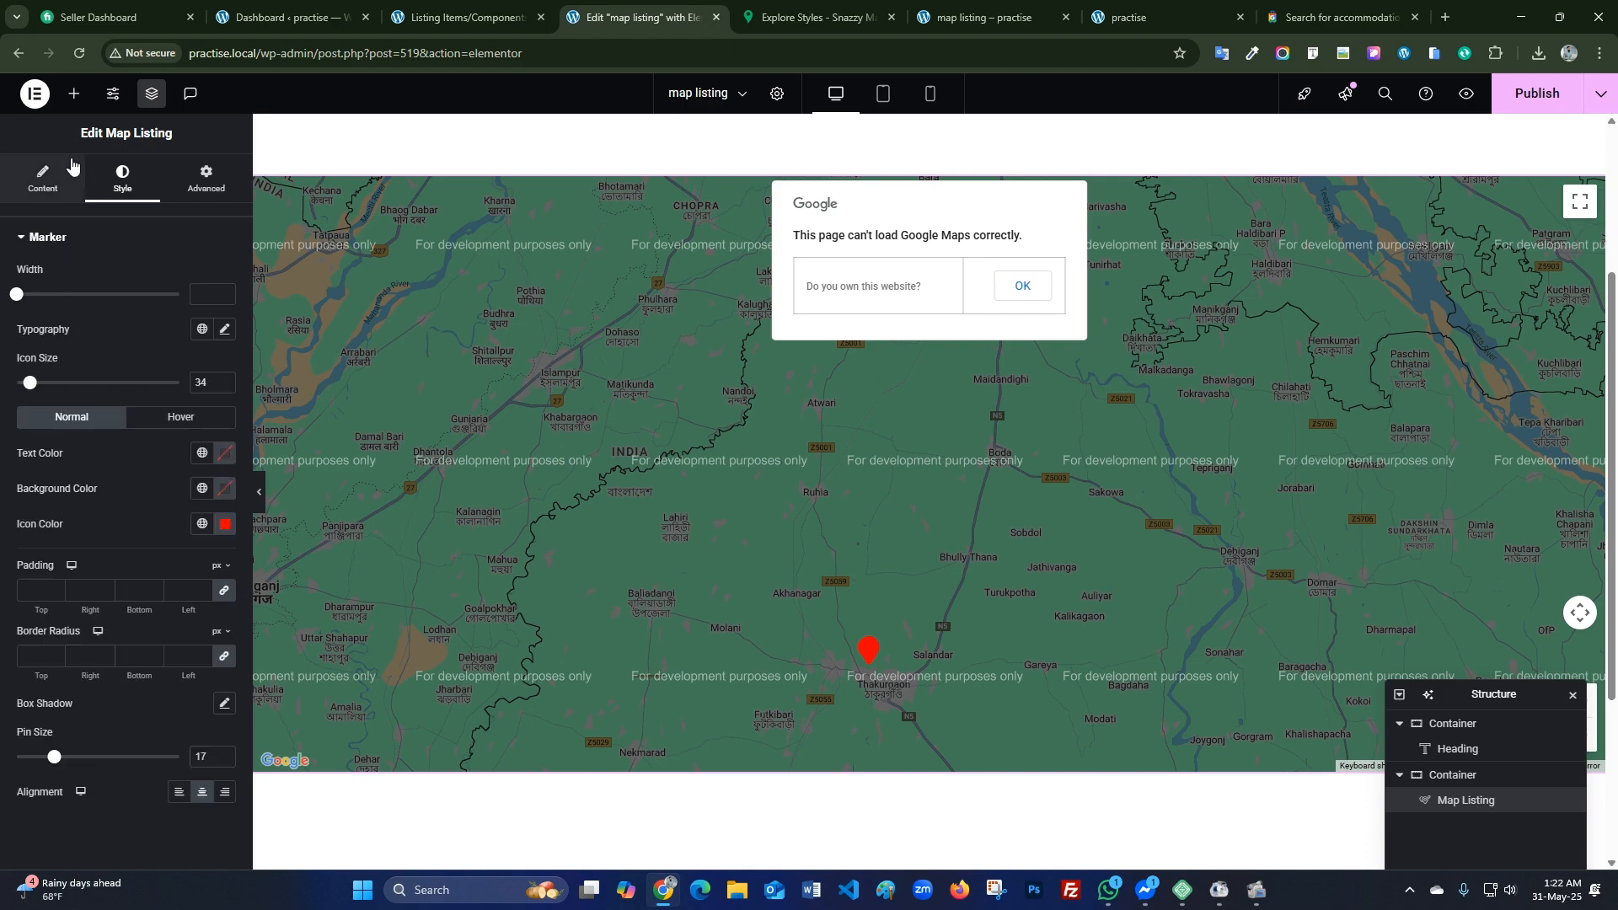
Enable the popup preloader in the Map Listing's popup settings and open the marker's property card on the map to test it.
click(42, 177)
scroll(89, 498, down, 8)
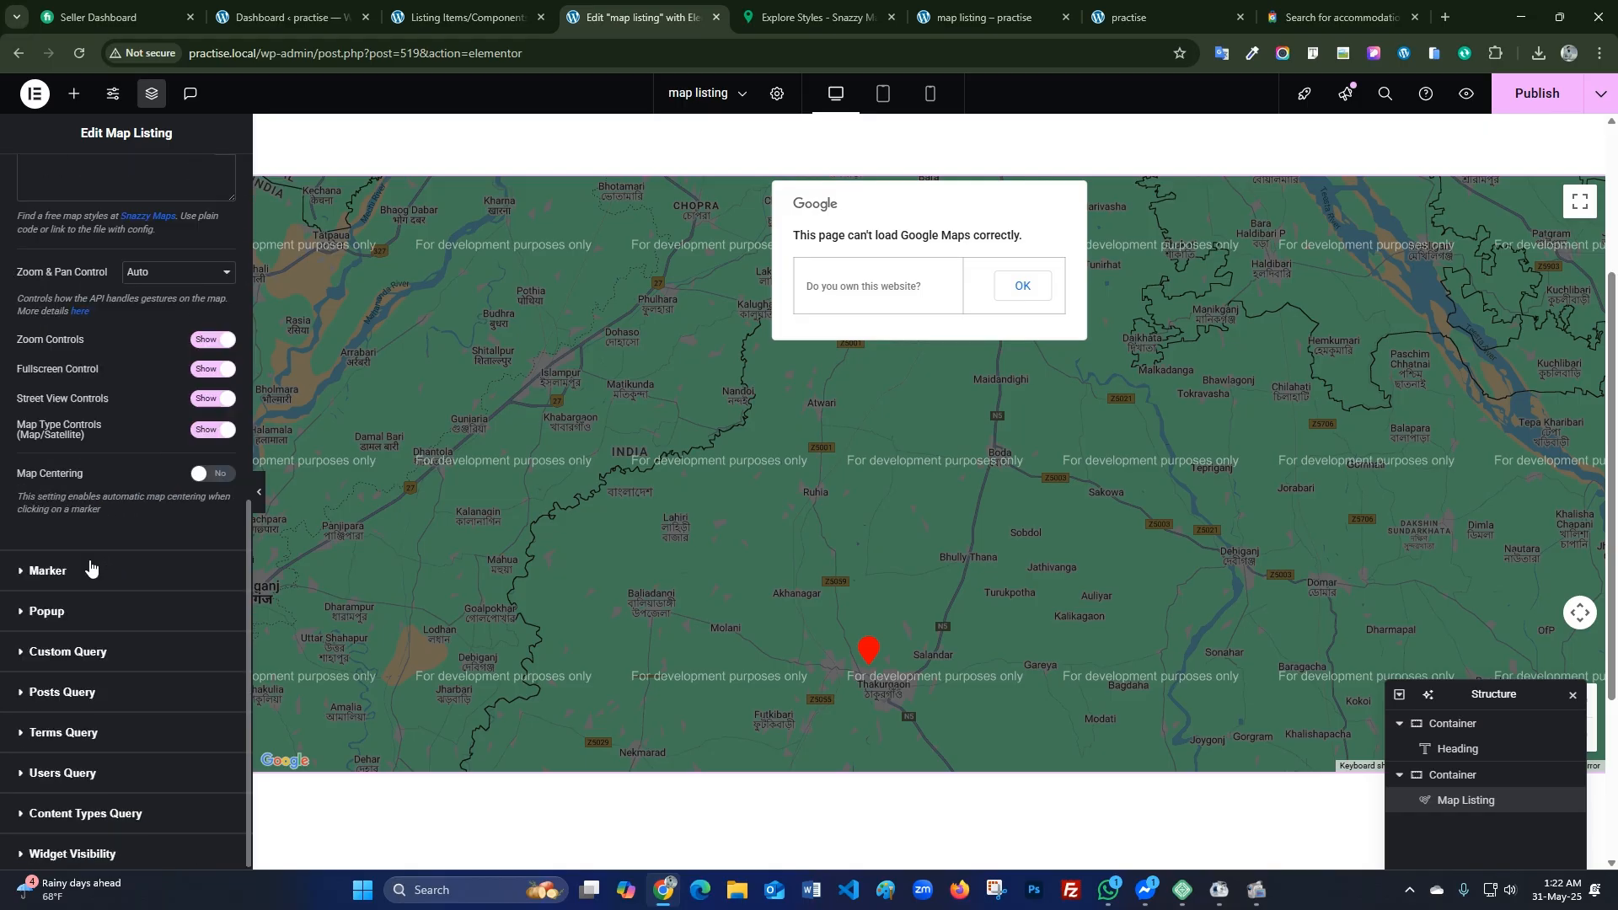
click(61, 613)
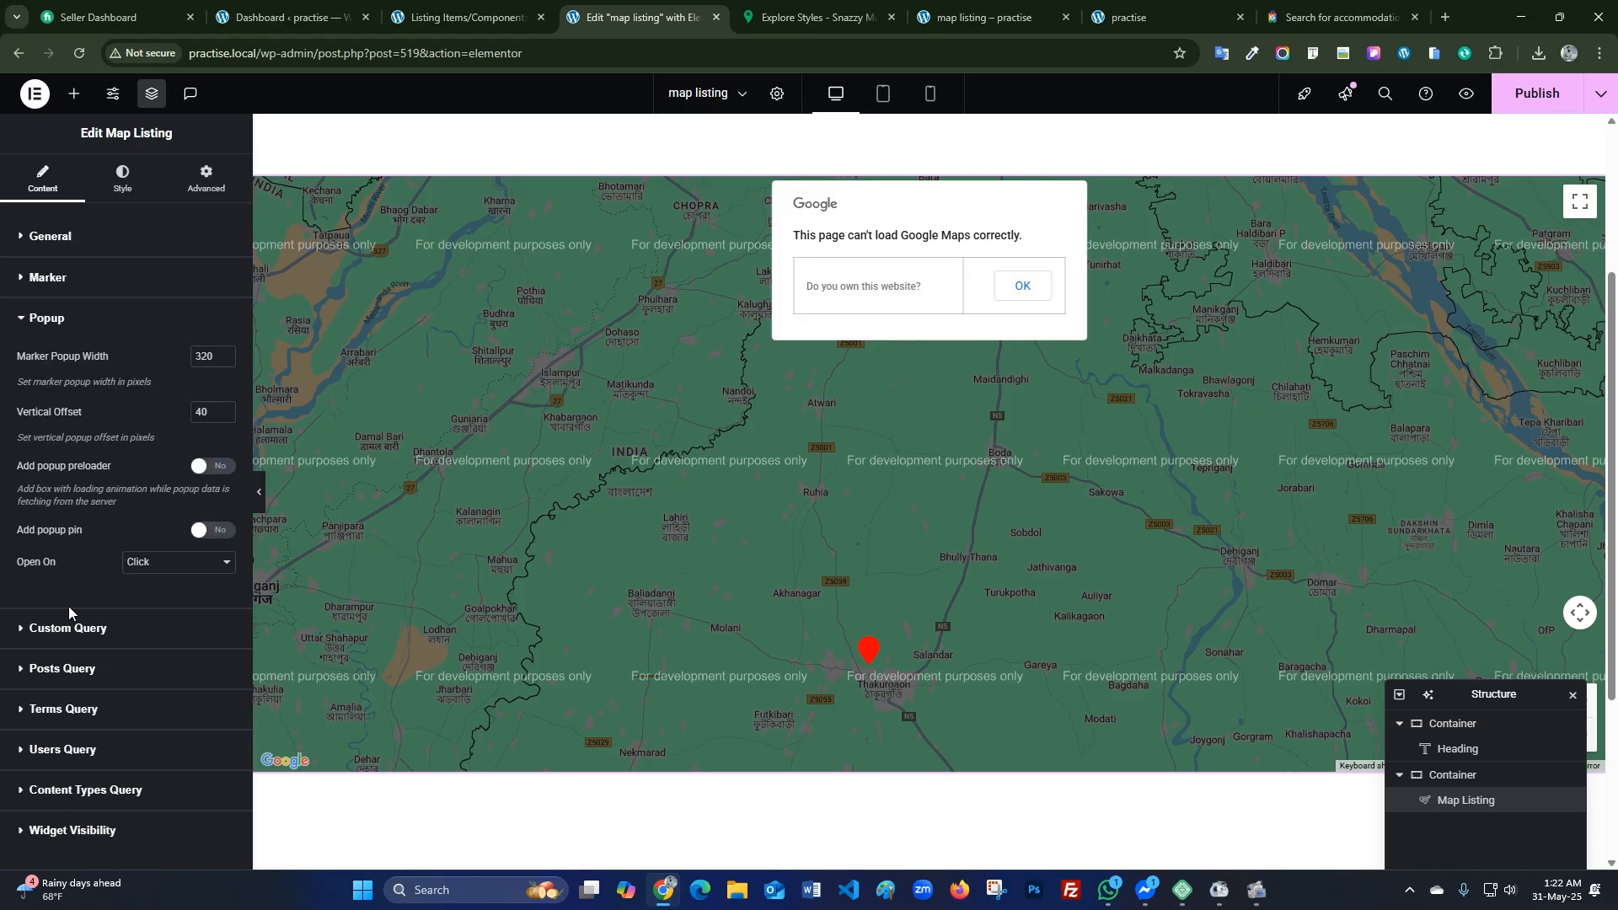
click(868, 661)
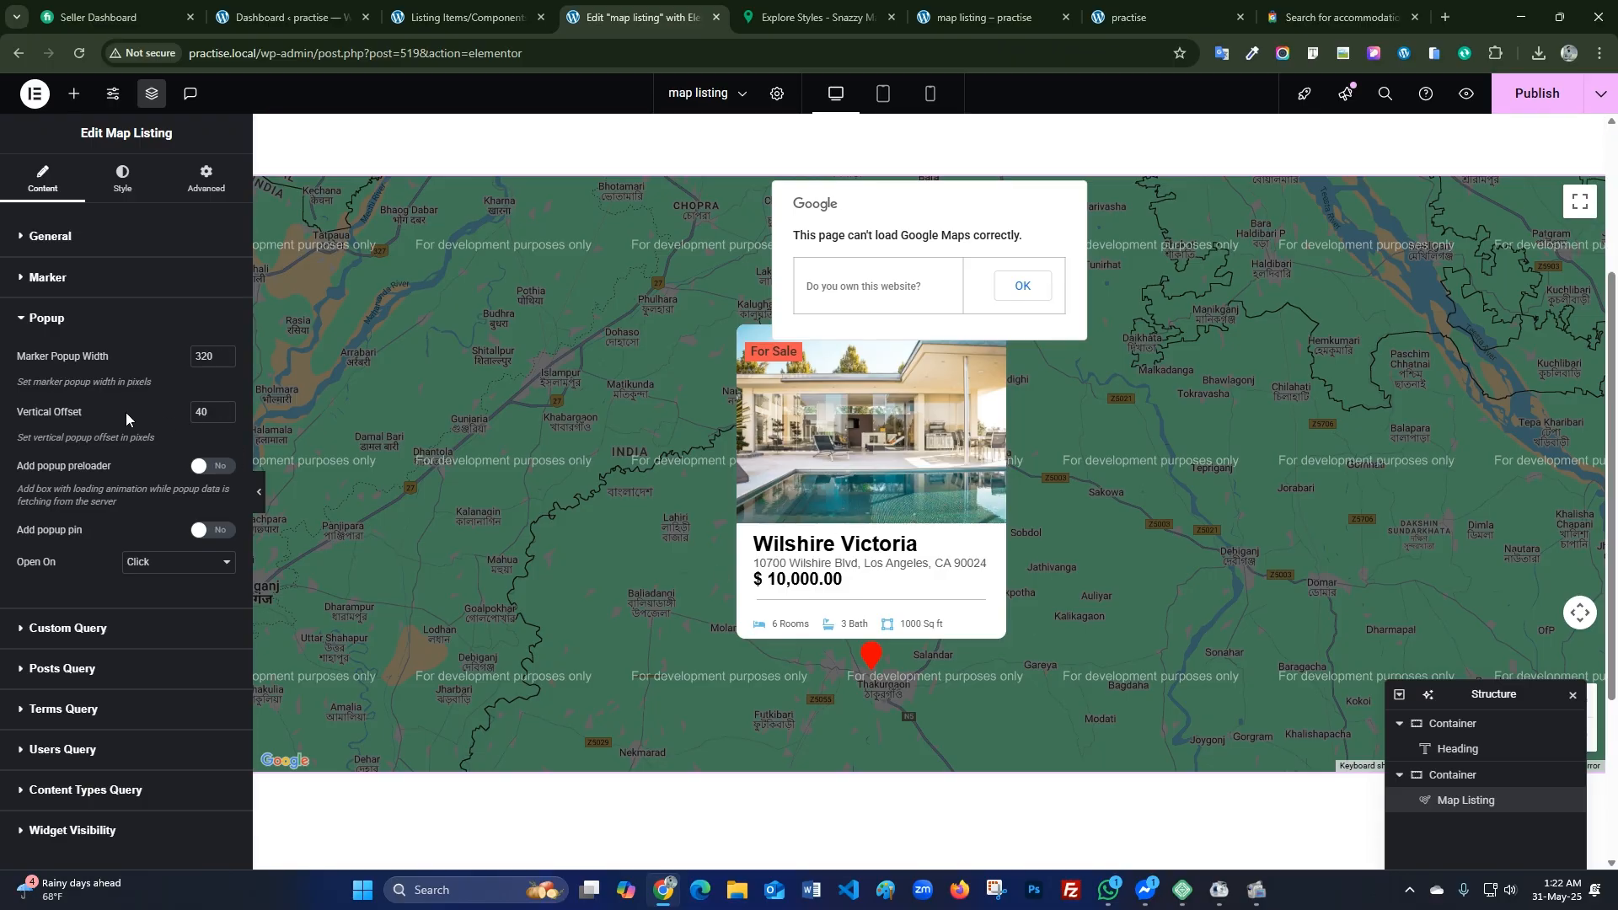
click(199, 468)
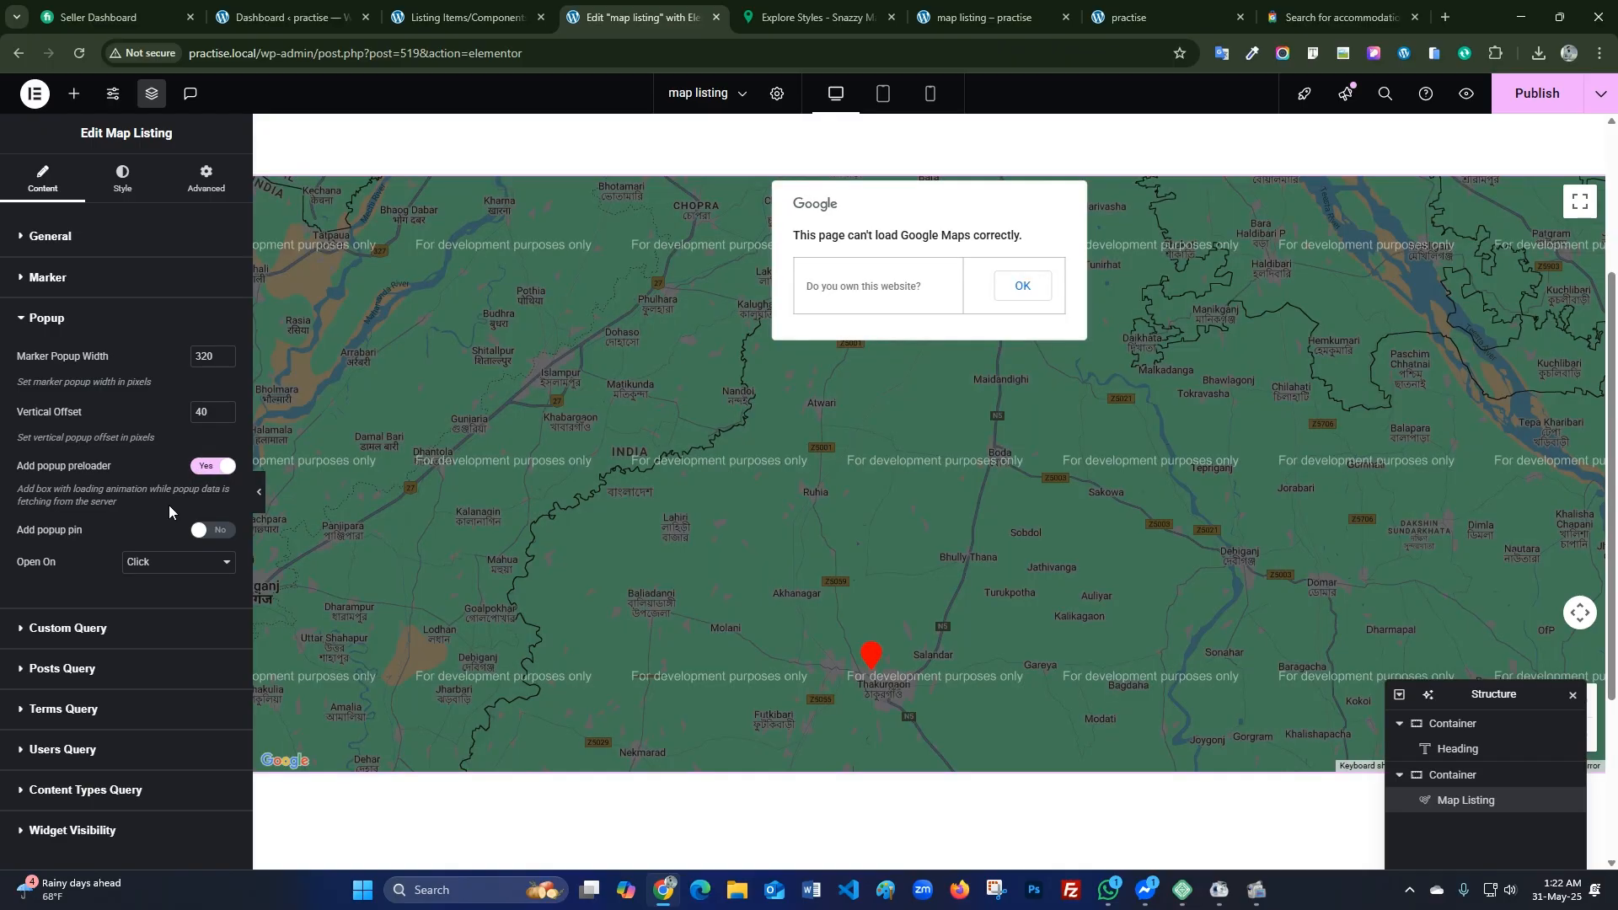
click(873, 659)
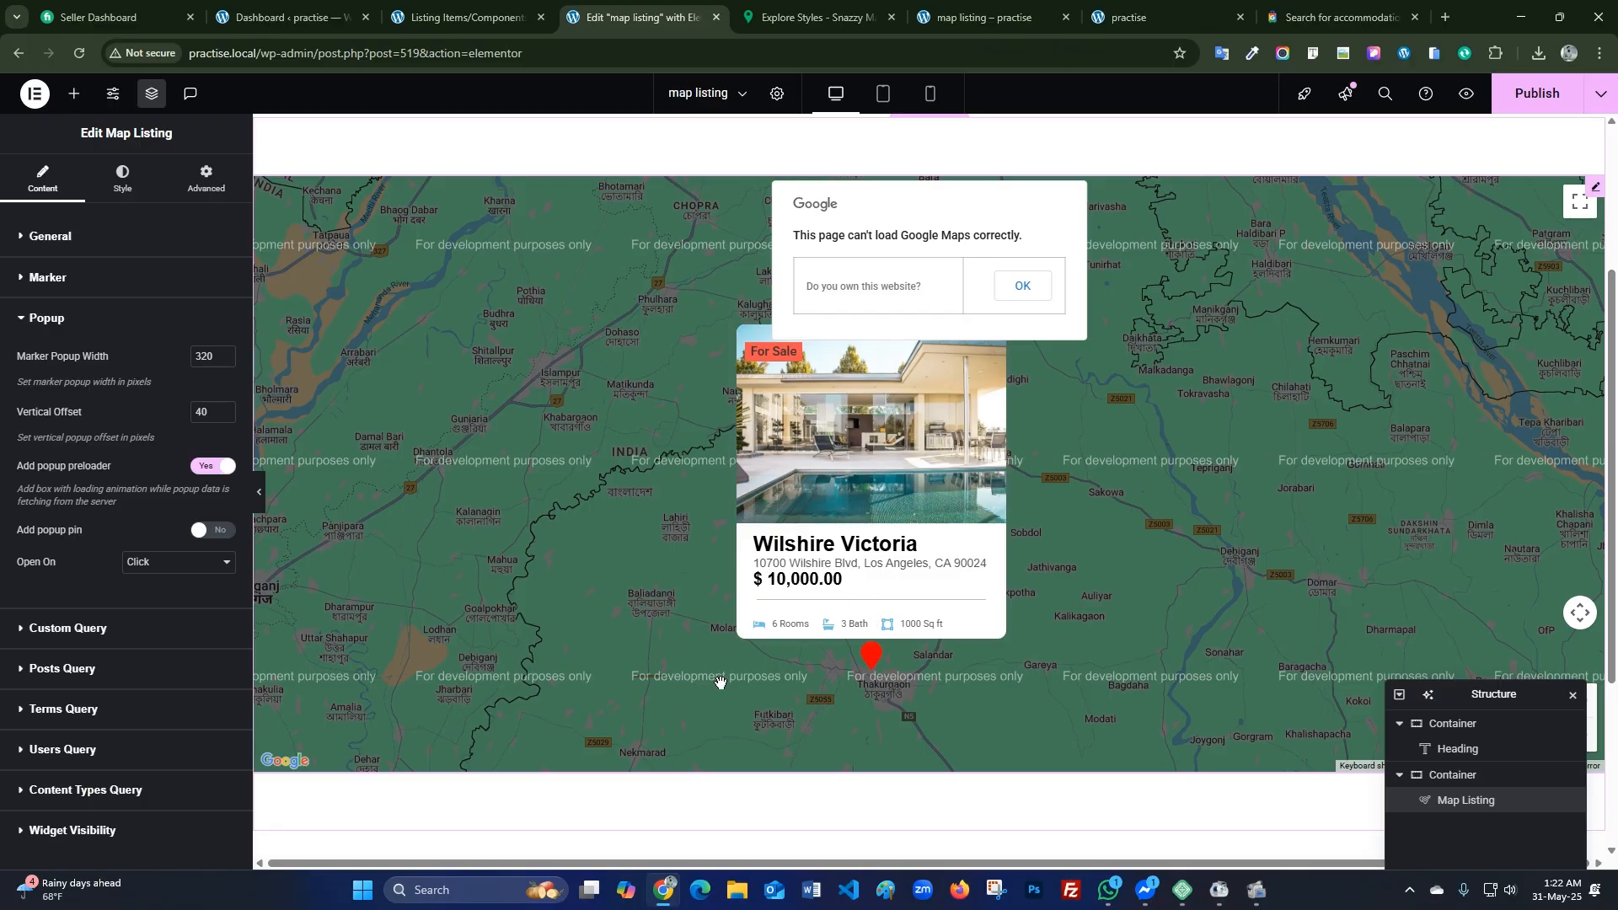
Switch the popup preloader off and back on, opening the marker's property card each time to compare the loading behaviour.
click(208, 466)
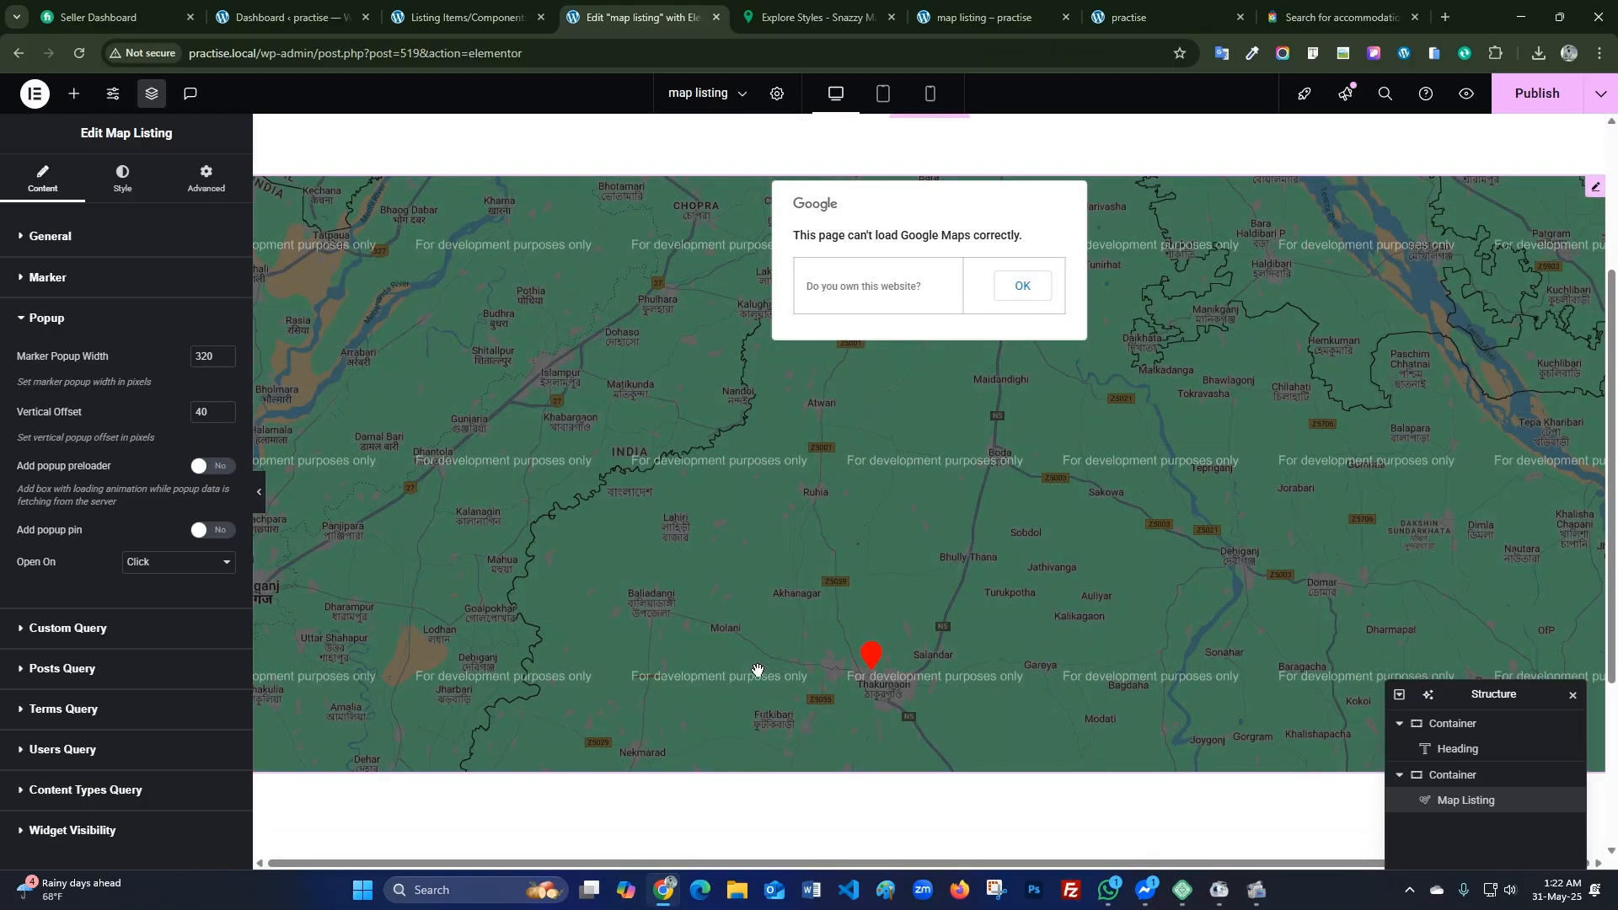
click(873, 667)
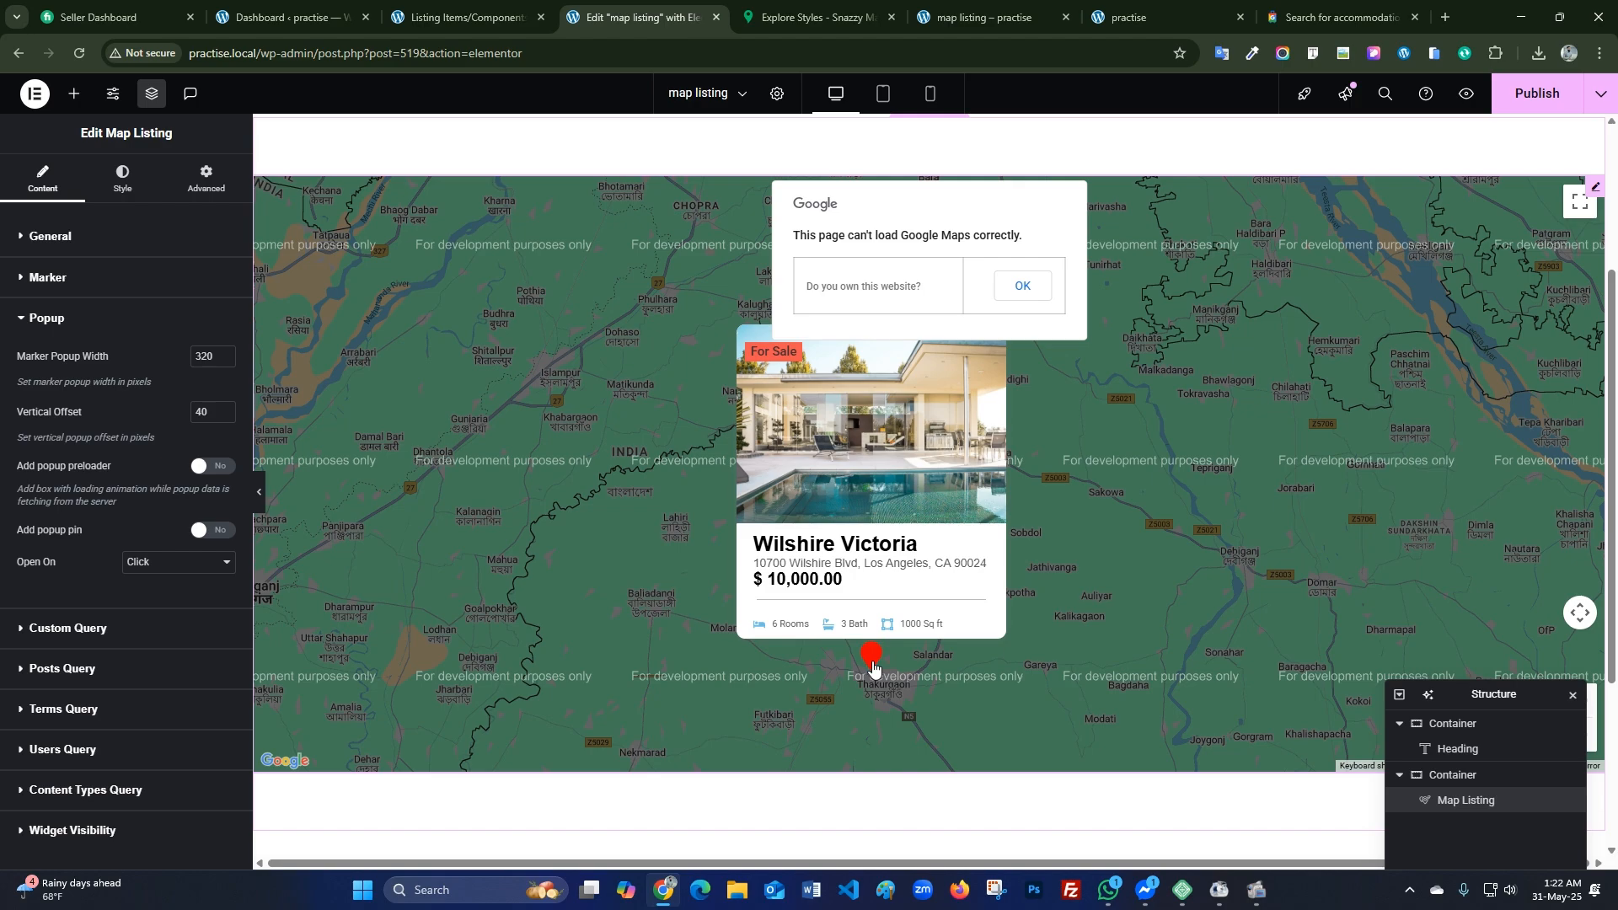
click(202, 466)
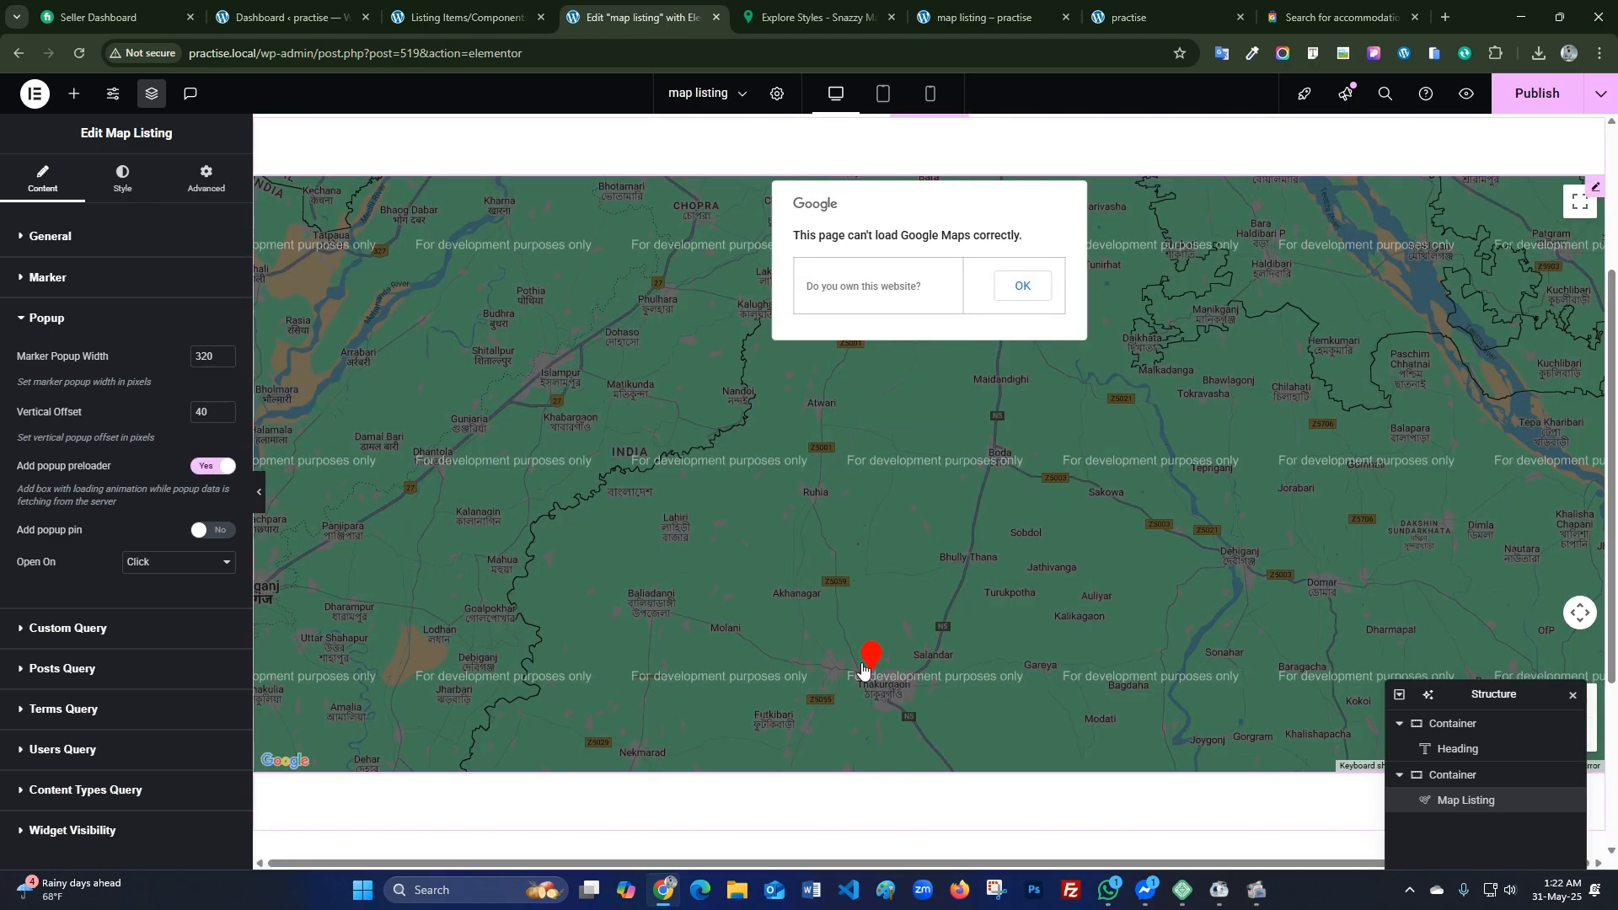
click(874, 661)
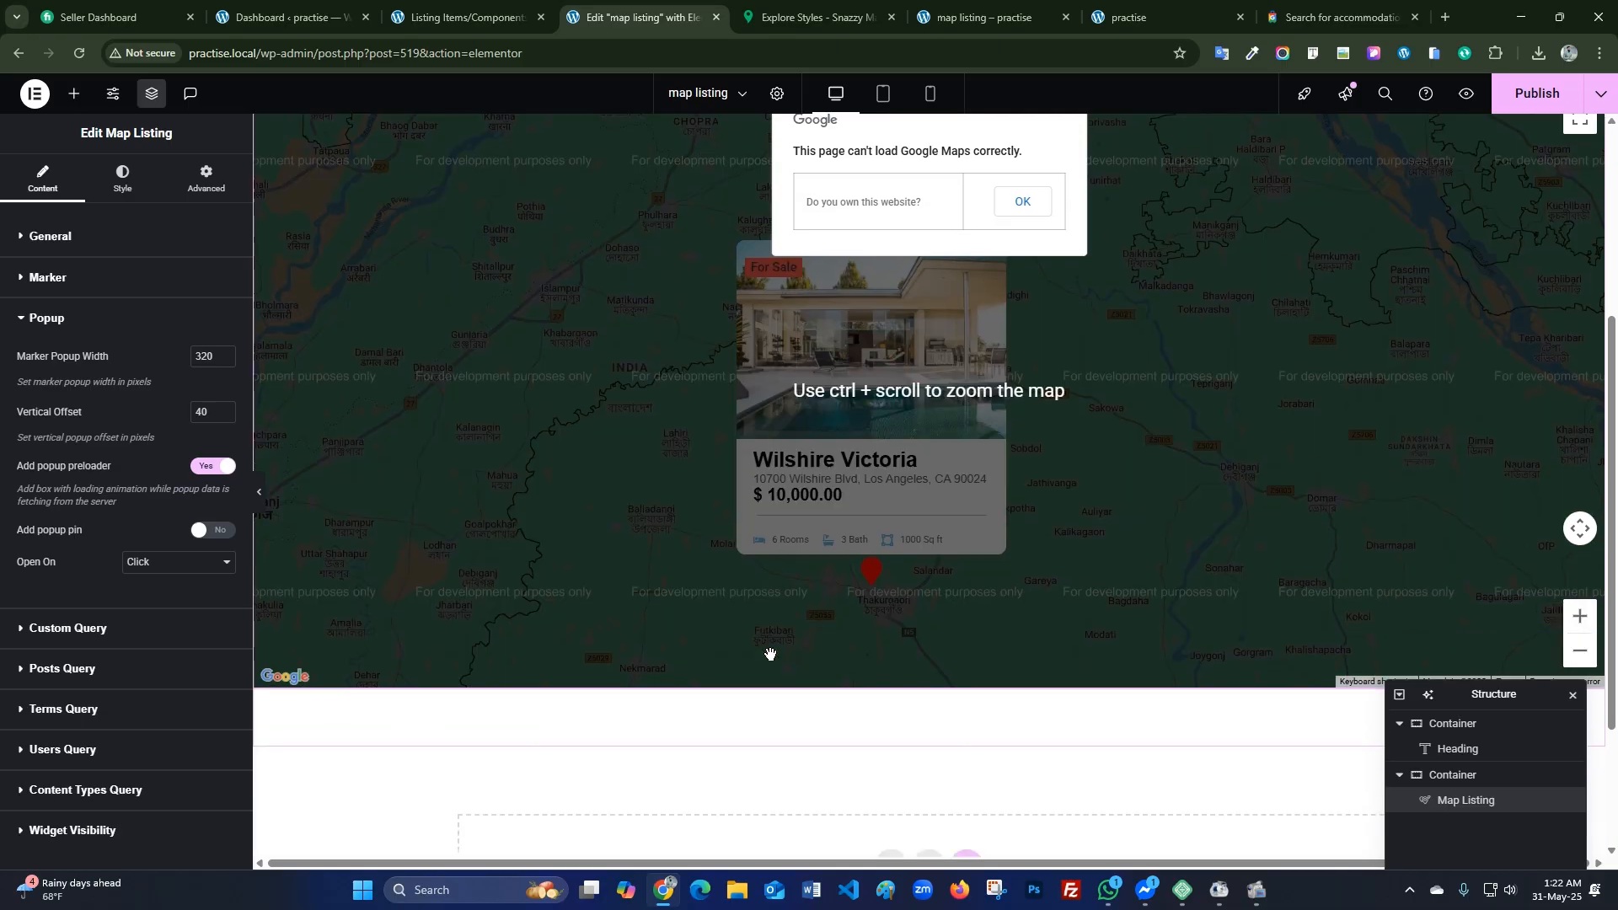
scroll(736, 678, down, 1)
scroll(502, 667, up, 1)
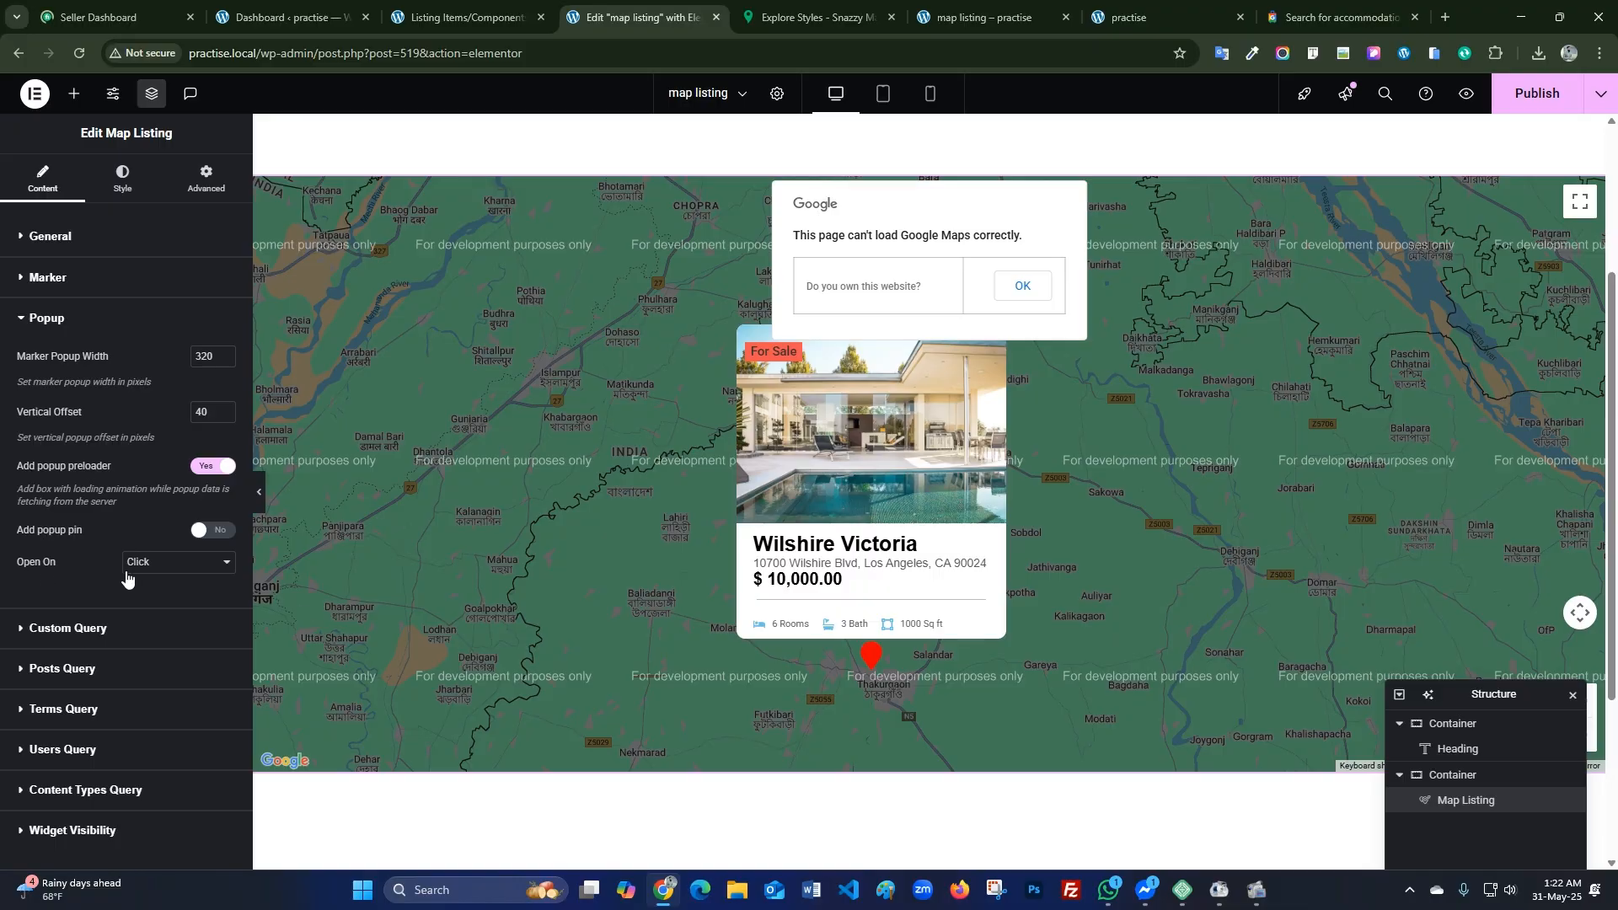
Set the map popup to open on Hover and test it on the red marker.
click(144, 566)
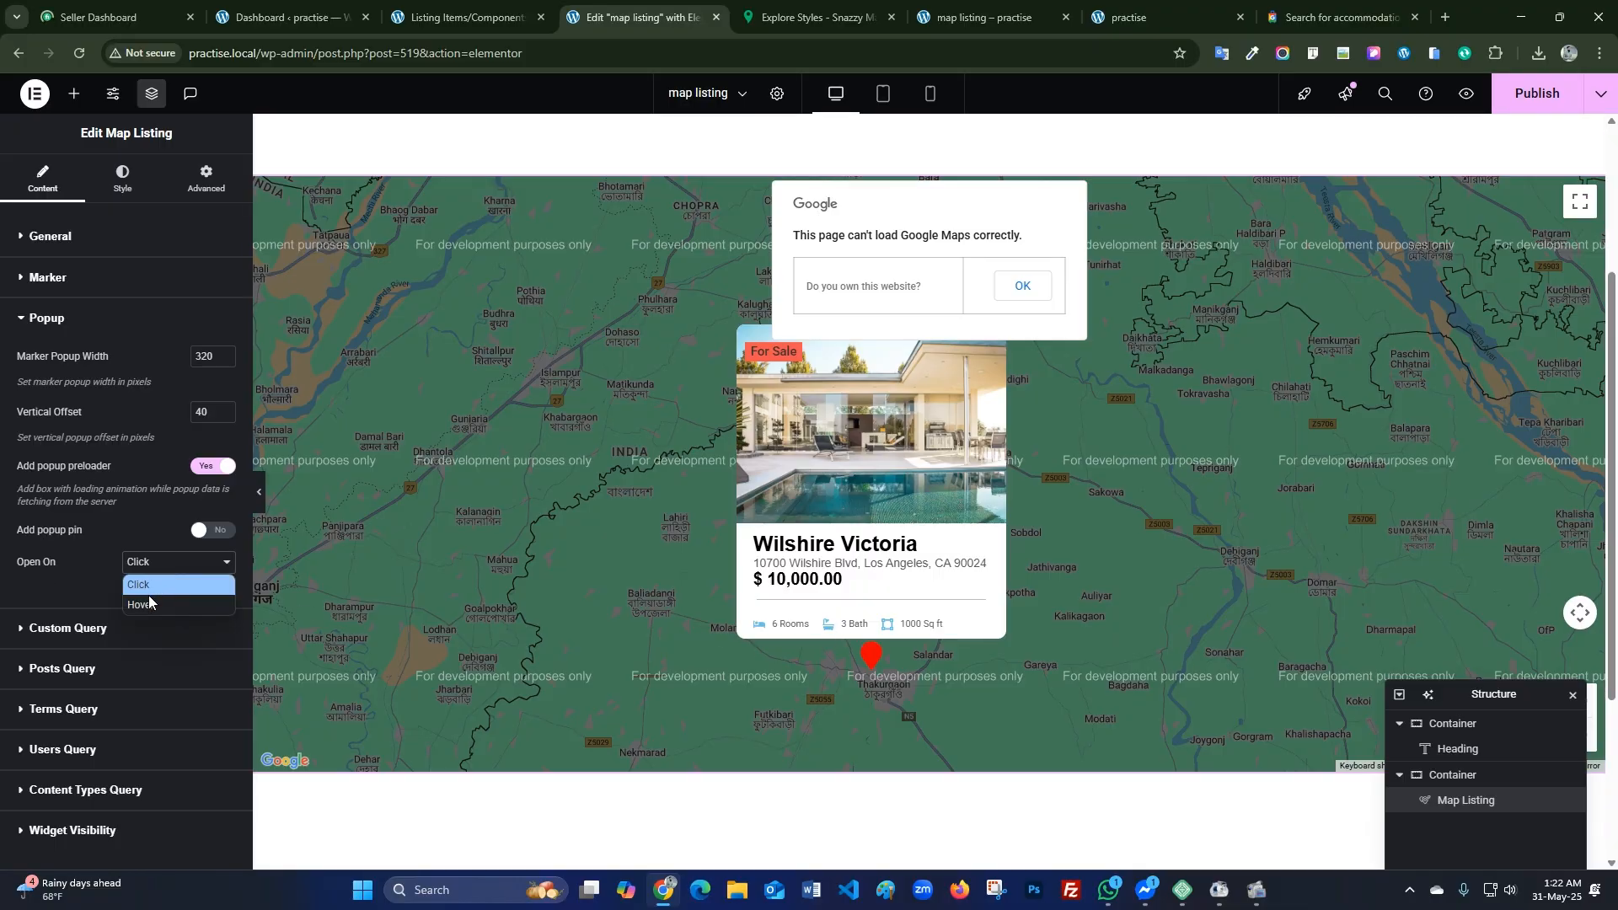
click(149, 595)
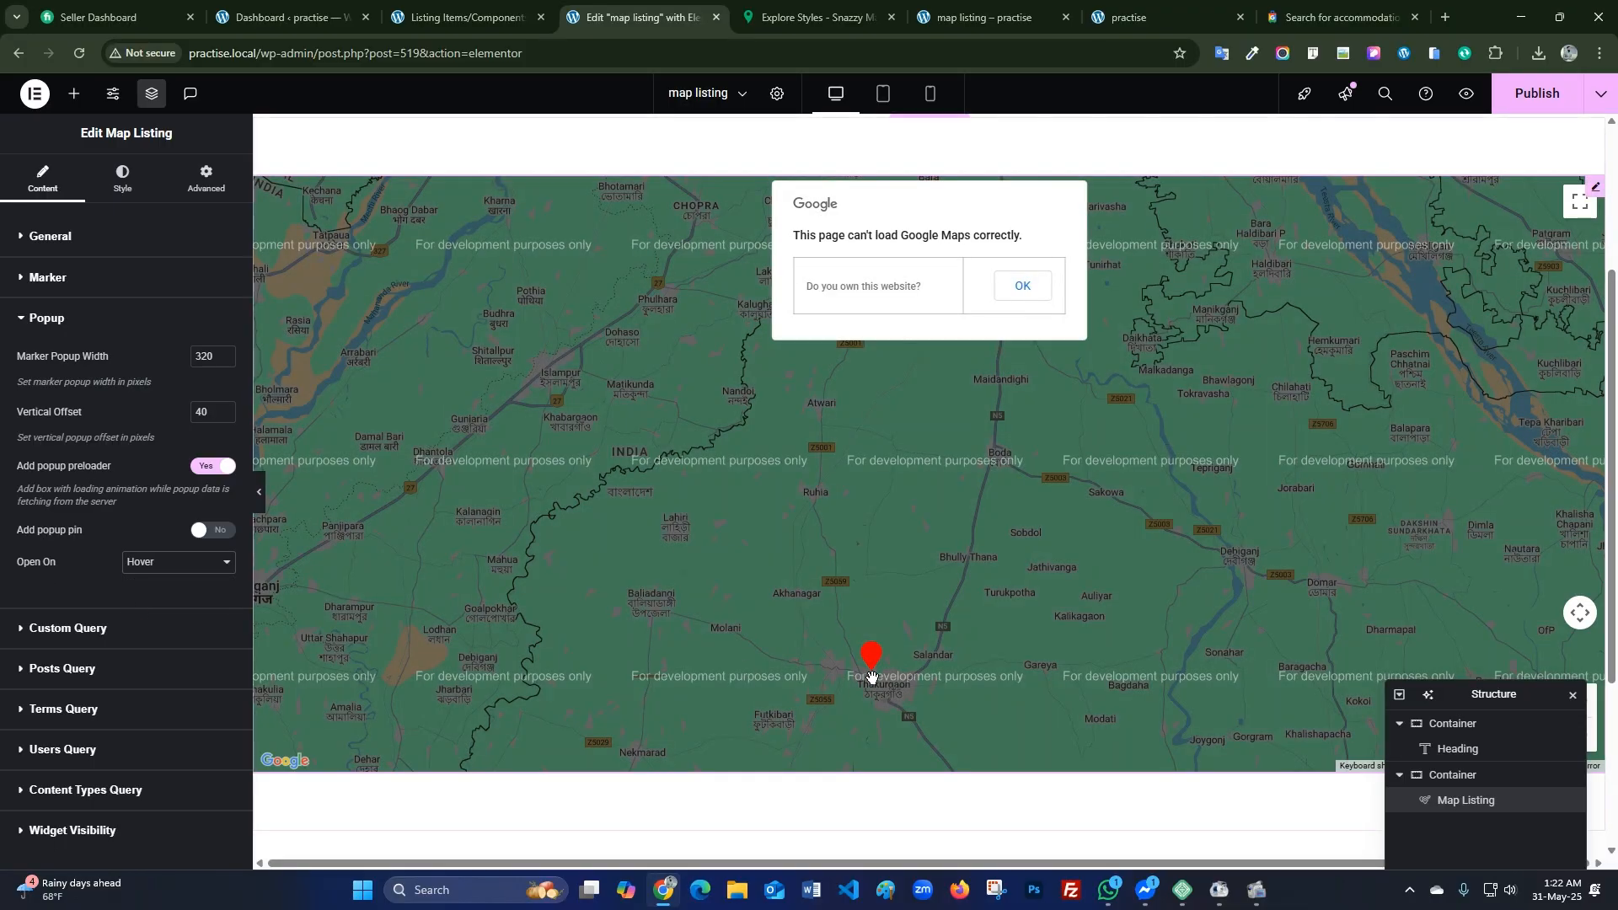
mouse_move(870, 660)
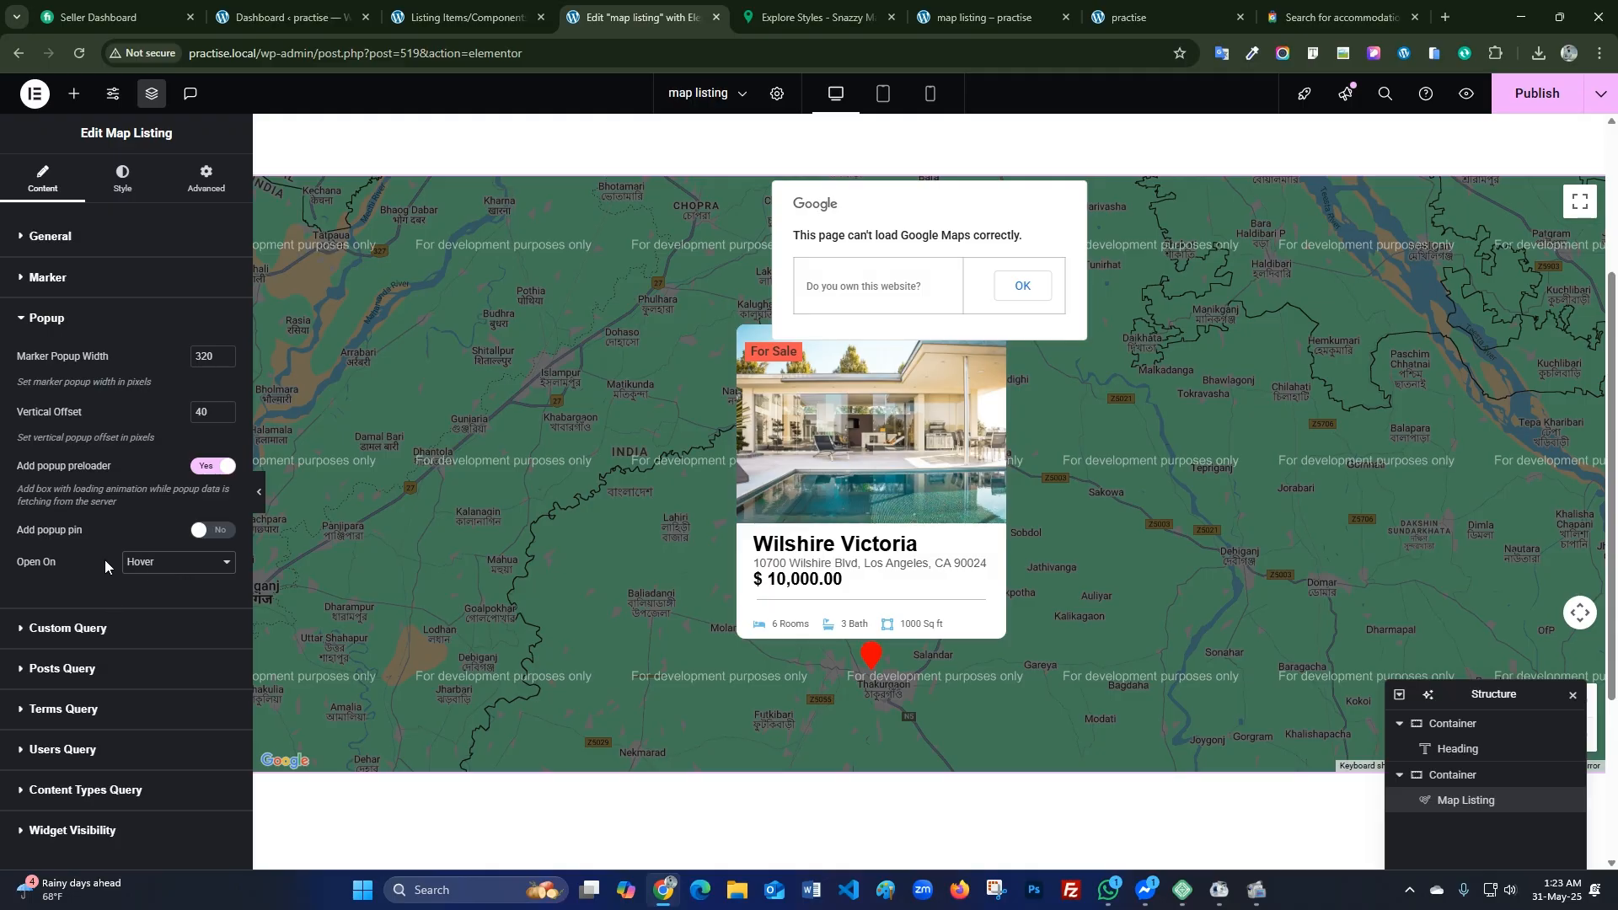
click(110, 627)
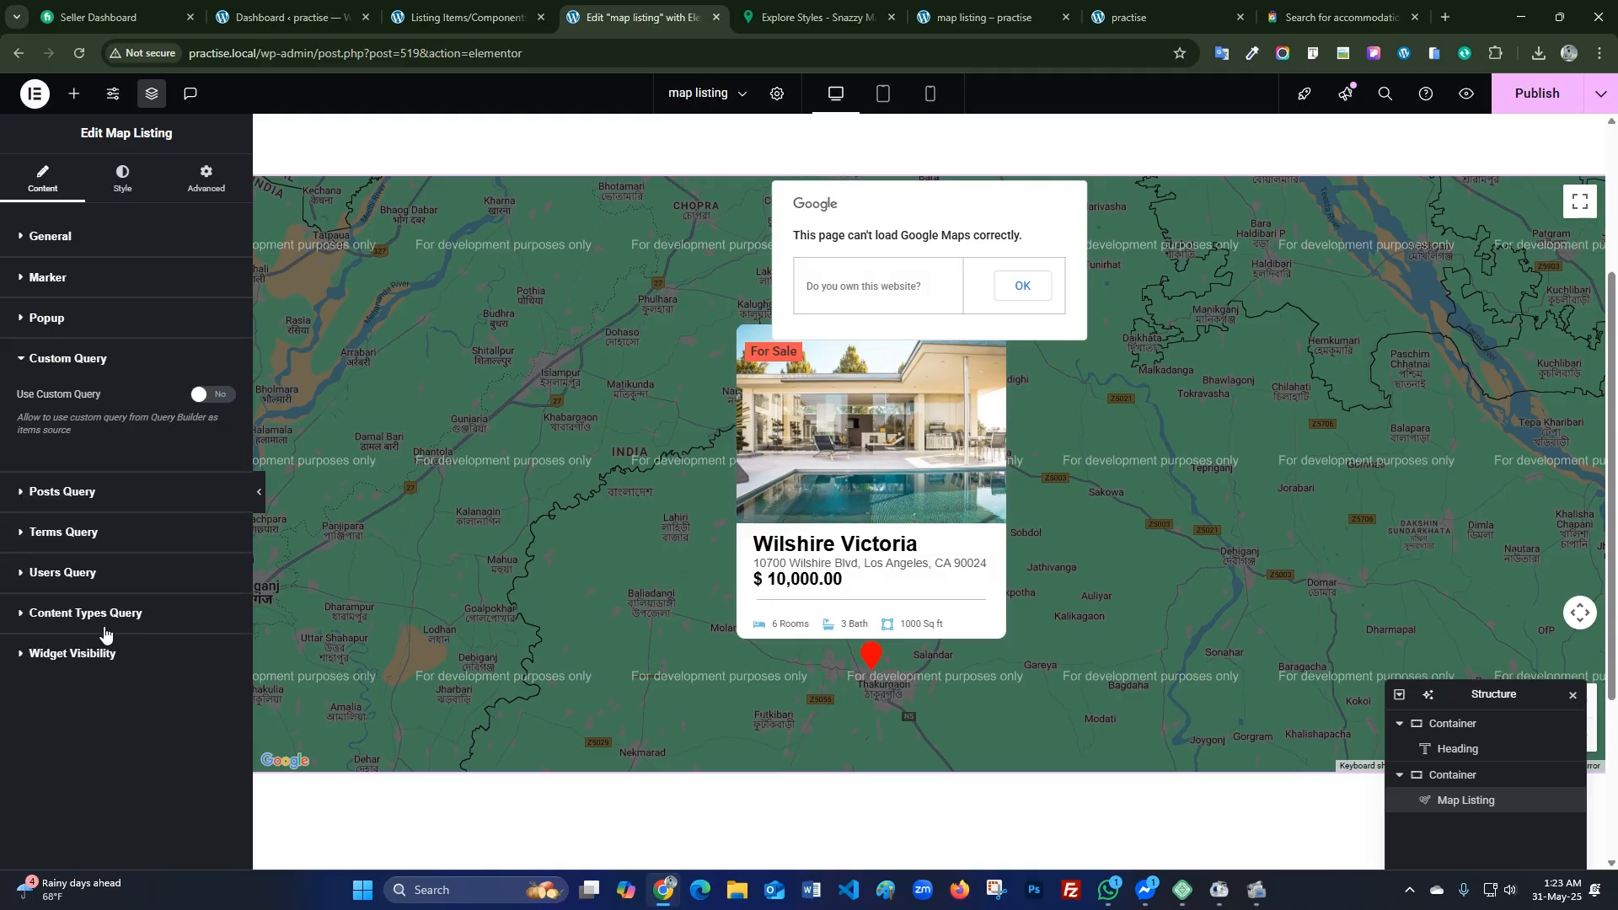
click(91, 509)
click(62, 398)
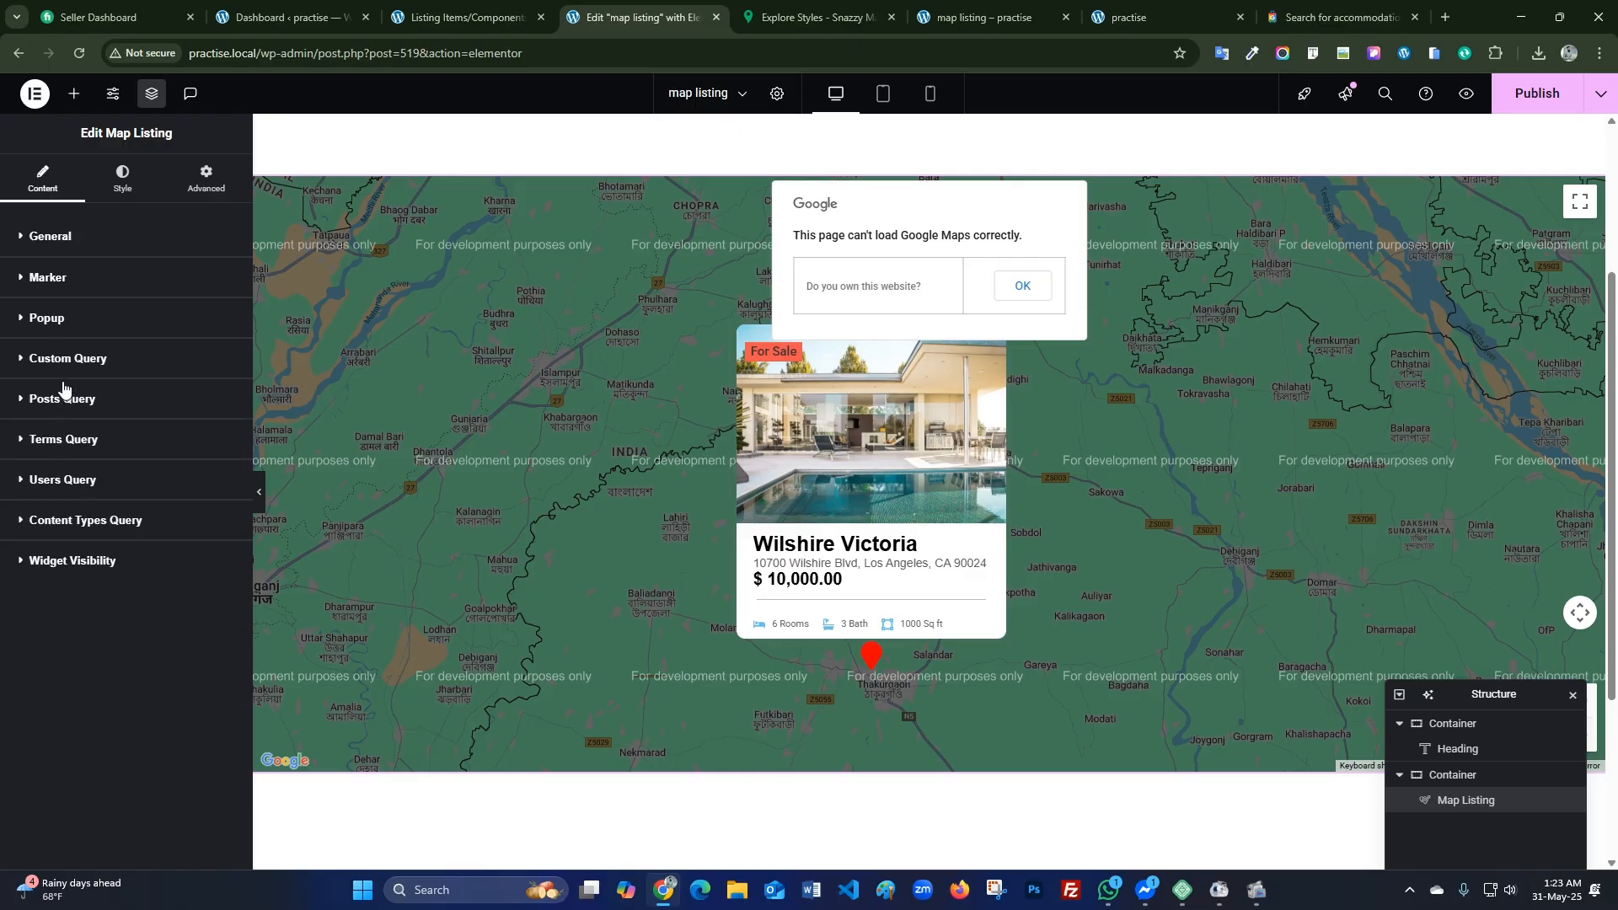
click(52, 244)
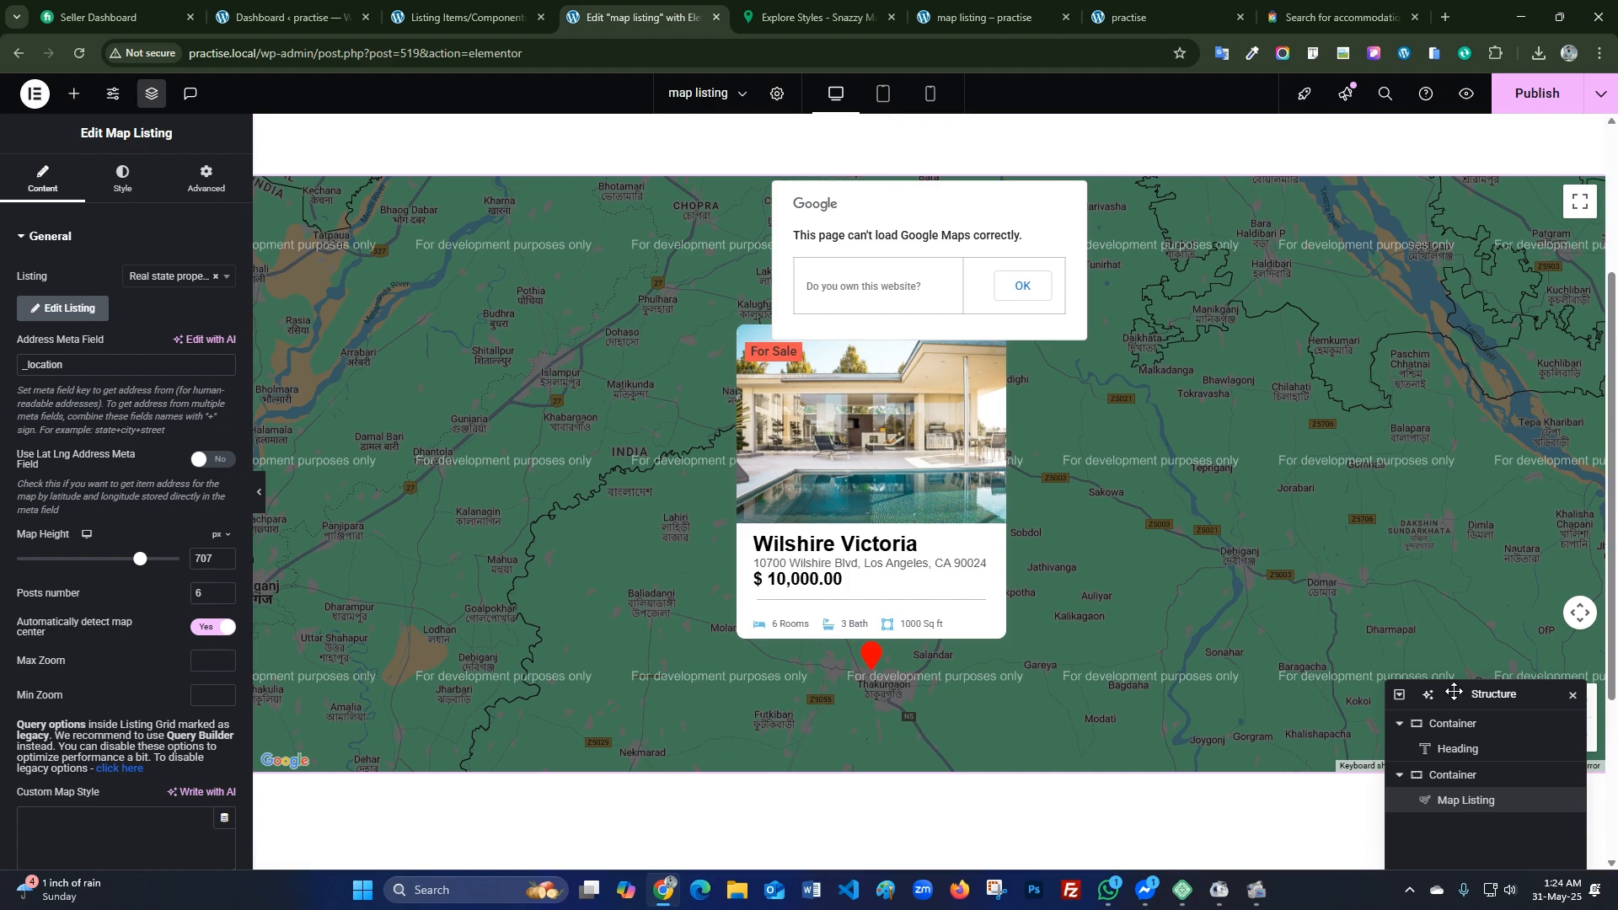
click(1256, 890)
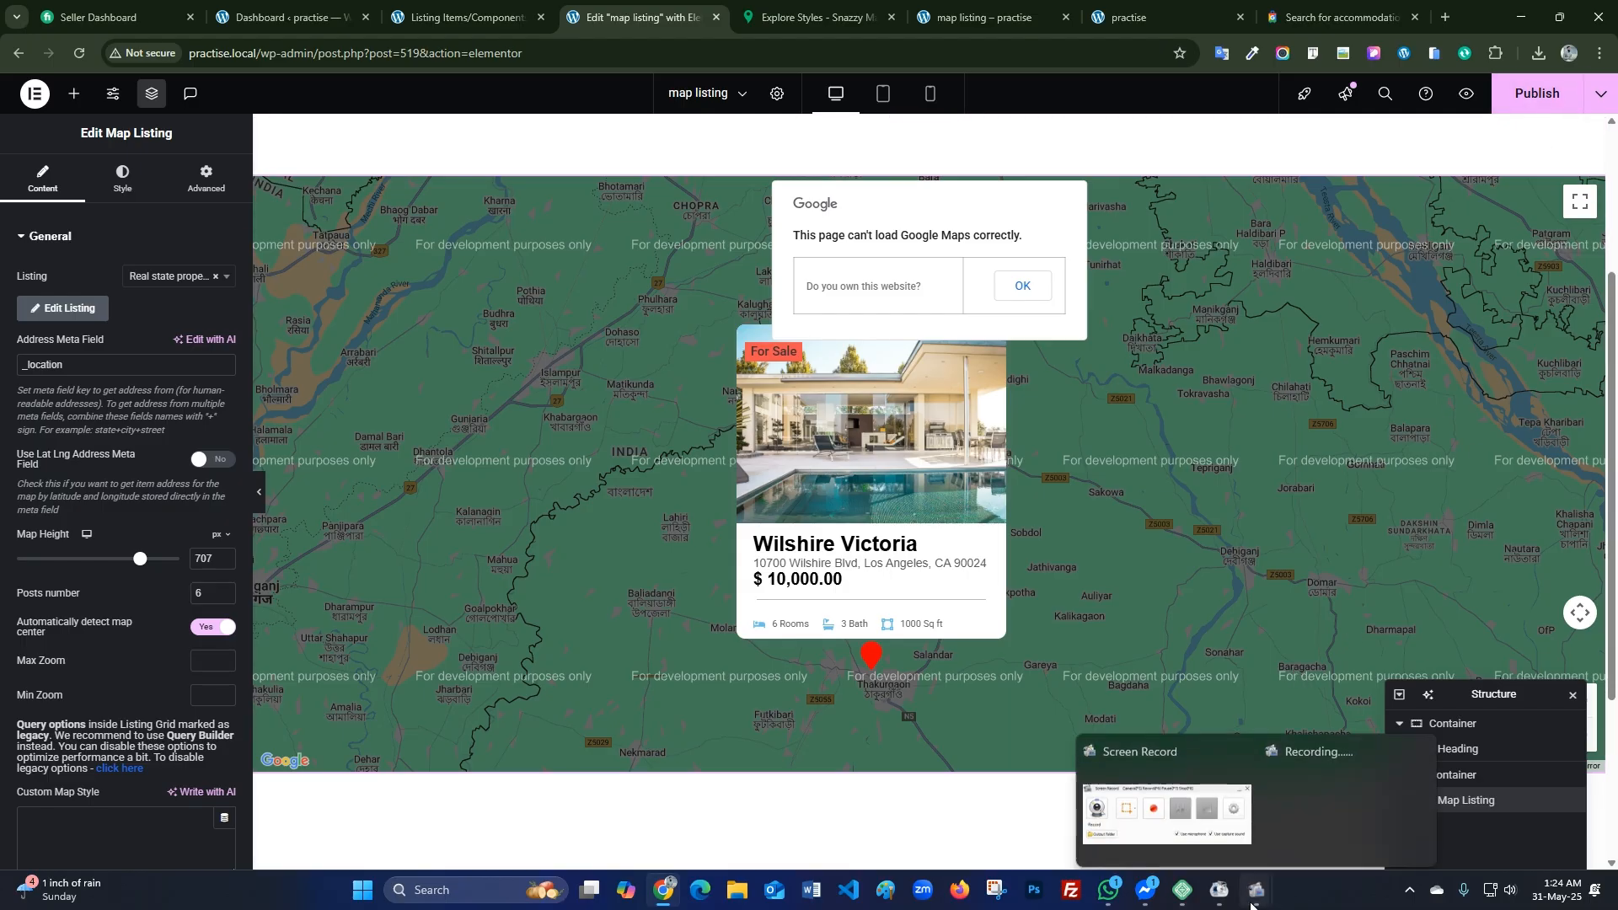
click(1307, 804)
click(1257, 890)
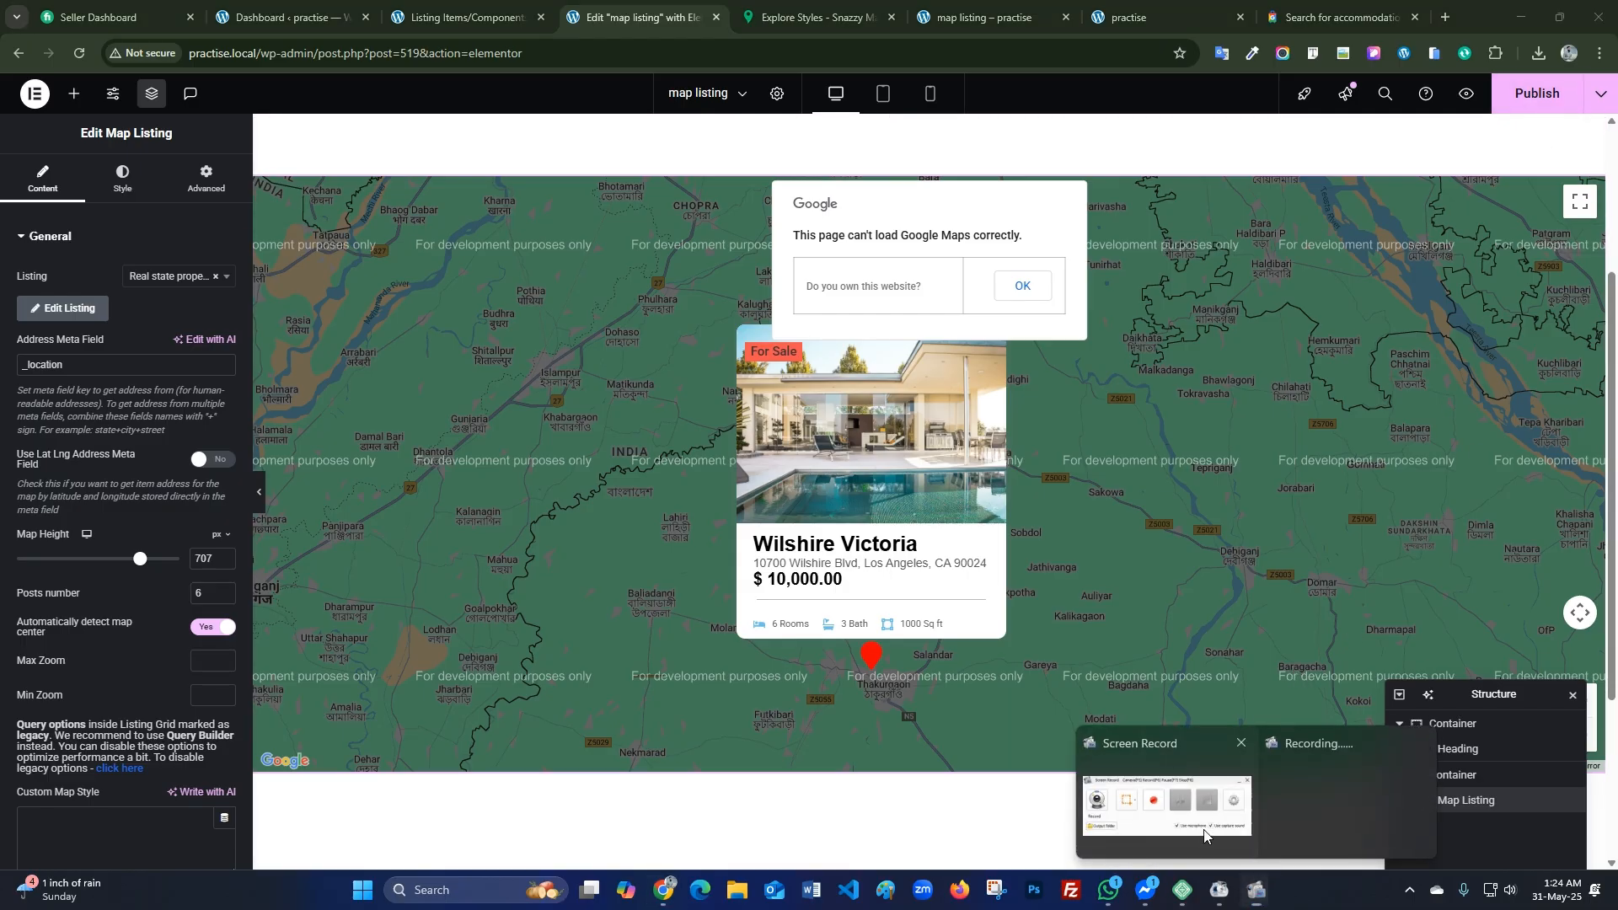